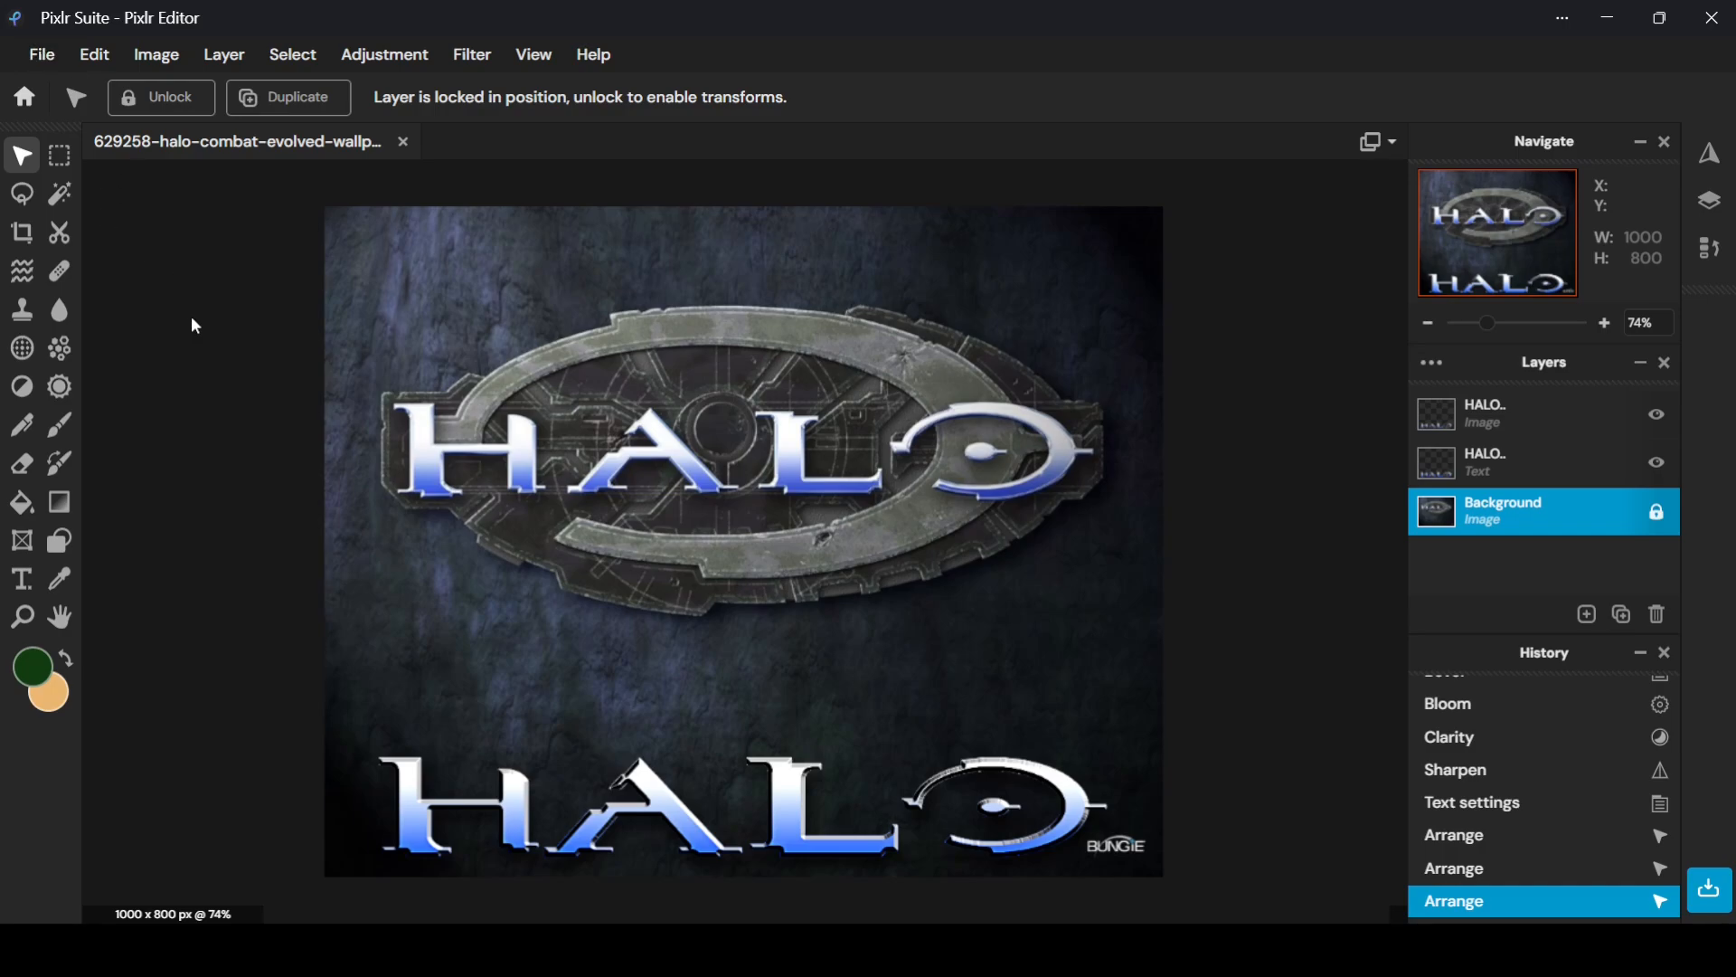
# Add a text box across the lower half of the stone emblem and move its layer to the top of the stack
pyautogui.click(23, 579)
pyautogui.moveTo(350, 482); pyautogui.dragTo(1029, 601)
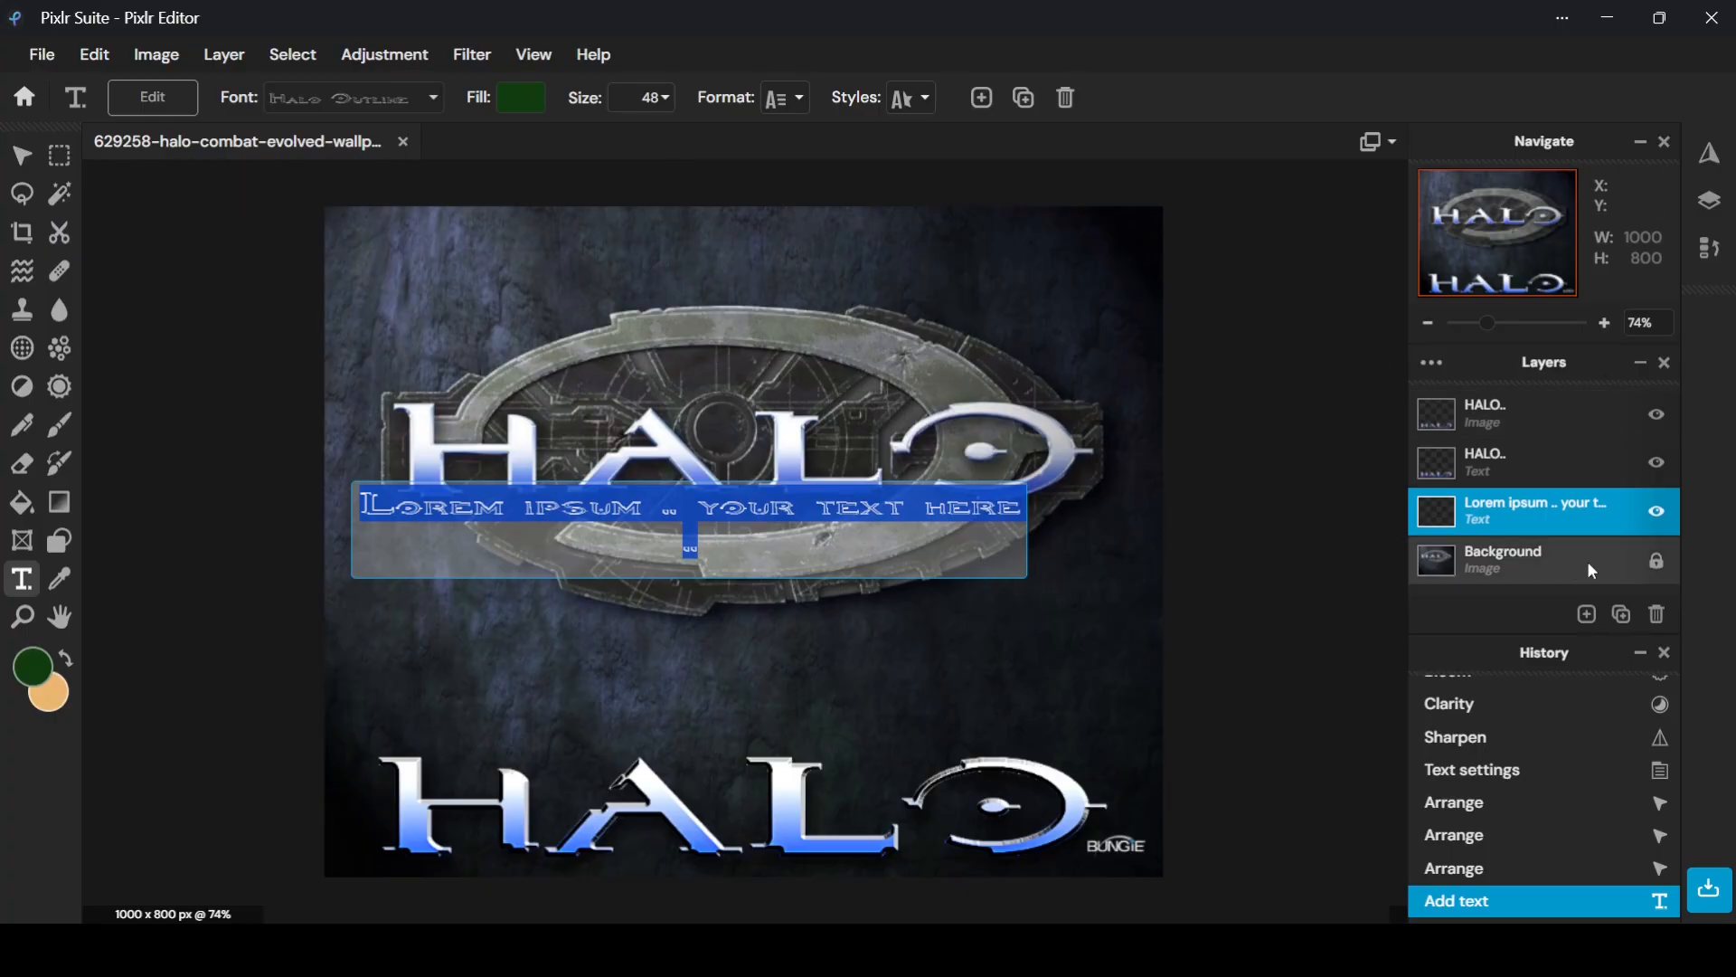
pyautogui.click(1574, 515)
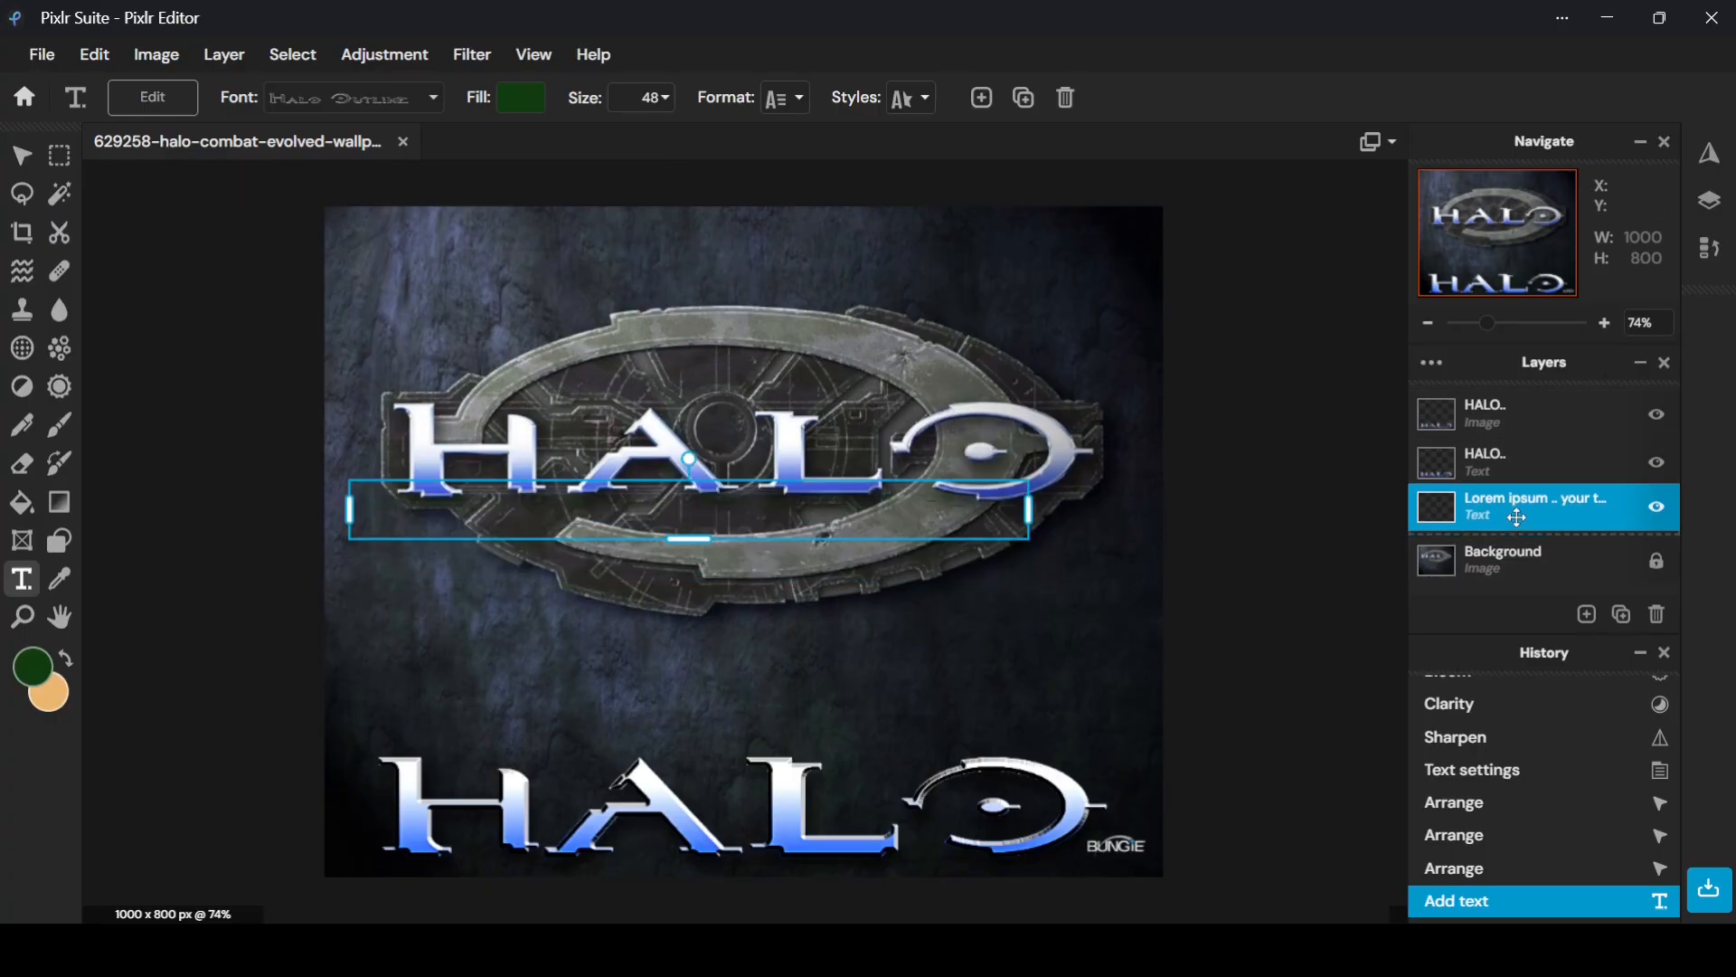
pyautogui.moveTo(1518, 495); pyautogui.dragTo(1516, 423)
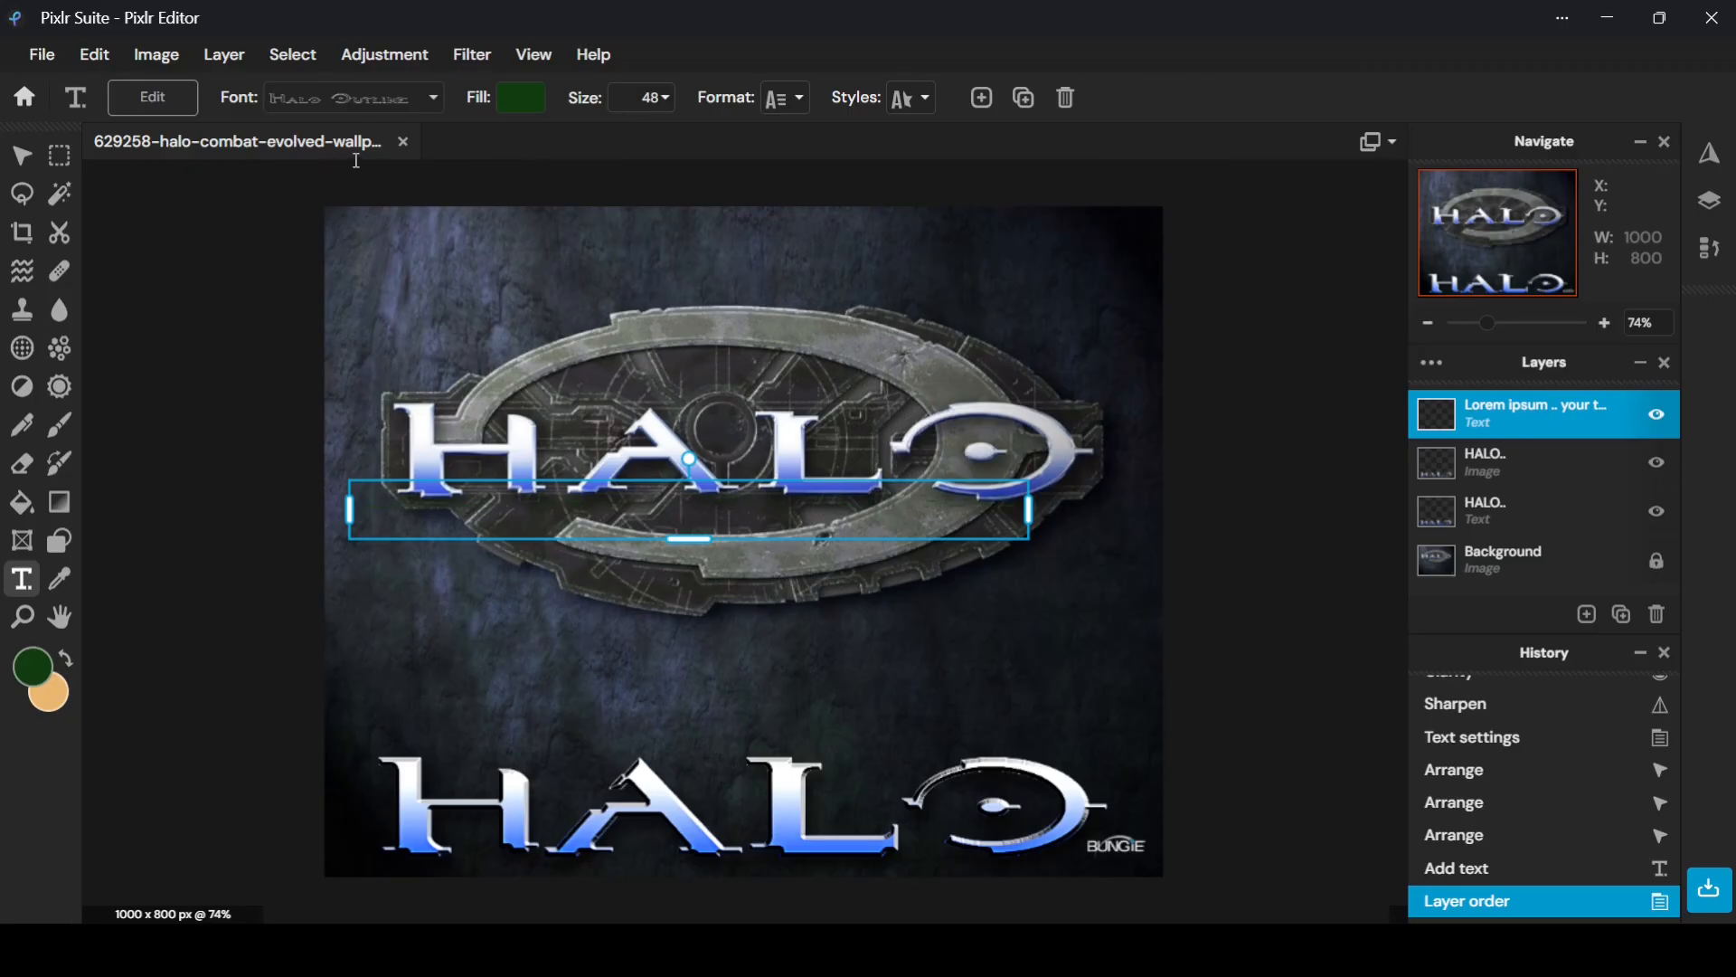
# Set the placeholder text's font to the solid Halo typeface
pyautogui.click(403, 108)
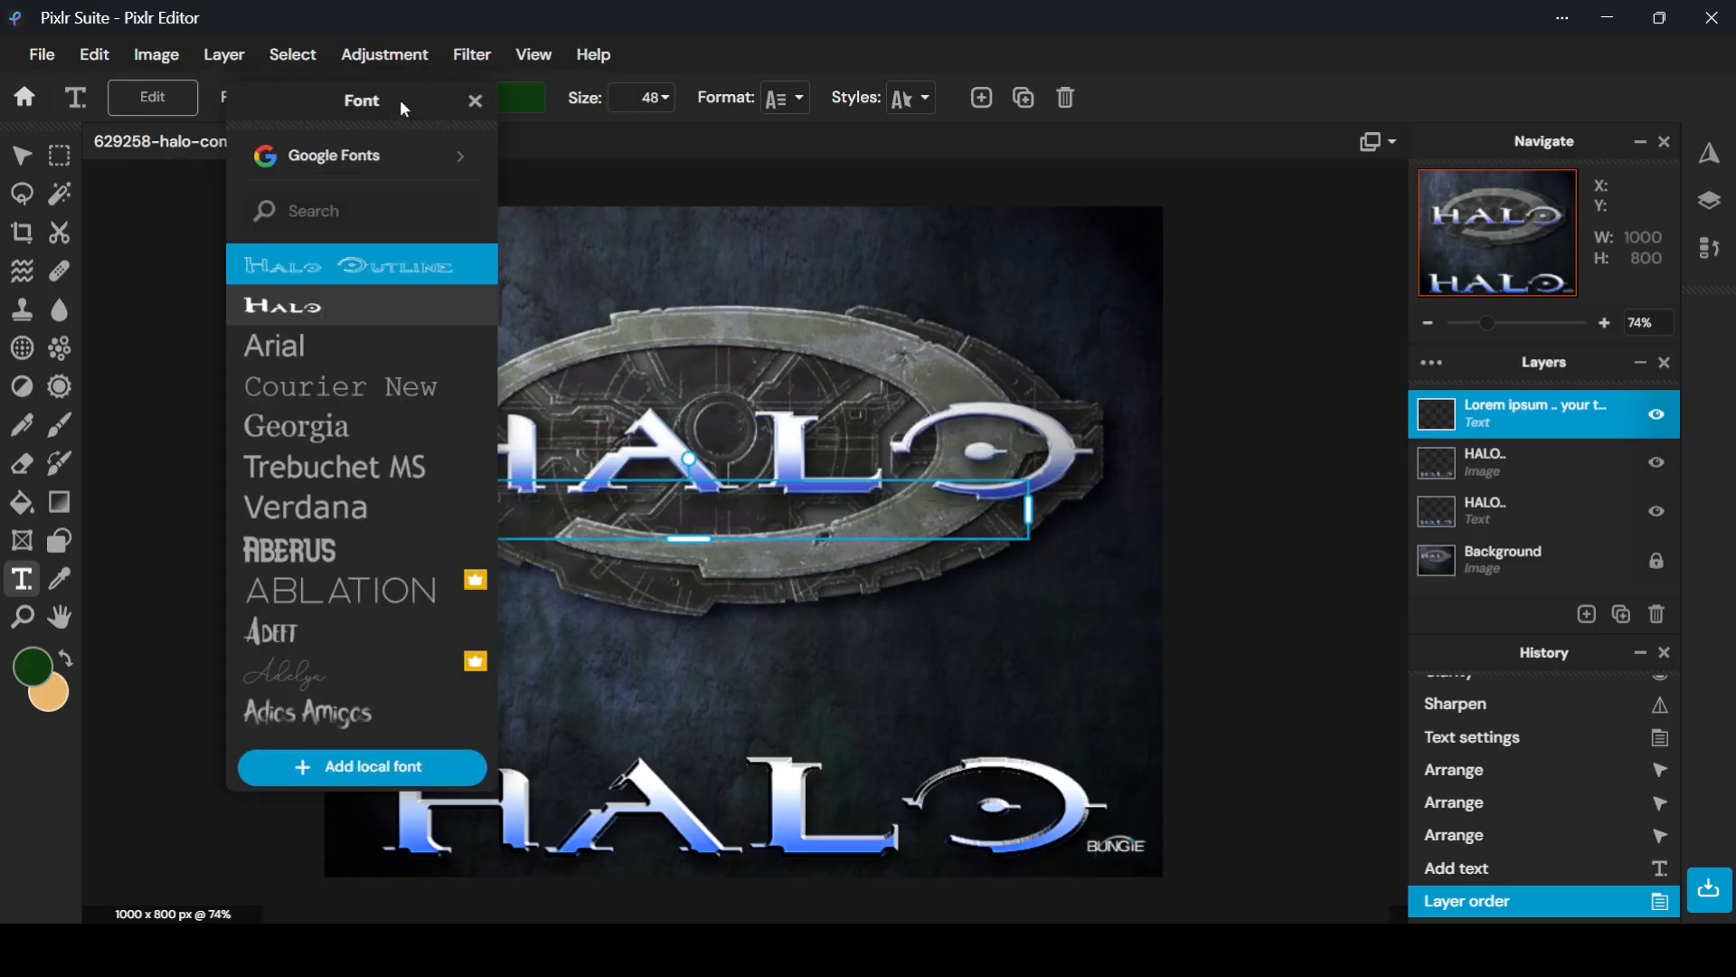
pyautogui.click(341, 316)
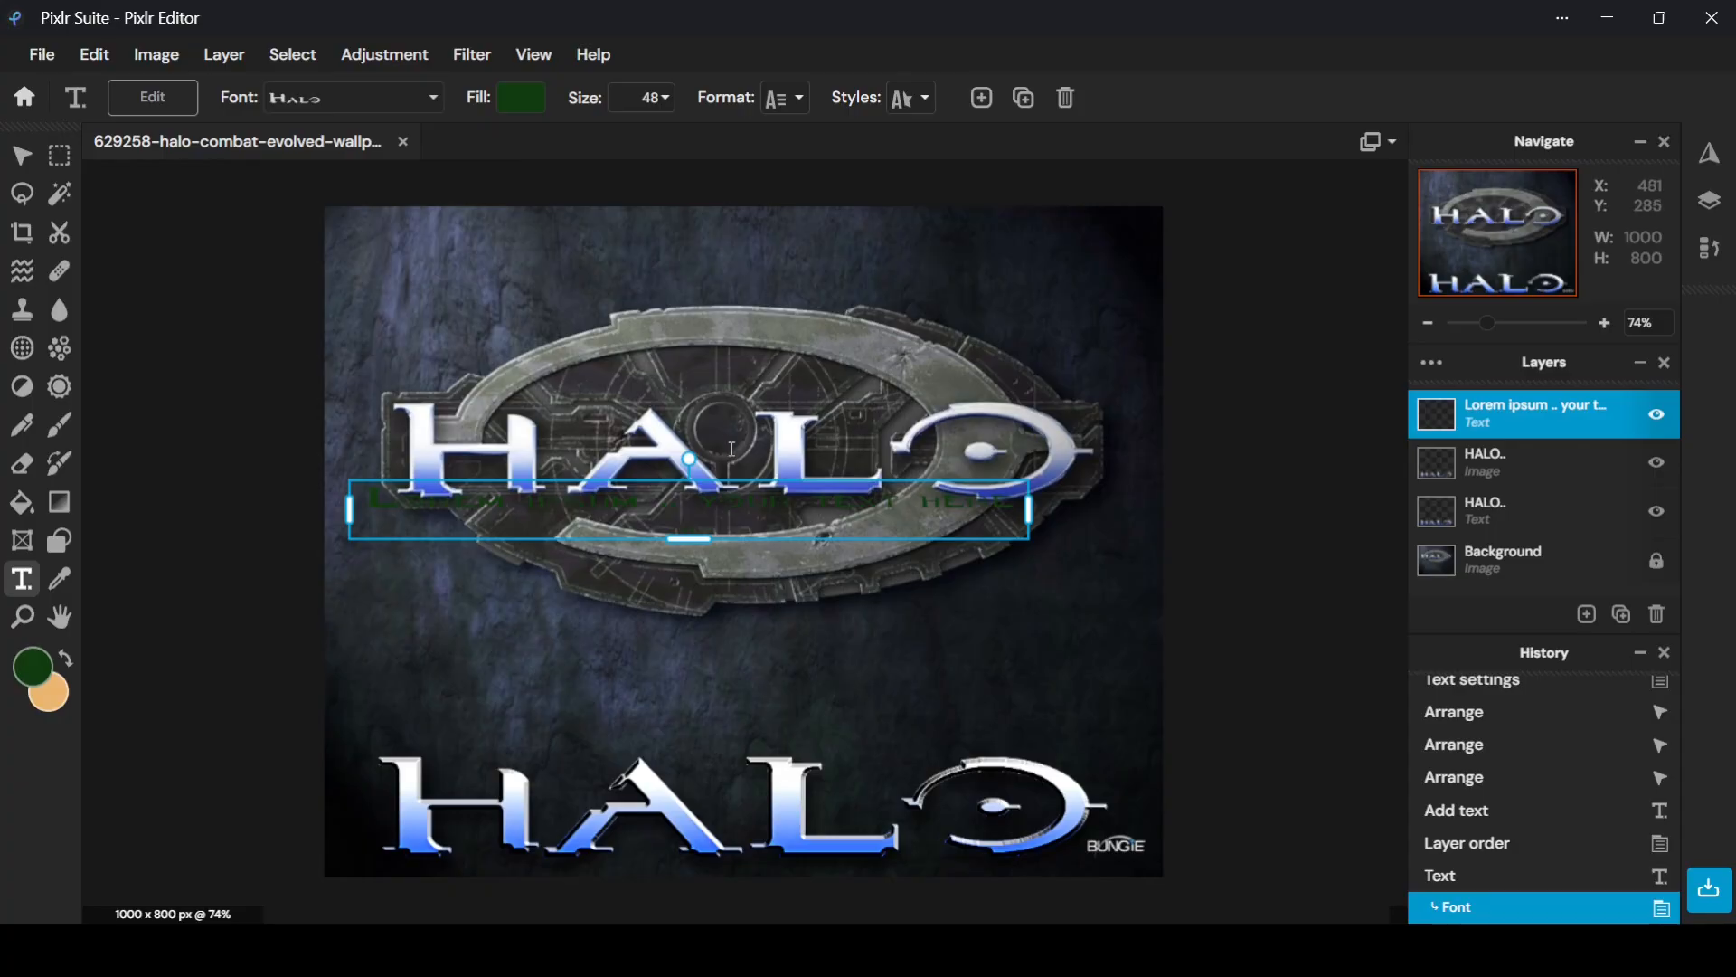
# Replace the placeholder text with HALO and narrow its text box to about half the width
pyautogui.doubleClick(740, 508)
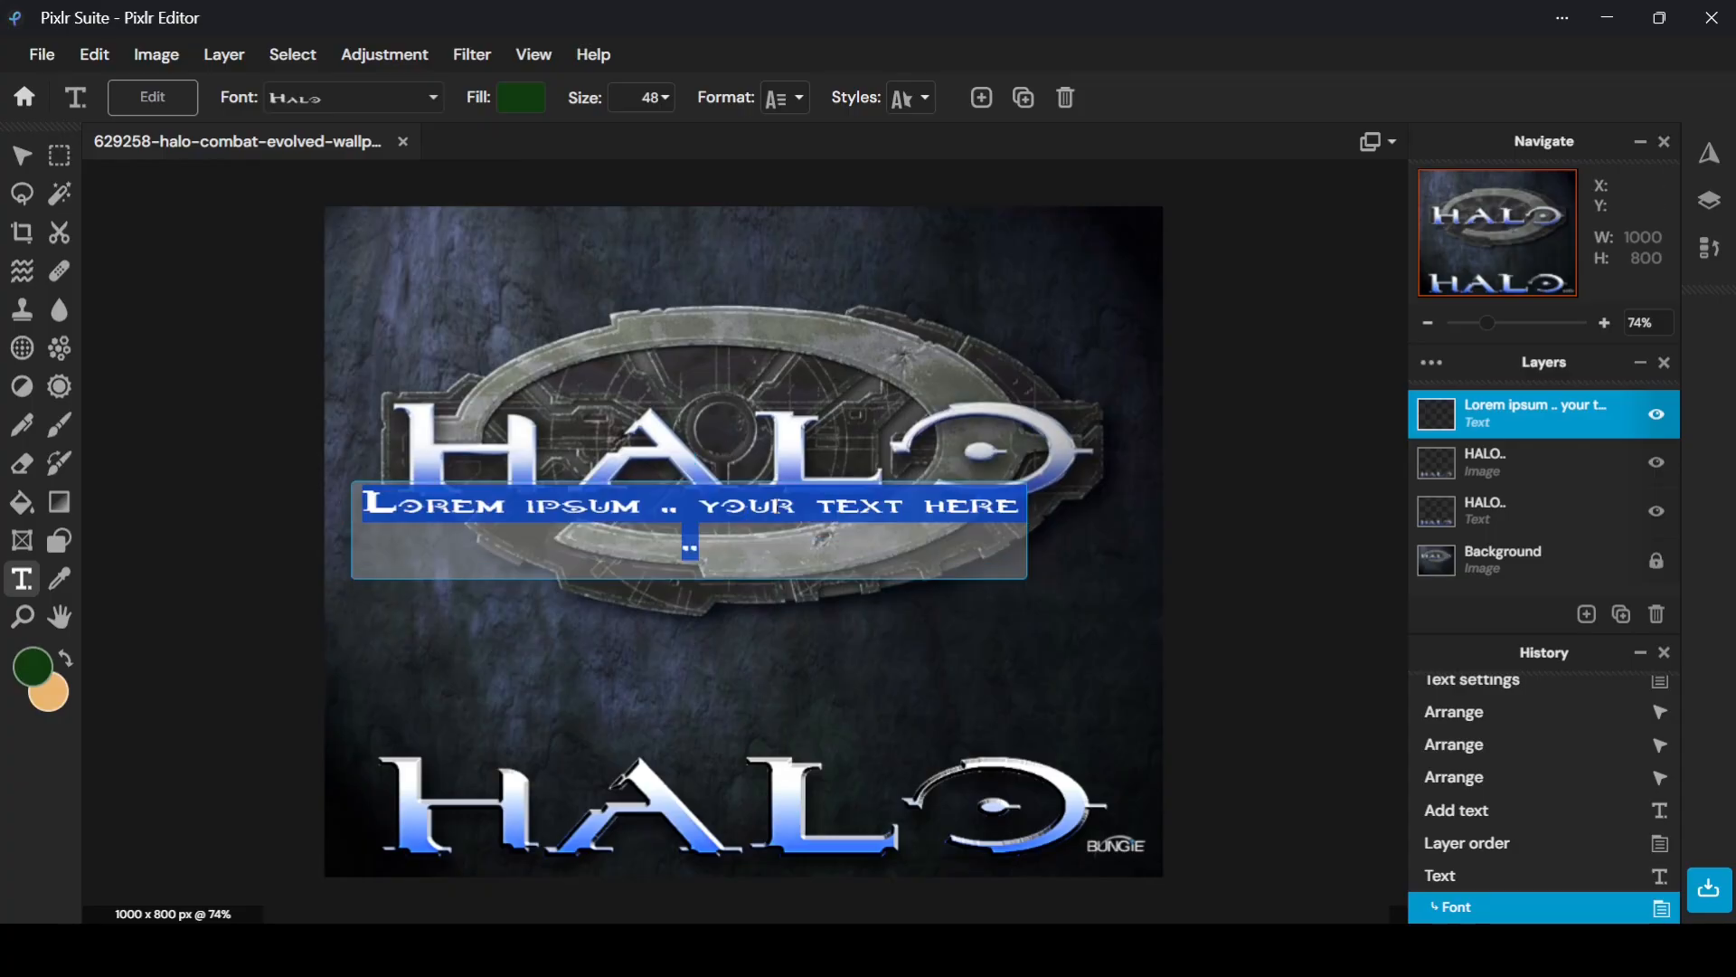
pyautogui.write('Halo')
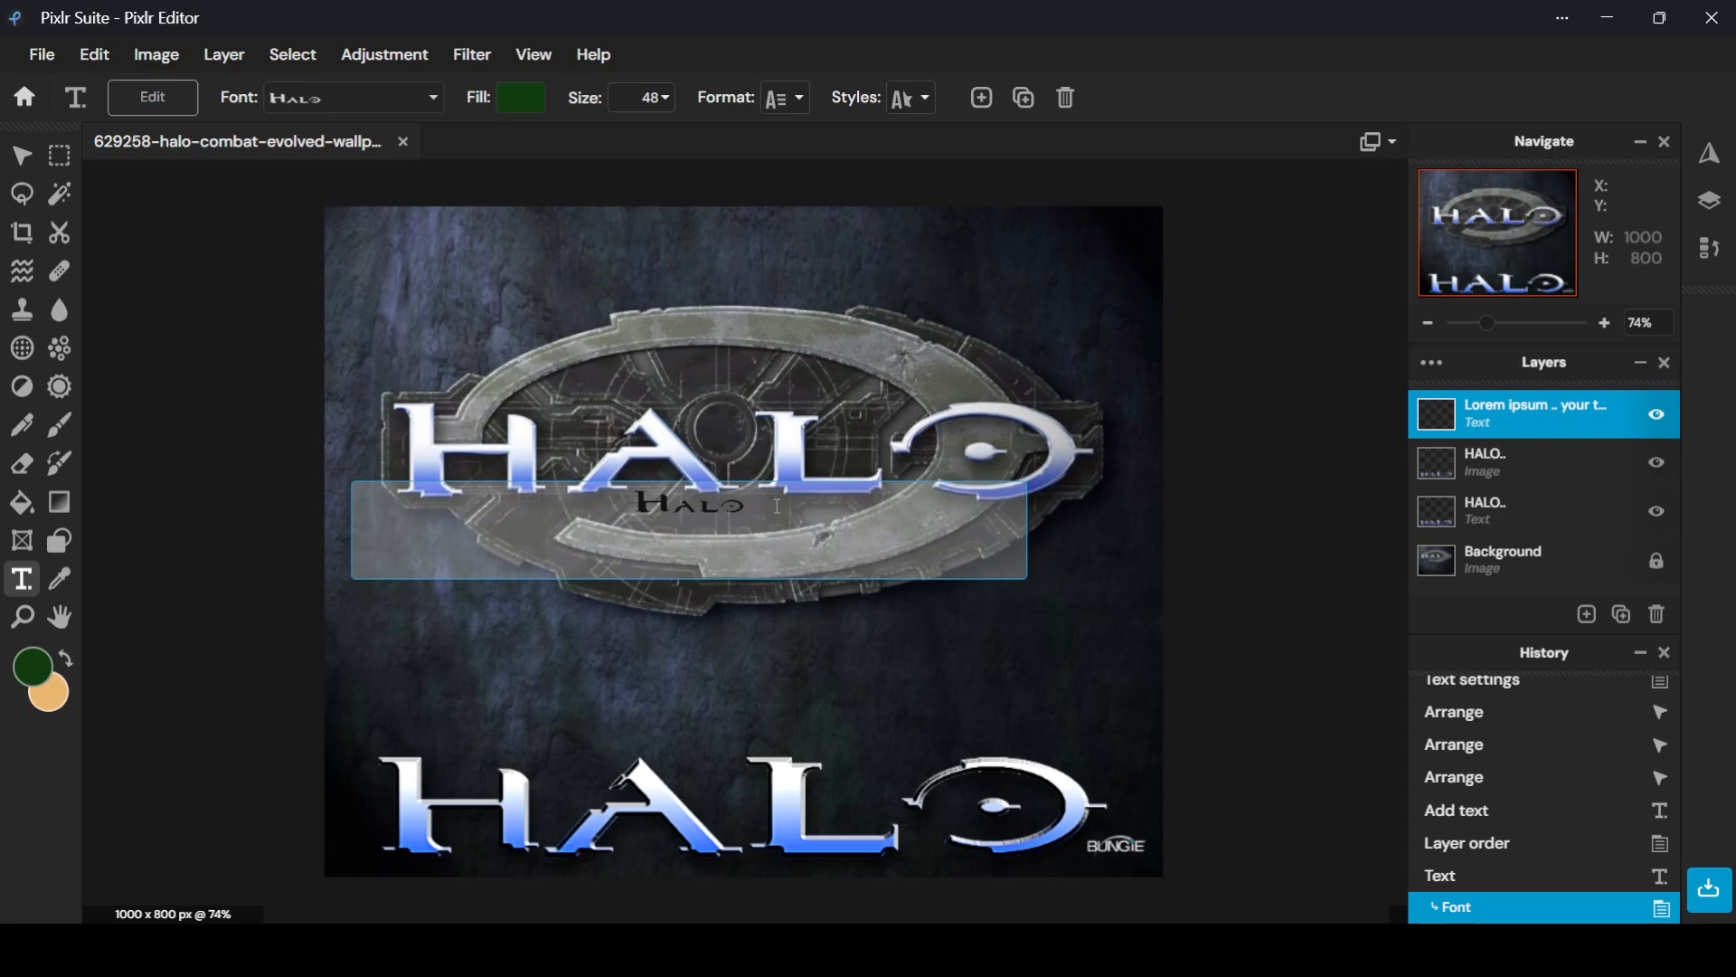
pyautogui.press('BackSpace')
pyautogui.press('BackSpace')
pyautogui.press('BackSpace')
pyautogui.press('BackSpace')
pyautogui.write('Halo')
pyautogui.click(728, 384)
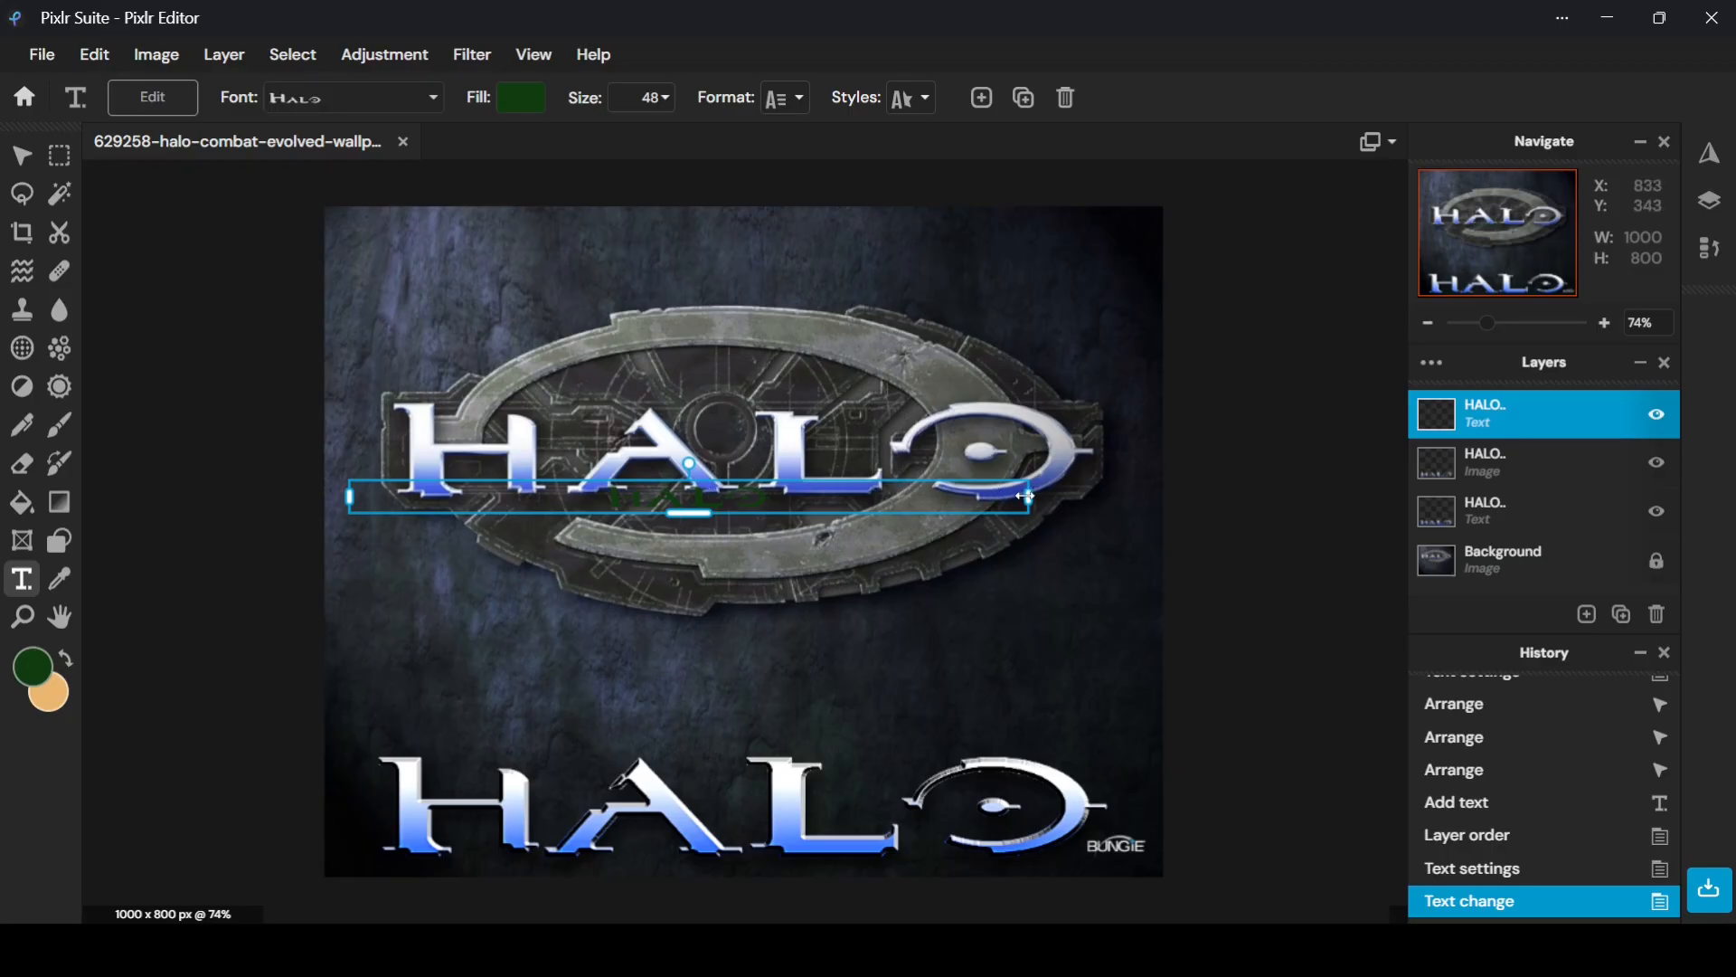
pyautogui.moveTo(1029, 499); pyautogui.dragTo(704, 522)
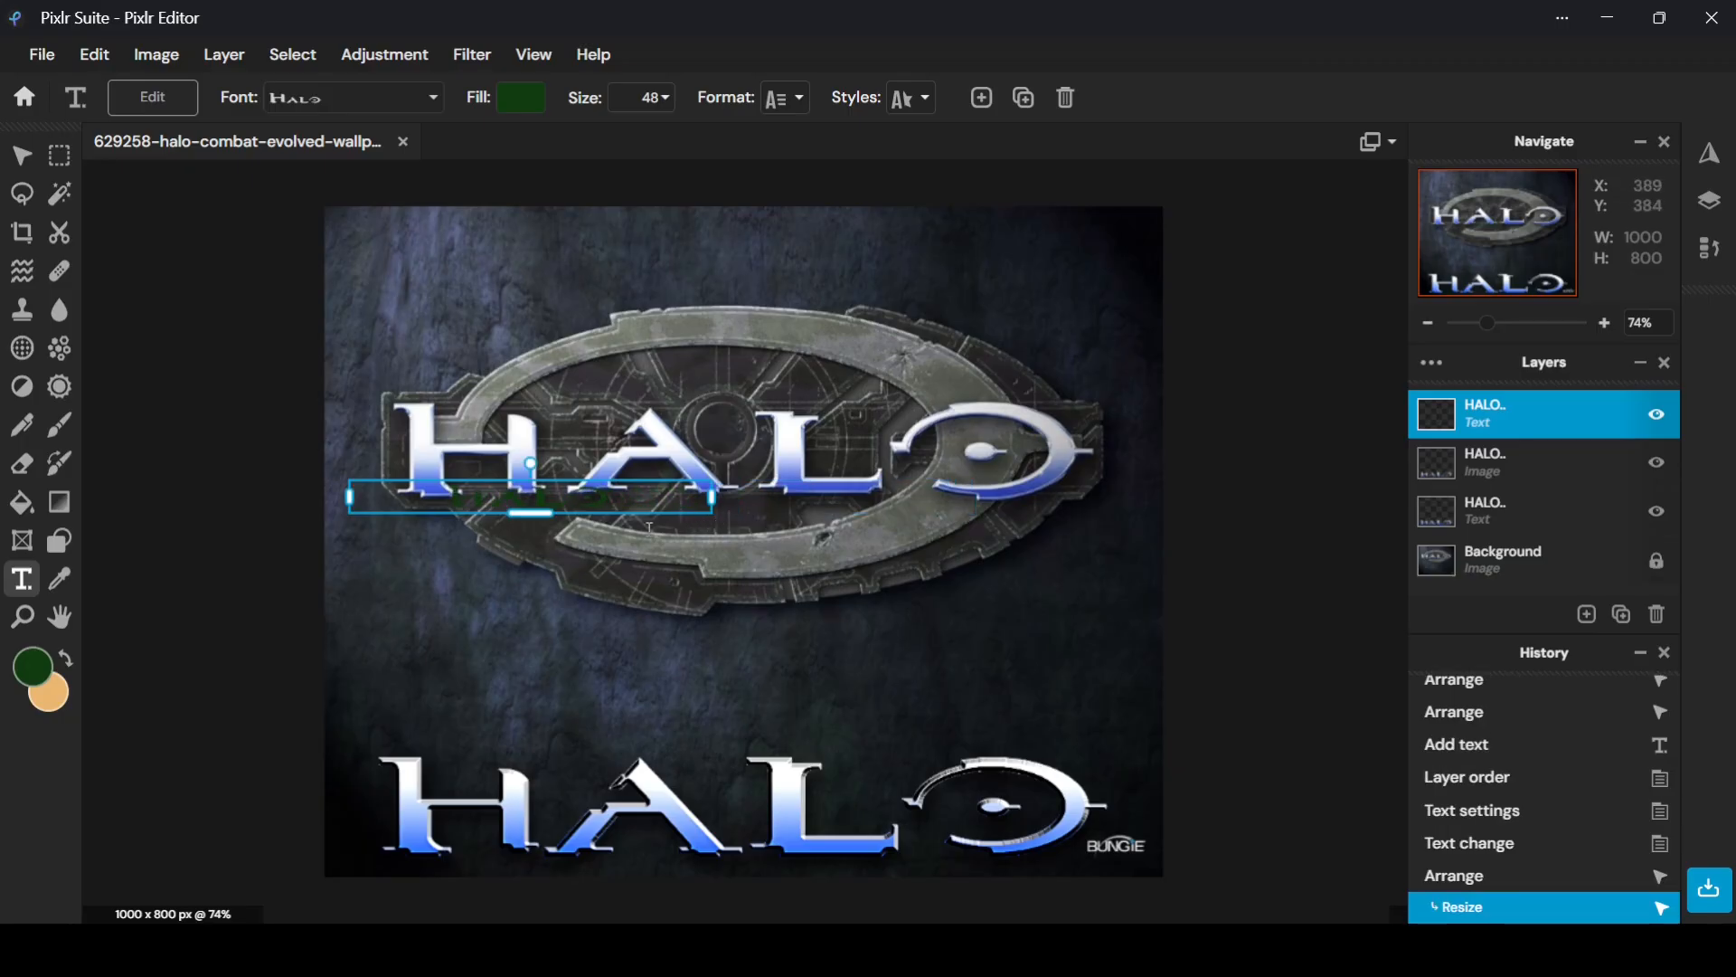
pyautogui.click(529, 525)
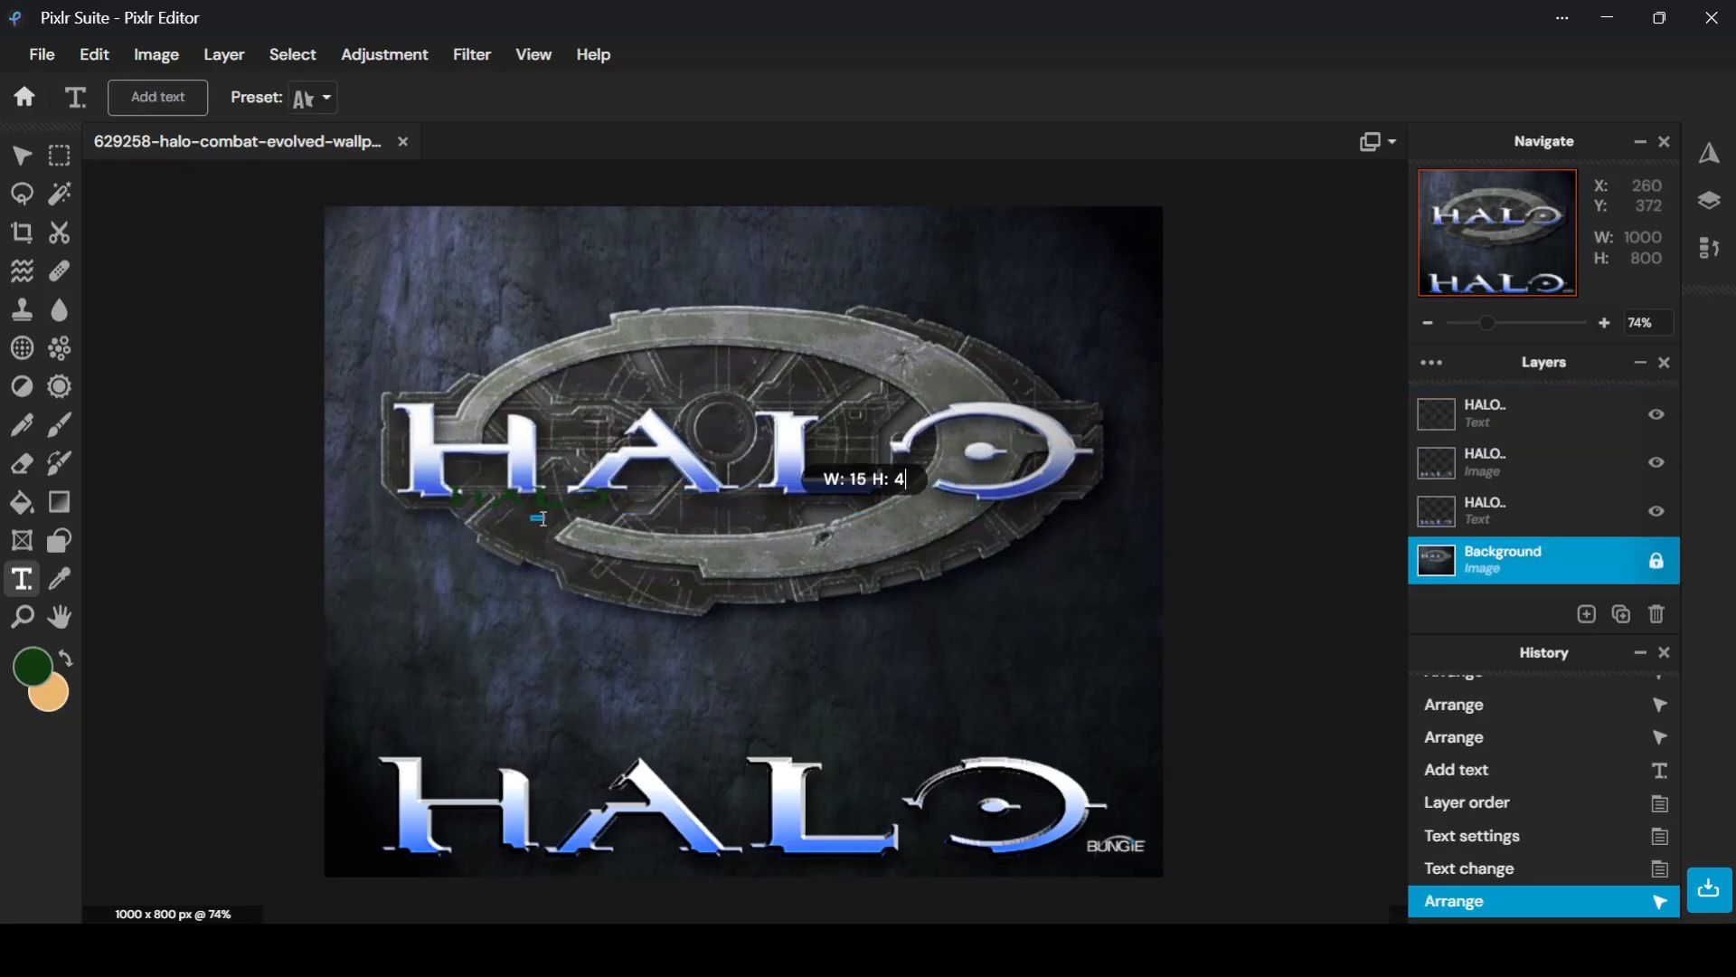
pyautogui.click(527, 512)
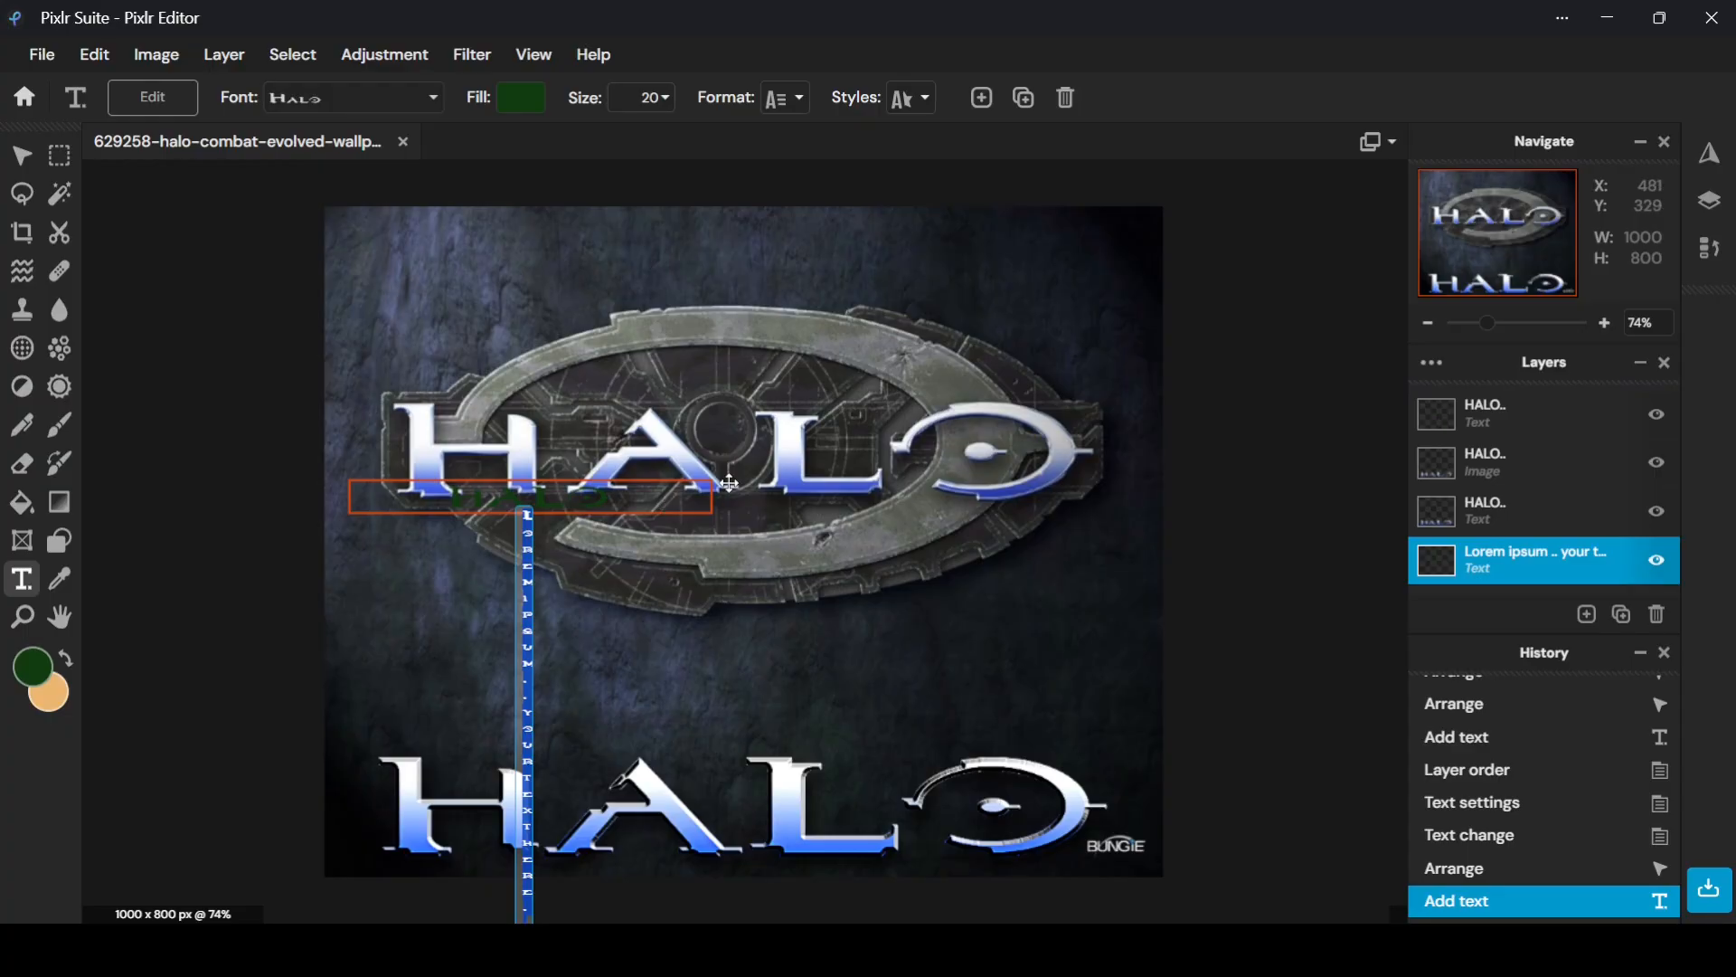
pyautogui.press('BackSpace')
pyautogui.click(755, 396)
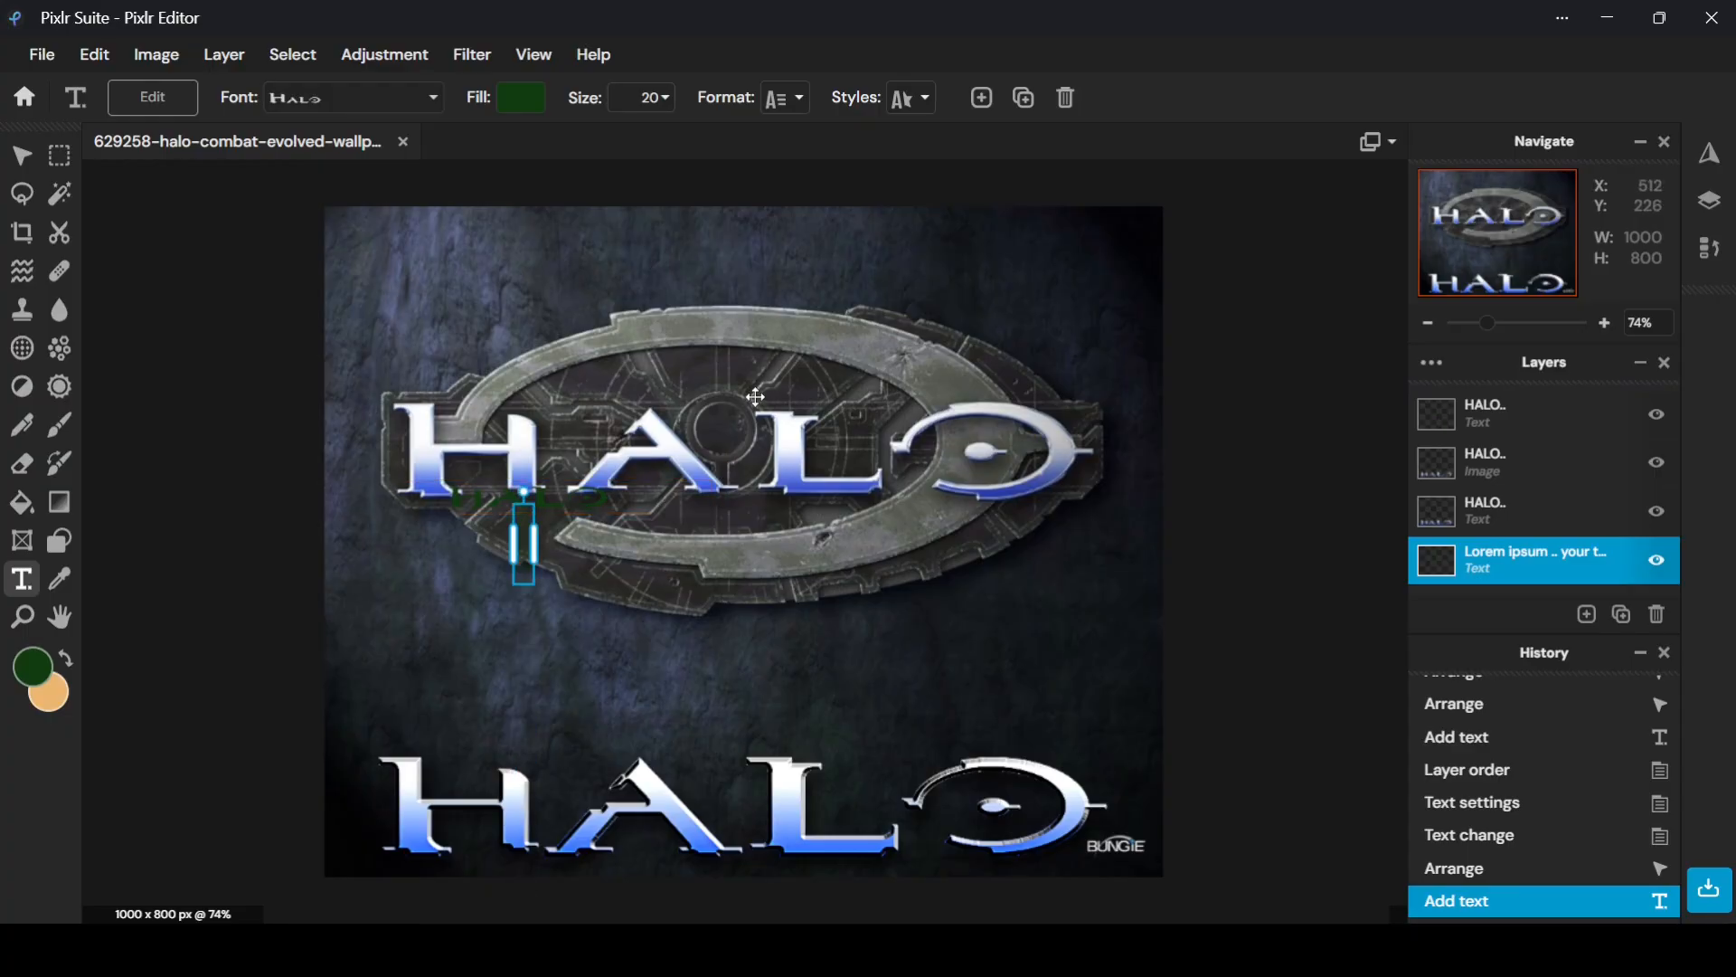
pyautogui.hotkey('ctrl', 'z')
# Enlarge the green HALO text to size 181, narrow its box to about the canvas width and place it over the emblem's lower half
pyautogui.click(469, 508)
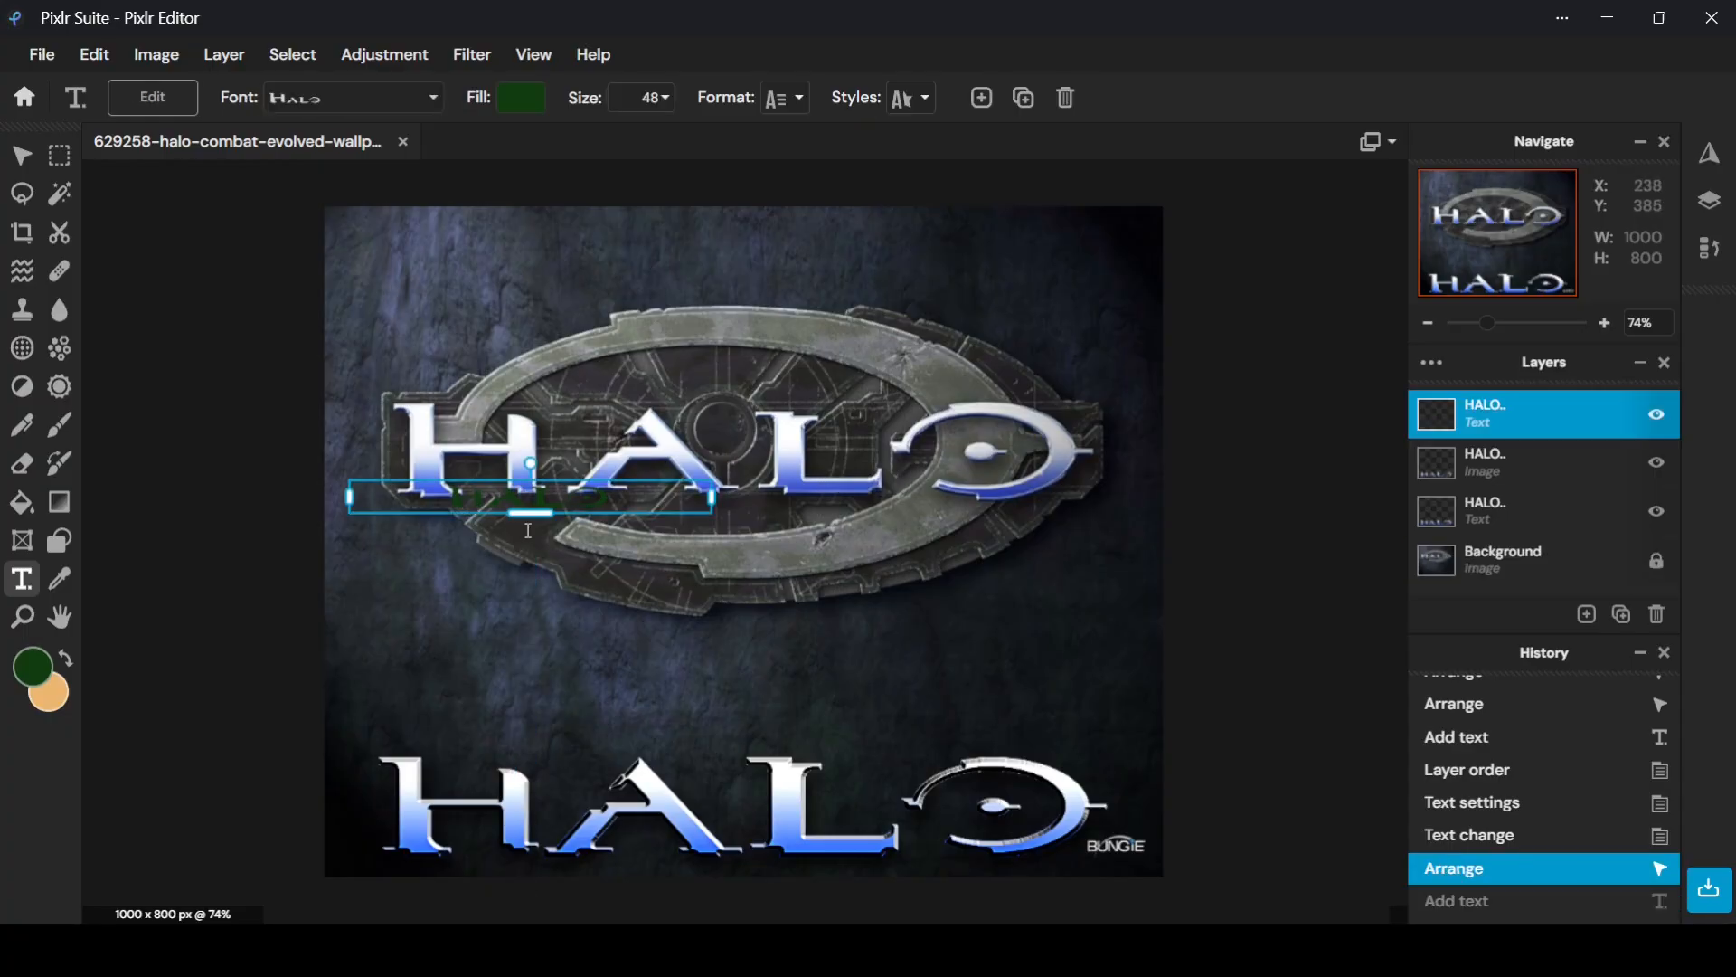
pyautogui.moveTo(537, 511); pyautogui.dragTo(542, 560)
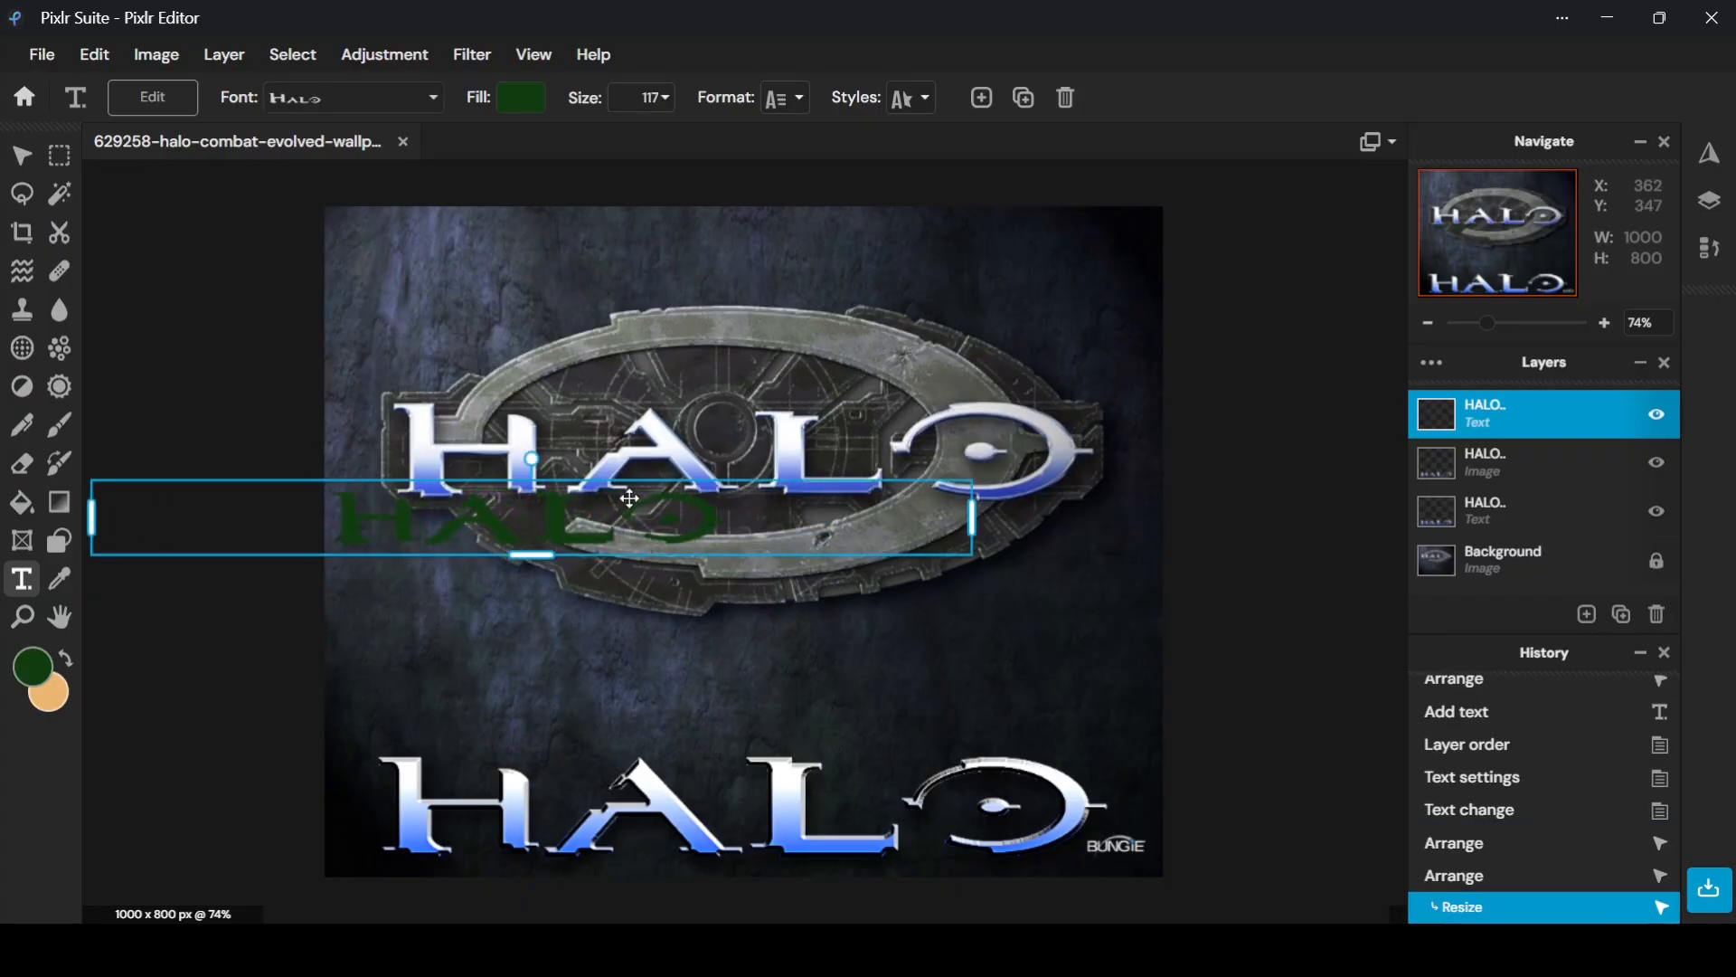
pyautogui.moveTo(628, 496); pyautogui.dragTo(773, 472)
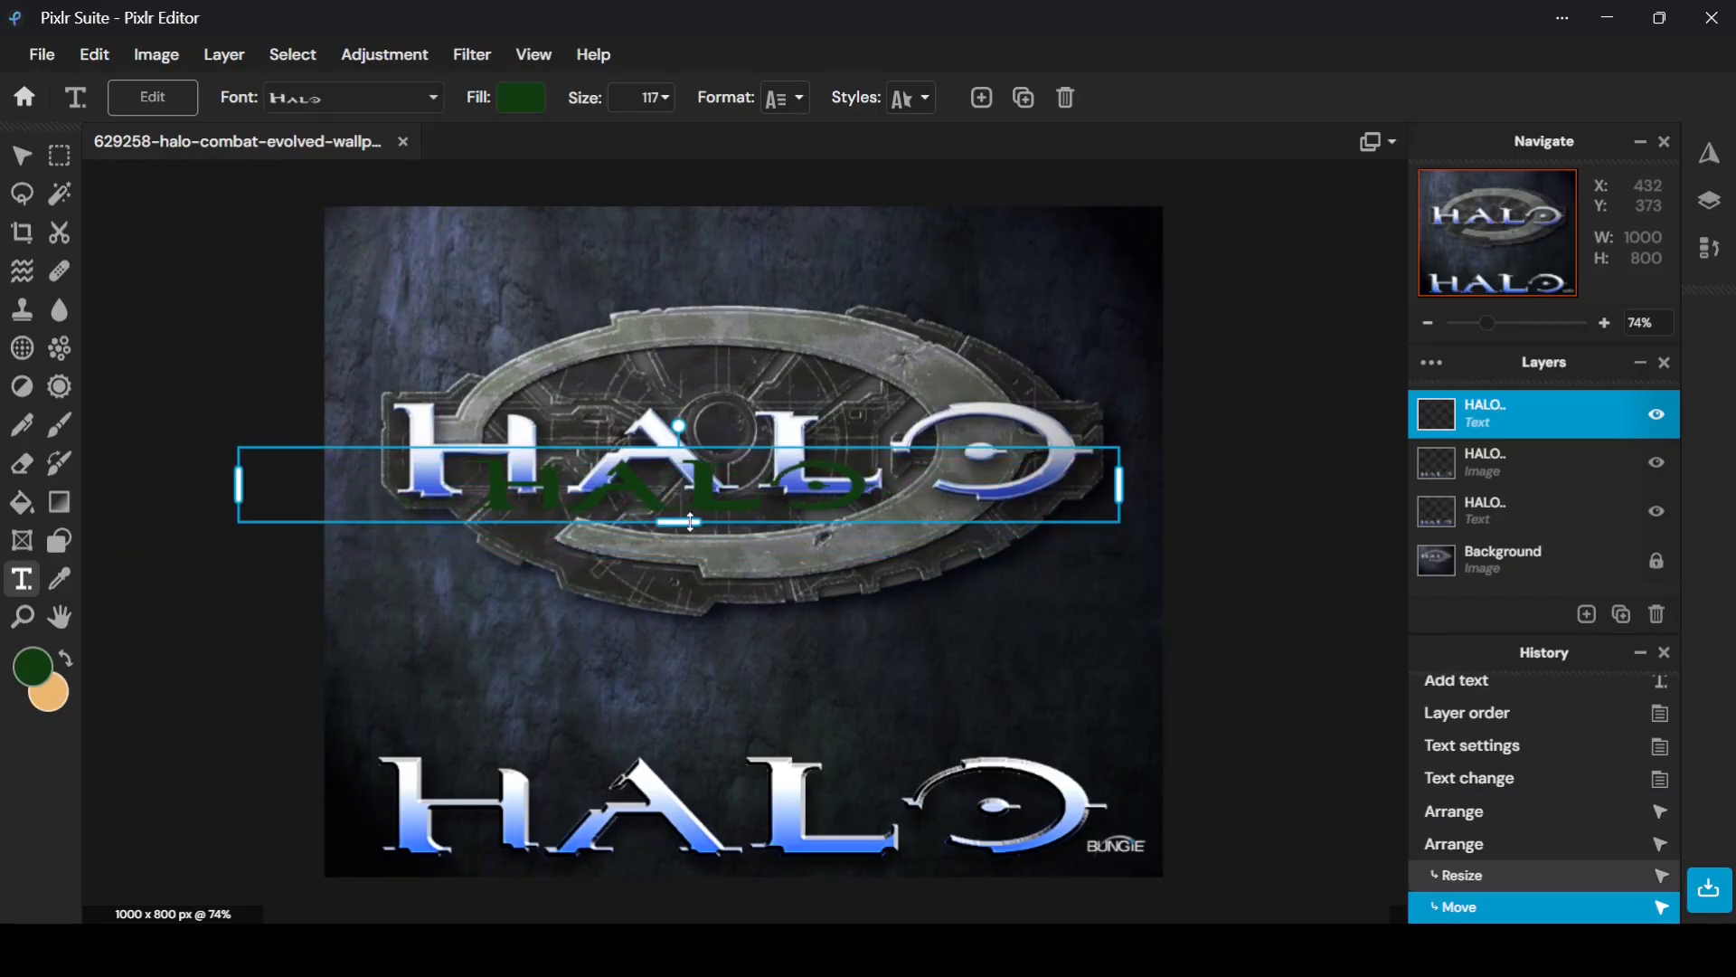
pyautogui.moveTo(691, 522); pyautogui.dragTo(696, 562)
pyautogui.hotkey('ctrl', '-')
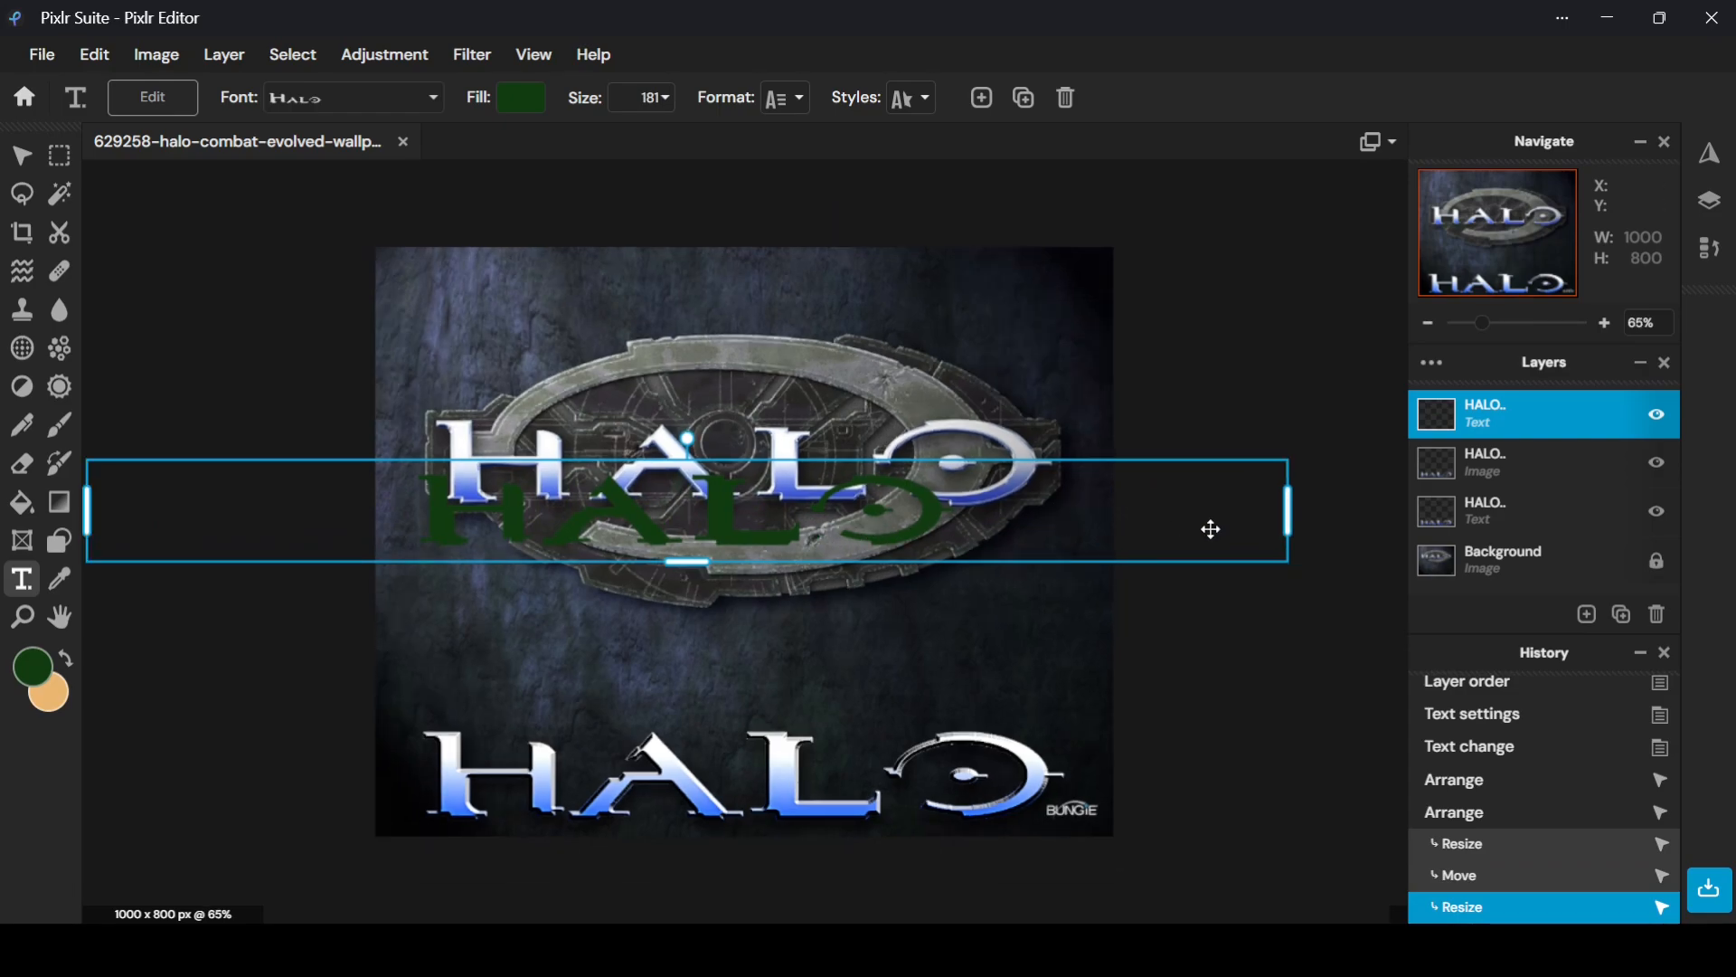
pyautogui.moveTo(1288, 511); pyautogui.dragTo(811, 510)
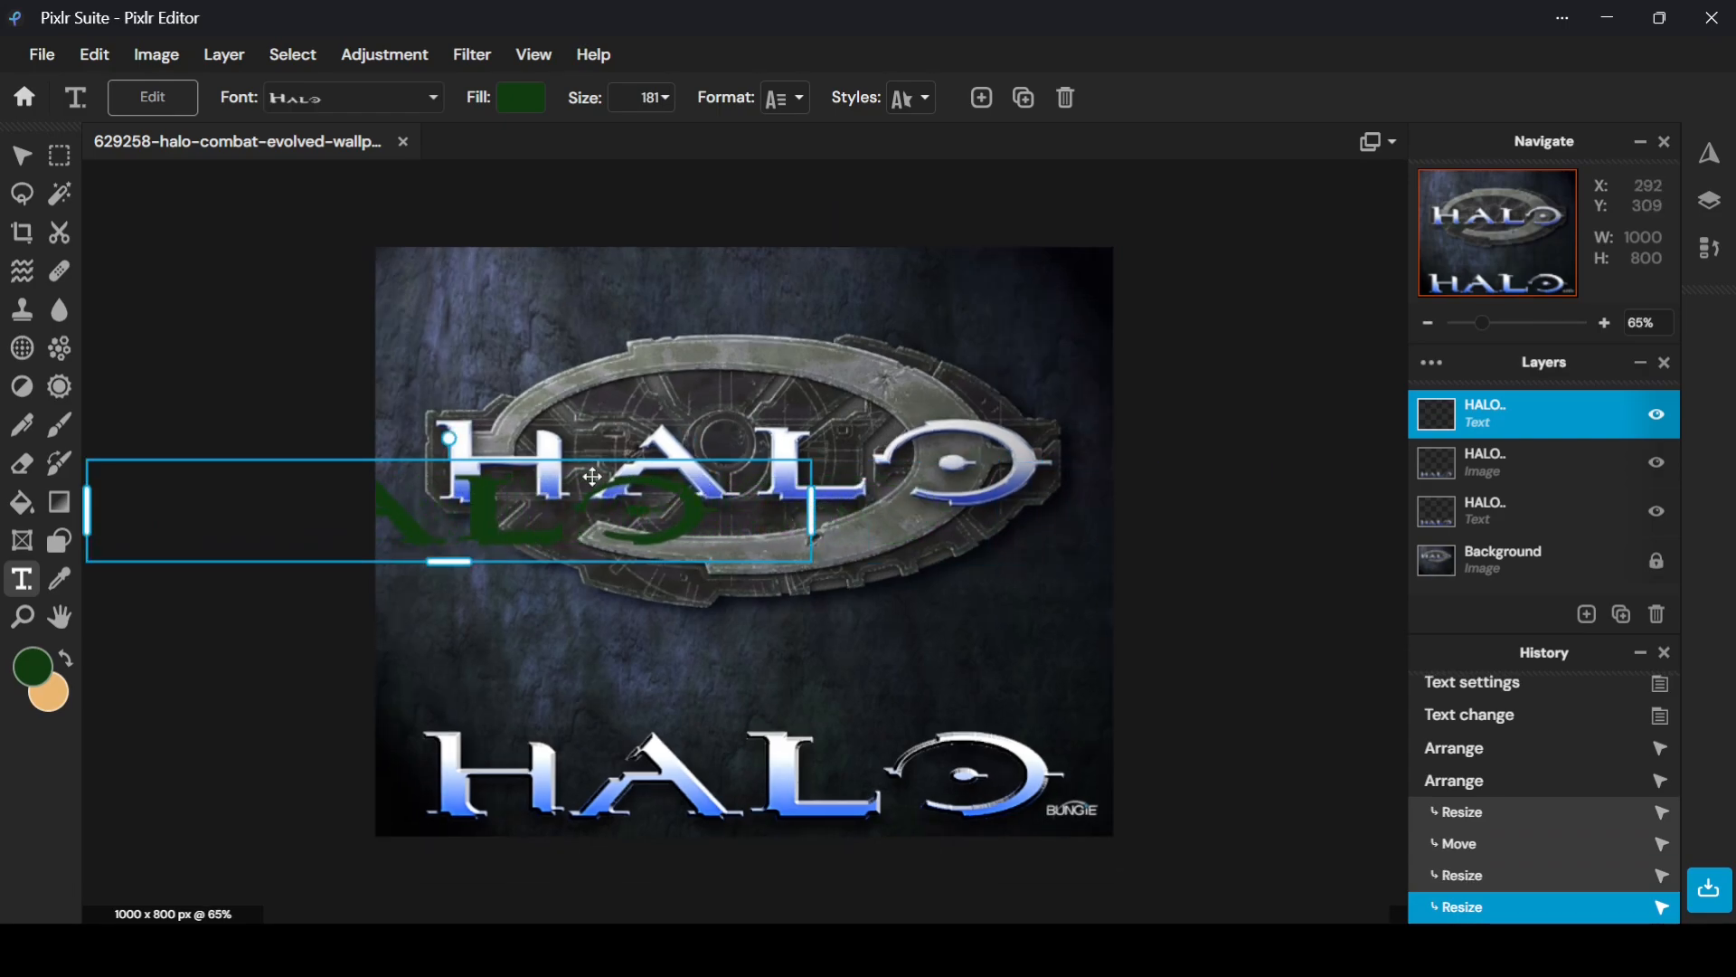
pyautogui.moveTo(593, 476); pyautogui.dragTo(881, 498)
pyautogui.hotkey('ctrl', '+')
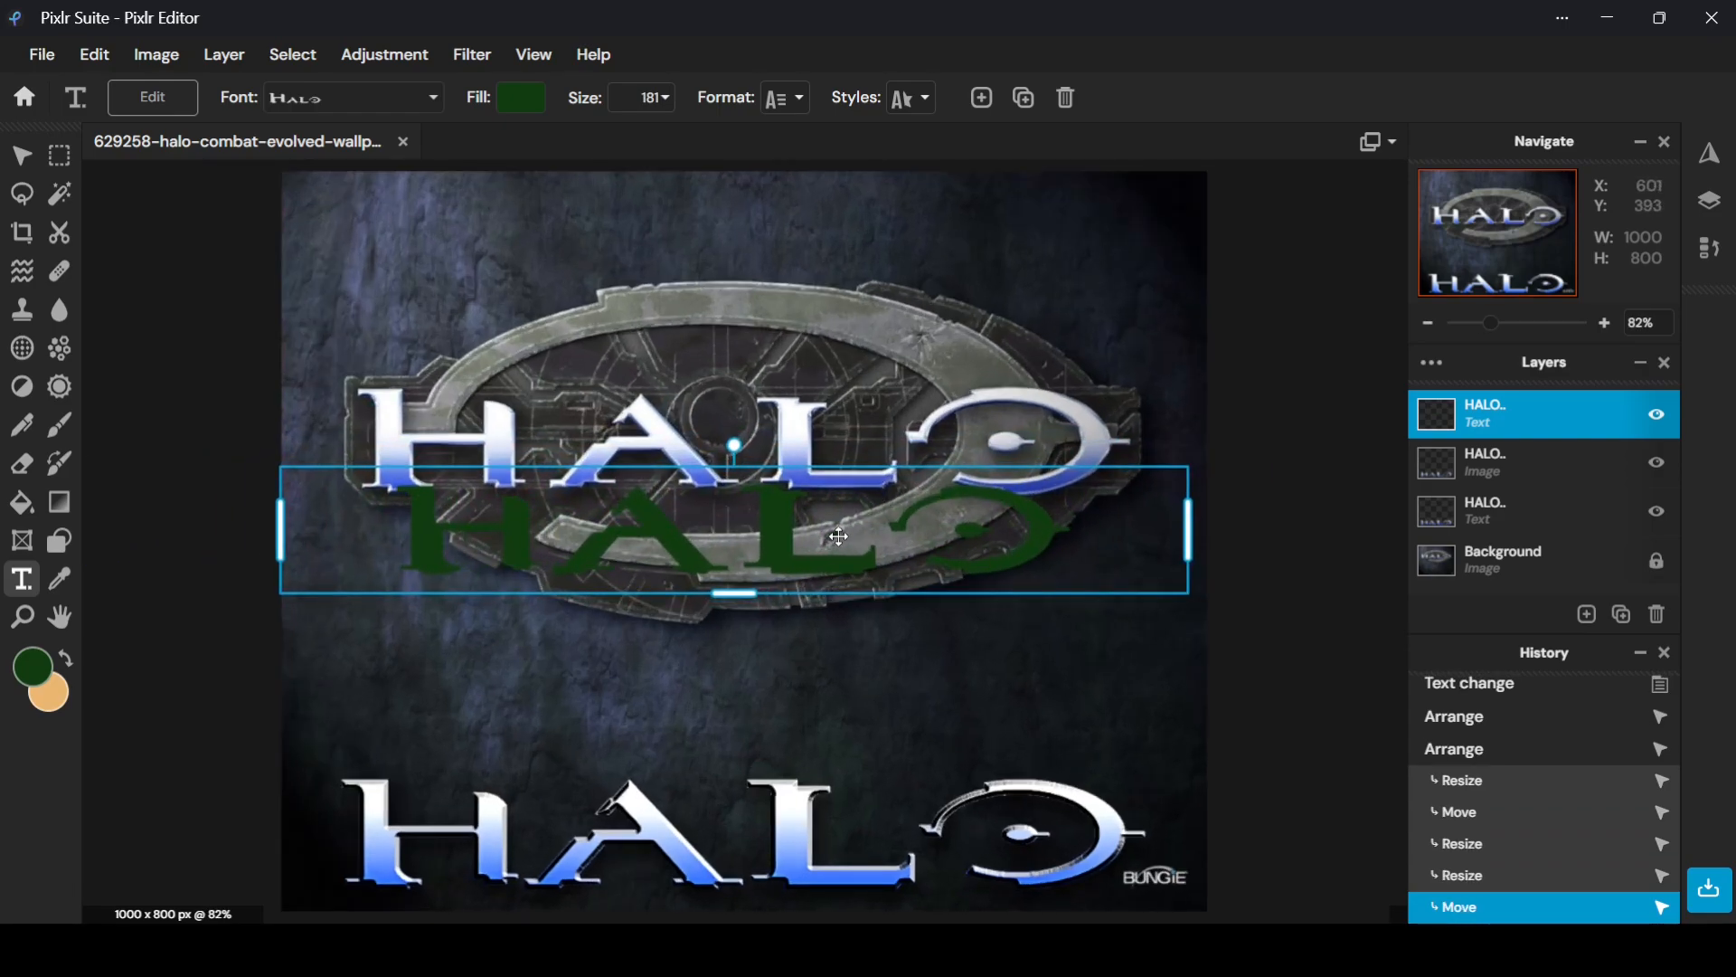
# Set the new HALO text's fill to solid red, #FF0000
pyautogui.click(522, 101)
pyautogui.click(1093, 580)
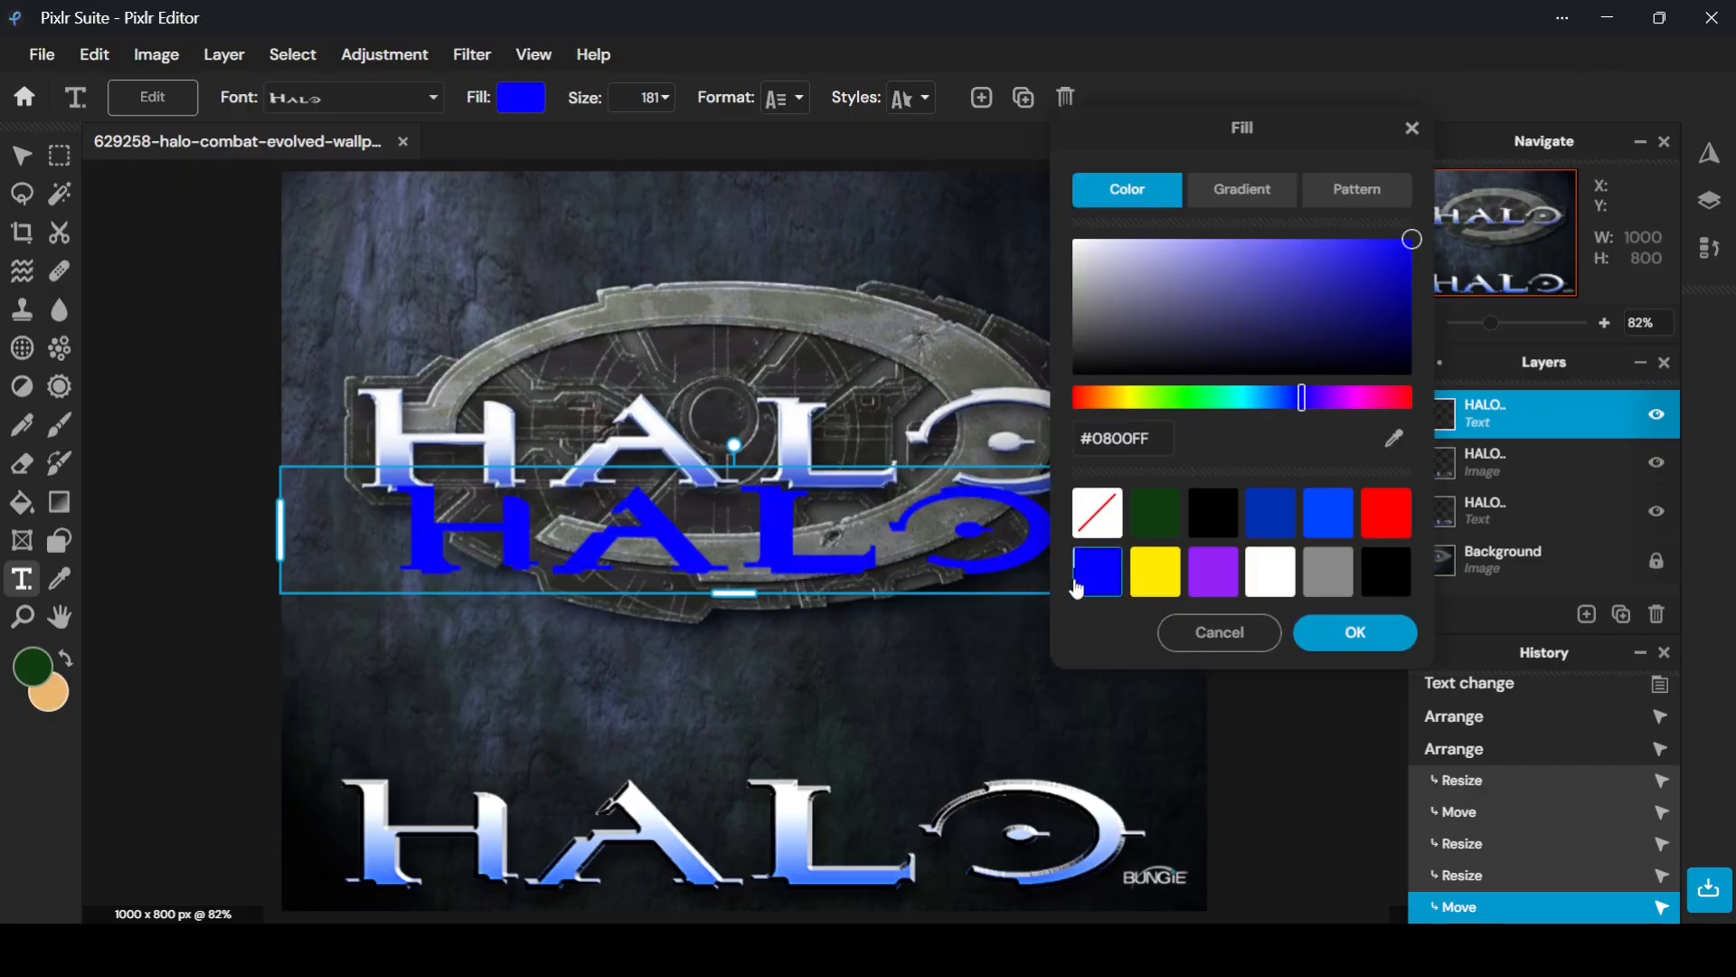
pyautogui.click(1383, 520)
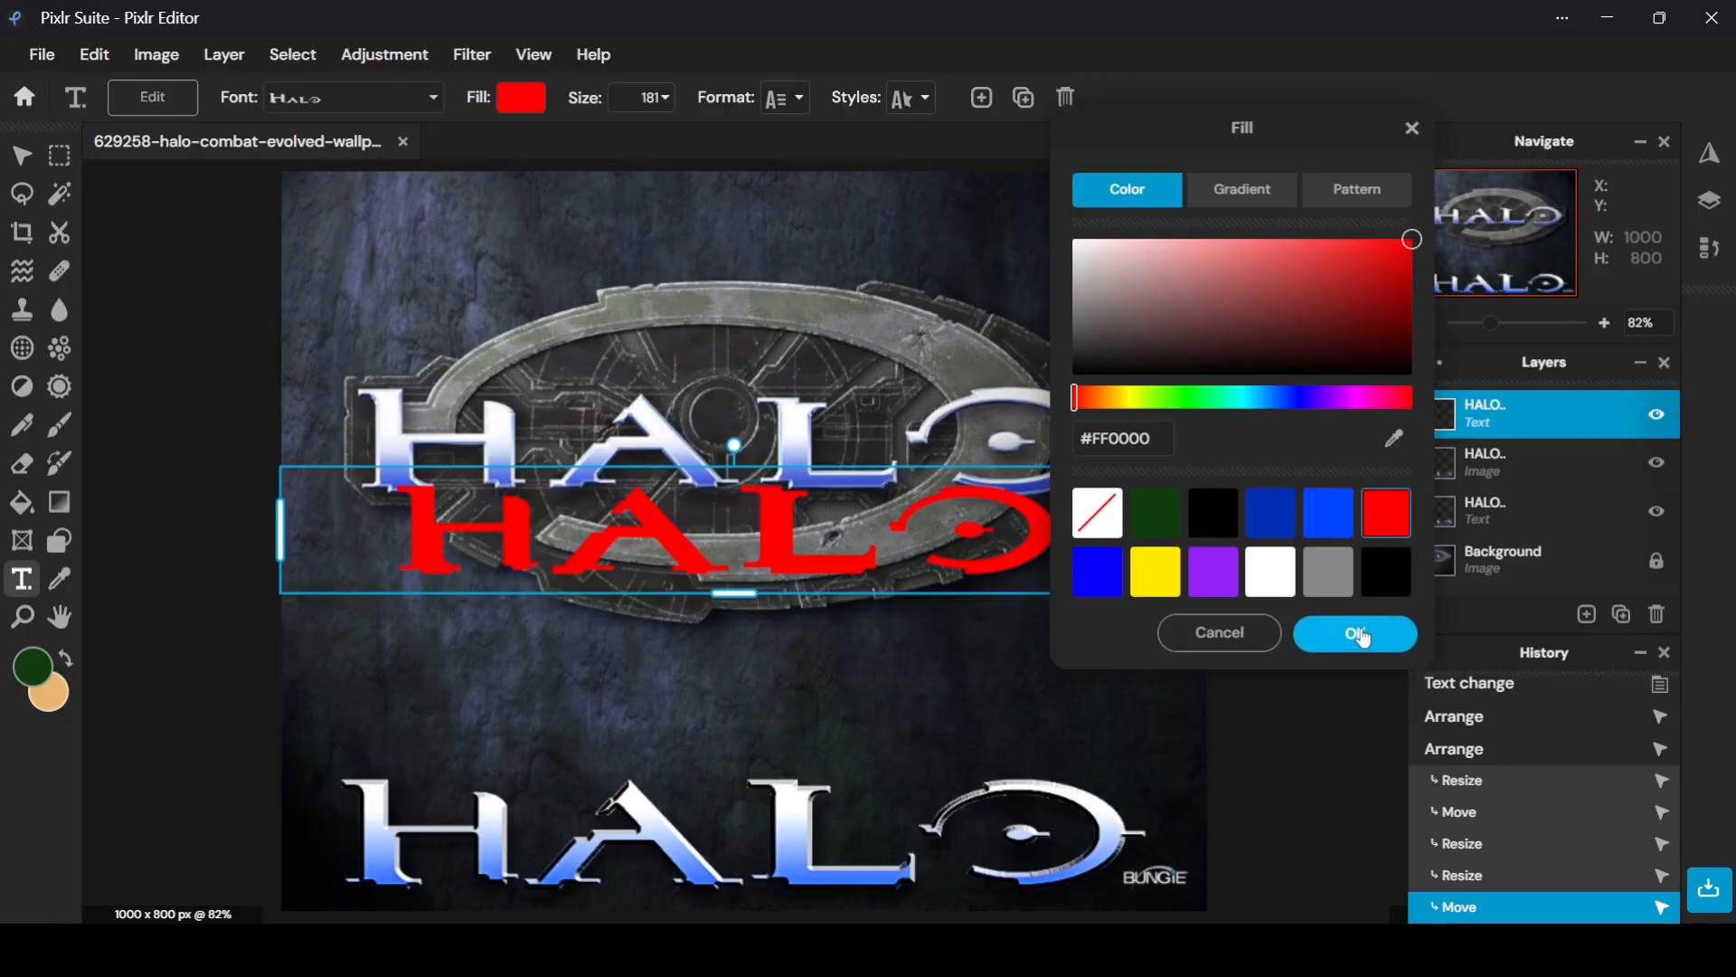
pyautogui.click(1352, 633)
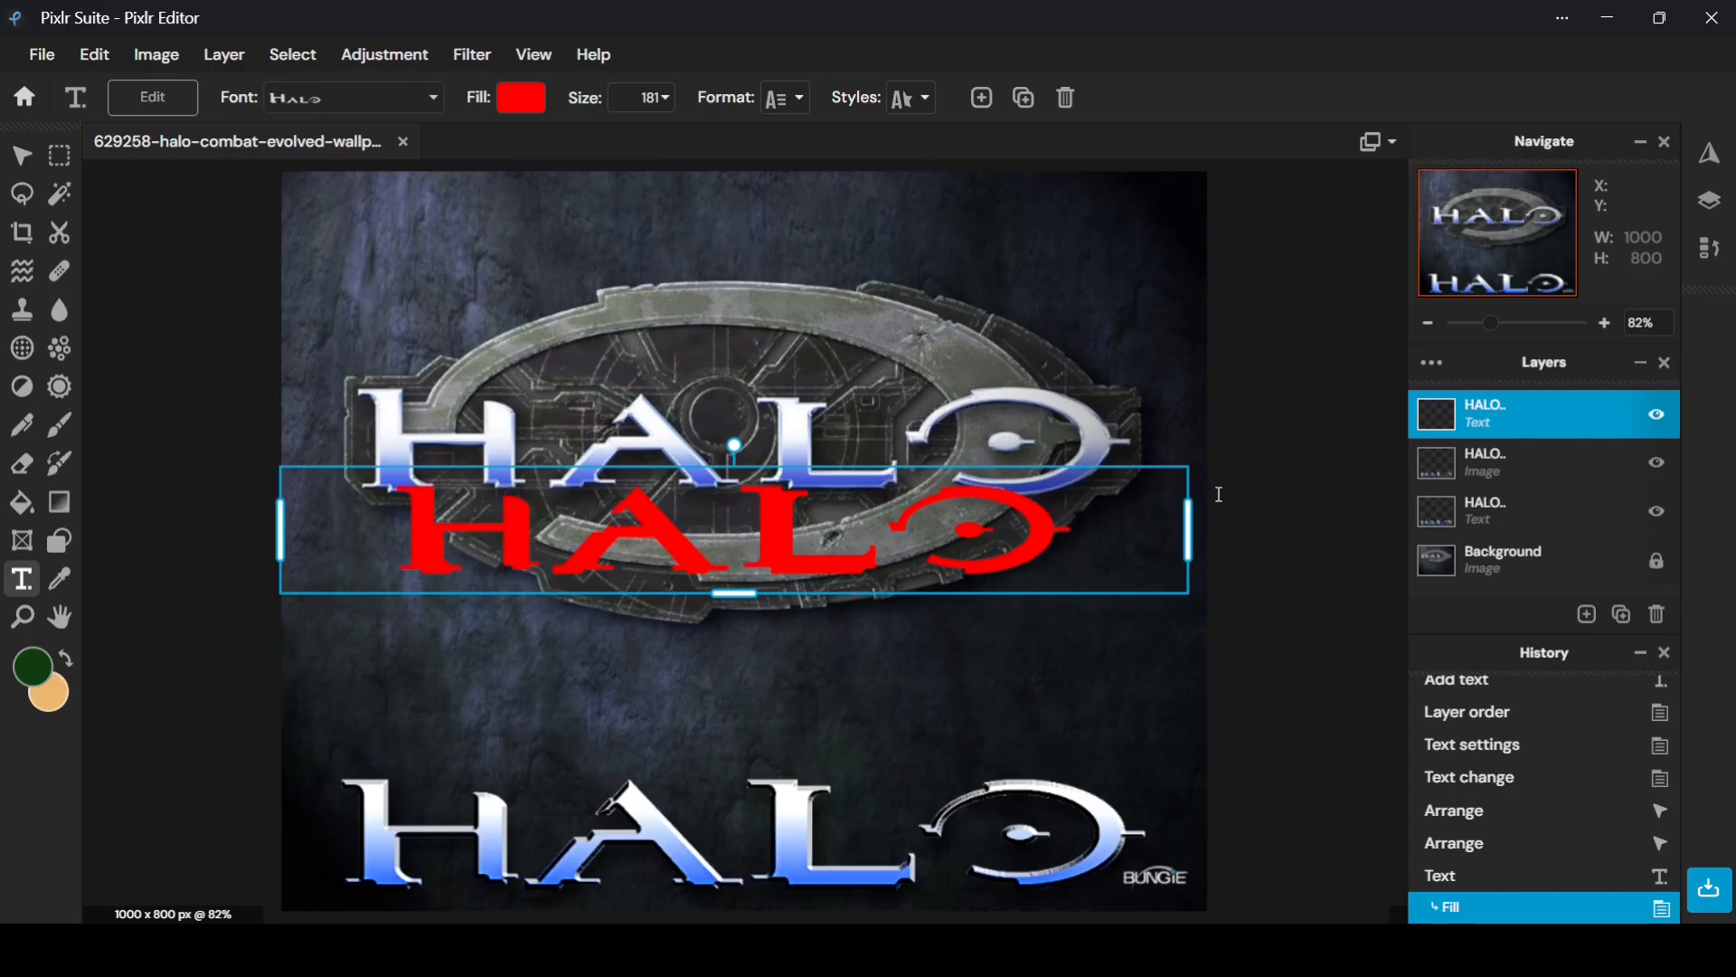
# Enlarge the red HALO text to size 197 and adjust its box to span the canvas width, centred over the emblem
pyautogui.moveTo(743, 595); pyautogui.dragTo(765, 608)
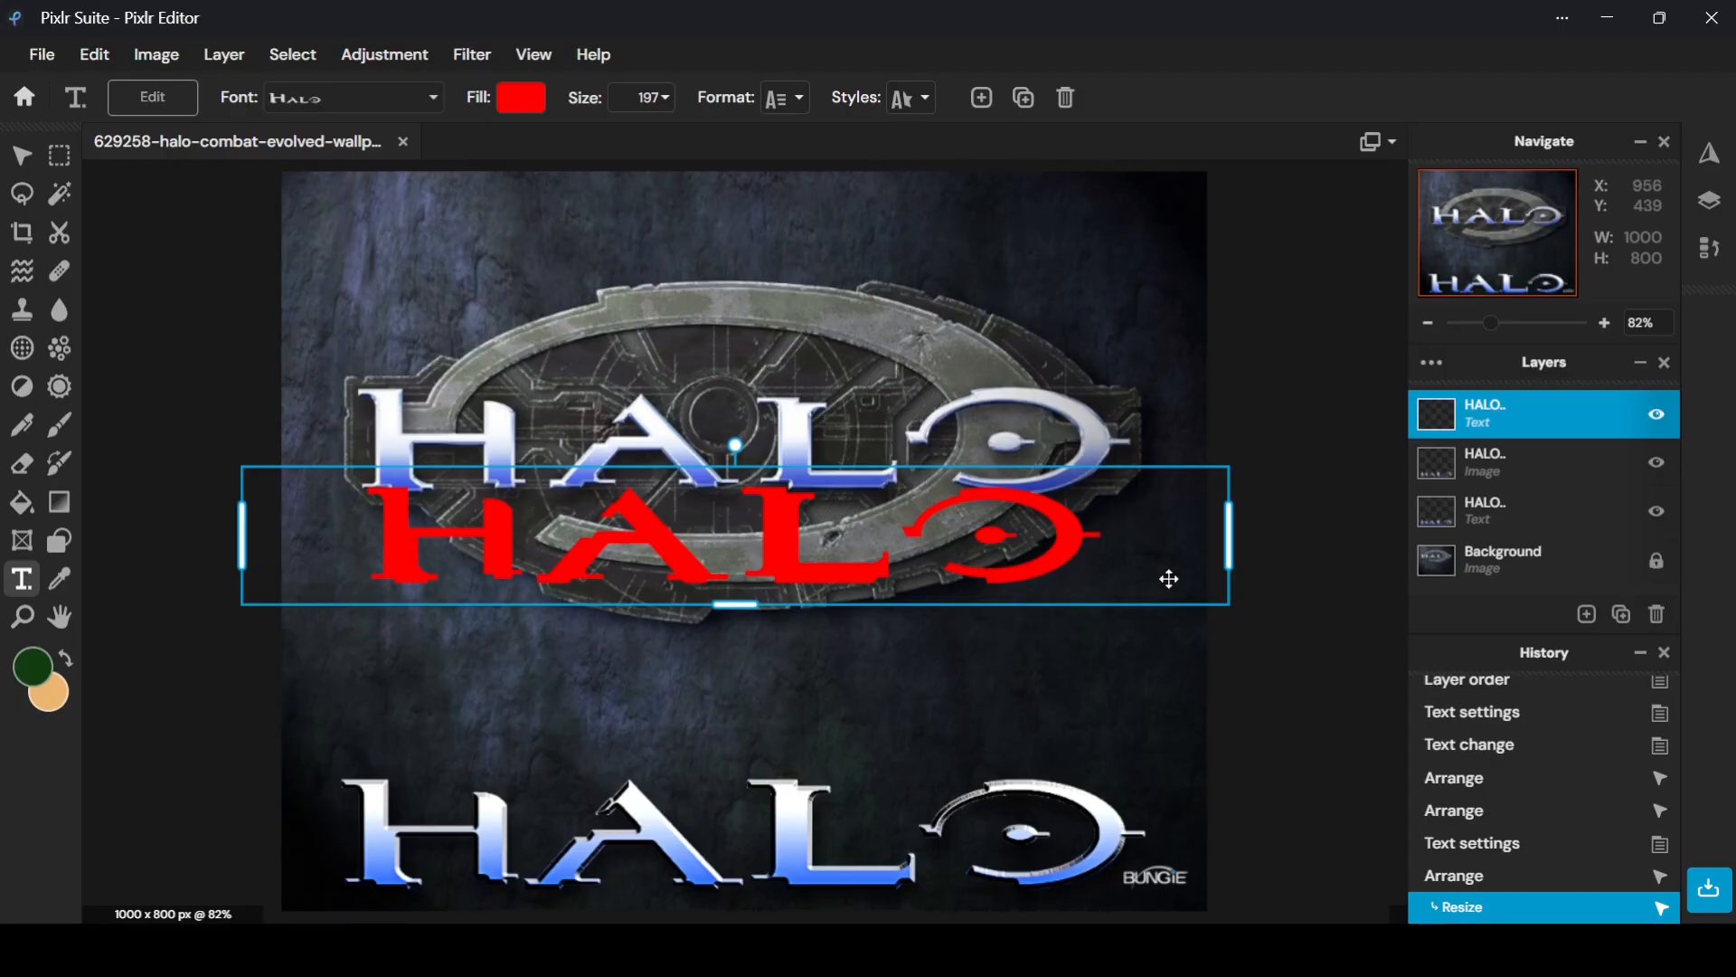
pyautogui.moveTo(1230, 559); pyautogui.dragTo(1120, 546)
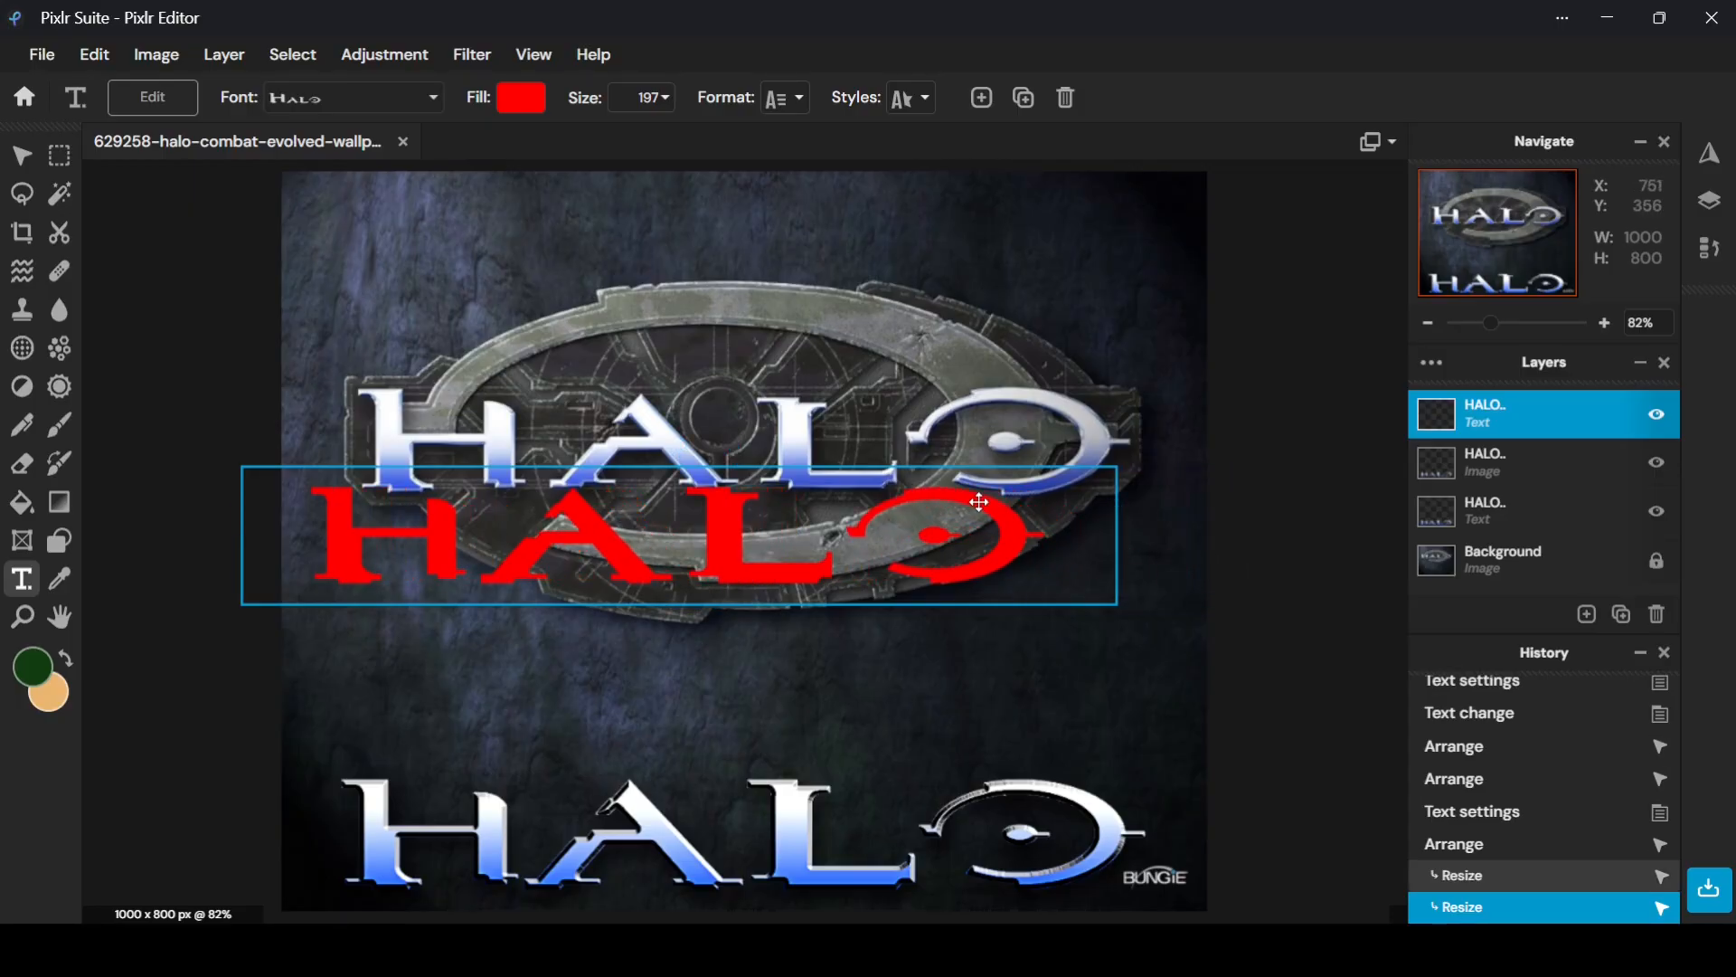
pyautogui.moveTo(984, 496); pyautogui.dragTo(1040, 479)
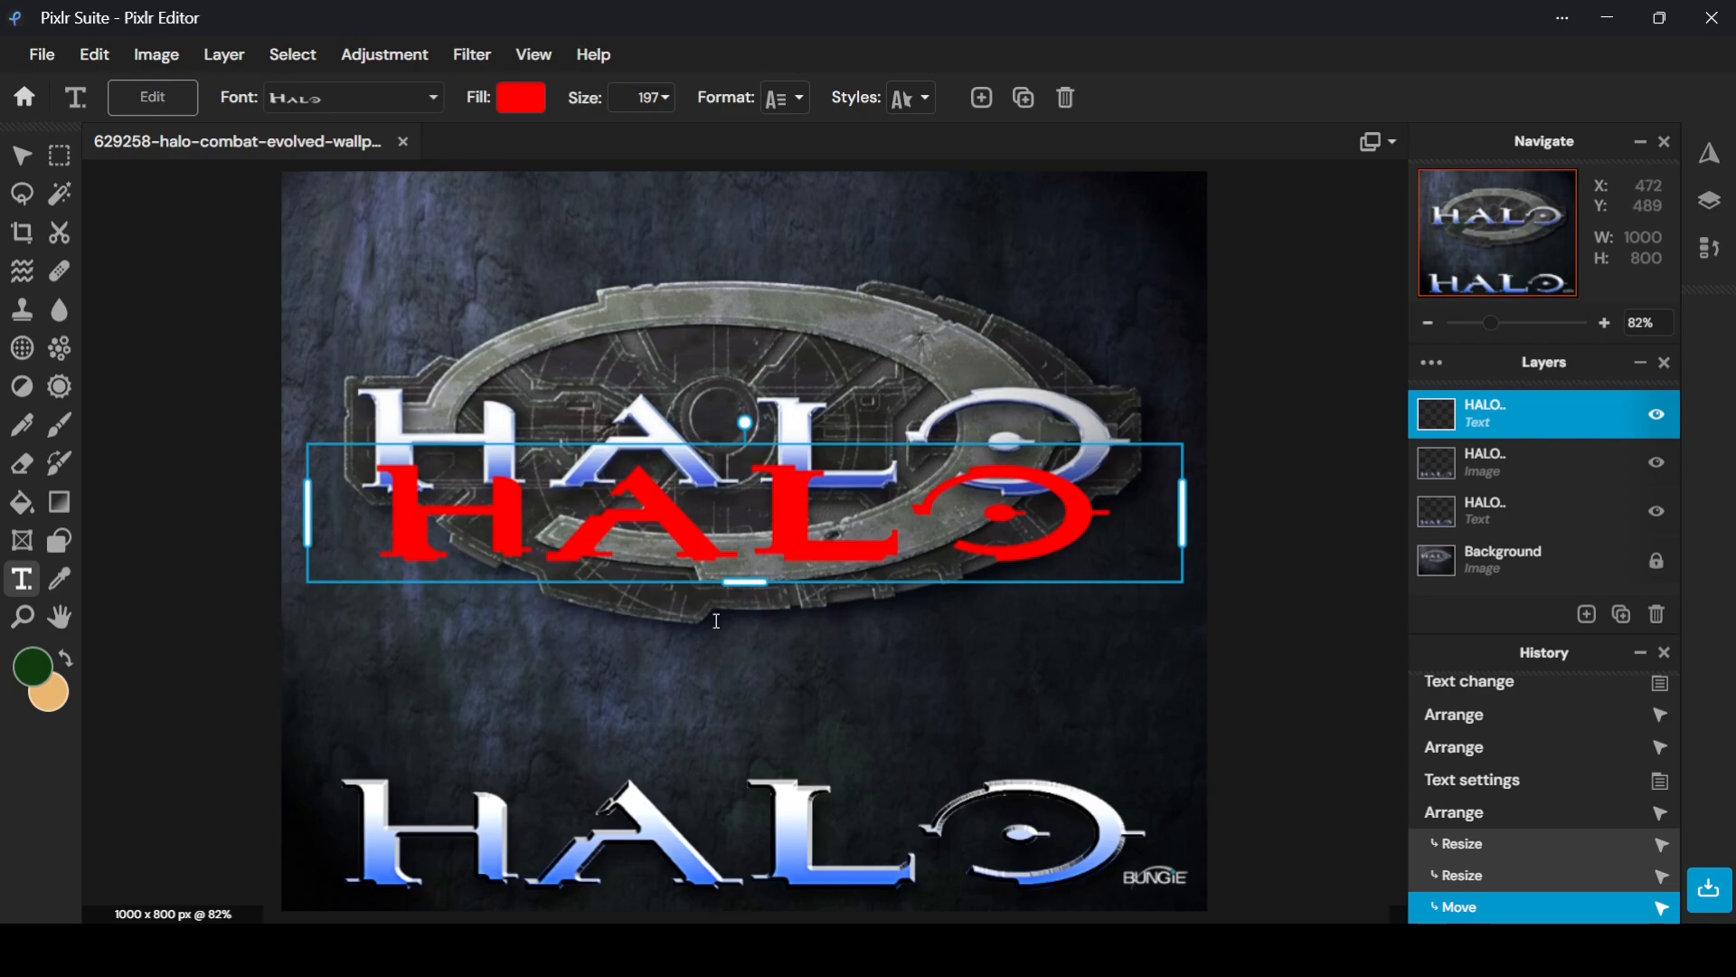
pyautogui.moveTo(301, 500); pyautogui.dragTo(280, 500)
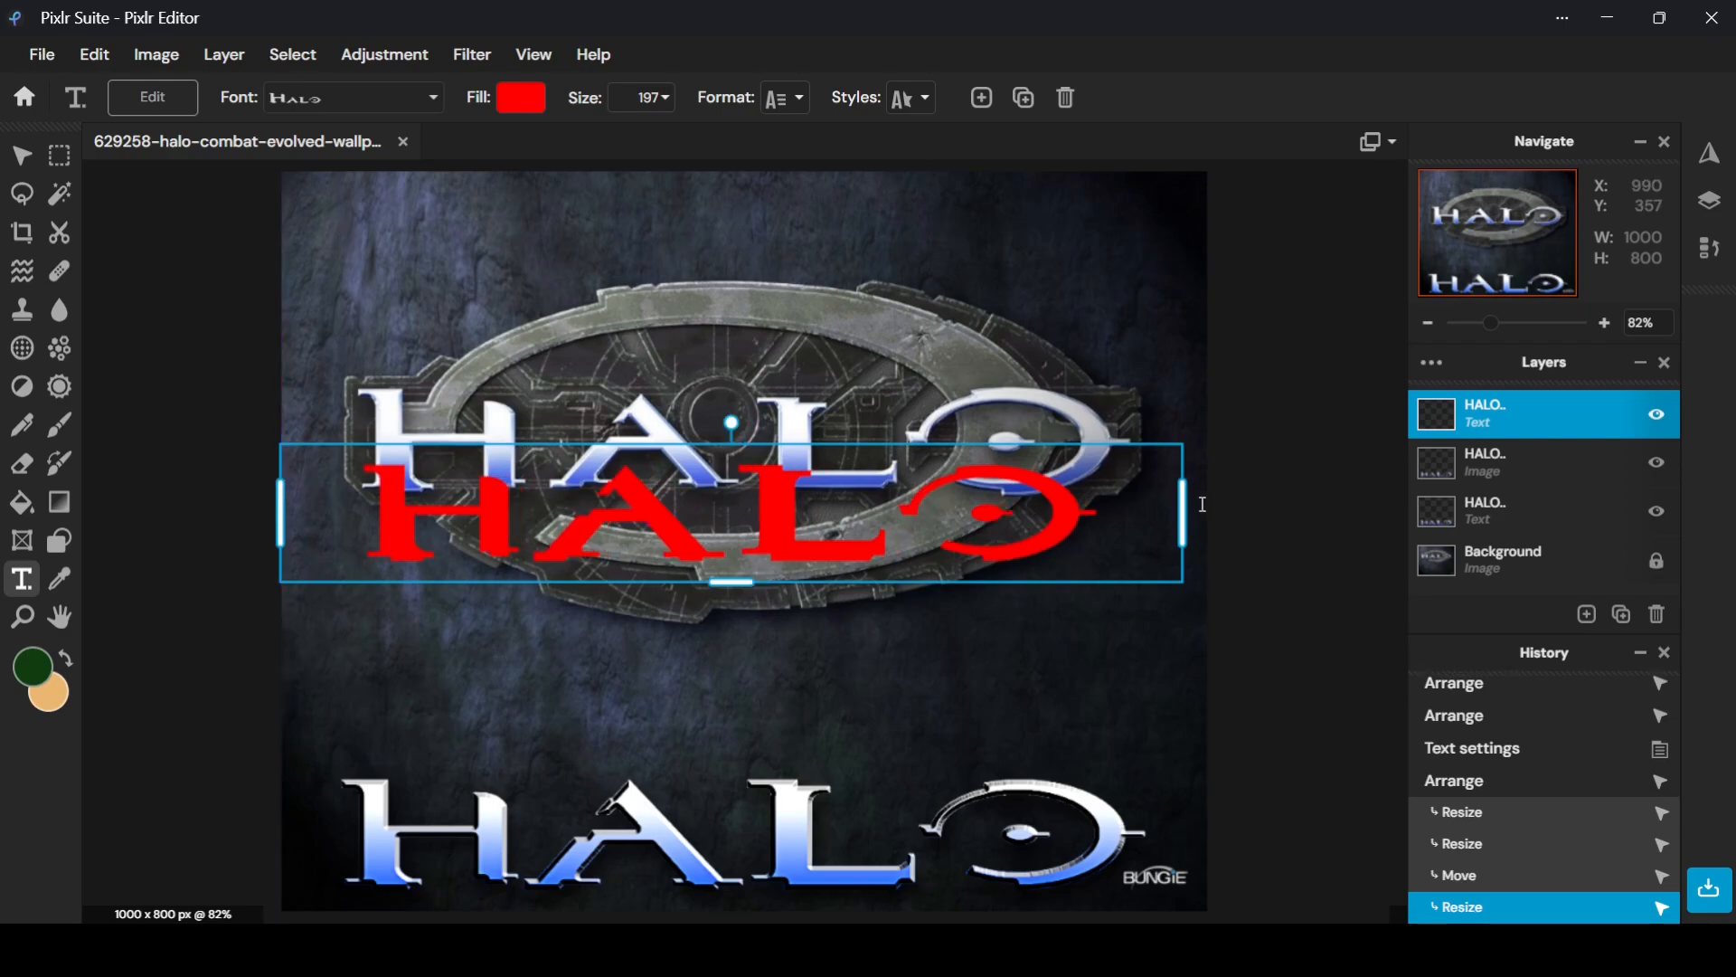
pyautogui.moveTo(1184, 502)
pyautogui.mouseDown()
pyautogui.moveTo(1224, 507)
pyautogui.moveTo(1208, 514)
pyautogui.mouseUp()
# Add a white outline to the red HALO text and move it down just below the emblem's original lettering
pyautogui.click(911, 98)
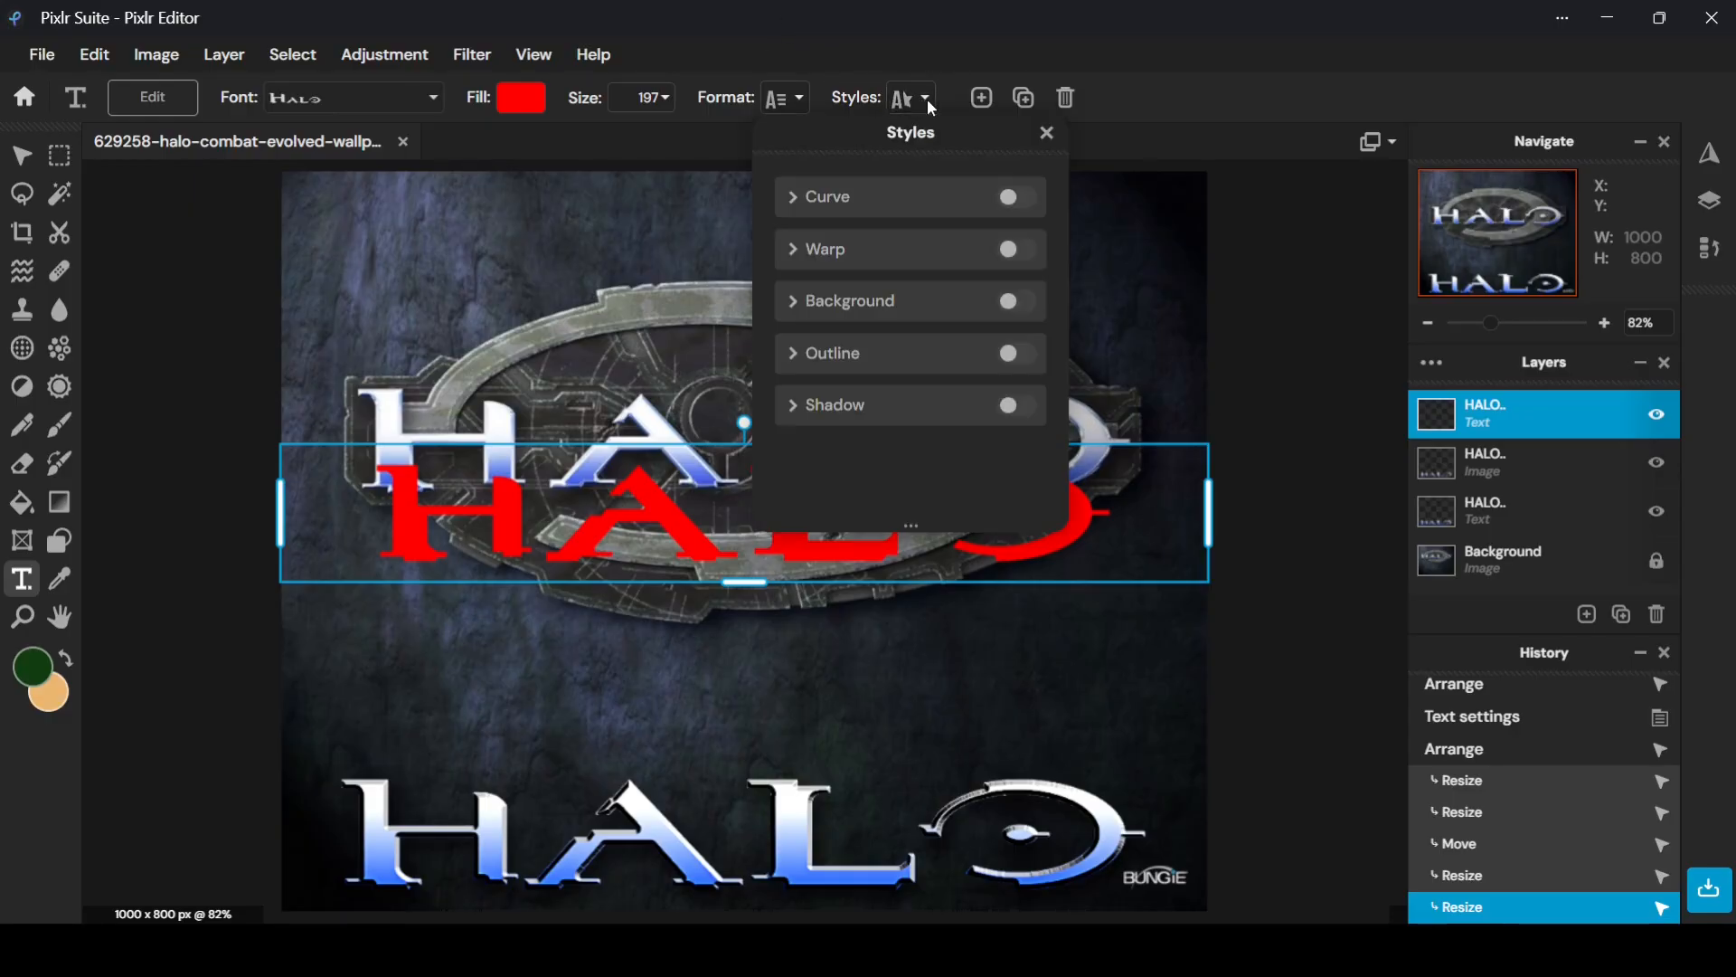
pyautogui.click(1016, 353)
pyautogui.click(1025, 406)
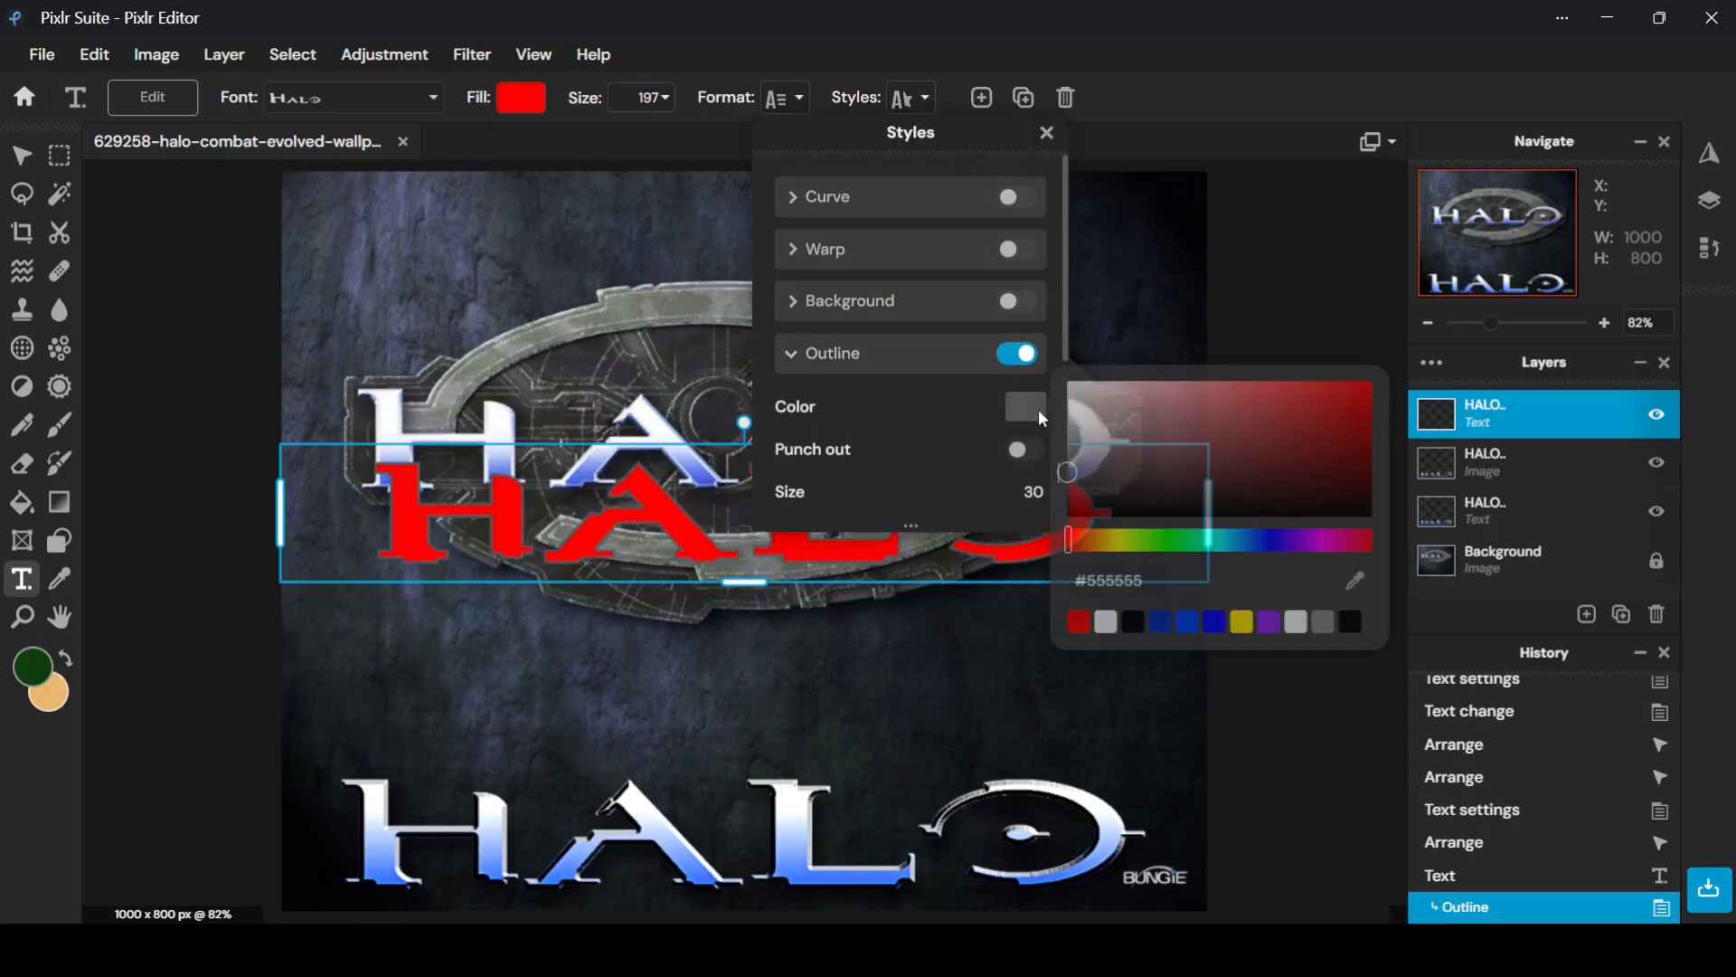
pyautogui.click(951, 599)
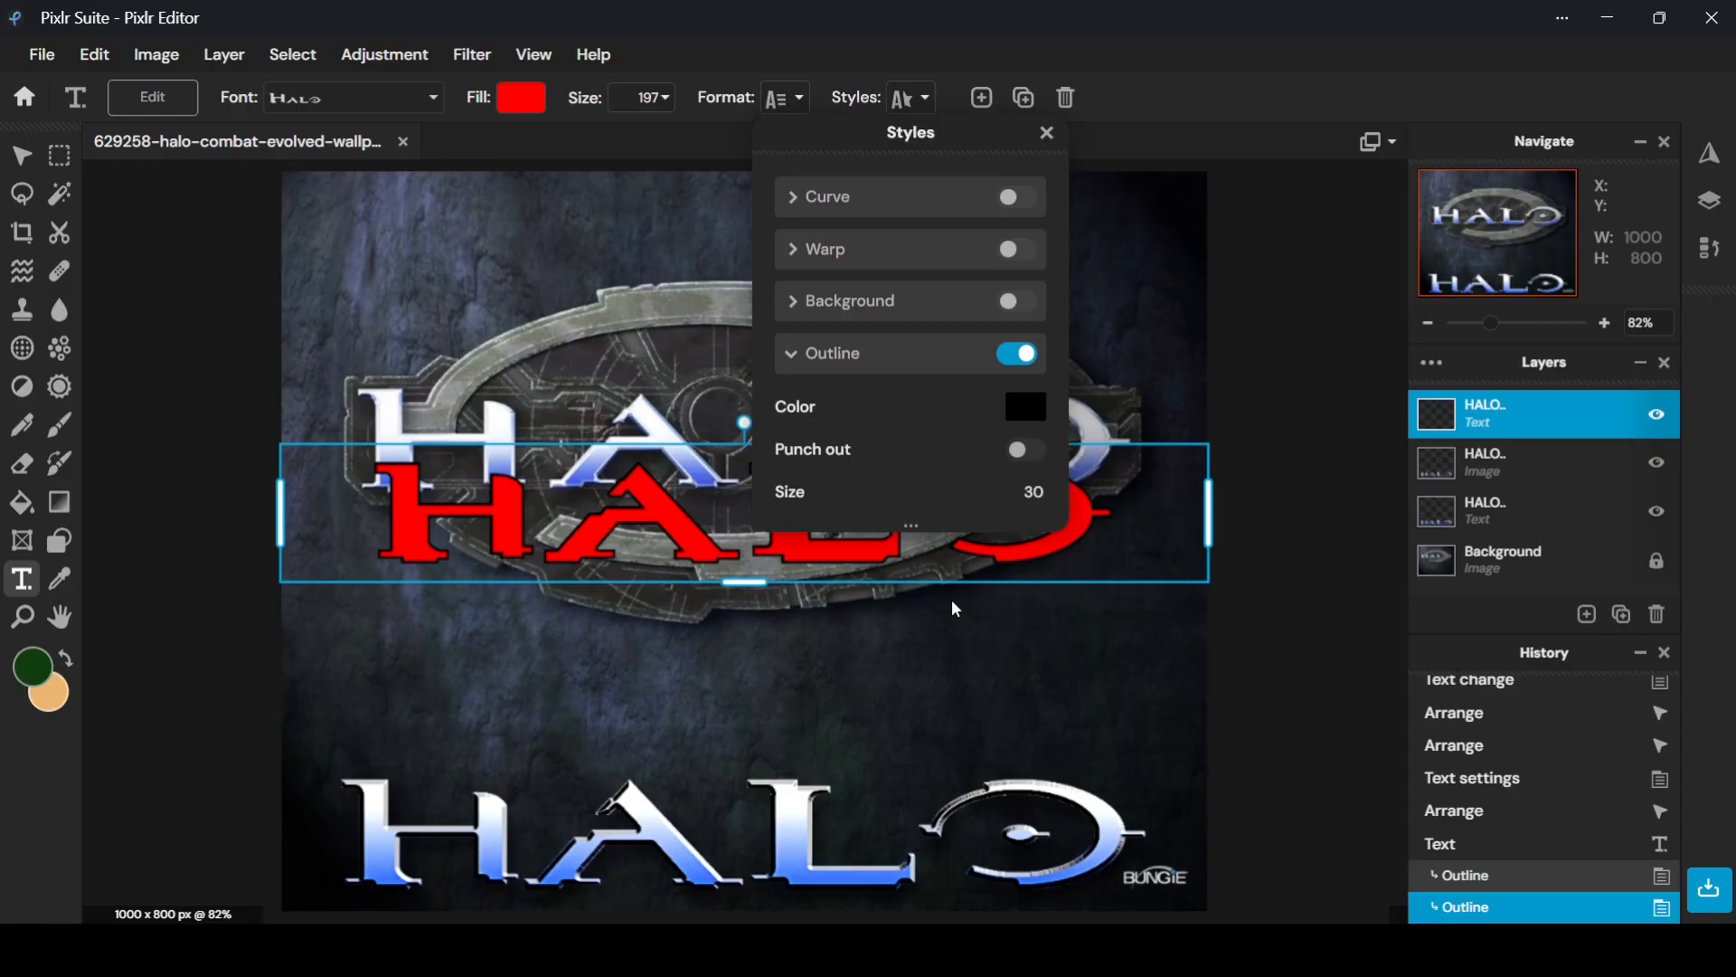
pyautogui.click(1013, 418)
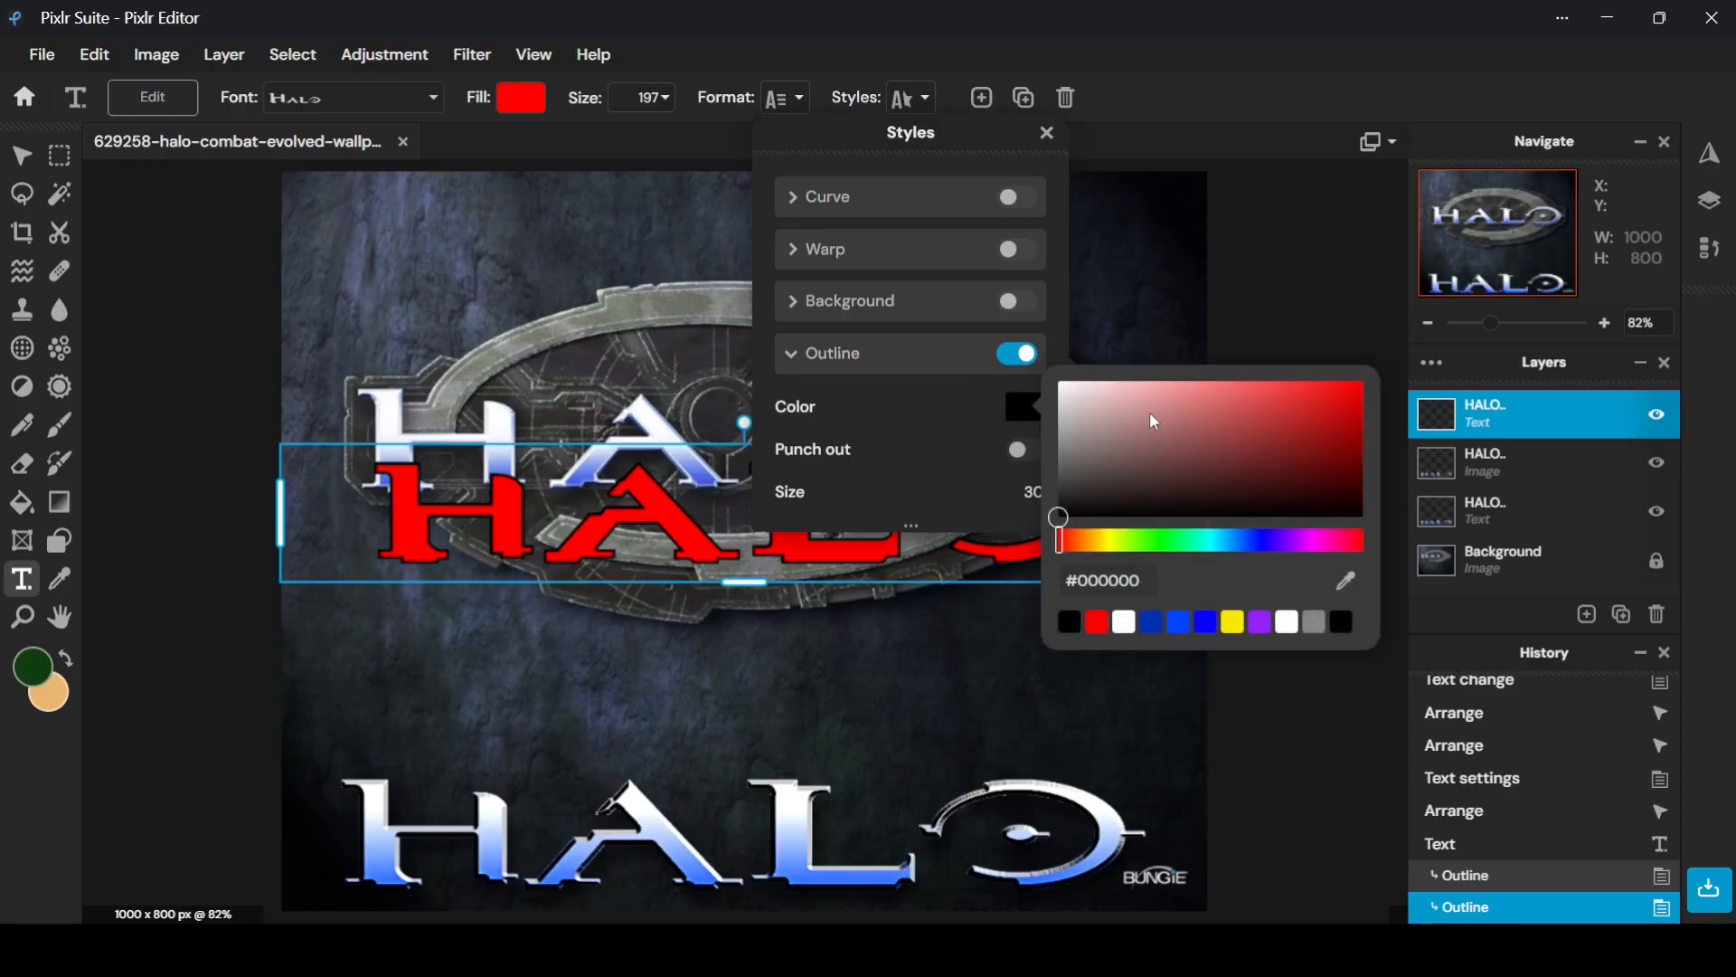
pyautogui.moveTo(1139, 414); pyautogui.dragTo(723, 316)
pyautogui.click(679, 303)
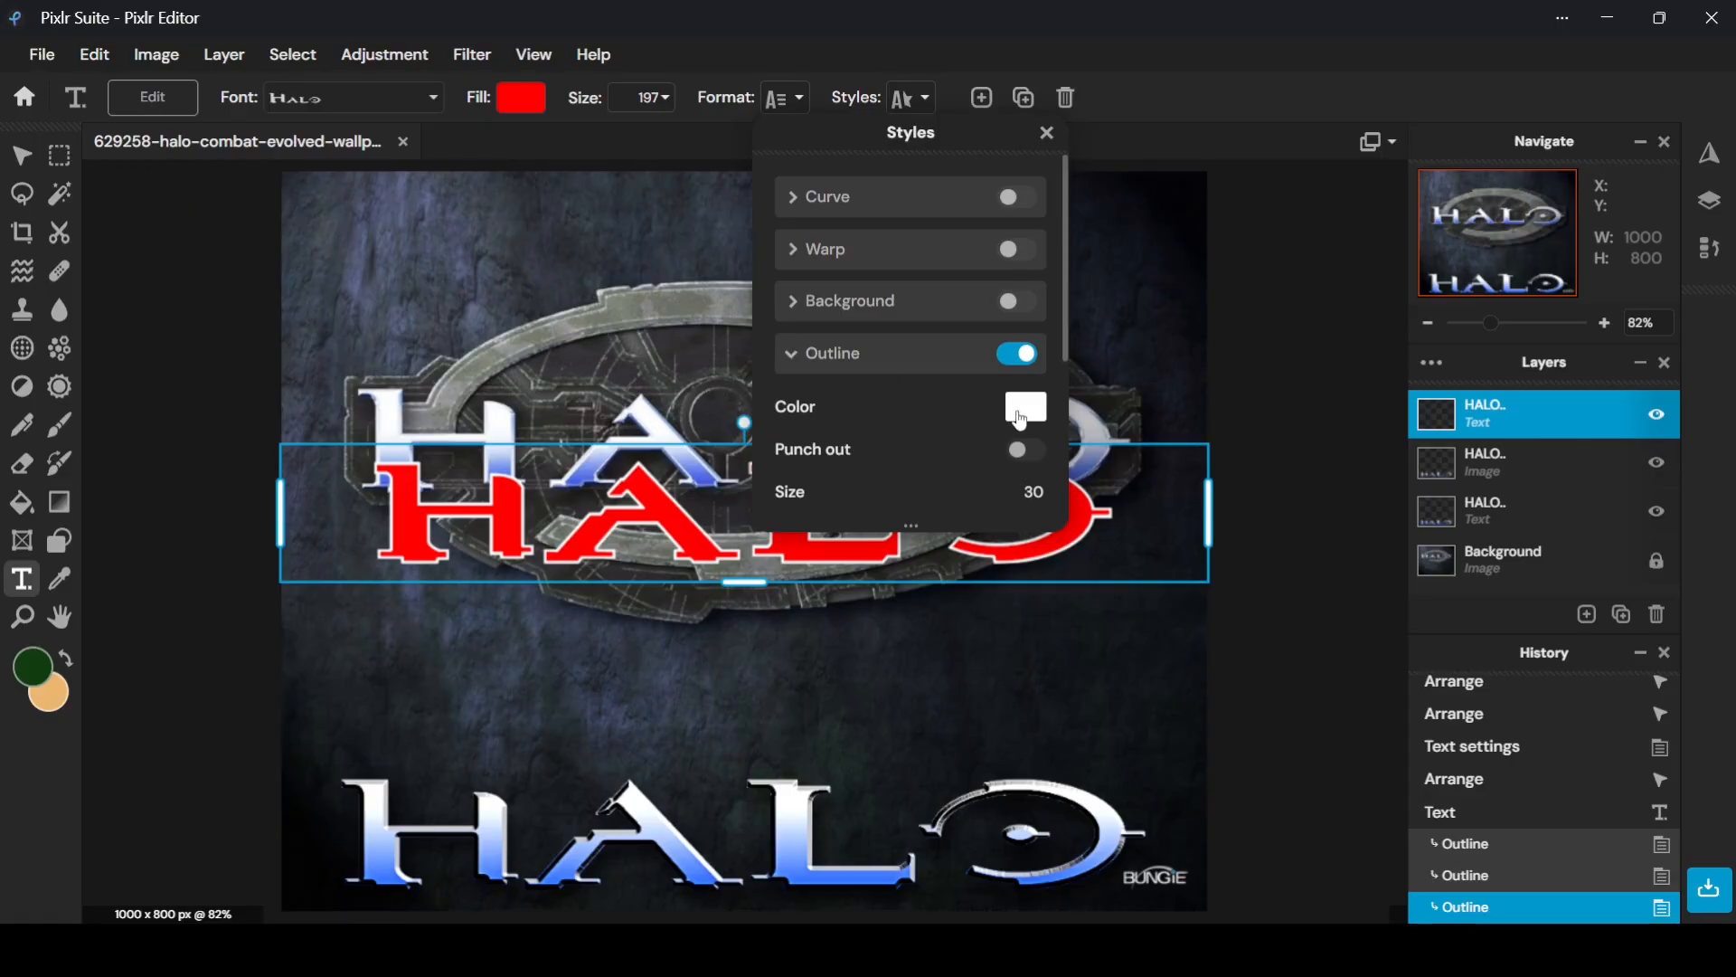
pyautogui.click(620, 325)
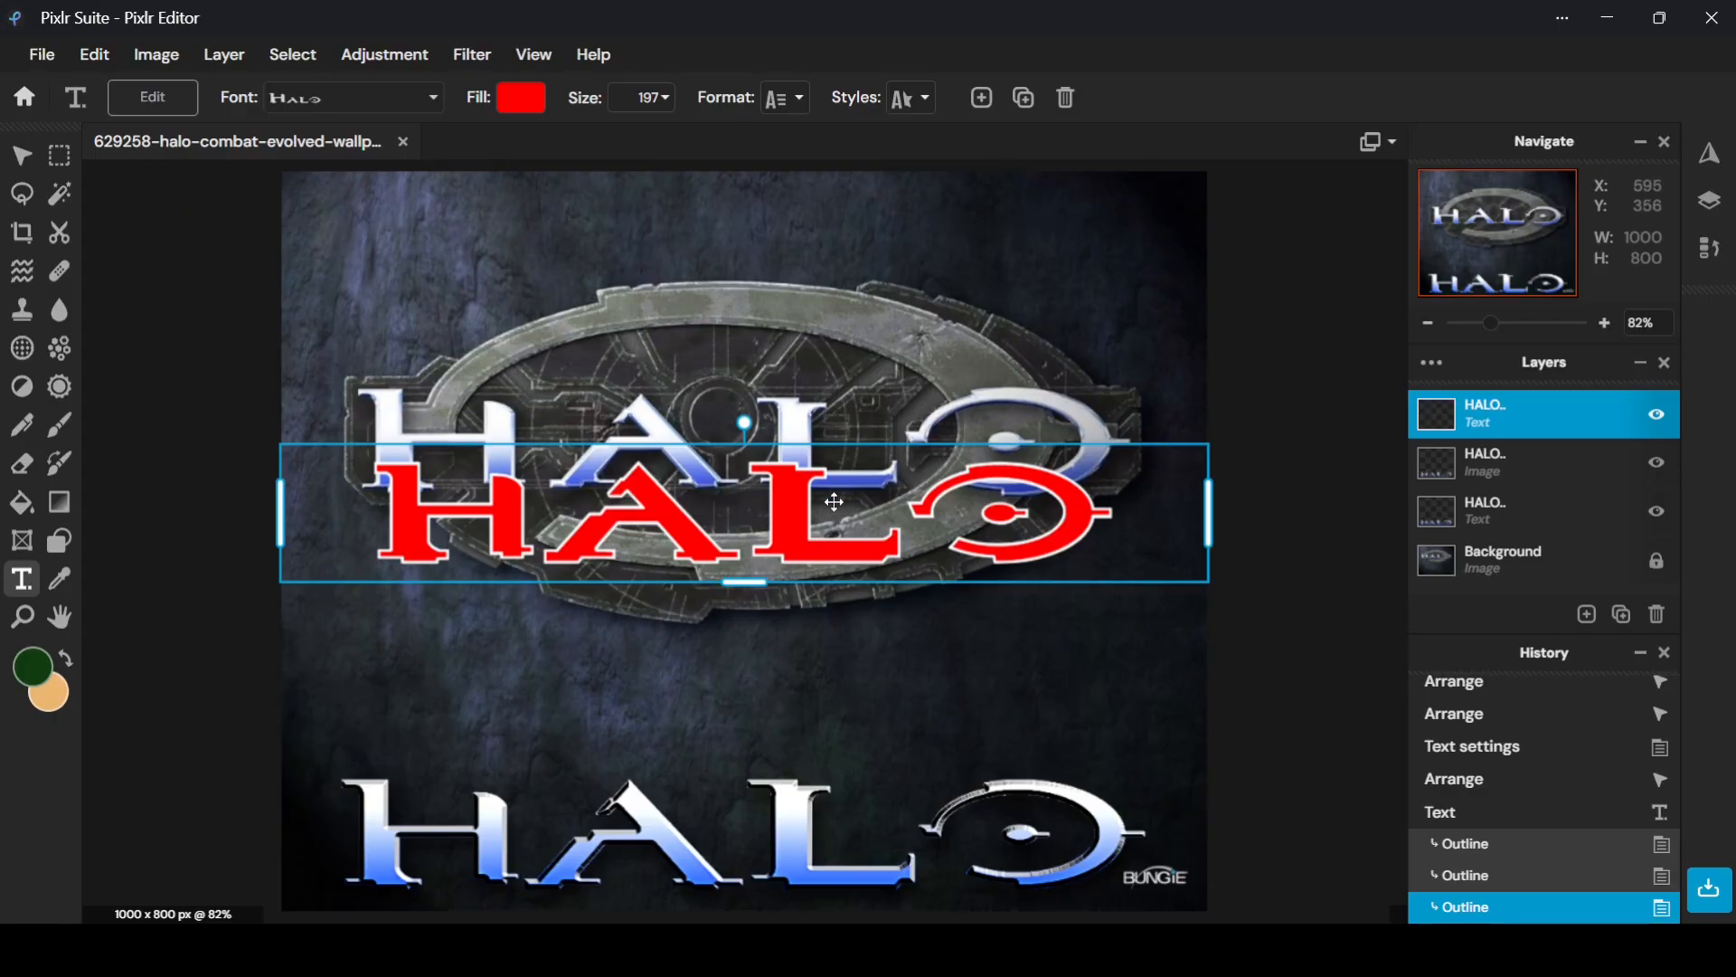
pyautogui.moveTo(841, 500); pyautogui.dragTo(840, 557)
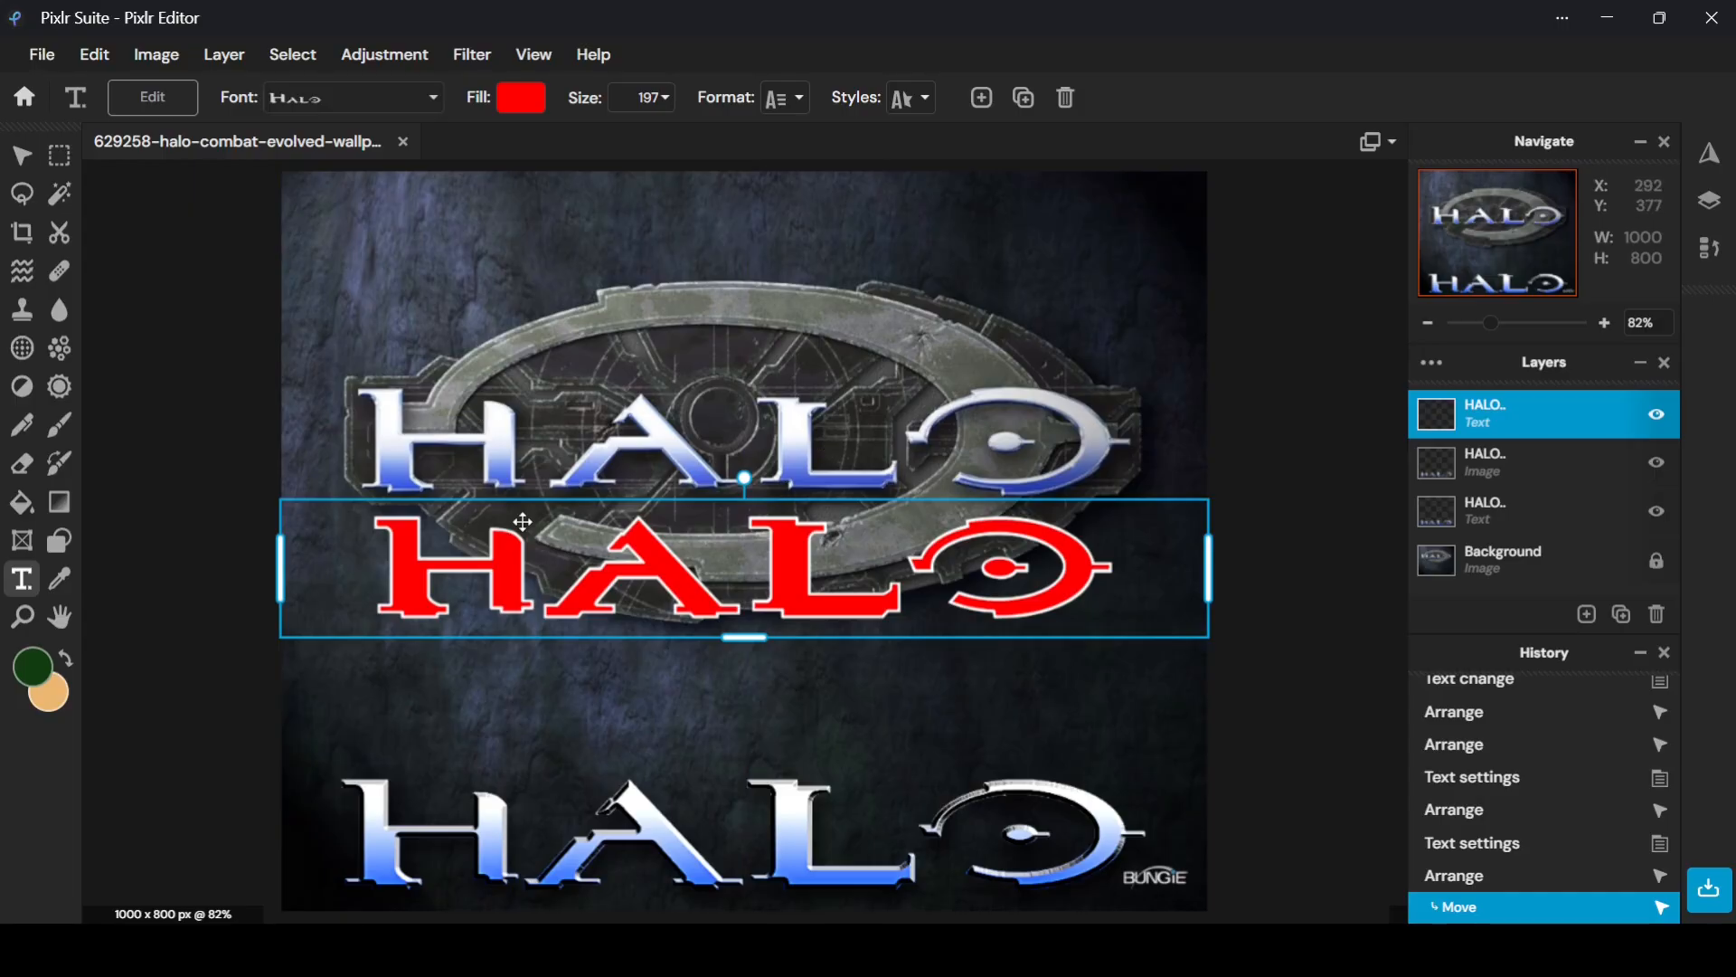
# Fill the red HALO text with the white-to-blue linear gradient preset and move its white stop to just before the middle
pyautogui.click(934, 106)
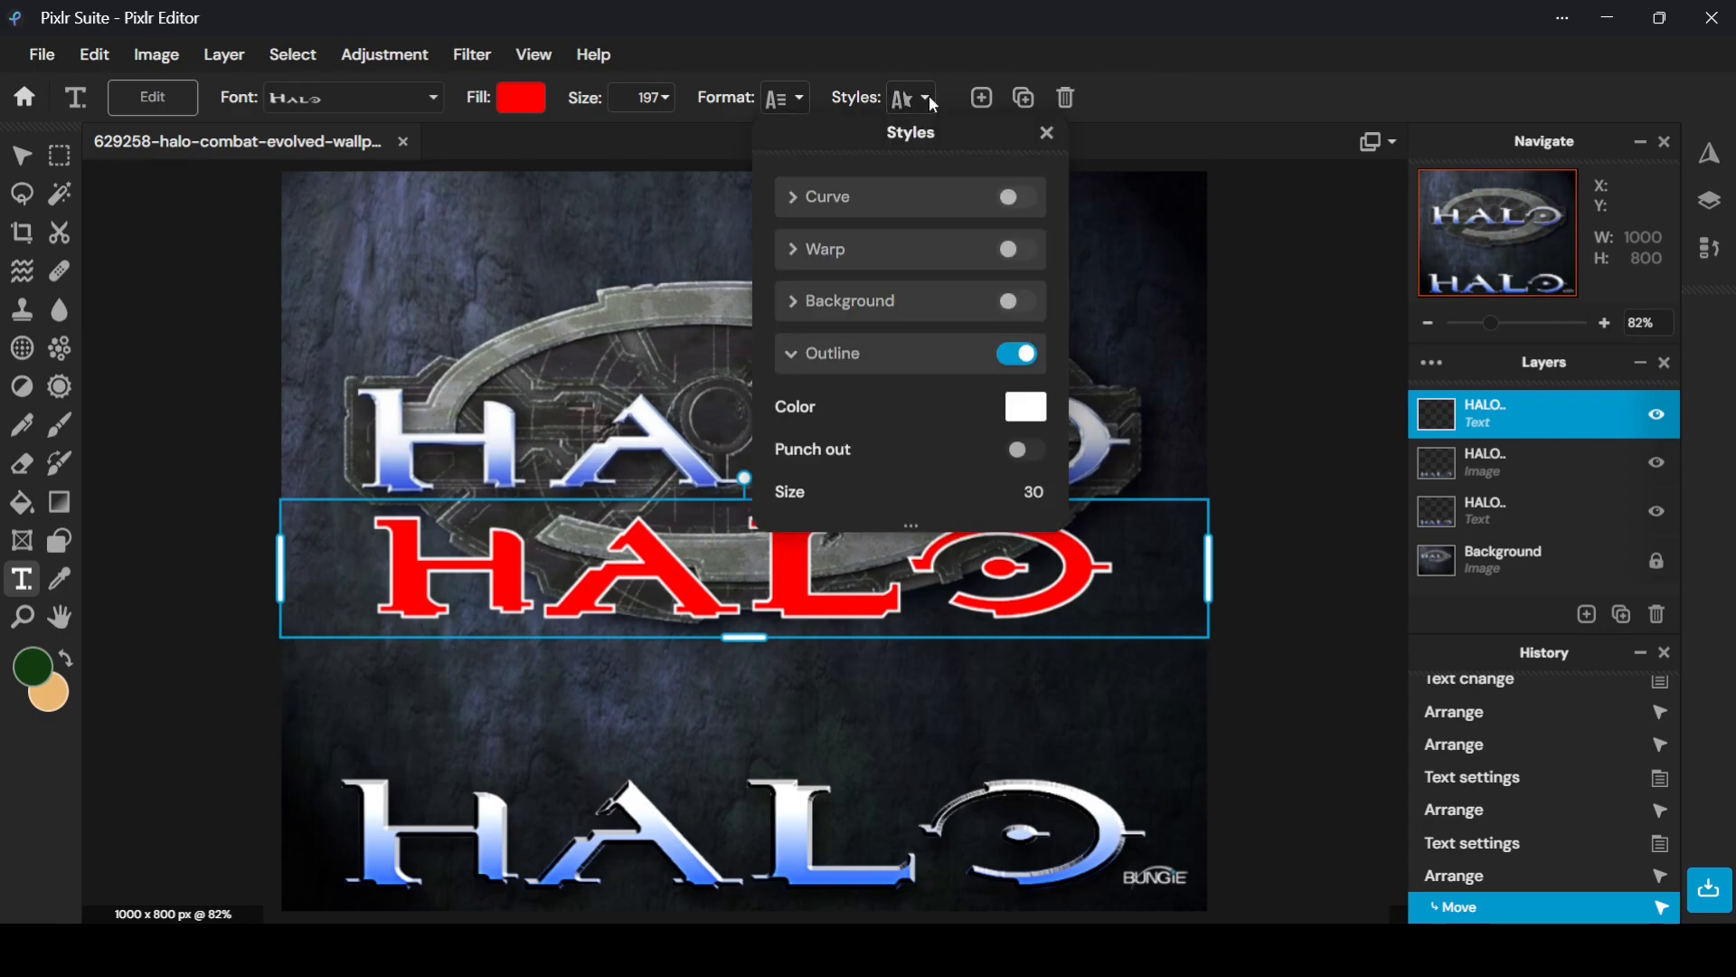
pyautogui.click(935, 107)
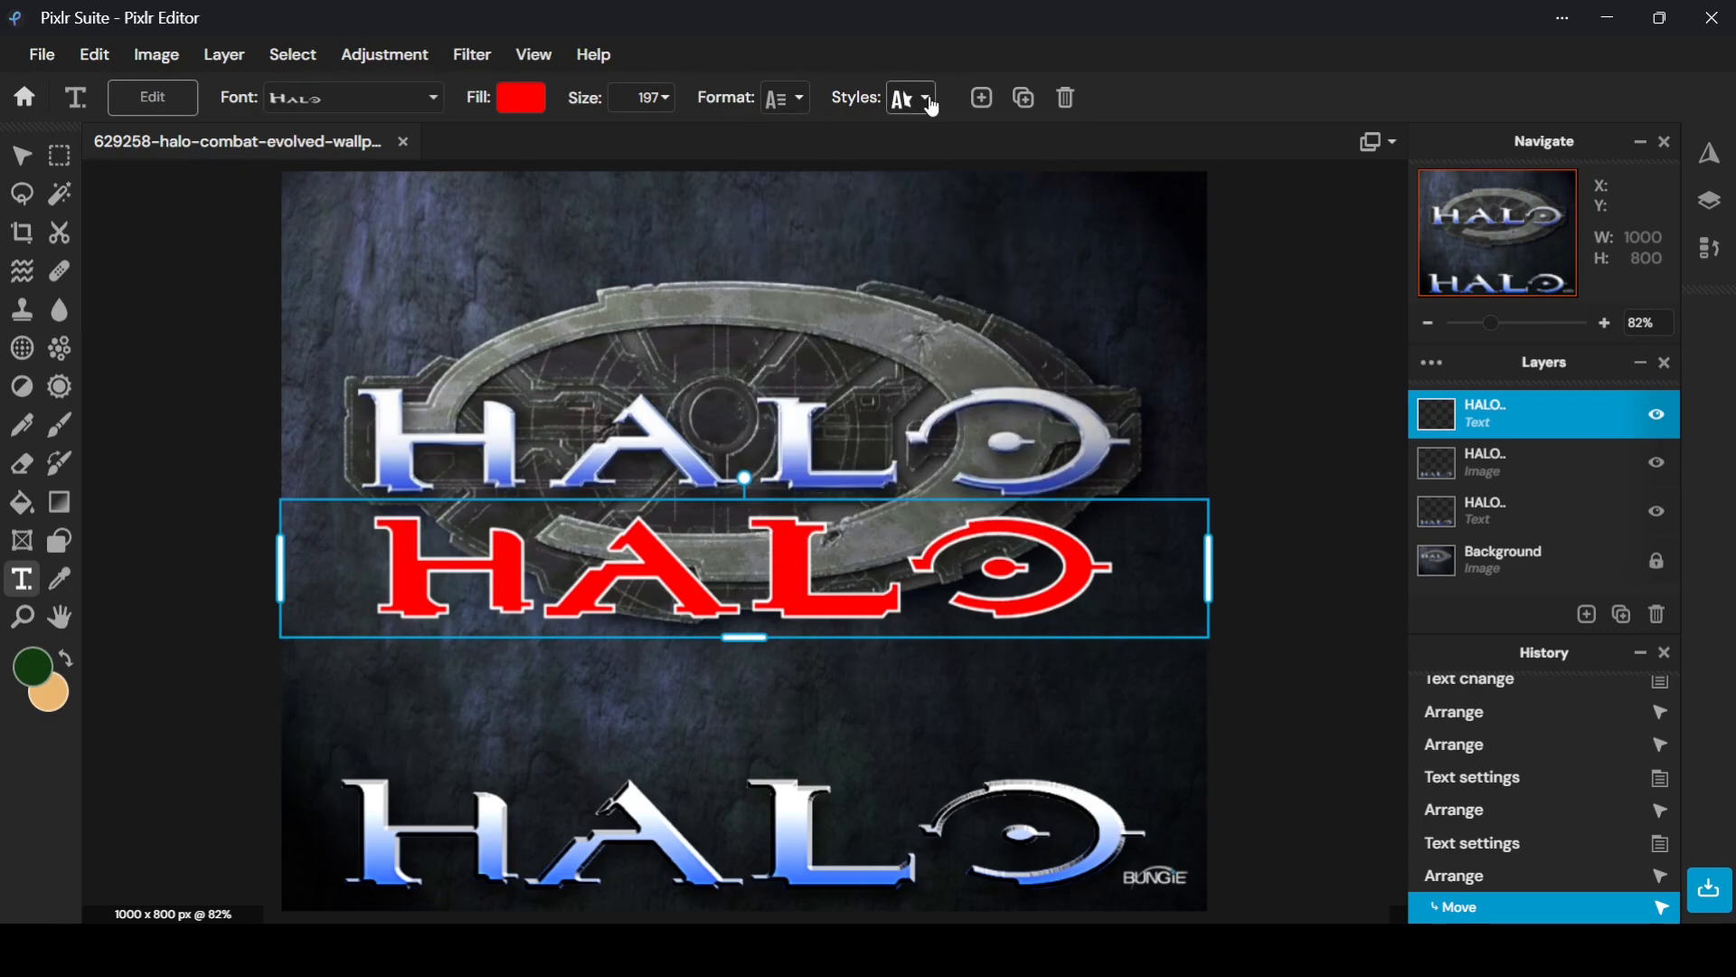
pyautogui.click(528, 104)
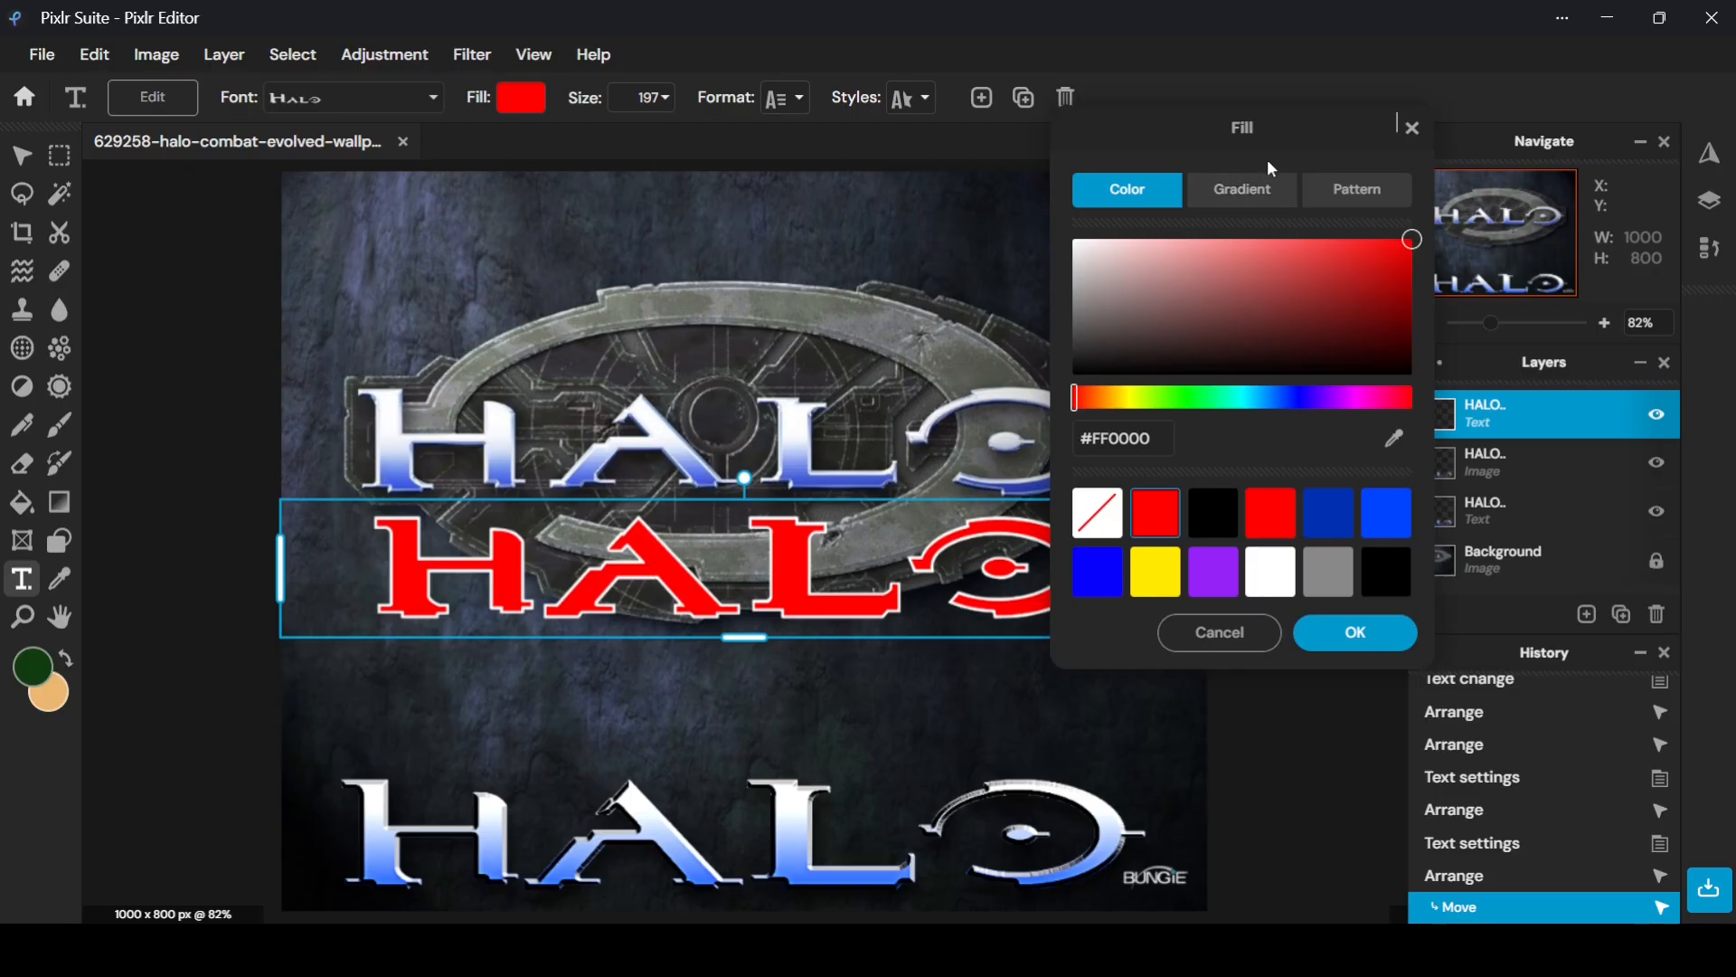
pyautogui.click(1252, 193)
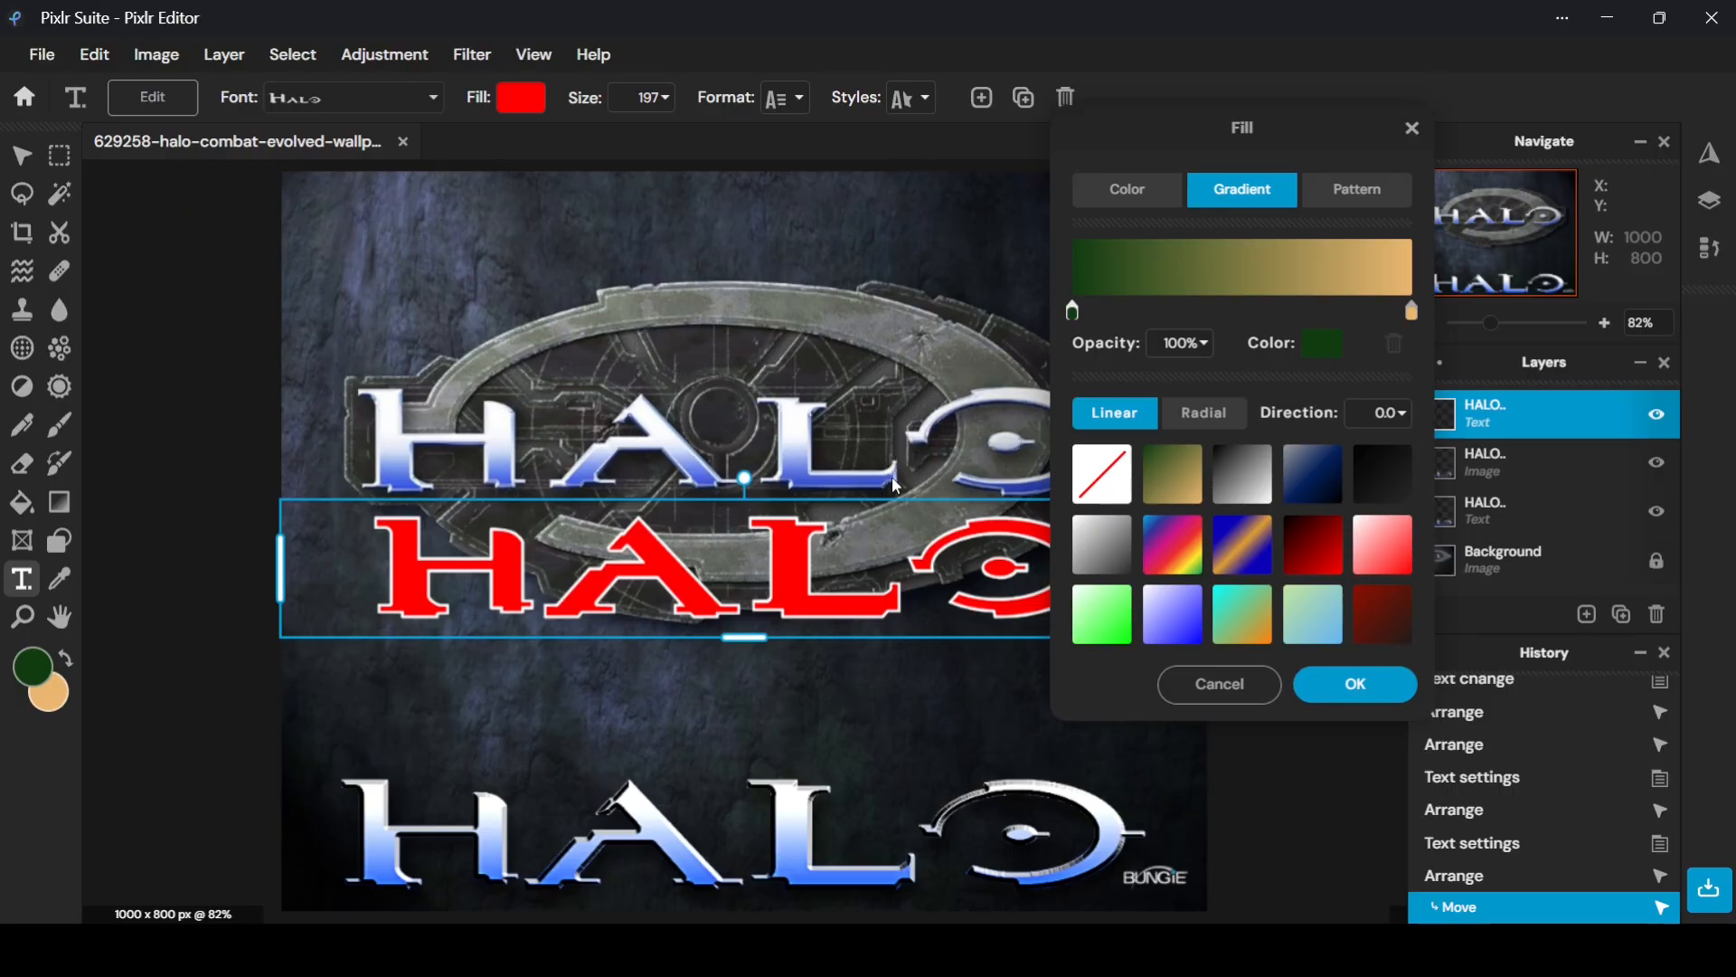
pyautogui.click(1174, 615)
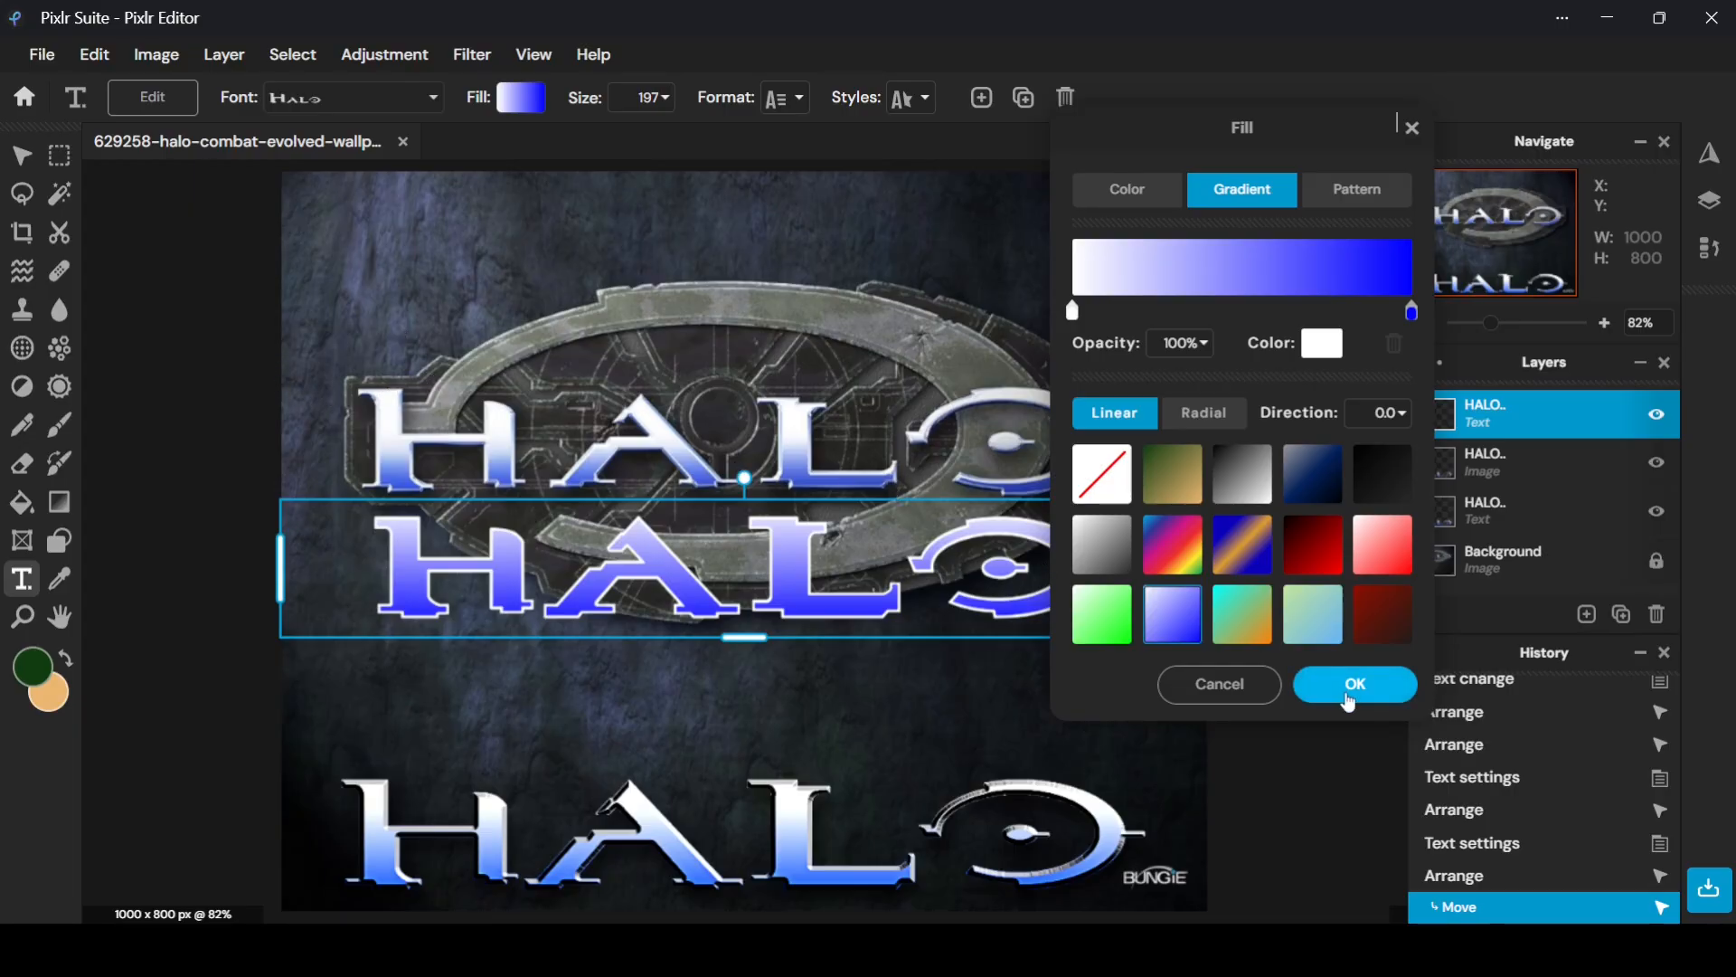
pyautogui.moveTo(1073, 311); pyautogui.dragTo(1187, 330)
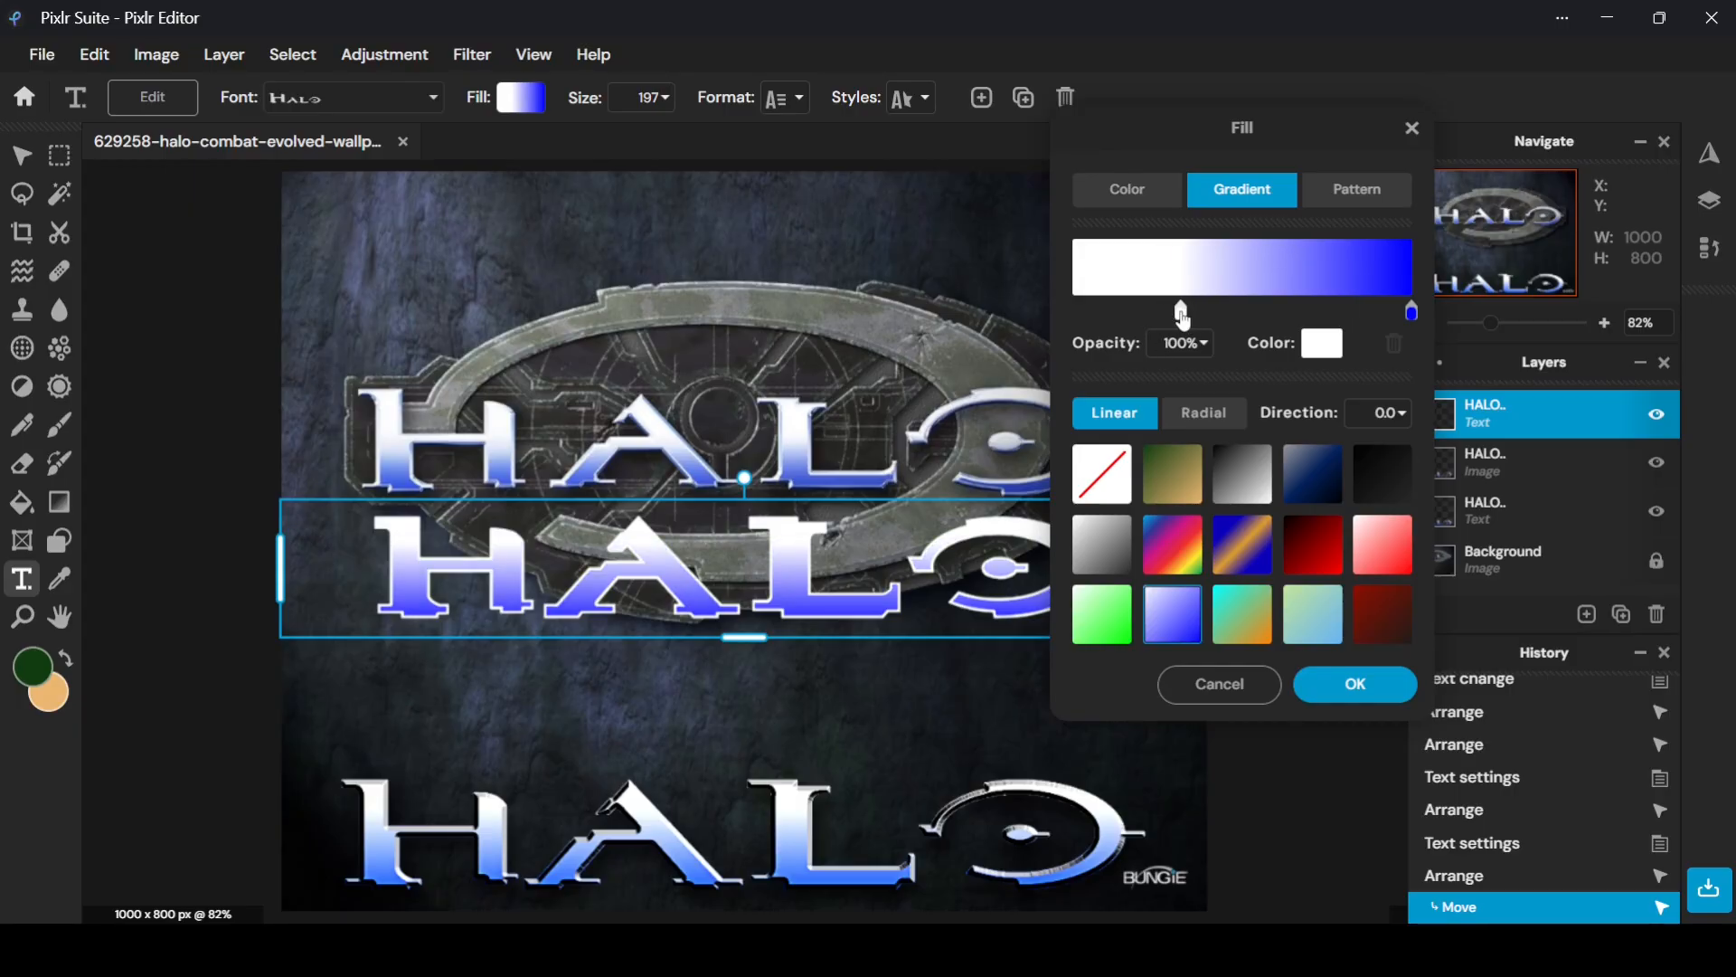
pyautogui.moveTo(1182, 317); pyautogui.dragTo(1228, 317)
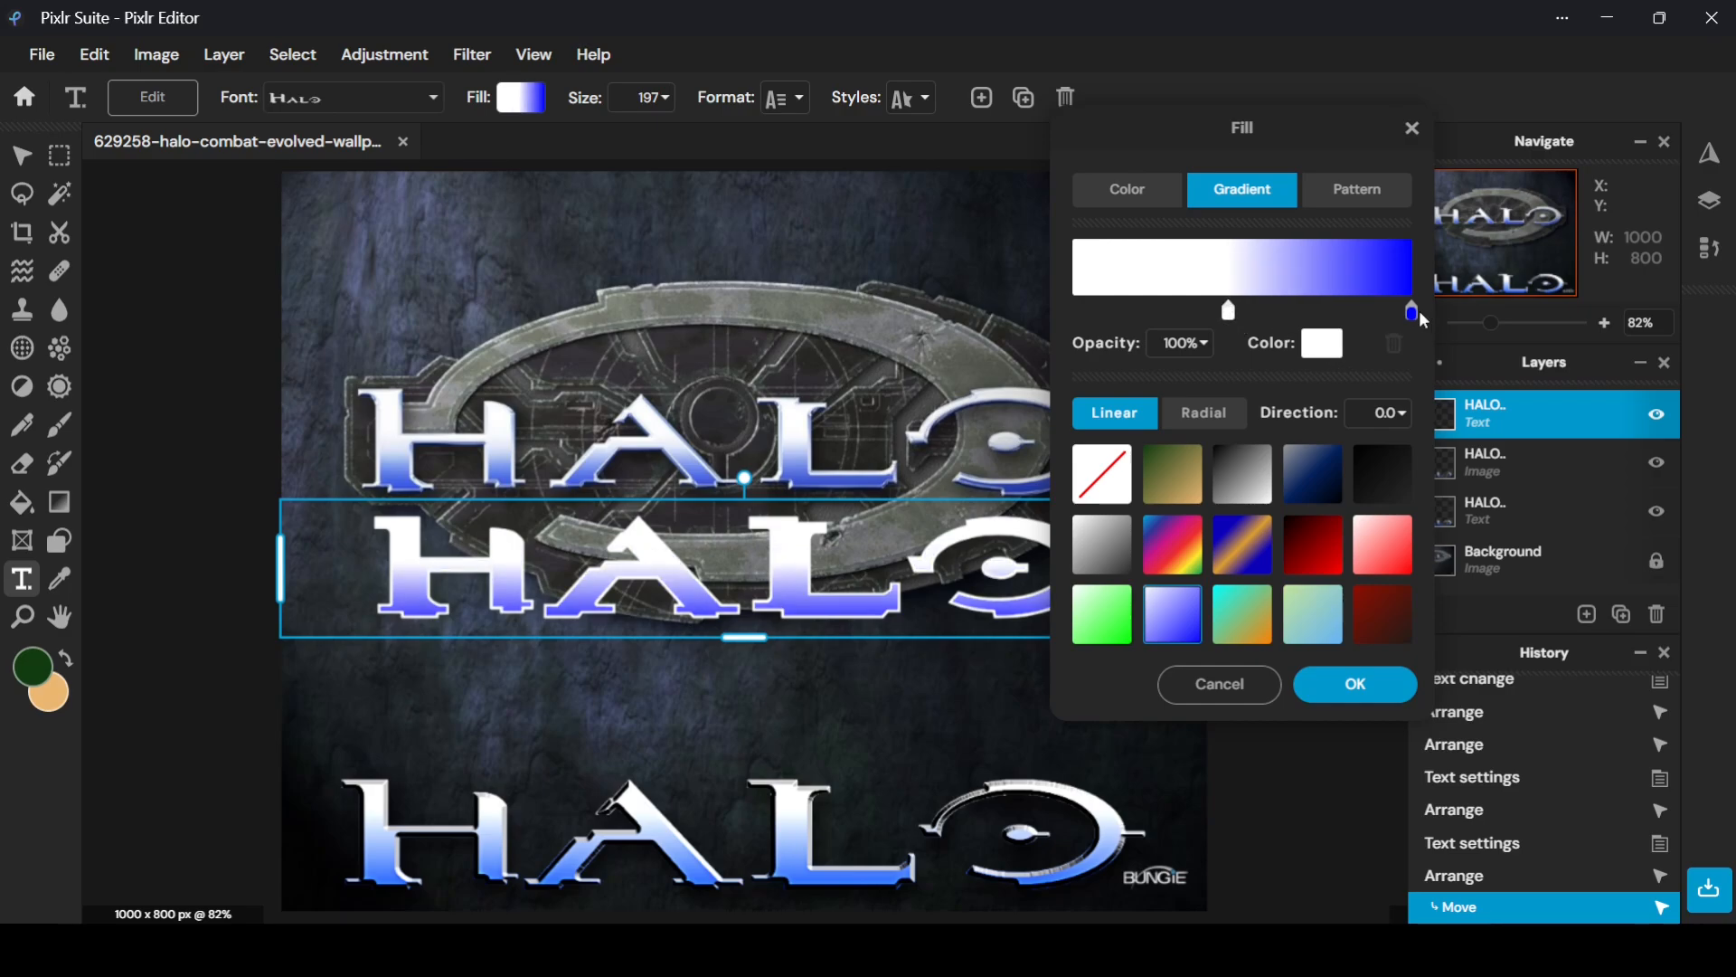
# Add a gradient stop at about nine tenths of the ramp, coloured #005EFF
pyautogui.moveTo(1412, 313); pyautogui.dragTo(1383, 323)
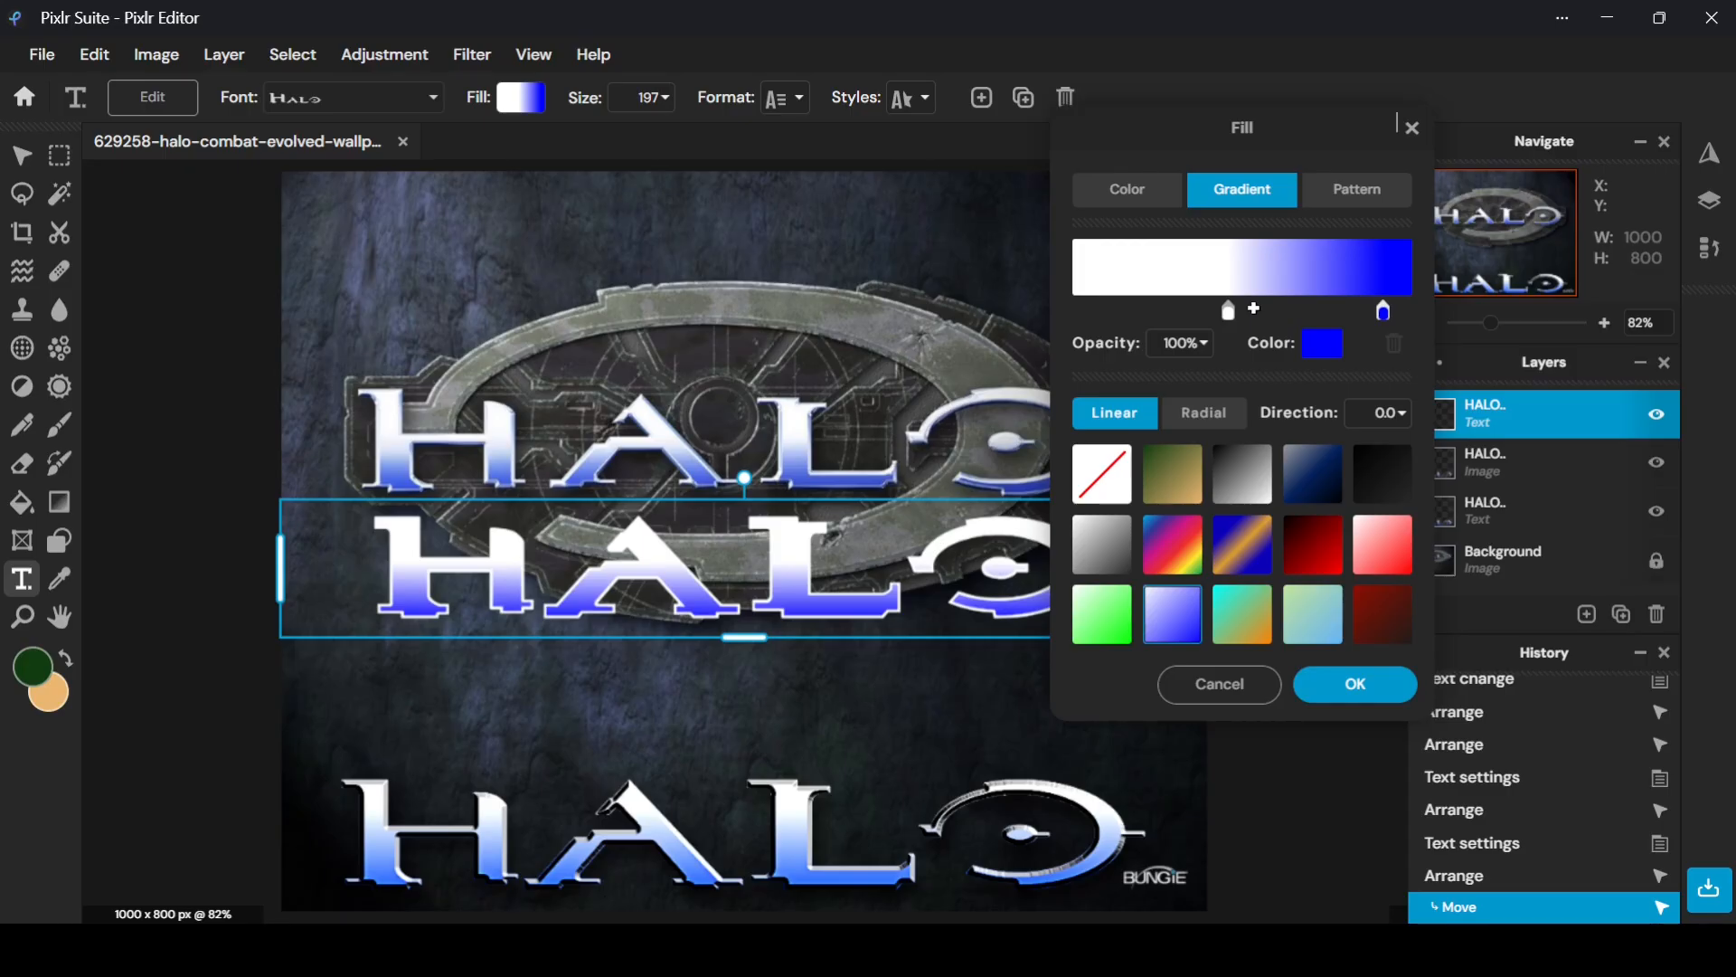
pyautogui.moveTo(1387, 322)
pyautogui.mouseDown()
pyautogui.moveTo(1438, 318)
pyautogui.moveTo(1384, 314)
pyautogui.mouseUp()
pyautogui.click(1366, 312)
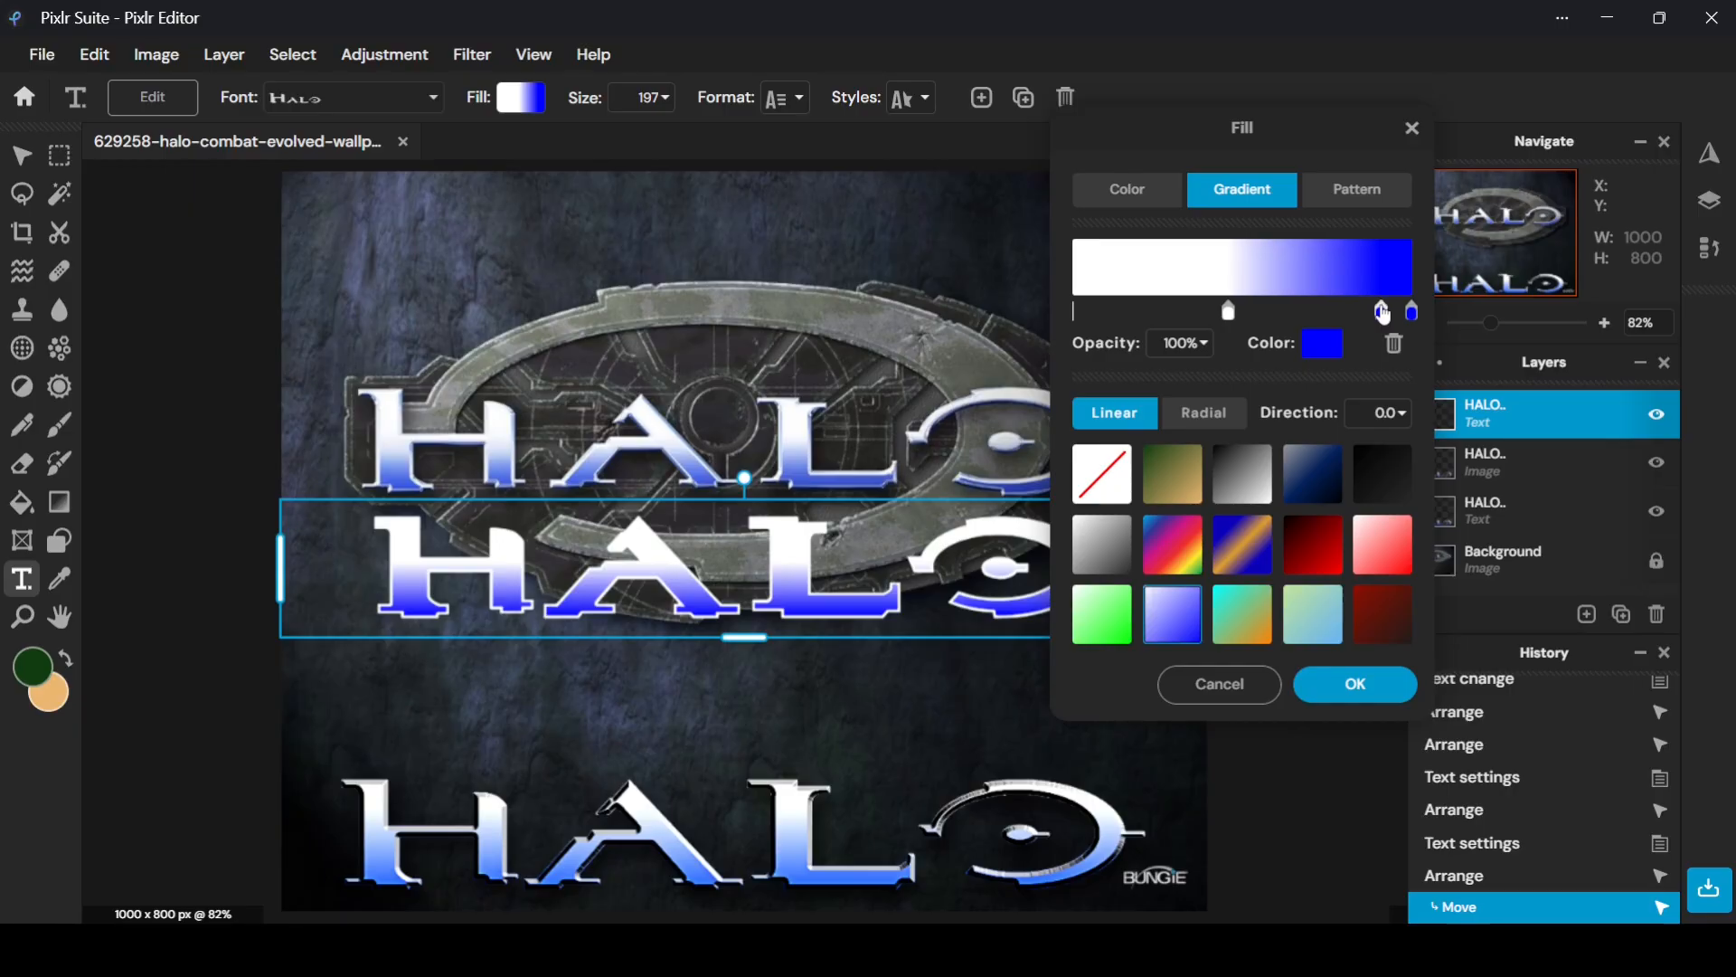
pyautogui.click(1335, 345)
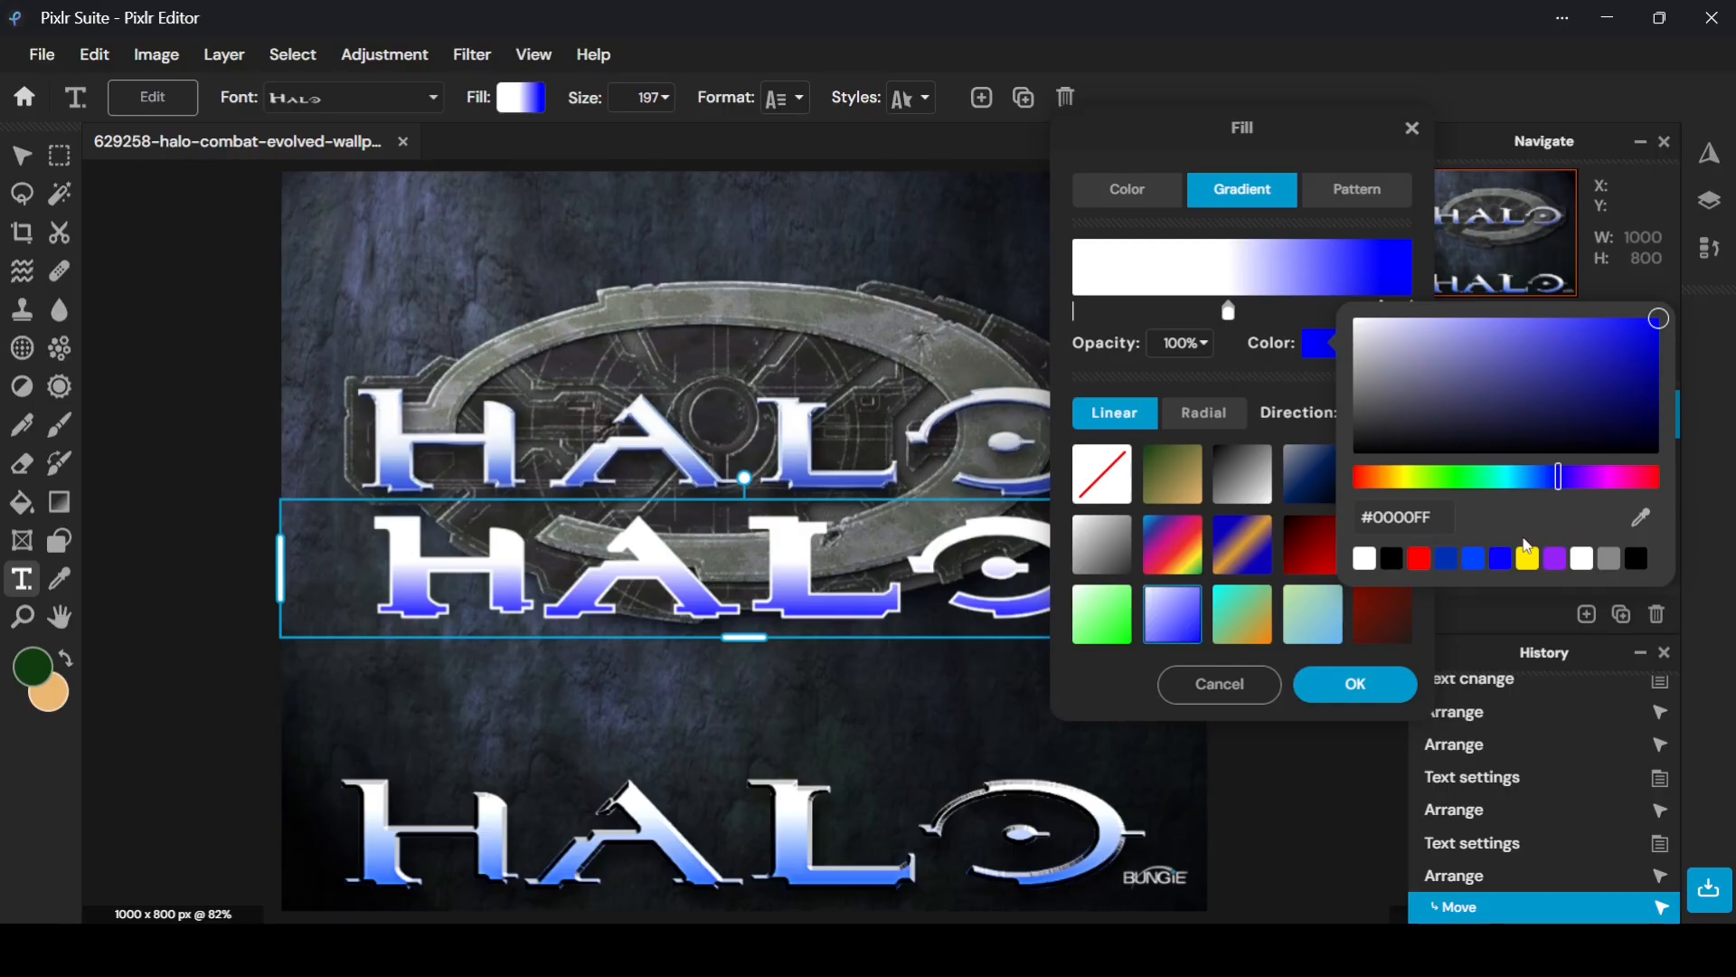
pyautogui.moveTo(1557, 478); pyautogui.dragTo(1543, 489)
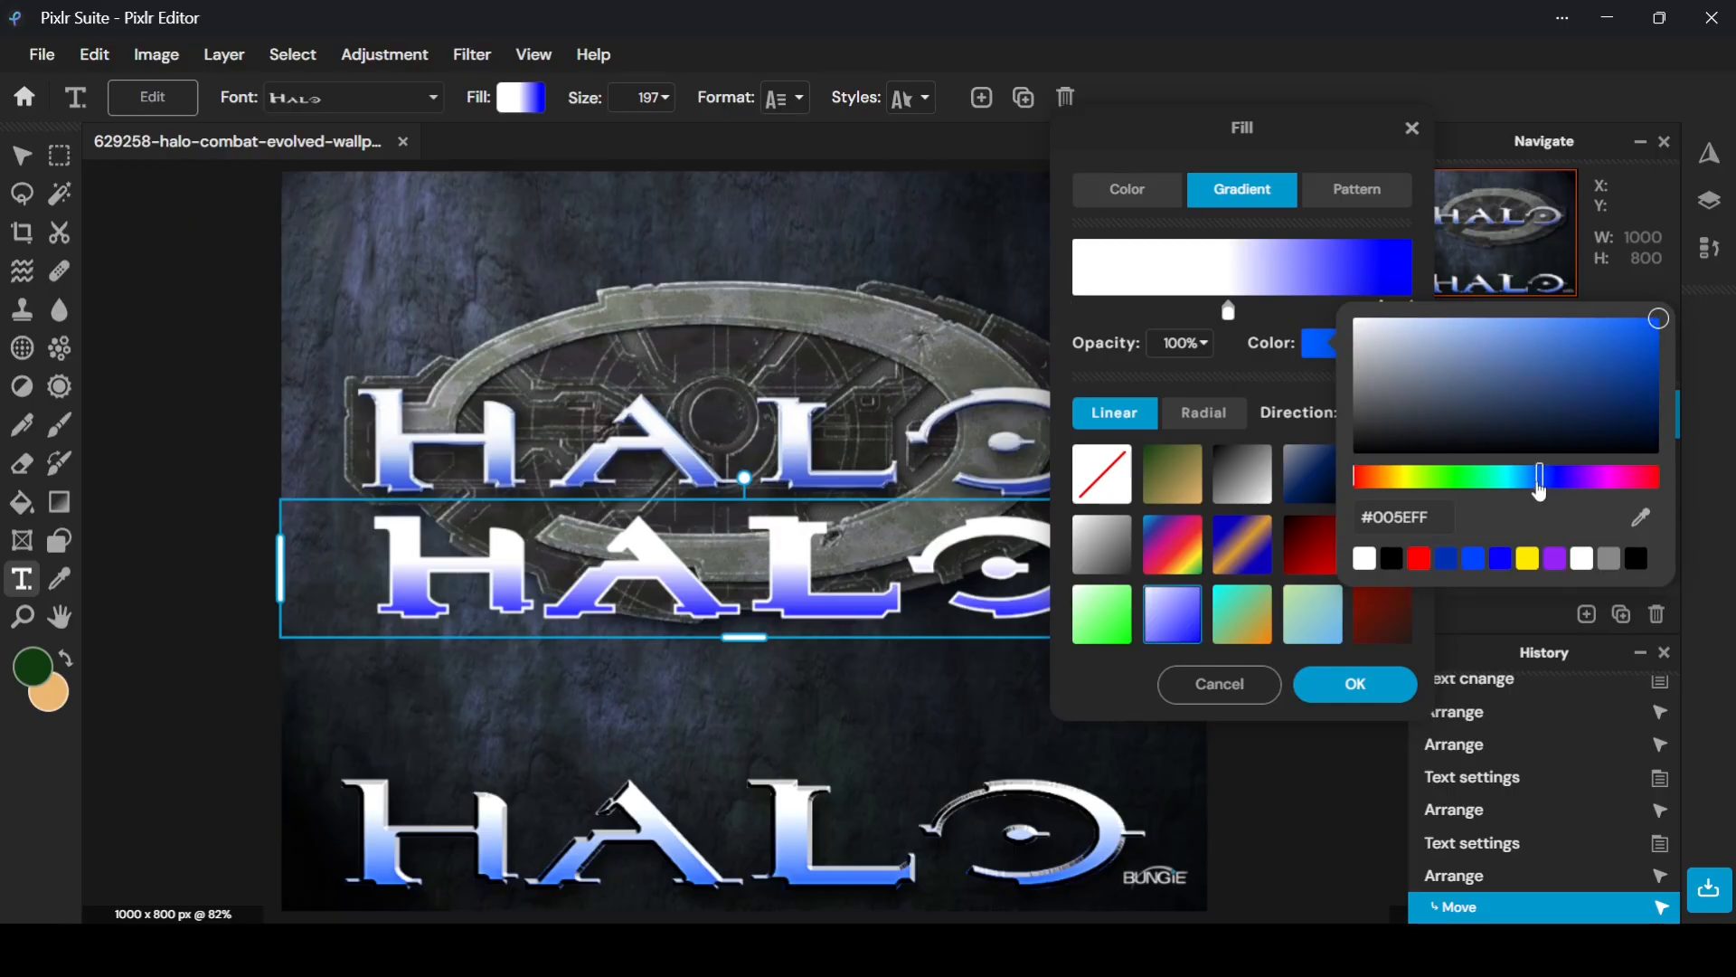
pyautogui.click(1241, 379)
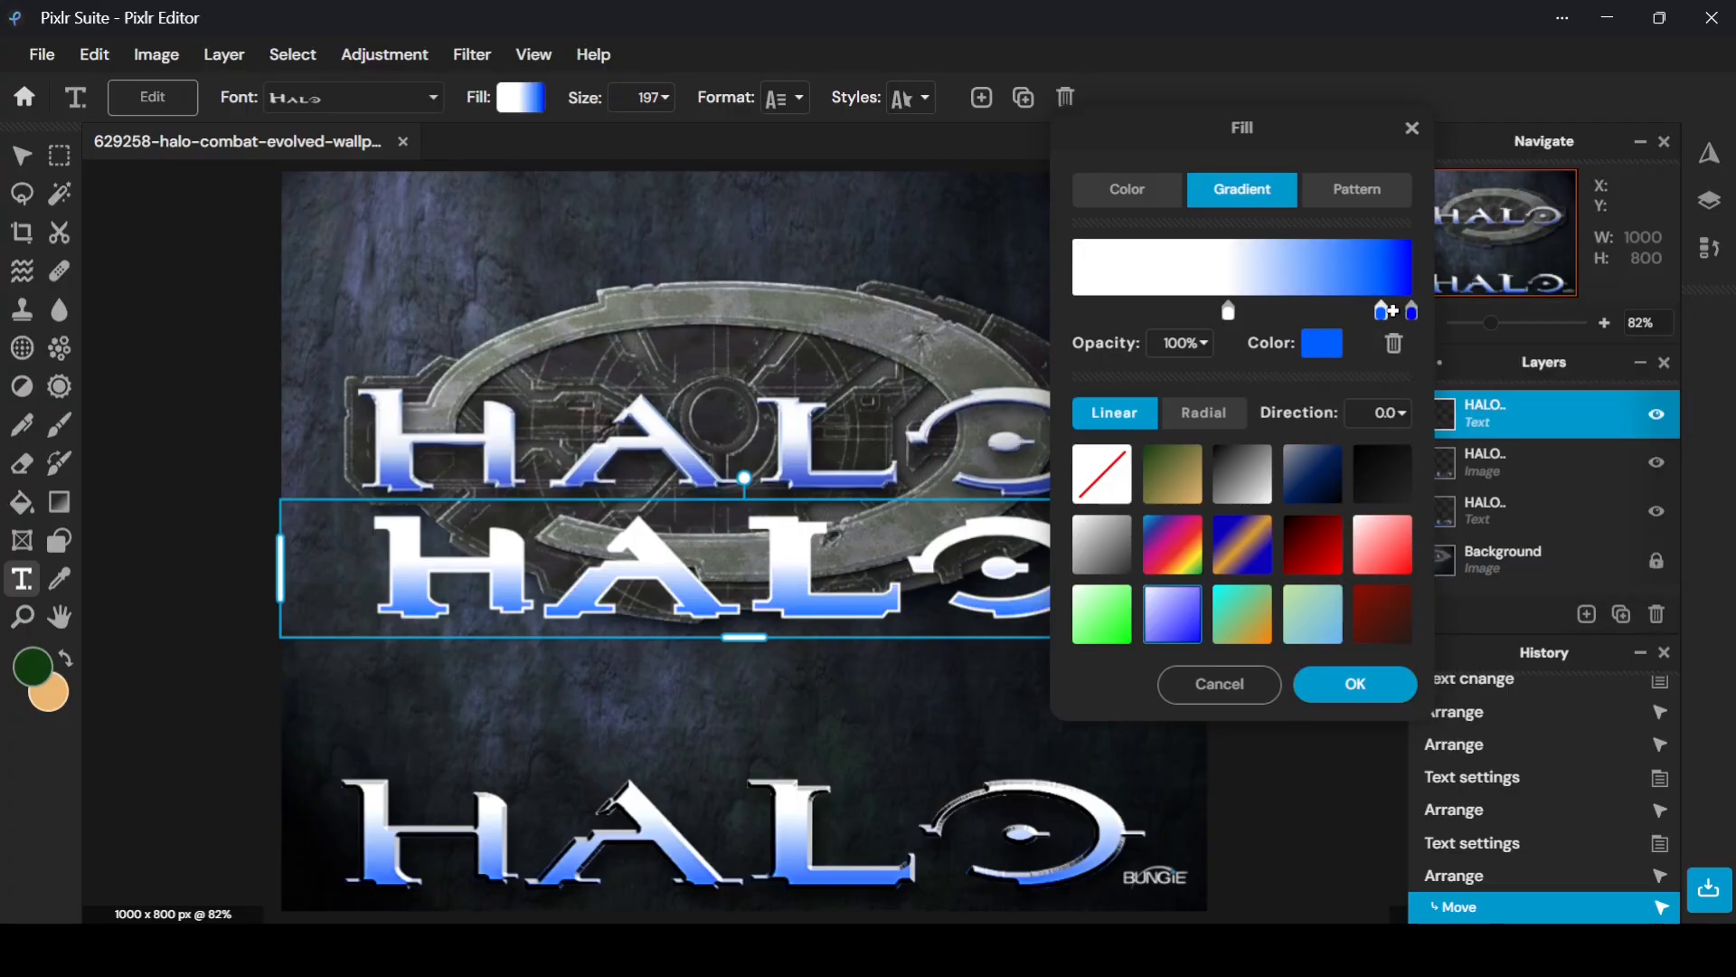
# Replace the gradient's bright blue end stop with a dark blue one, #002462
pyautogui.click(1411, 311)
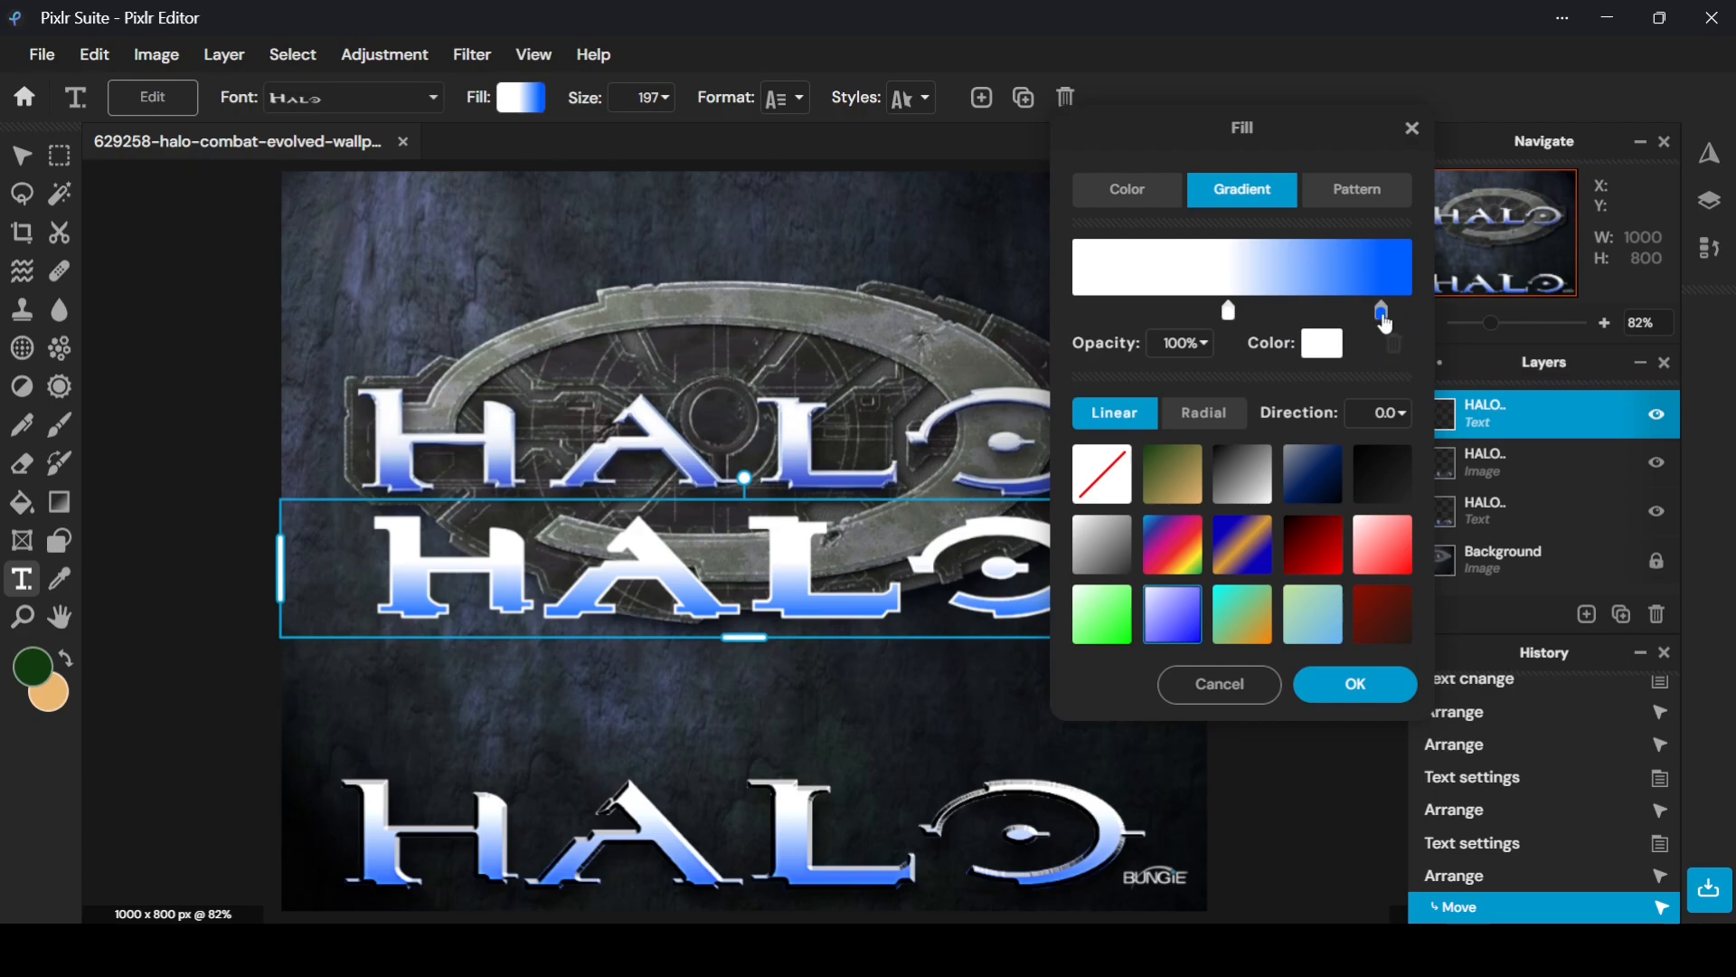
pyautogui.click(1381, 311)
pyautogui.click(1400, 311)
pyautogui.moveTo(1400, 311); pyautogui.dragTo(1413, 313)
pyautogui.click(1319, 353)
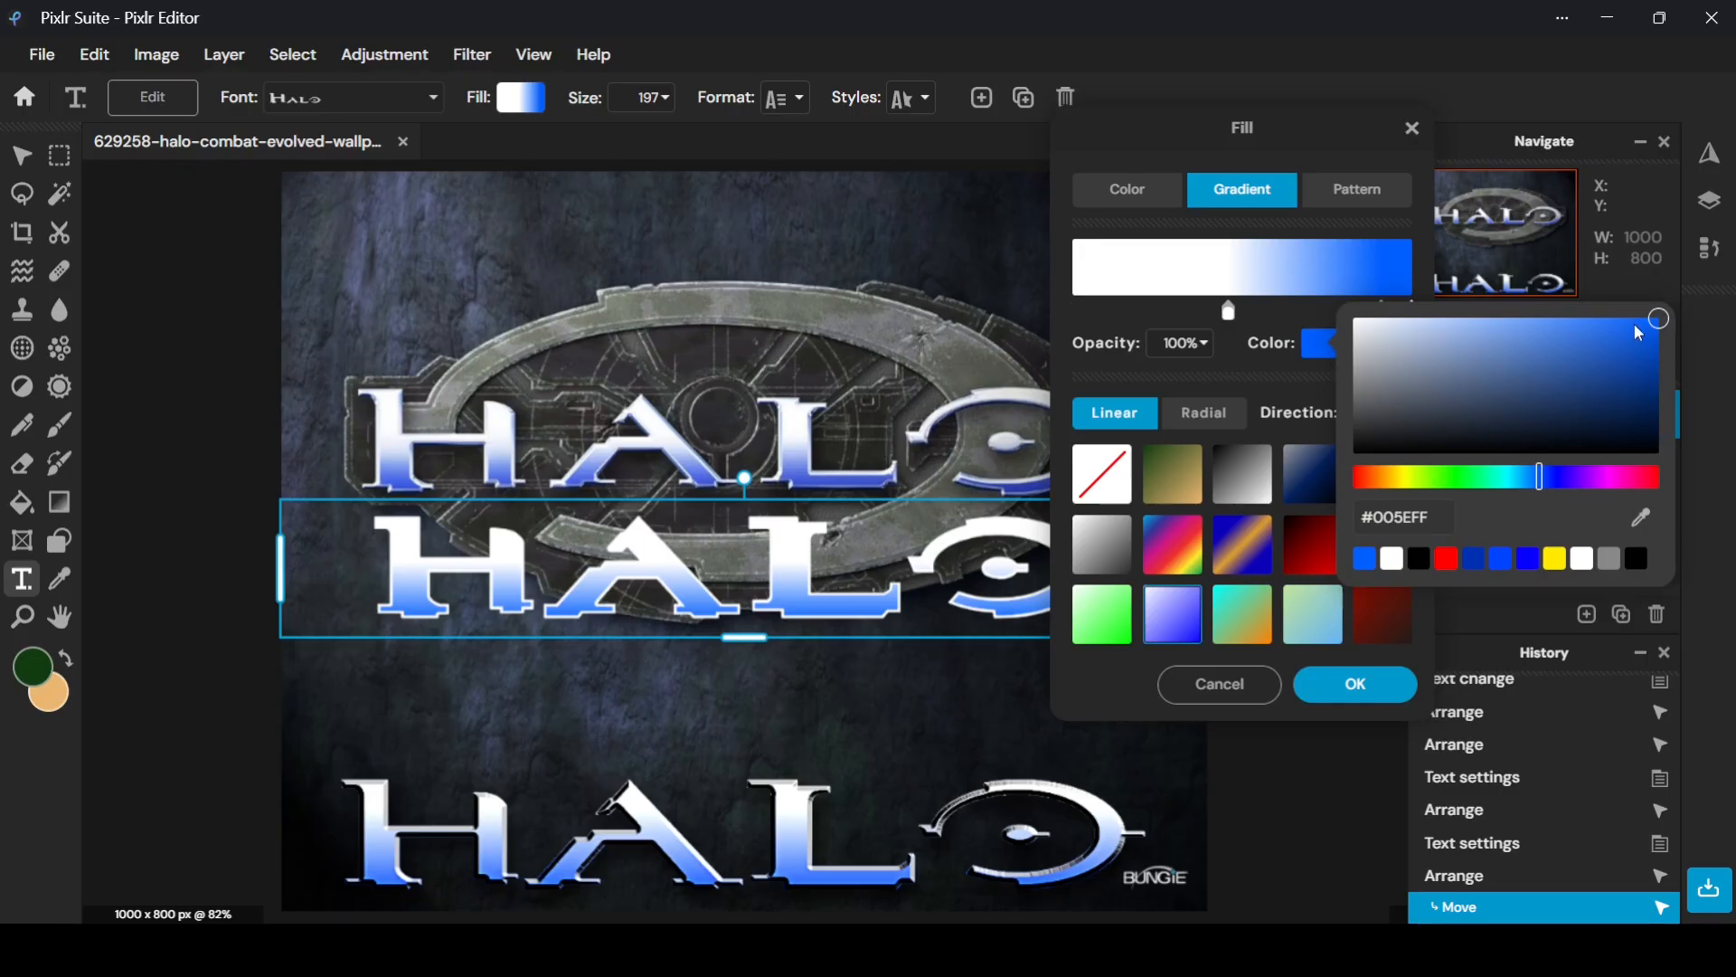
pyautogui.moveTo(1639, 333); pyautogui.dragTo(1658, 402)
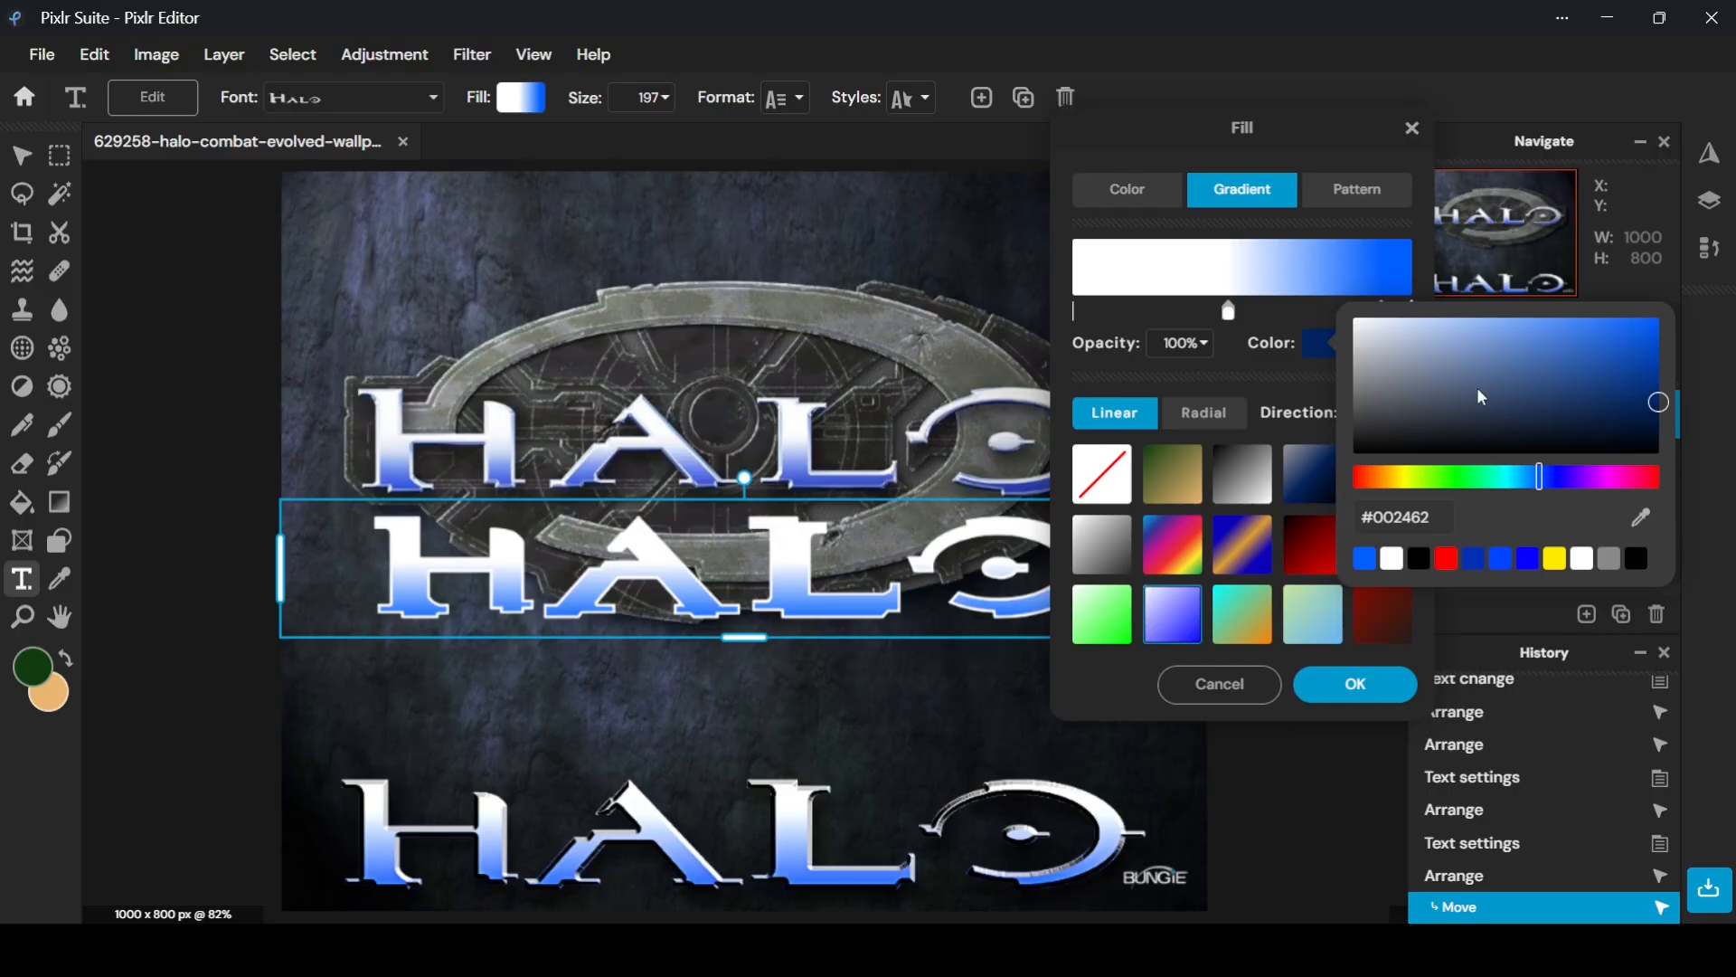
pyautogui.click(1265, 369)
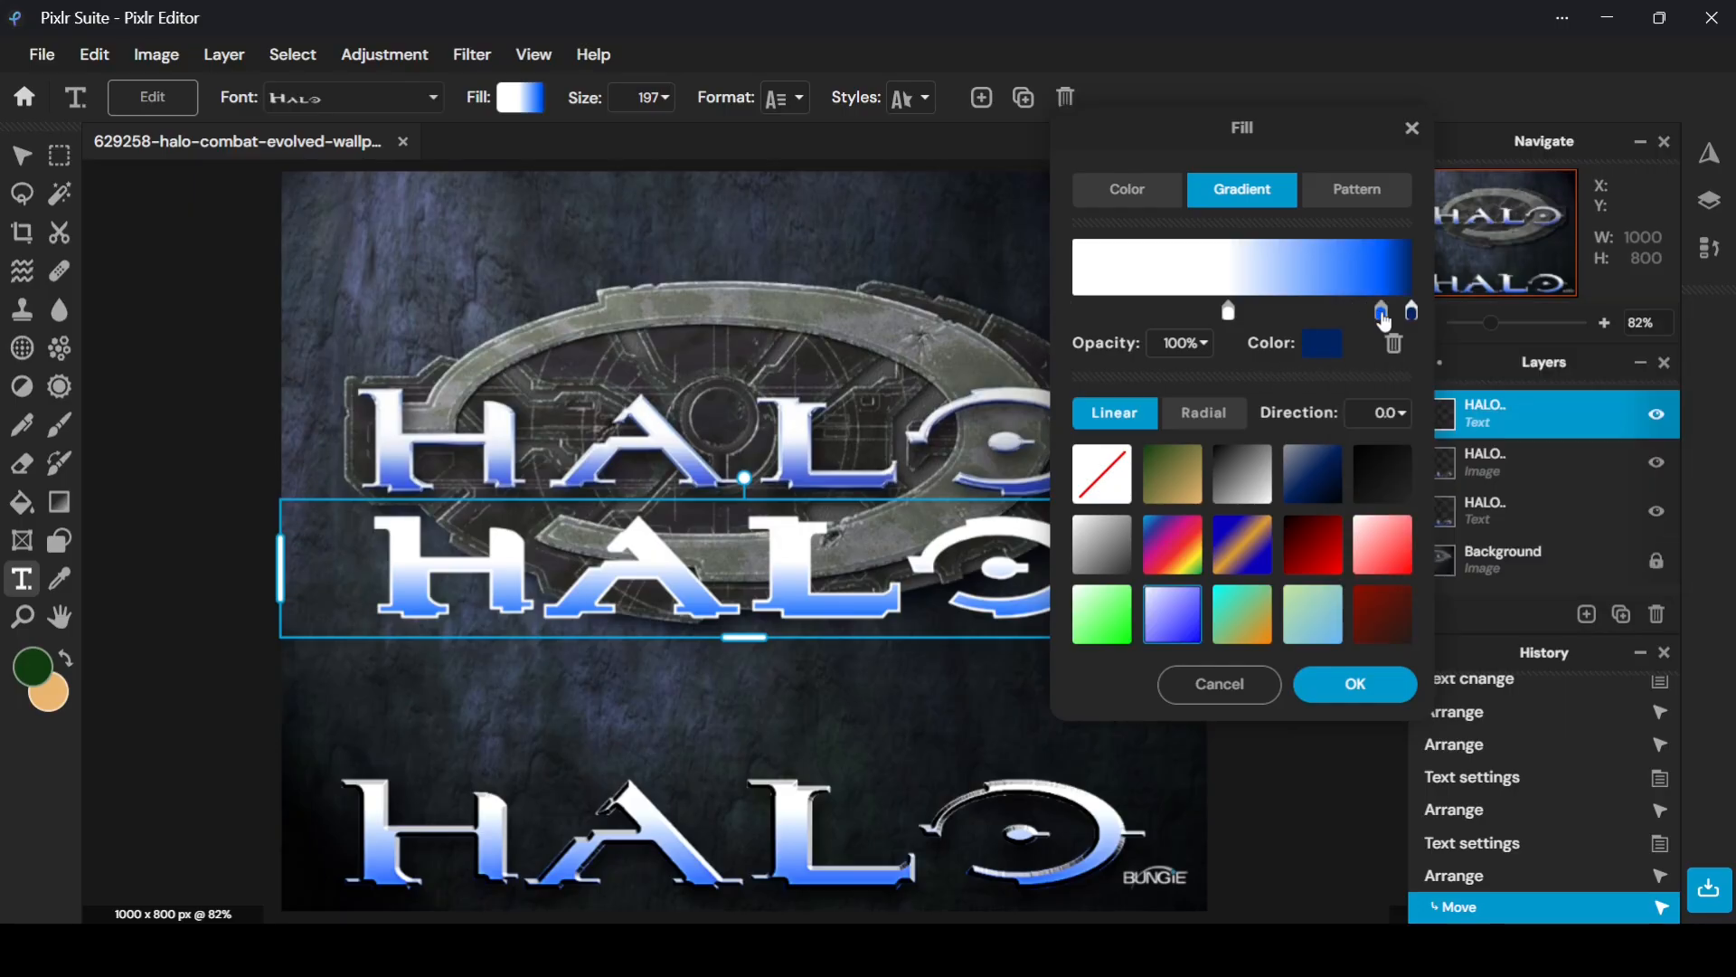
# Shift the gradient's inner blue stop slightly towards the white stop and set its colour to #0044FF
pyautogui.moveTo(1381, 315); pyautogui.dragTo(1369, 323)
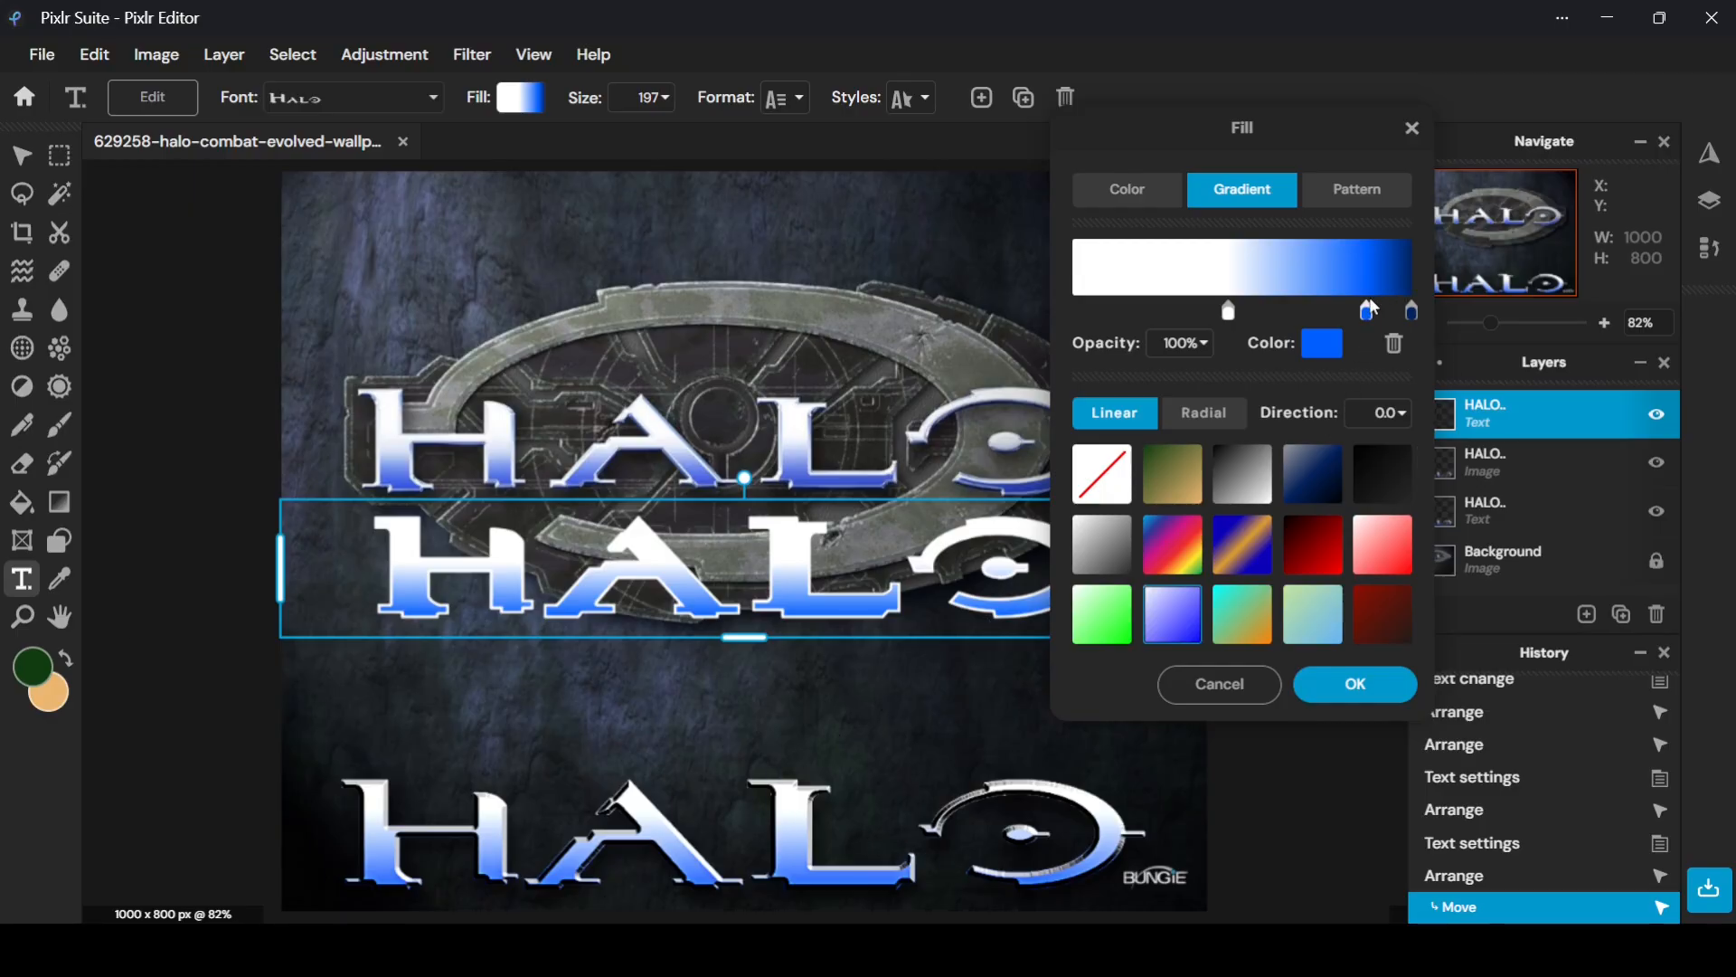
pyautogui.click(1315, 345)
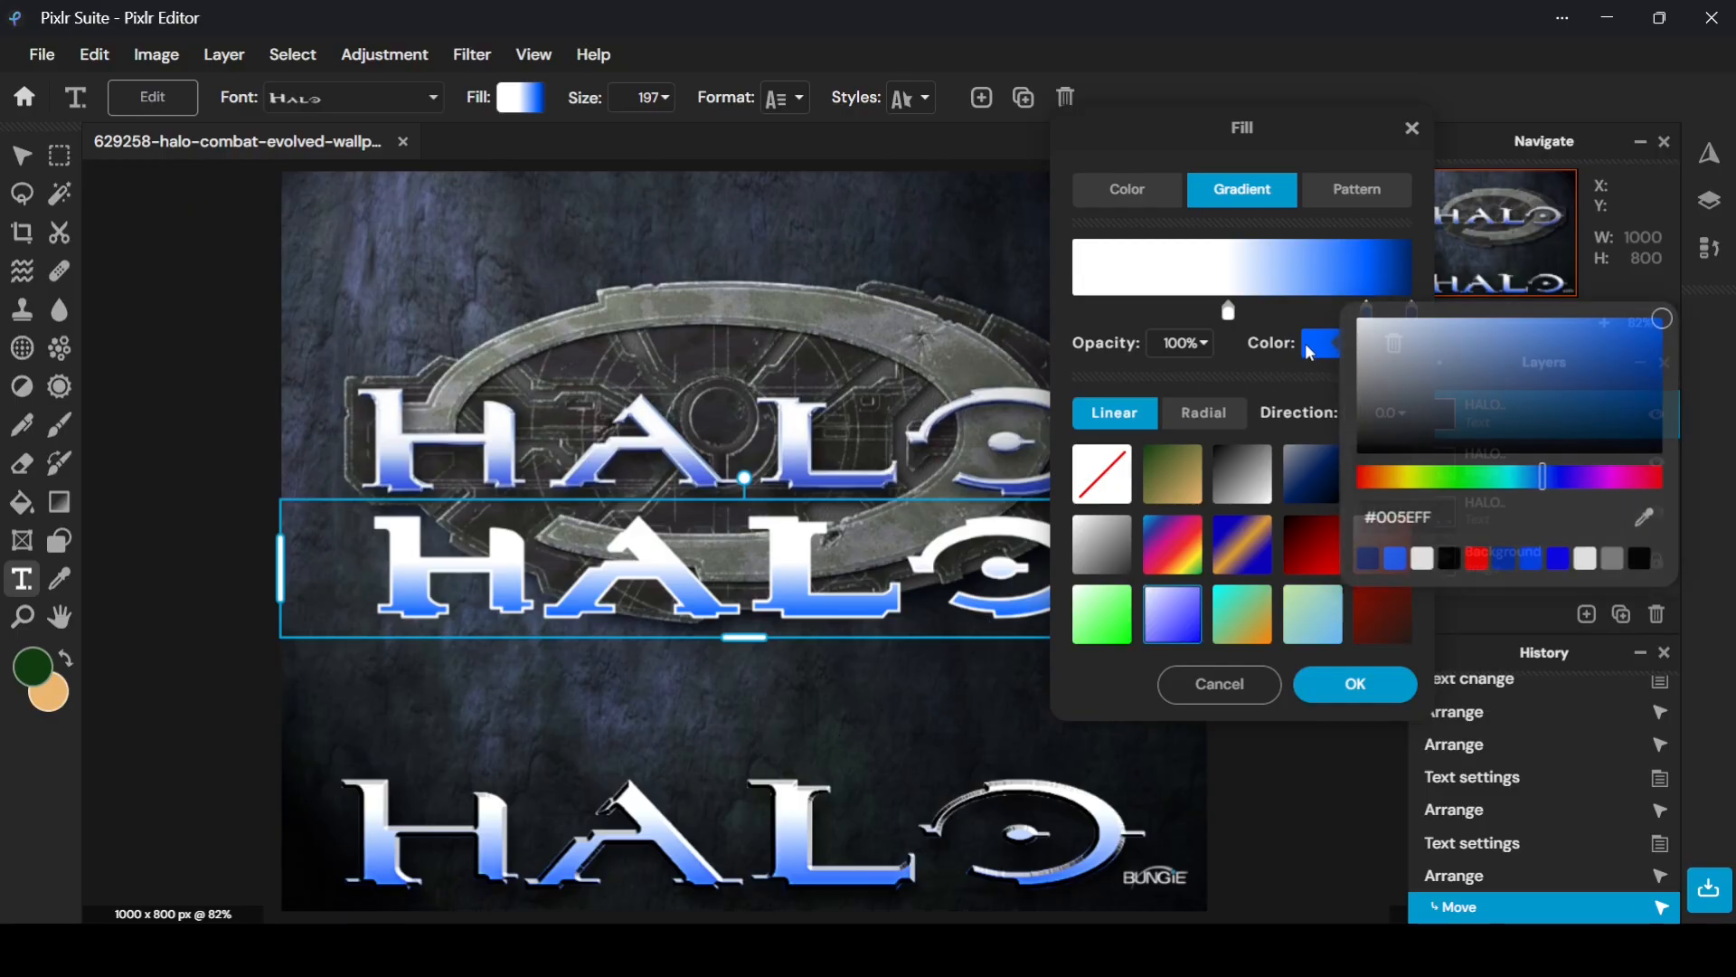
pyautogui.moveTo(1549, 479); pyautogui.dragTo(1530, 495)
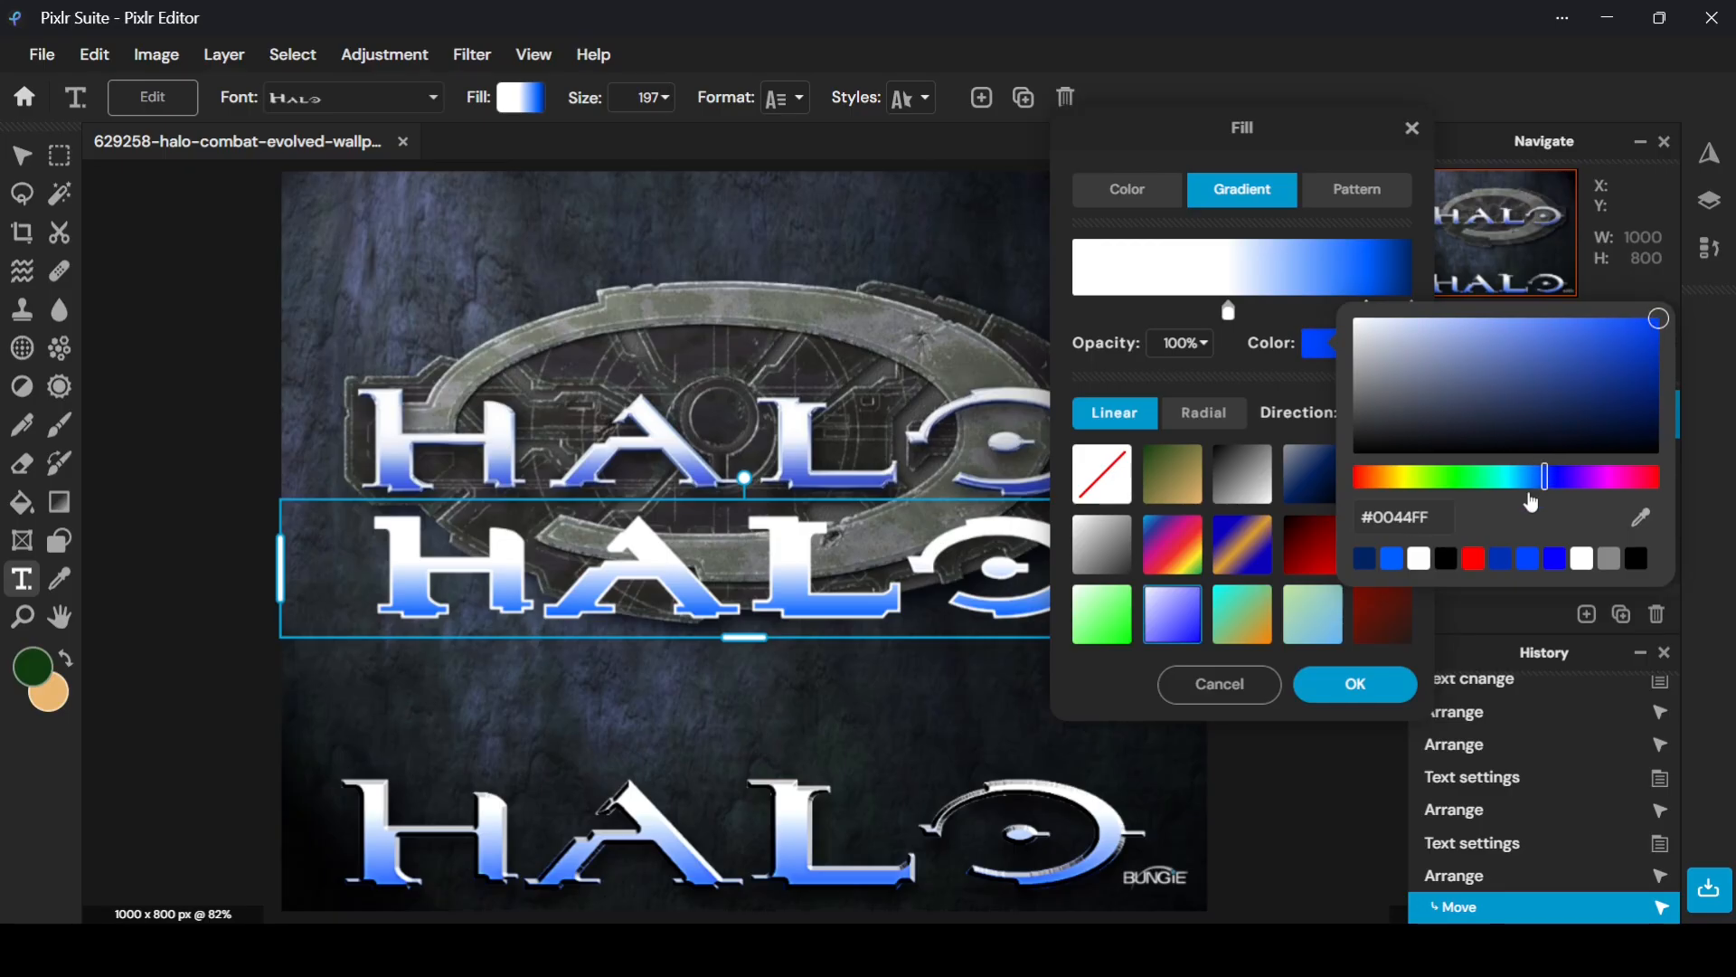
pyautogui.click(1278, 367)
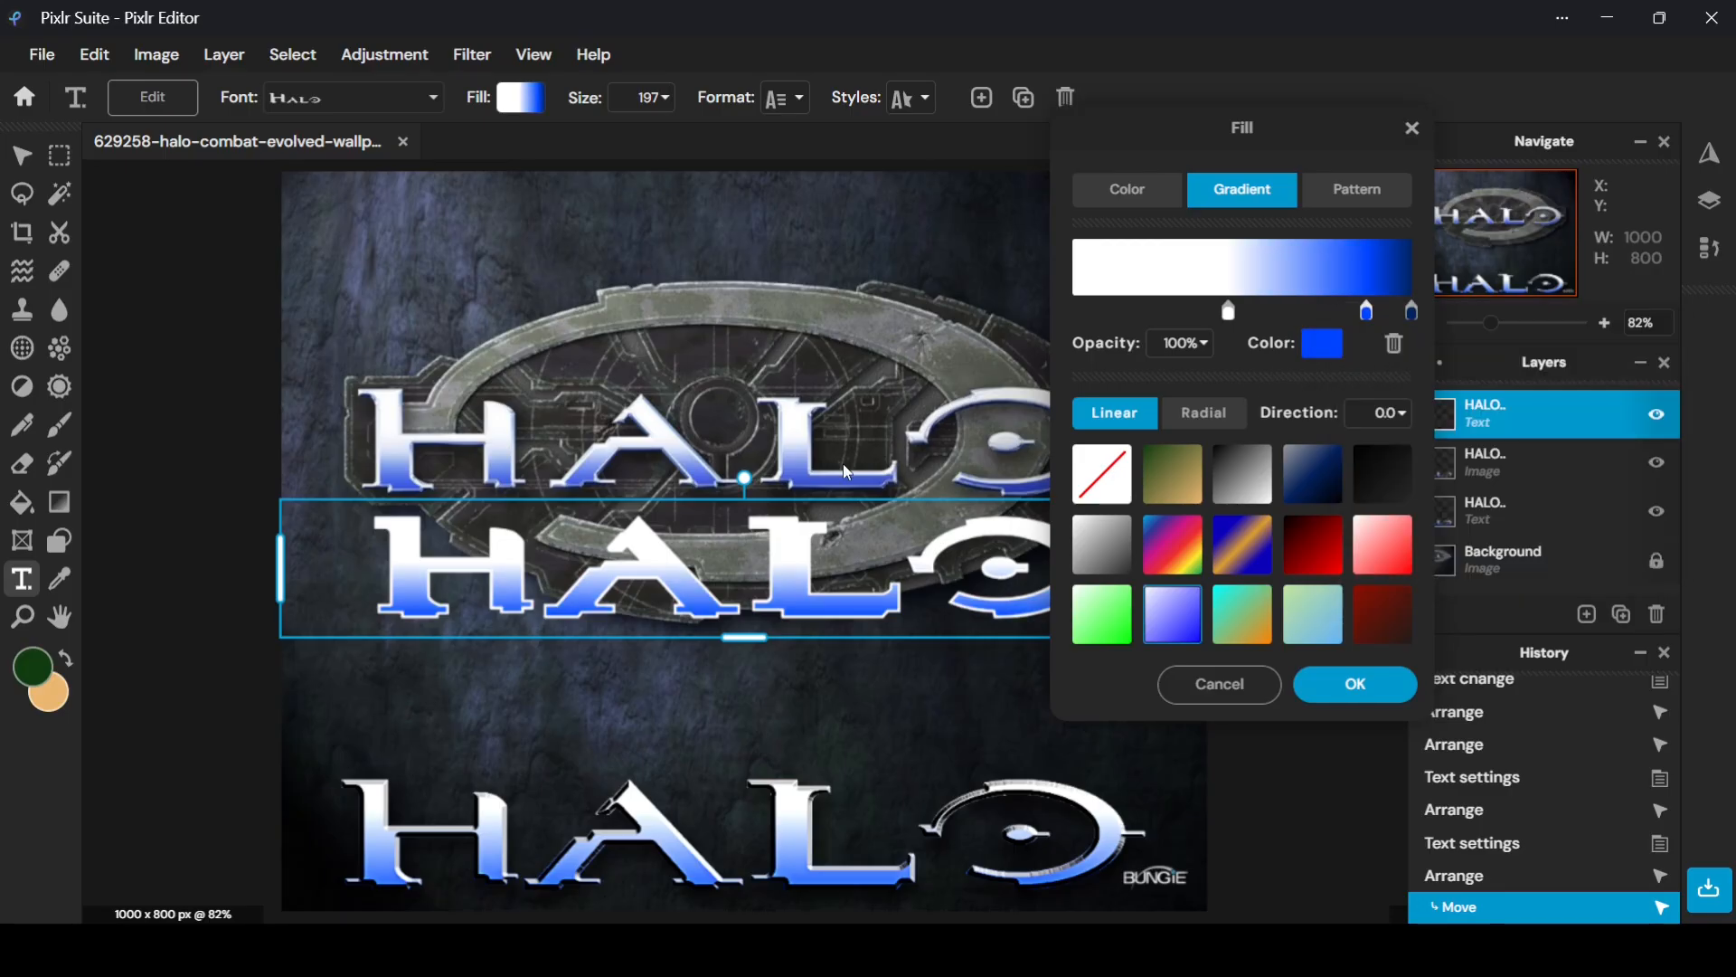
# Delete the gradient's dark end stop and add a new one at the ramp's end, coloured #002382
pyautogui.click(1413, 312)
pyautogui.click(1392, 349)
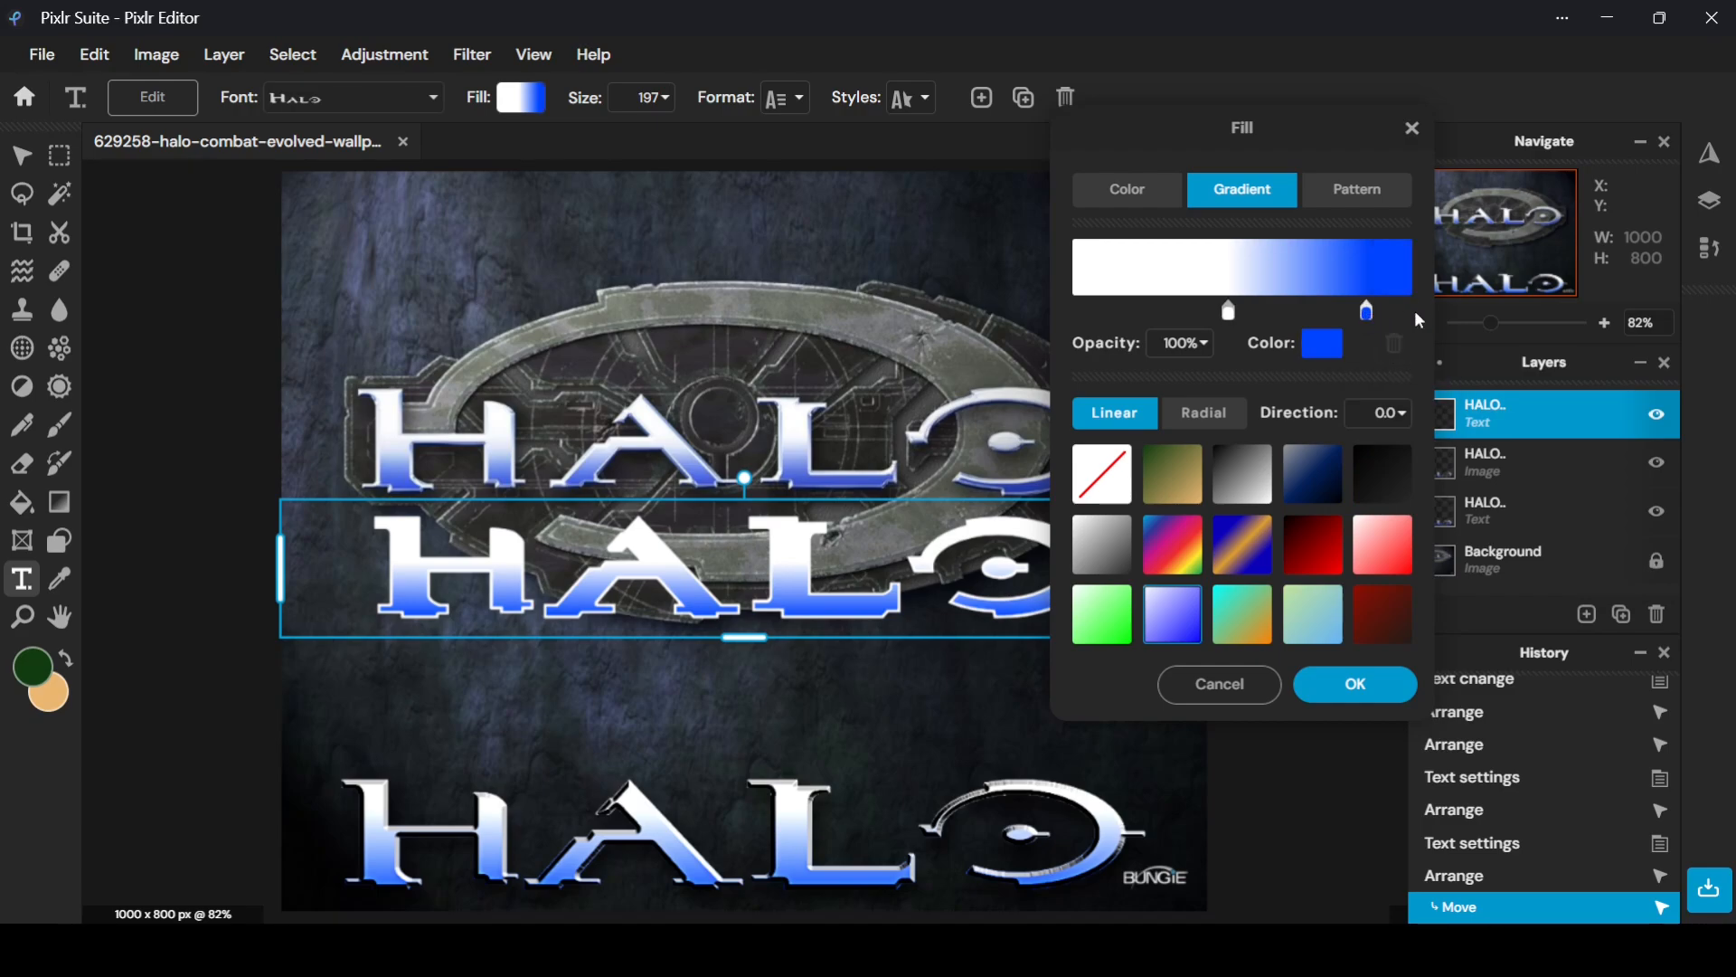
pyautogui.click(1399, 303)
pyautogui.moveTo(1398, 310); pyautogui.dragTo(1411, 310)
pyautogui.click(1325, 353)
pyautogui.click(1599, 377)
pyautogui.click(1658, 383)
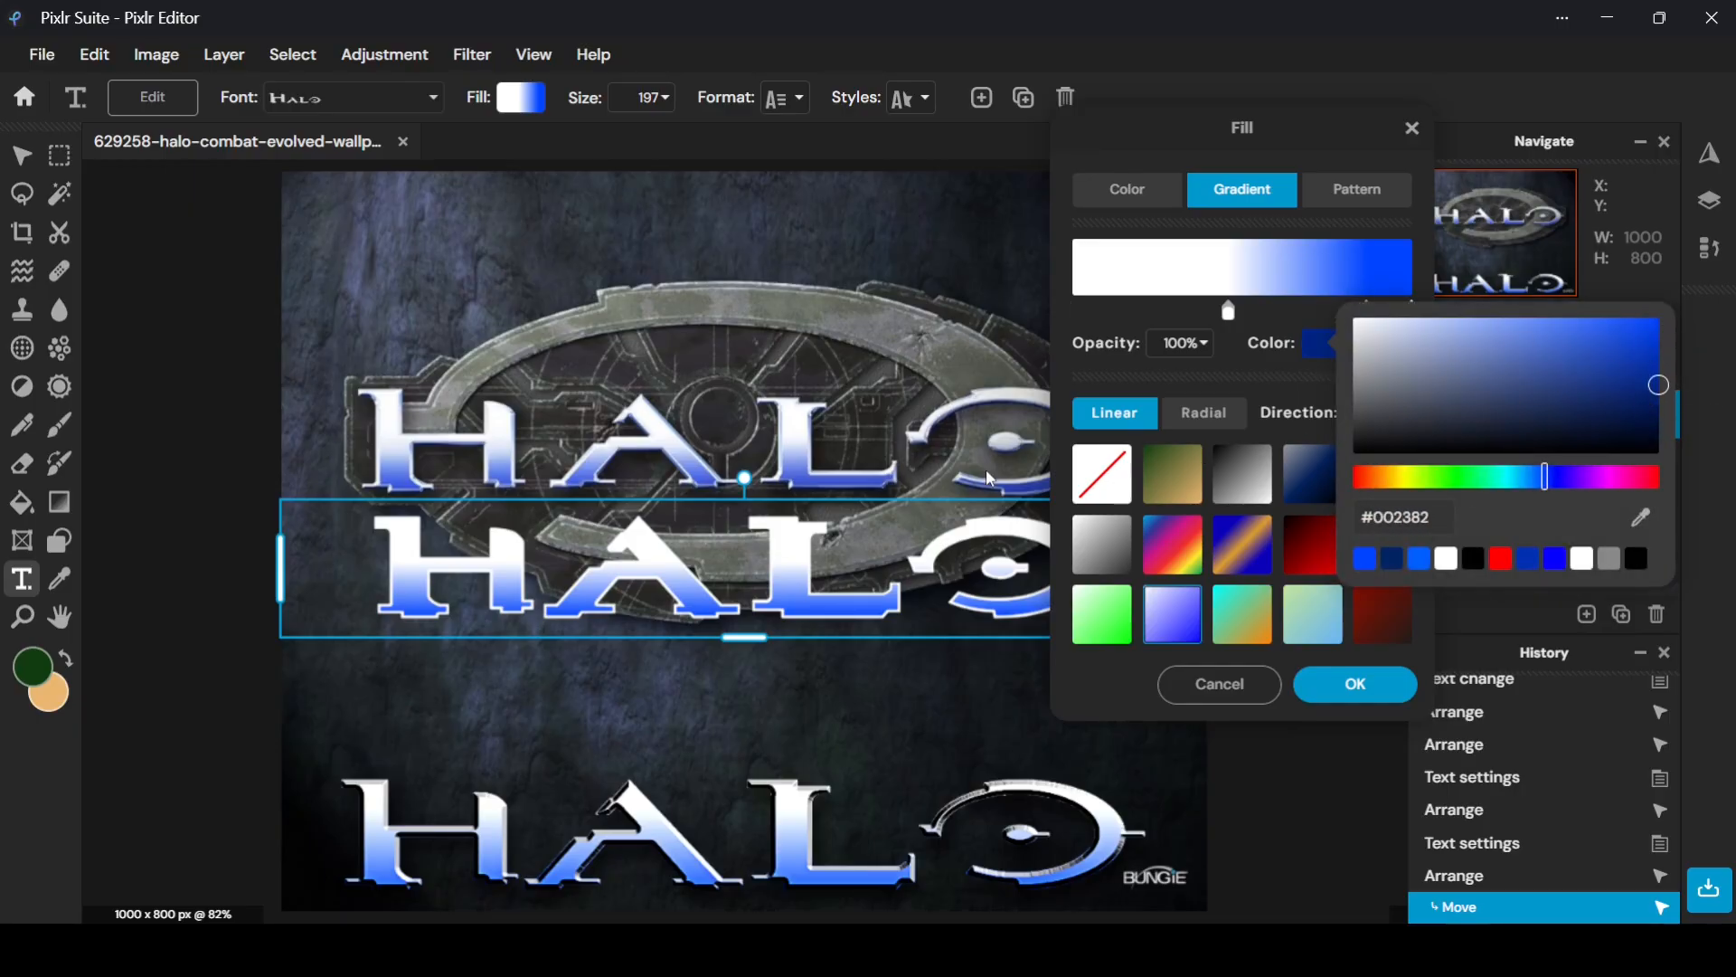
pyautogui.click(1056, 411)
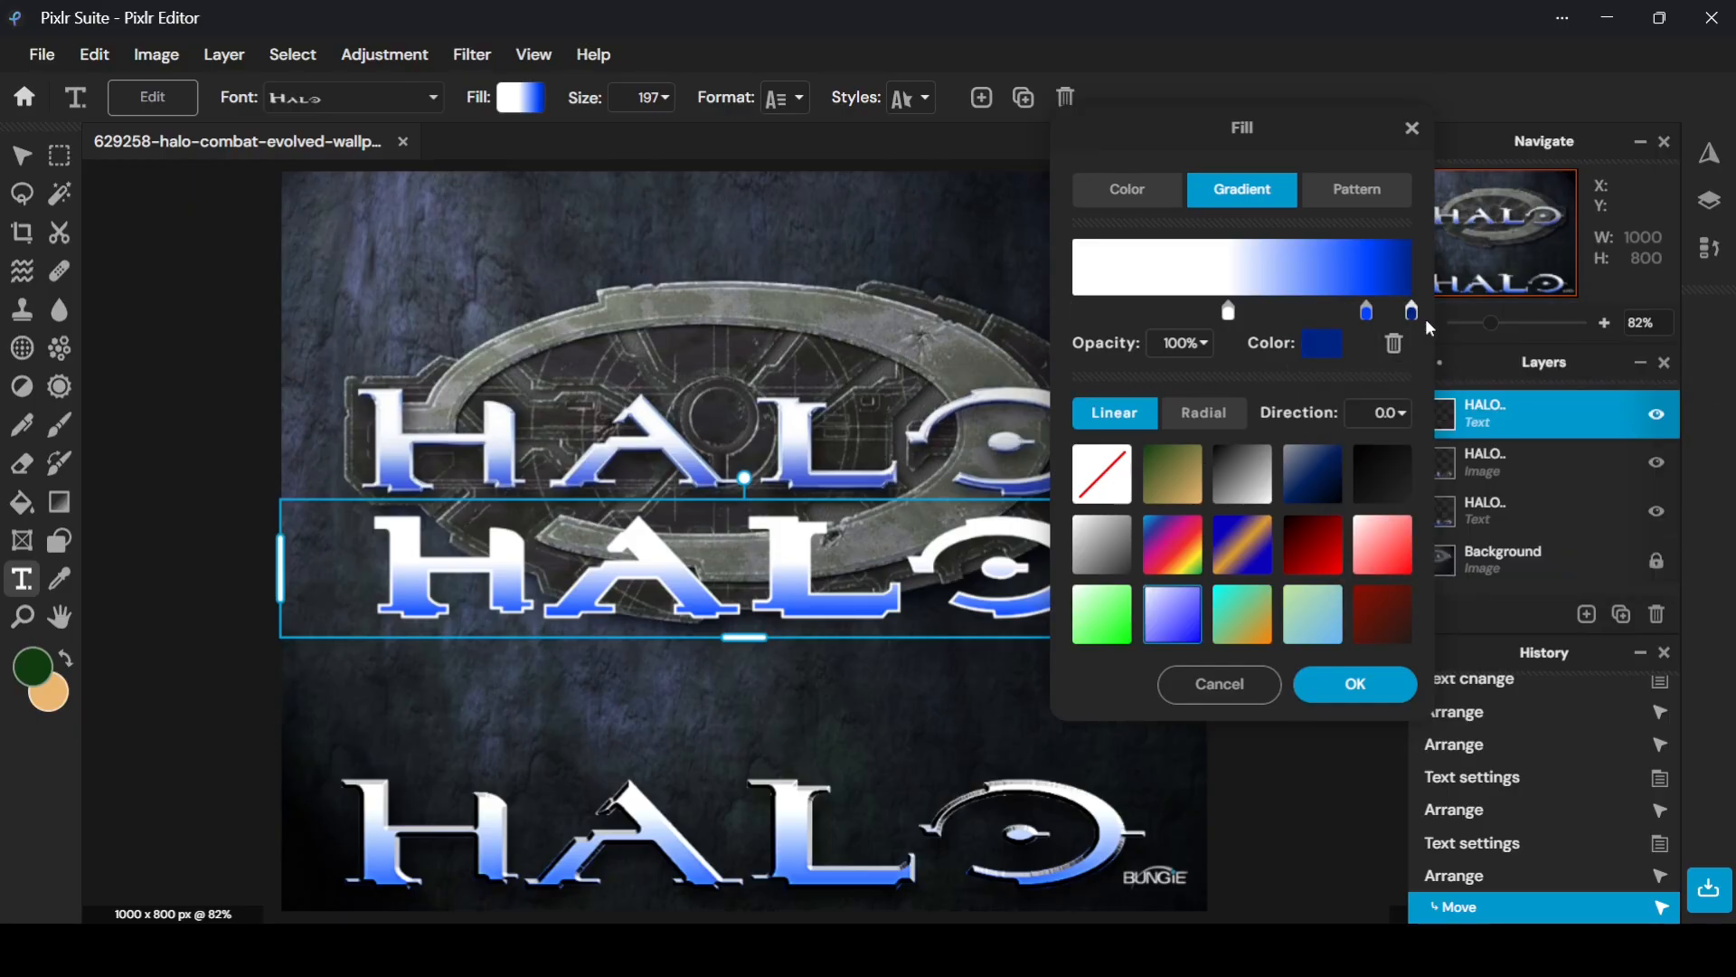
# Darken the gradient's end stop to #00154D and apply the gradient fill to the HALO text
pyautogui.click(1322, 343)
pyautogui.moveTo(1654, 398); pyautogui.dragTo(1729, 422)
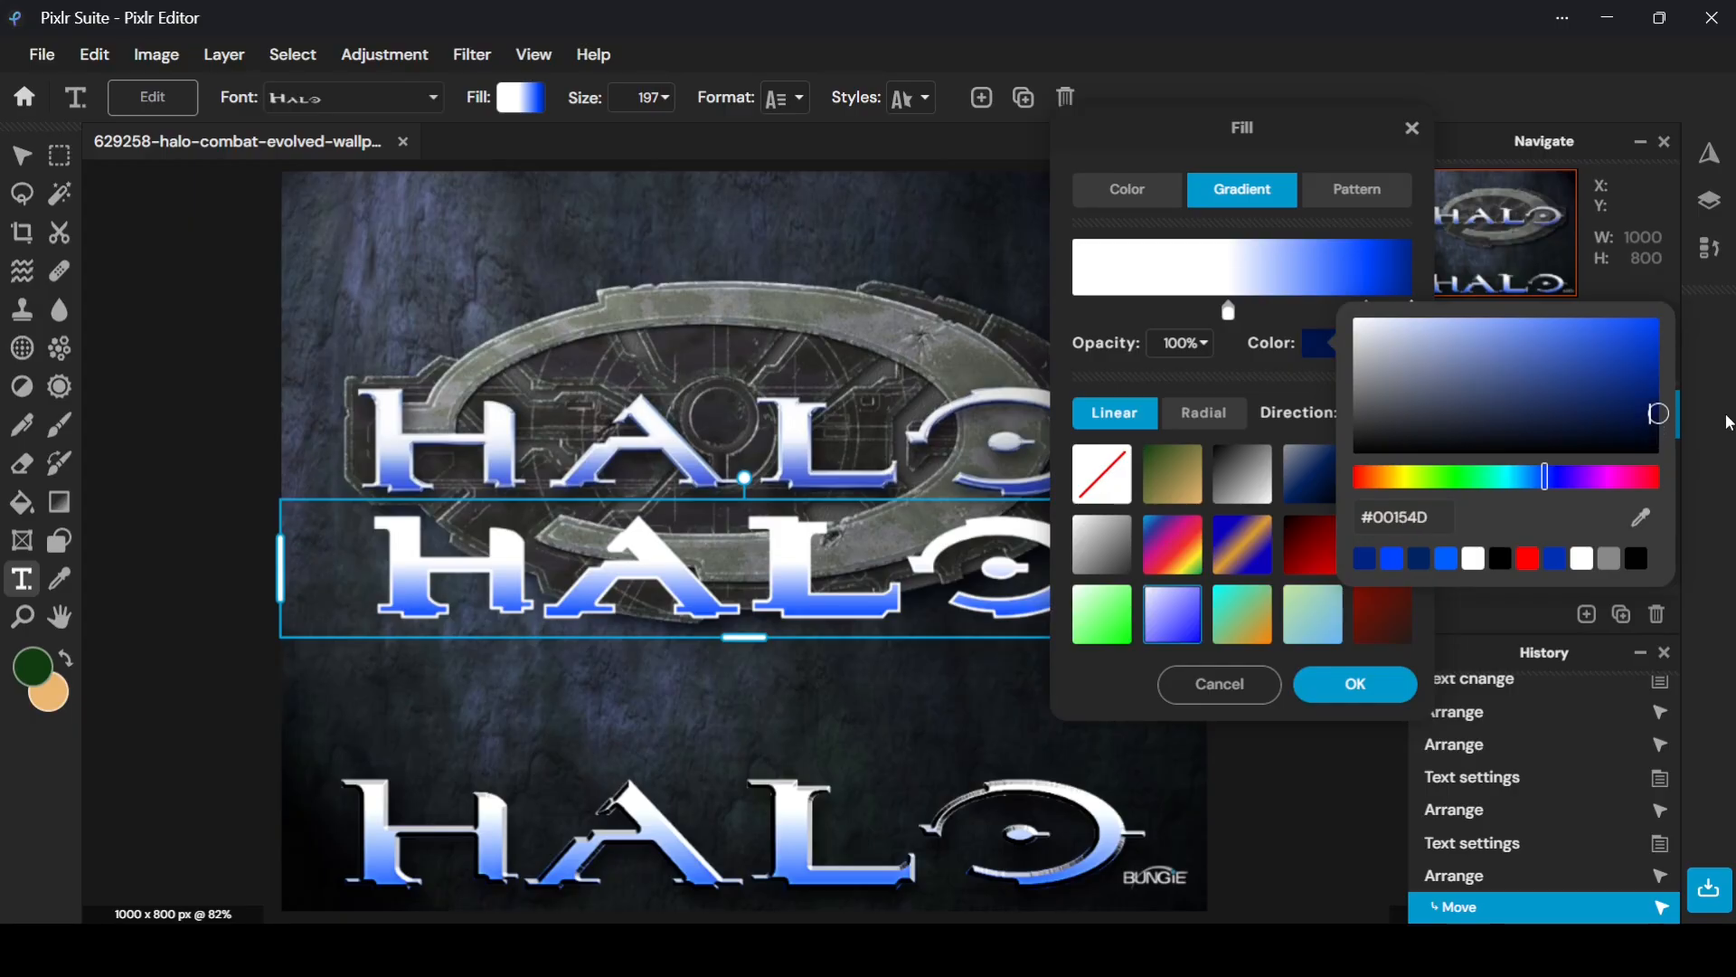
pyautogui.click(1250, 380)
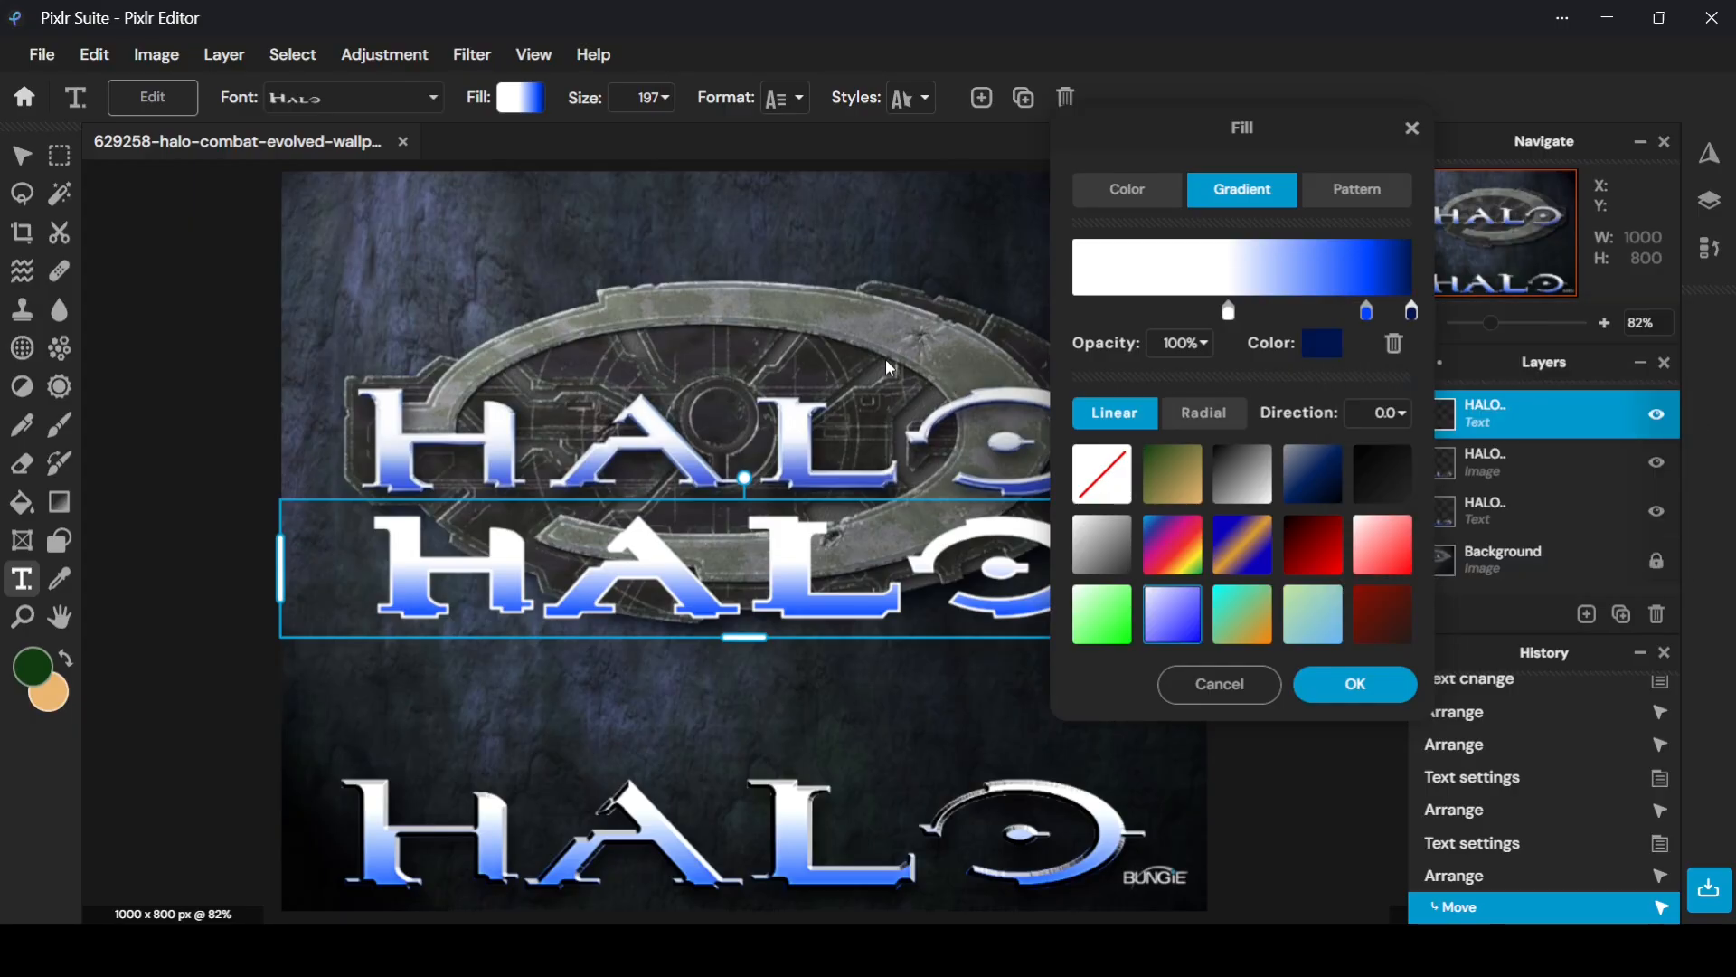
pyautogui.click(1356, 686)
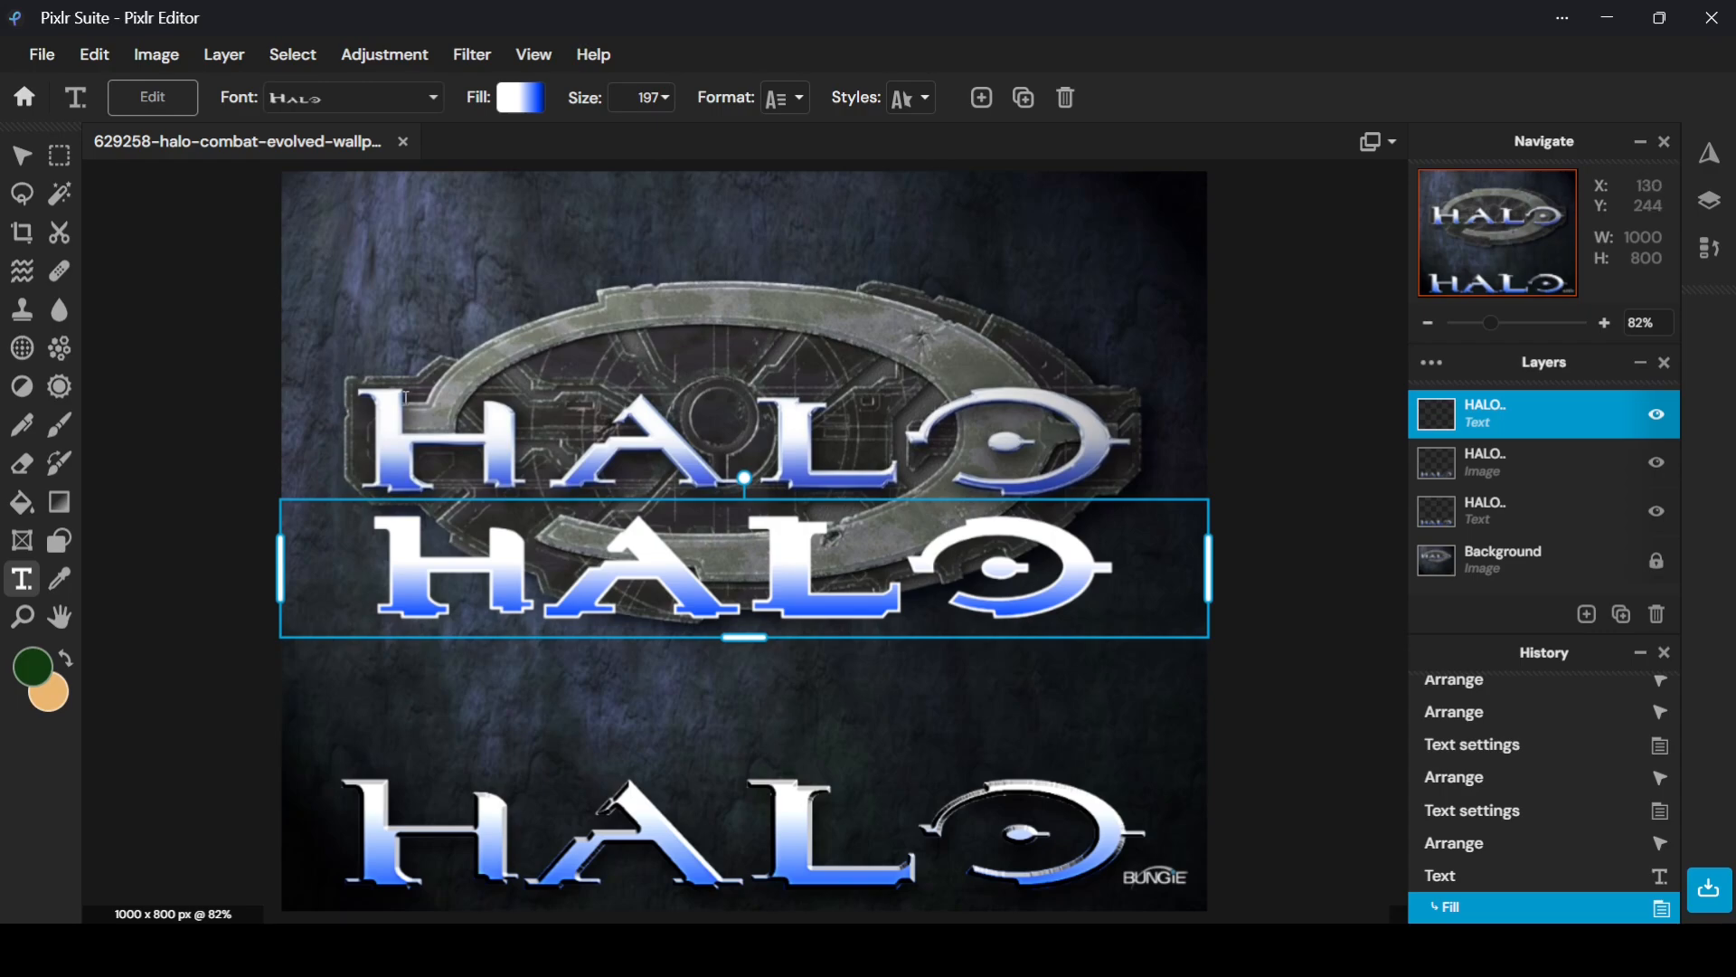
# Paste two copies of the gradient HALO text in place and merge the topmost copy with the layer below it
pyautogui.hotkey('ctrl', 'c')
pyautogui.hotkey('ctrl', 'v')
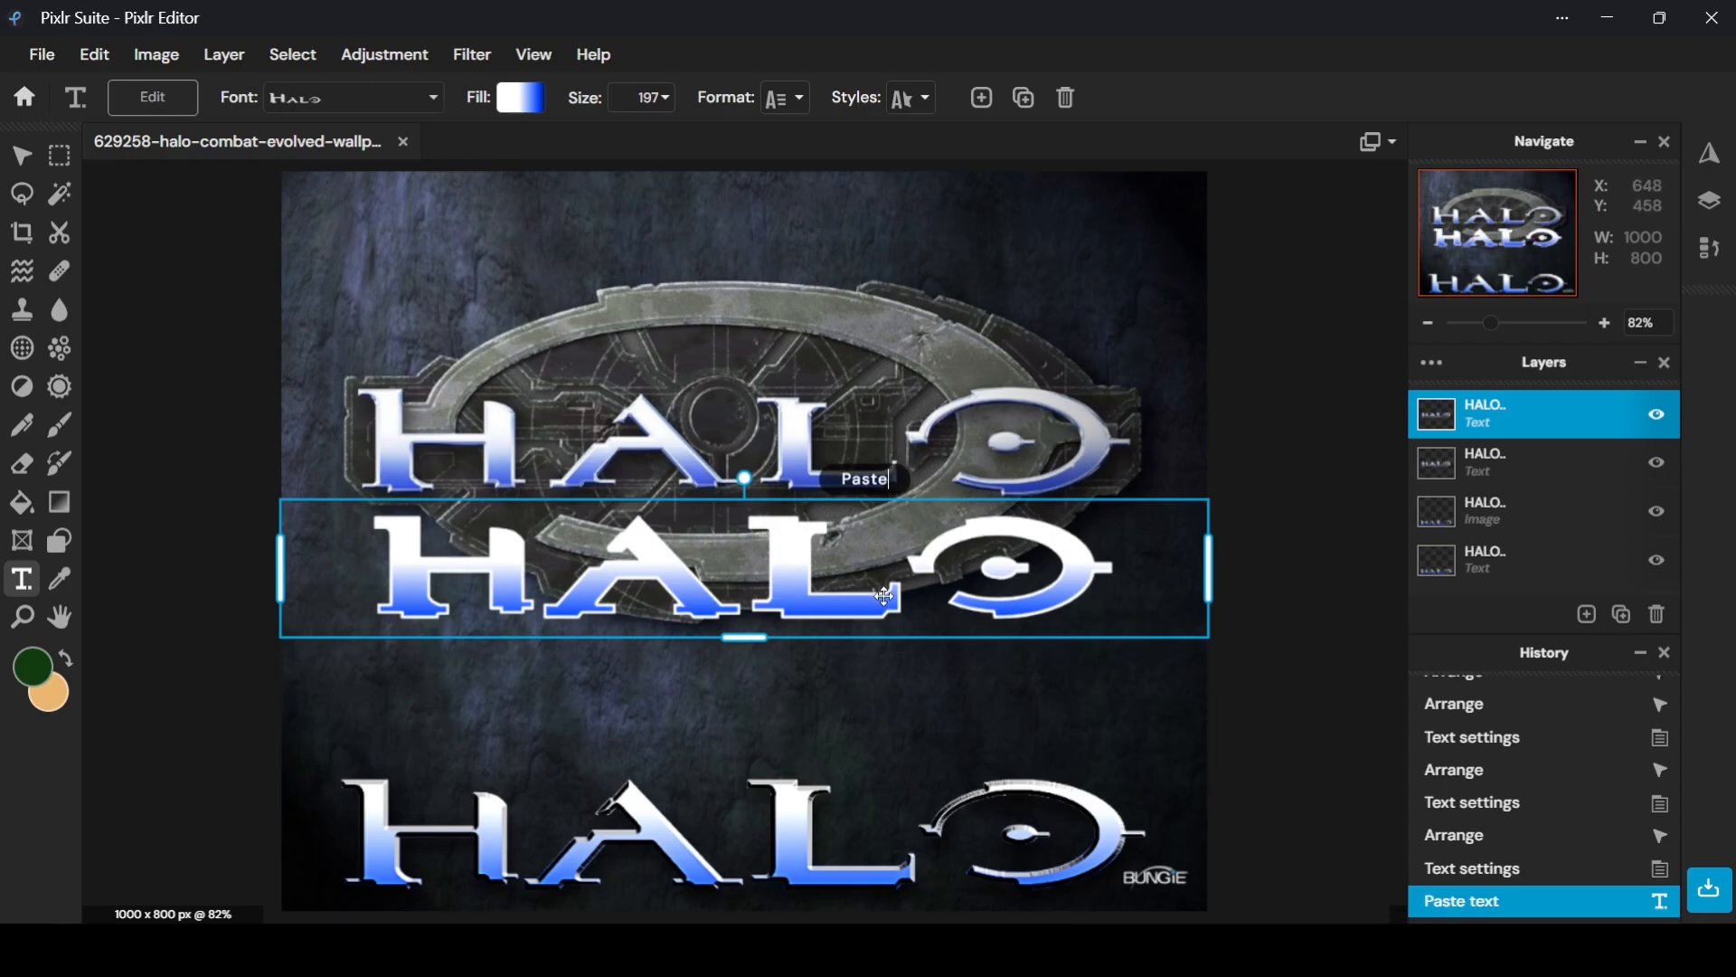
pyautogui.hotkey('ctrl', 'v')
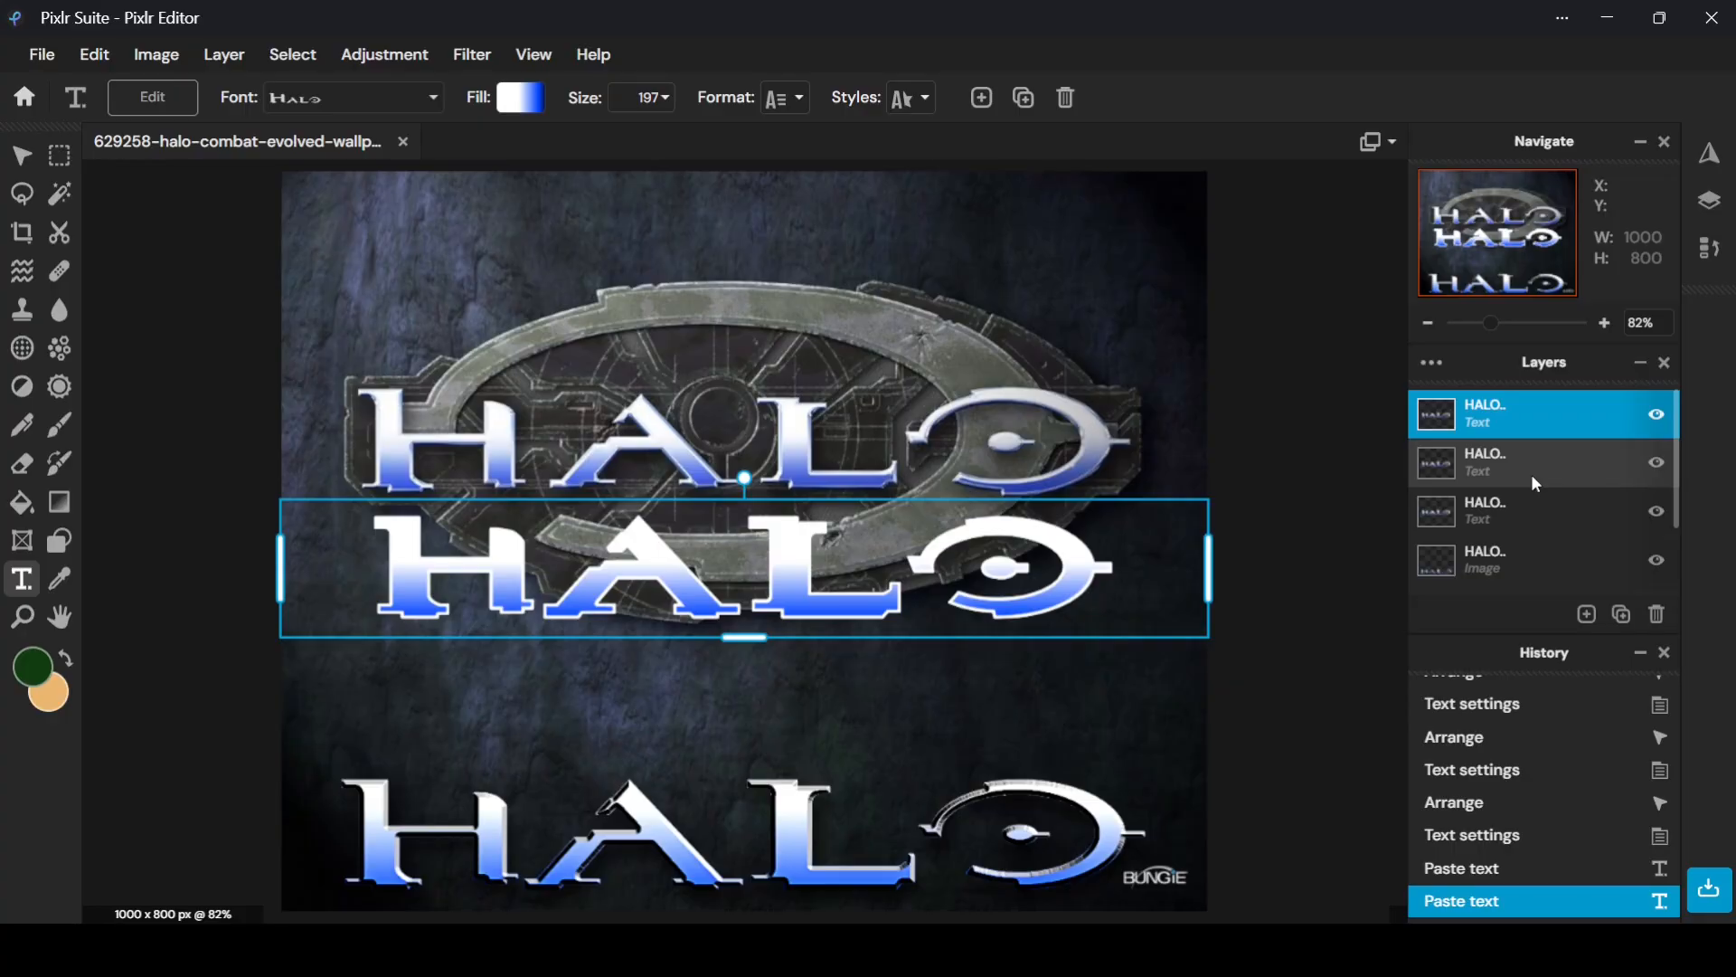
pyautogui.doubleClick(1477, 434)
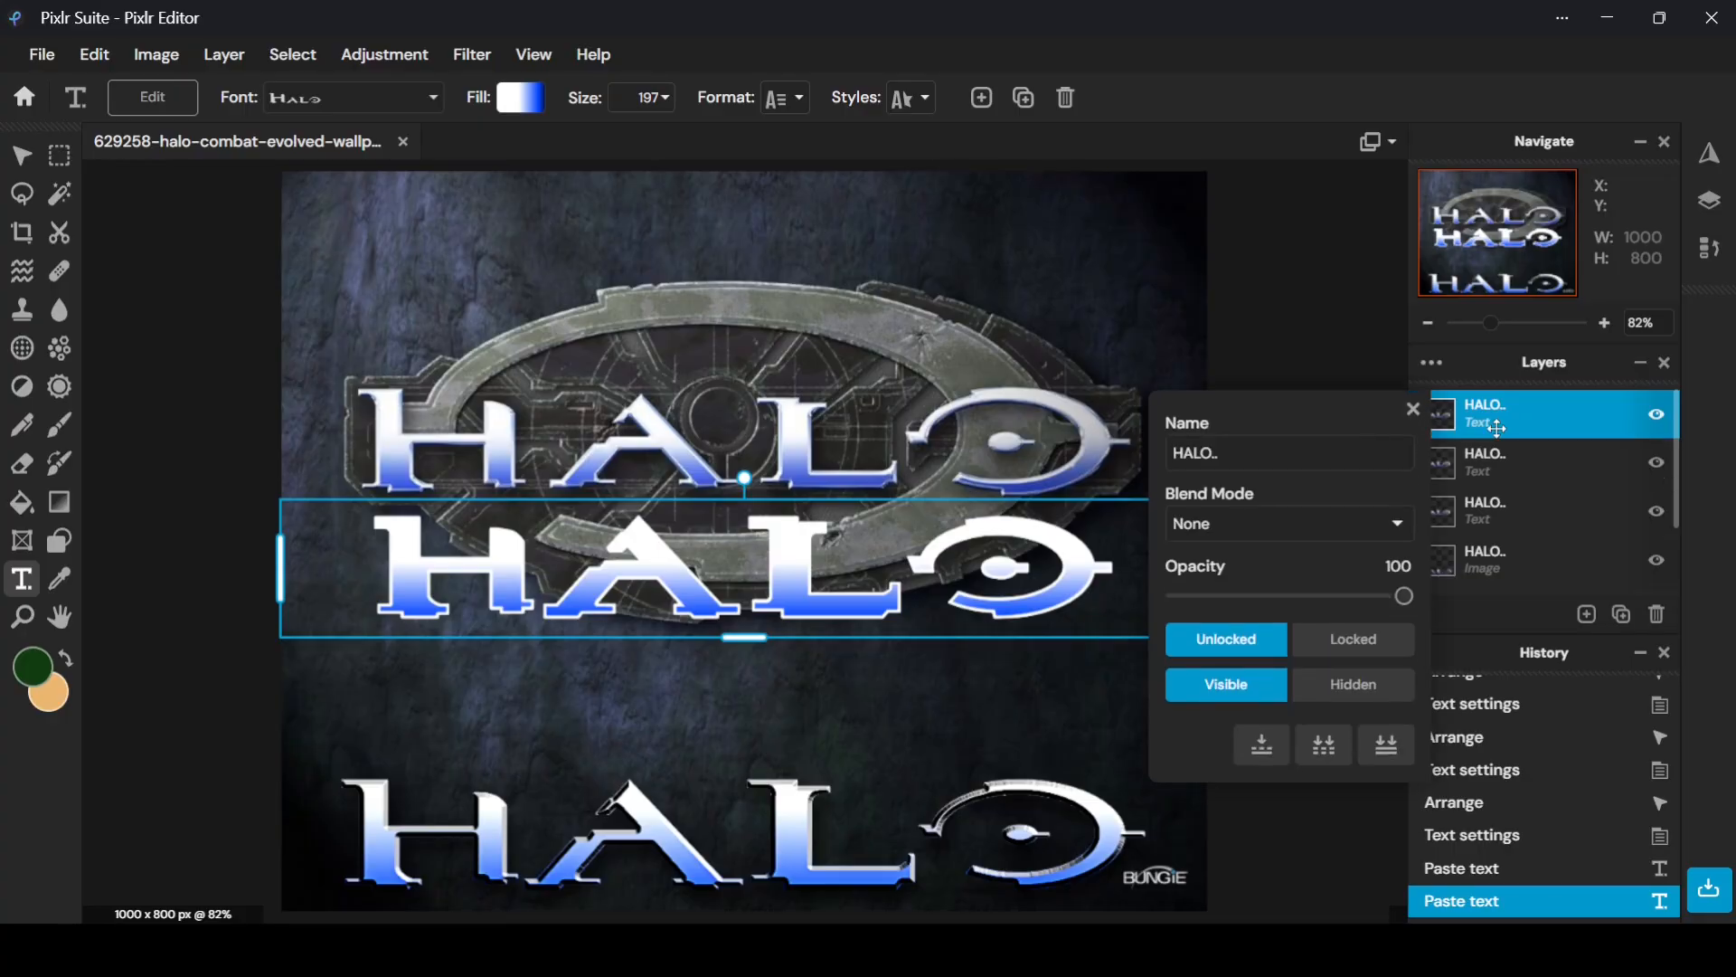
pyautogui.click(1264, 740)
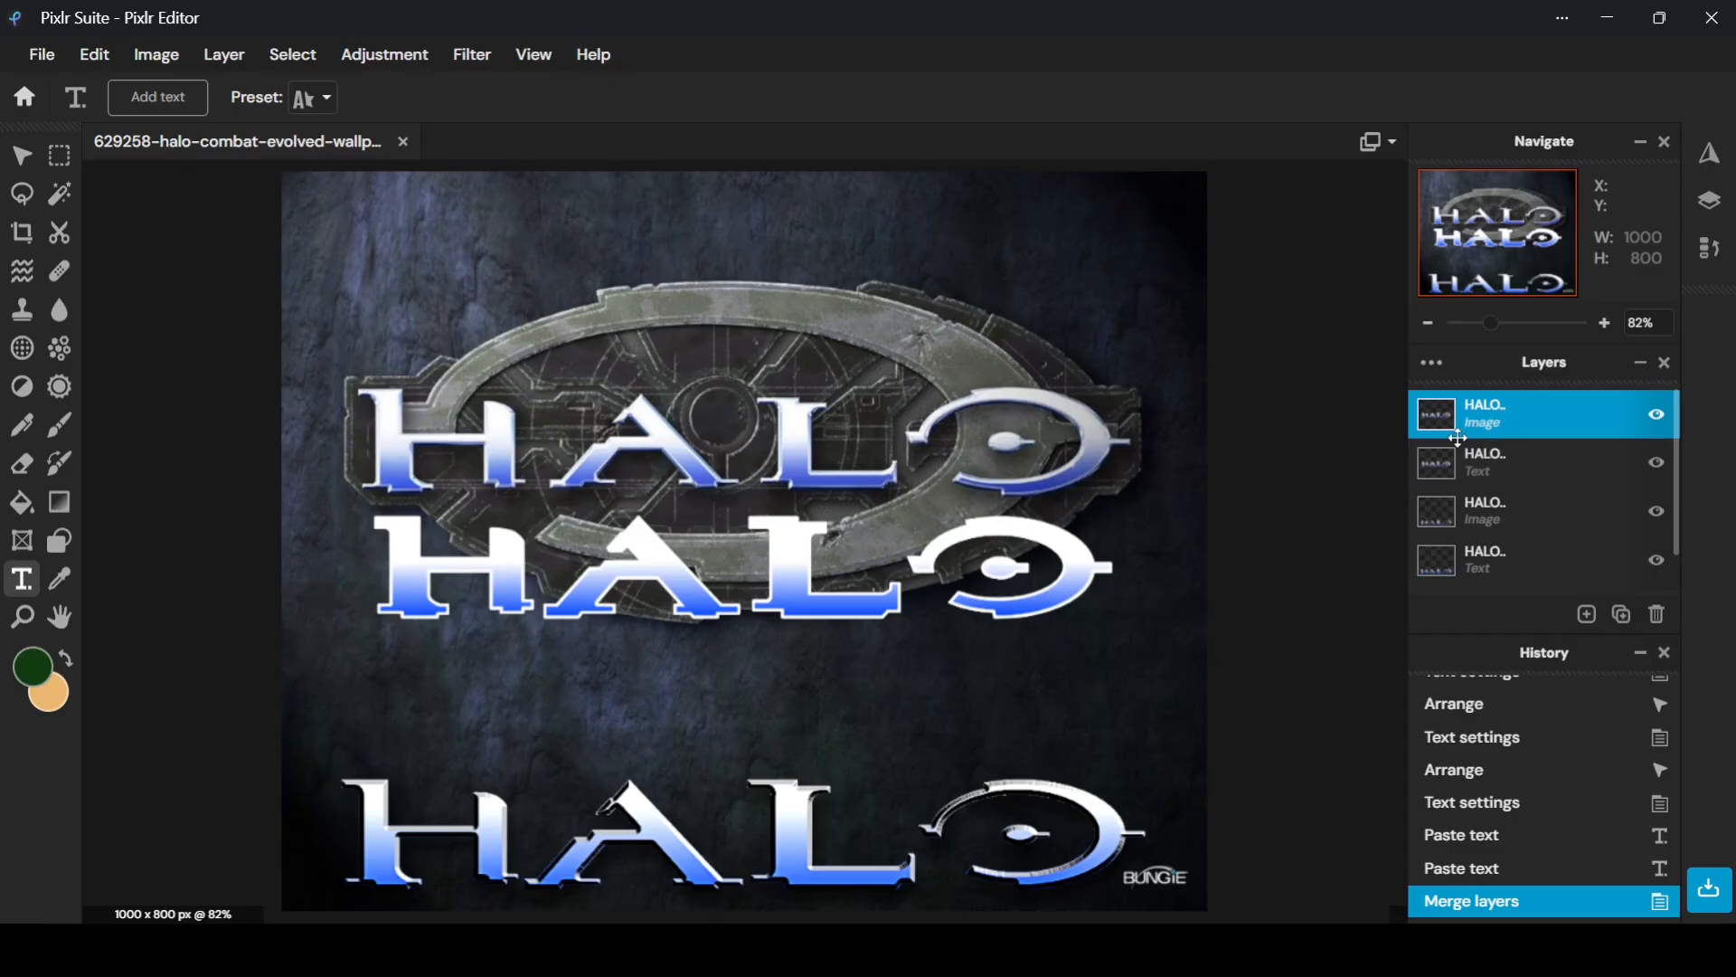
# Start a bevel on the topmost HALO image layer with a 0° angle and 100% highlight opacity
pyautogui.click(492, 65)
pyautogui.click(476, 56)
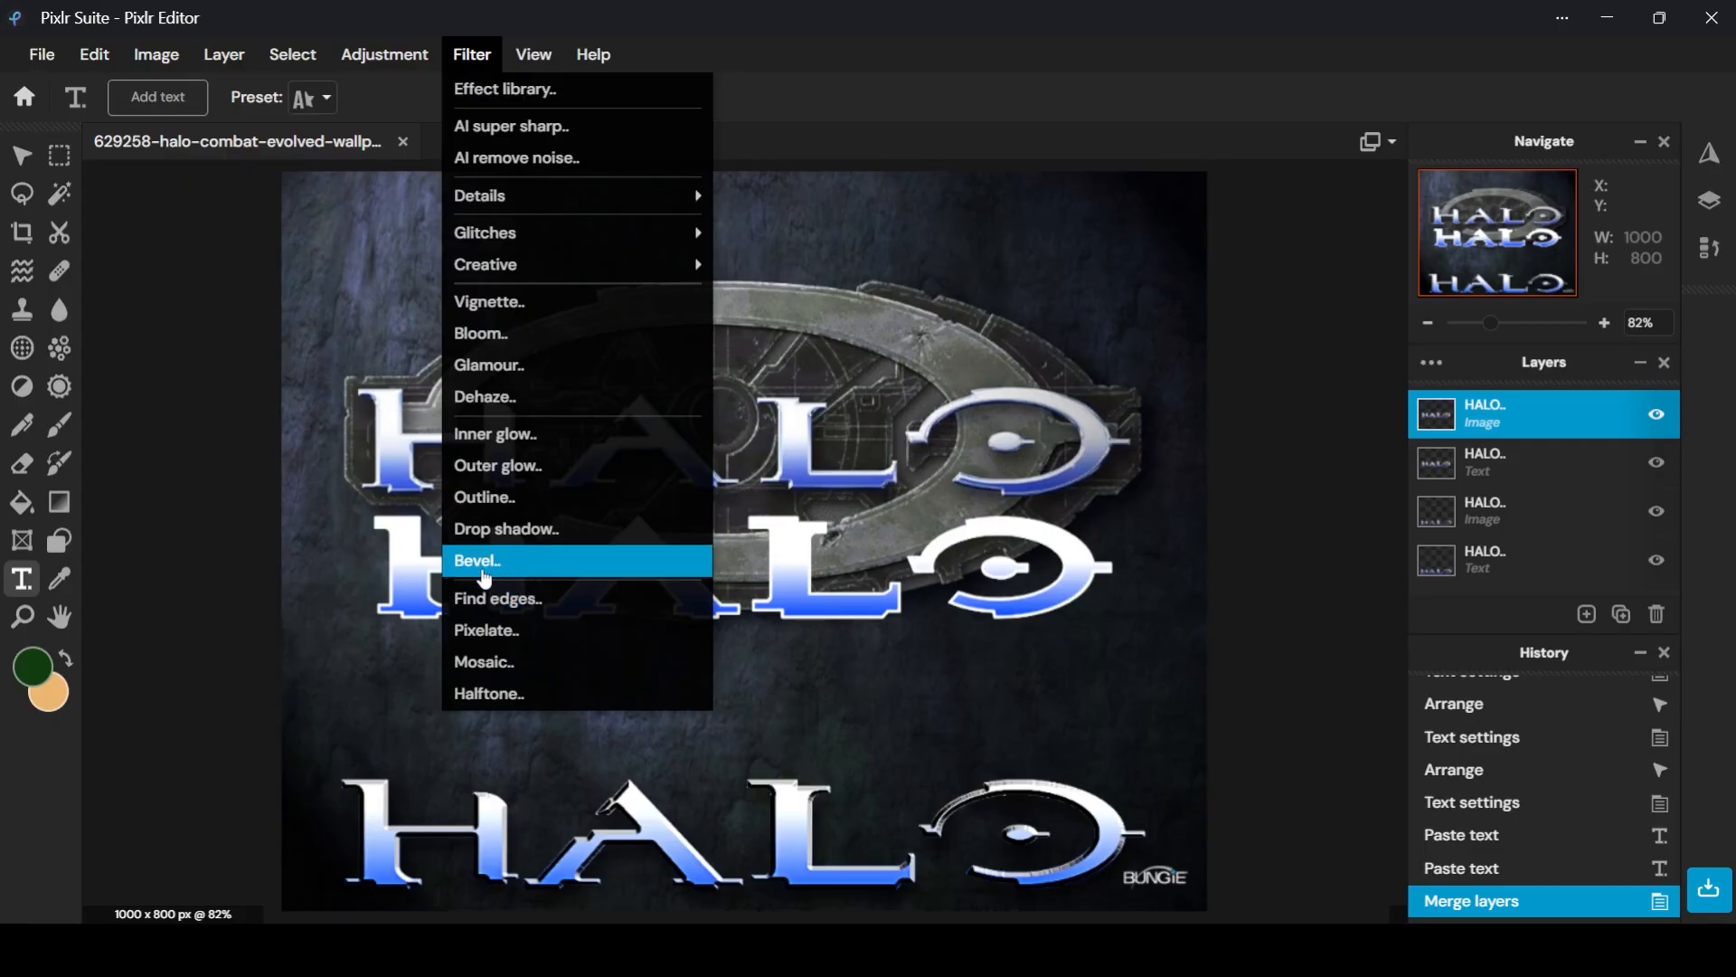
pyautogui.click(485, 562)
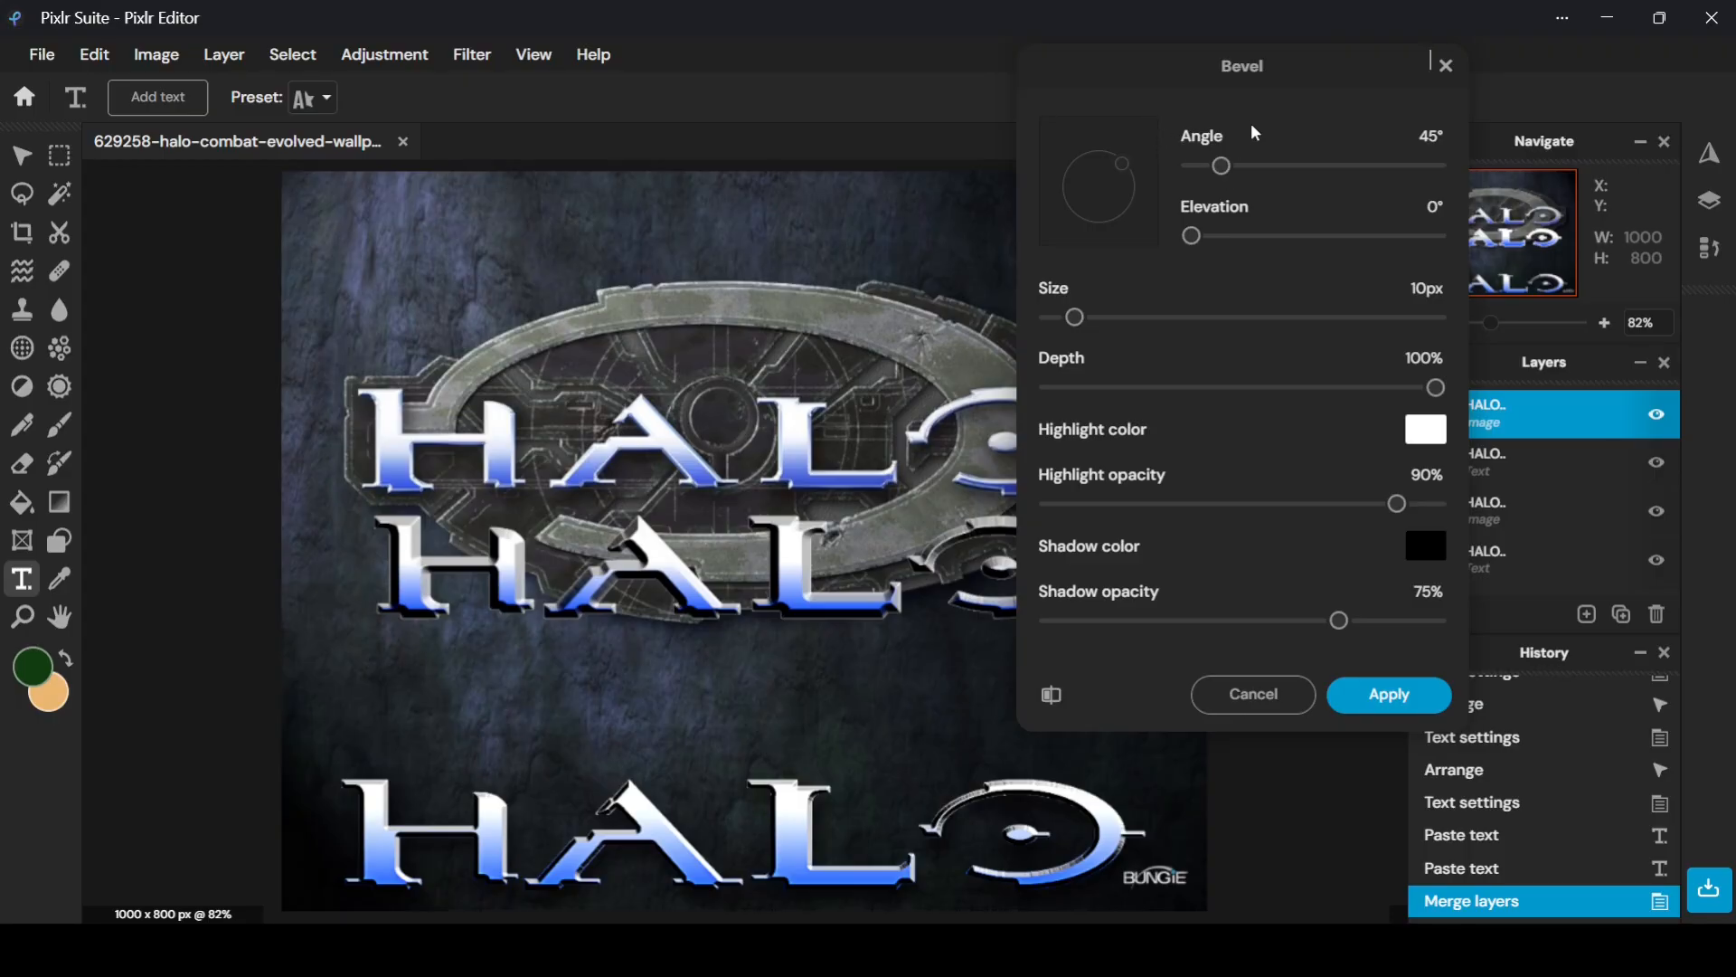
pyautogui.moveTo(1234, 171); pyautogui.dragTo(1129, 190)
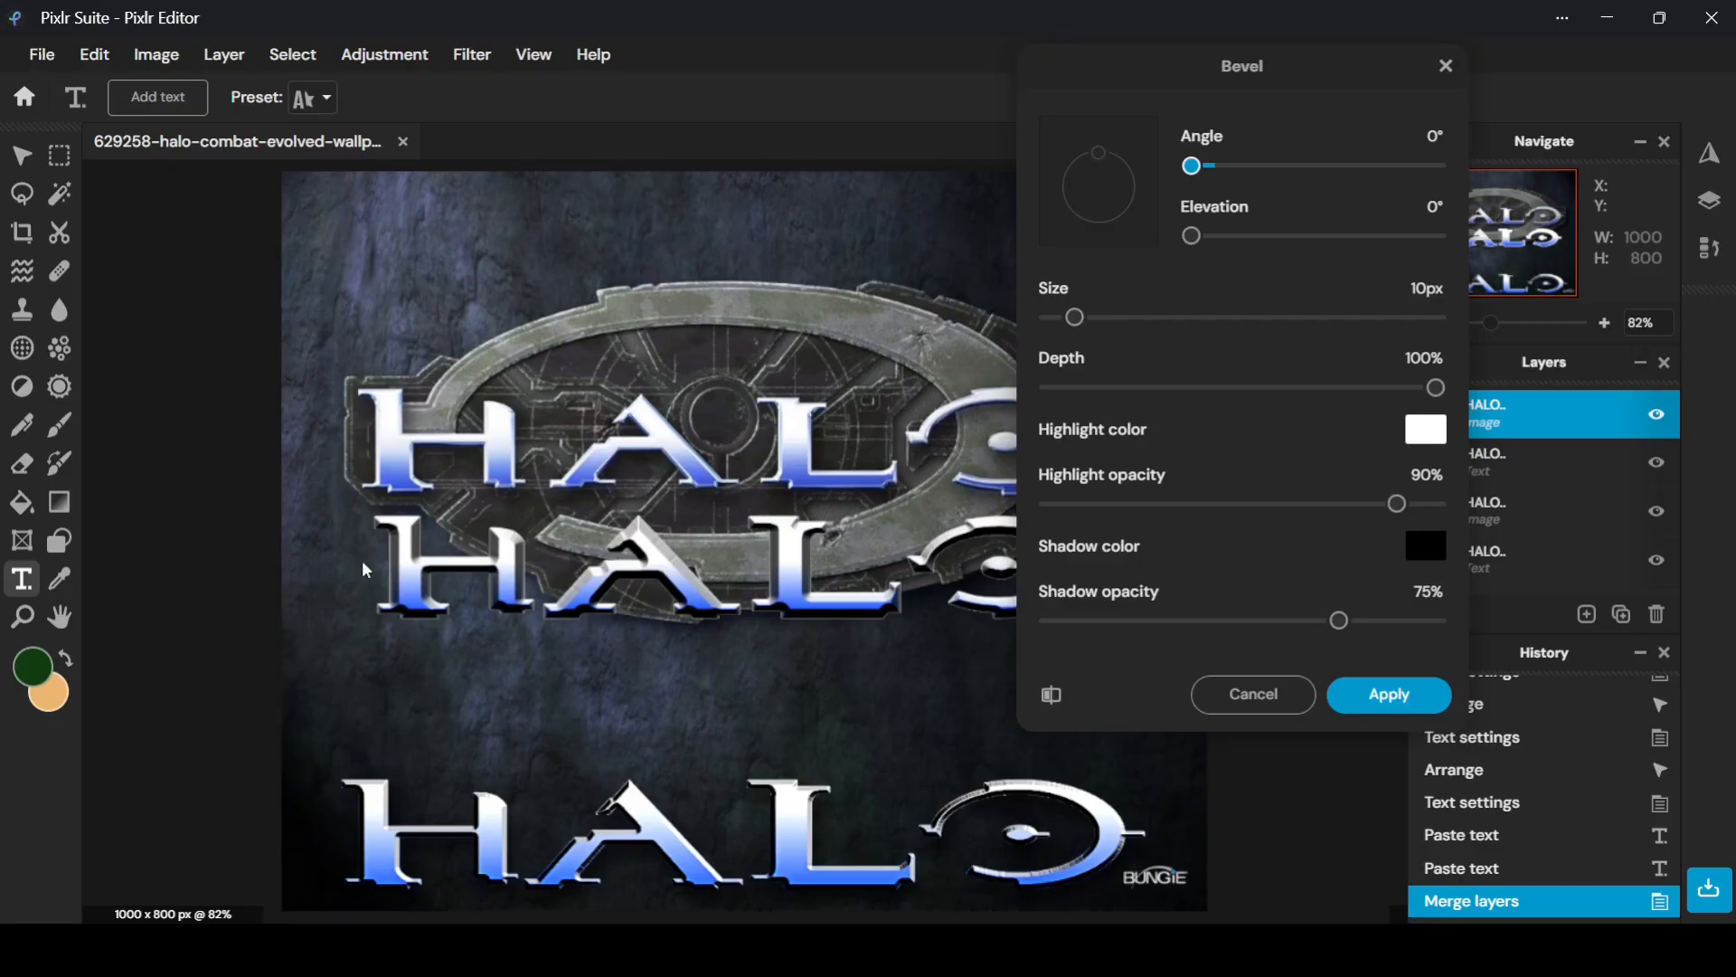
pyautogui.moveTo(1397, 503); pyautogui.dragTo(1574, 509)
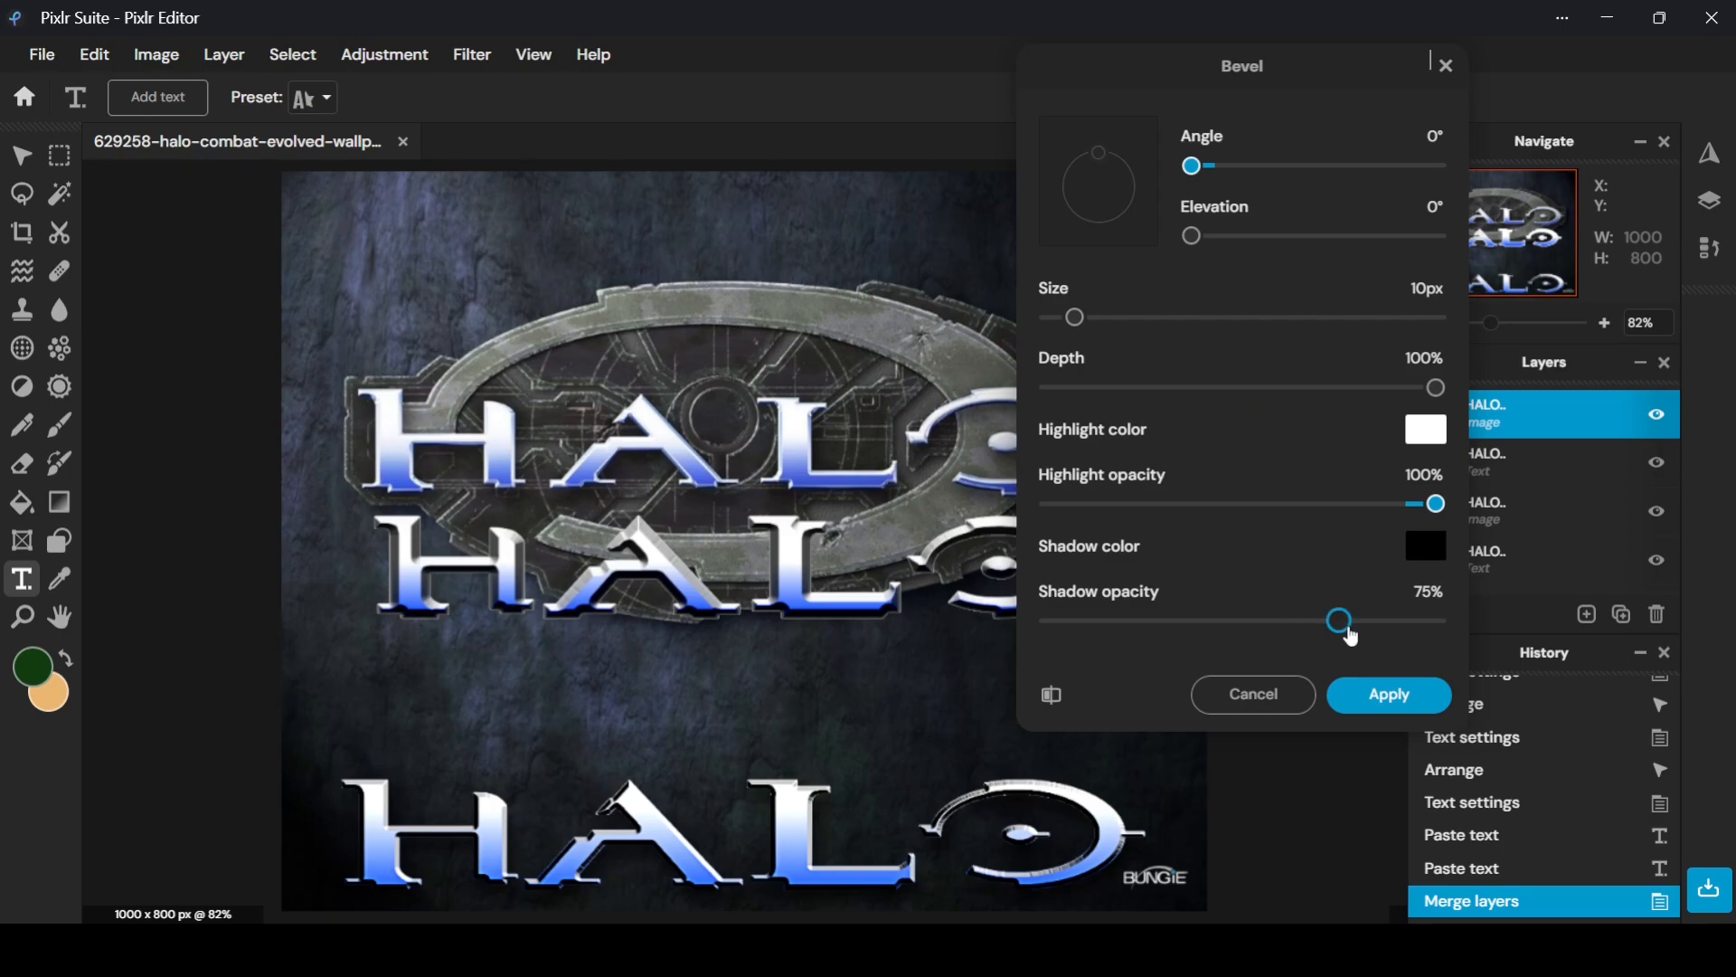
# Set the bevel's size to 5 px and its shadow opacity to 90%, and apply the bevel
pyautogui.moveTo(1342, 623); pyautogui.dragTo(1369, 768)
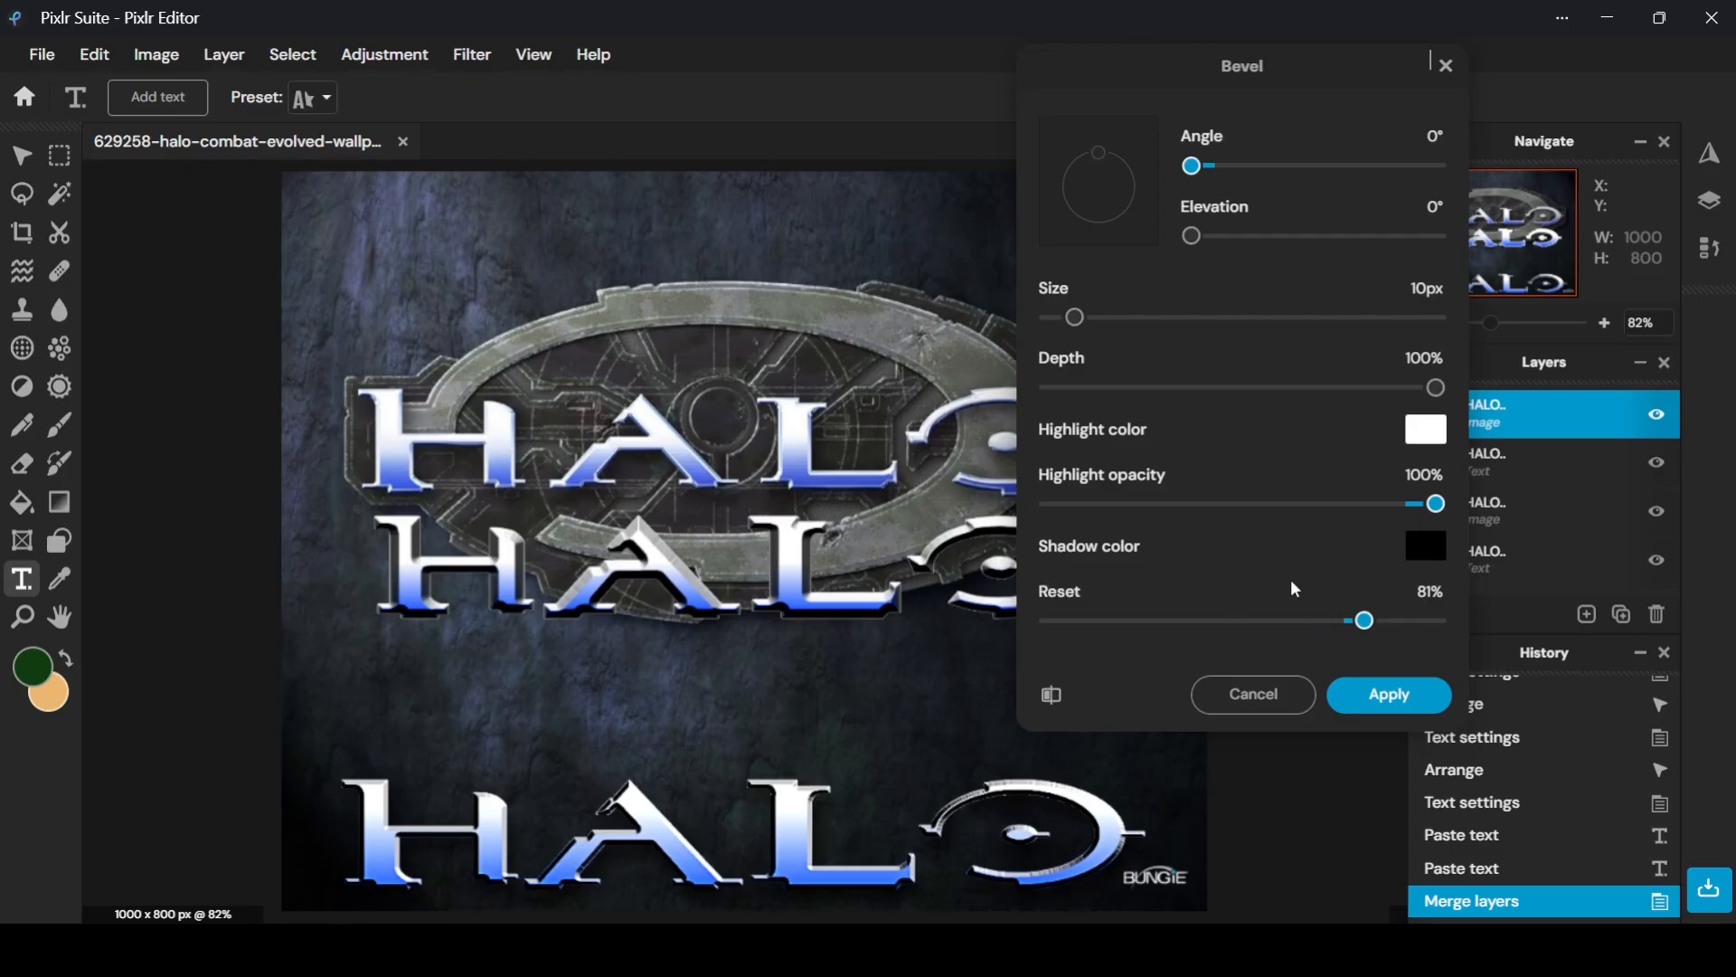
pyautogui.moveTo(1364, 620); pyautogui.dragTo(1311, 654)
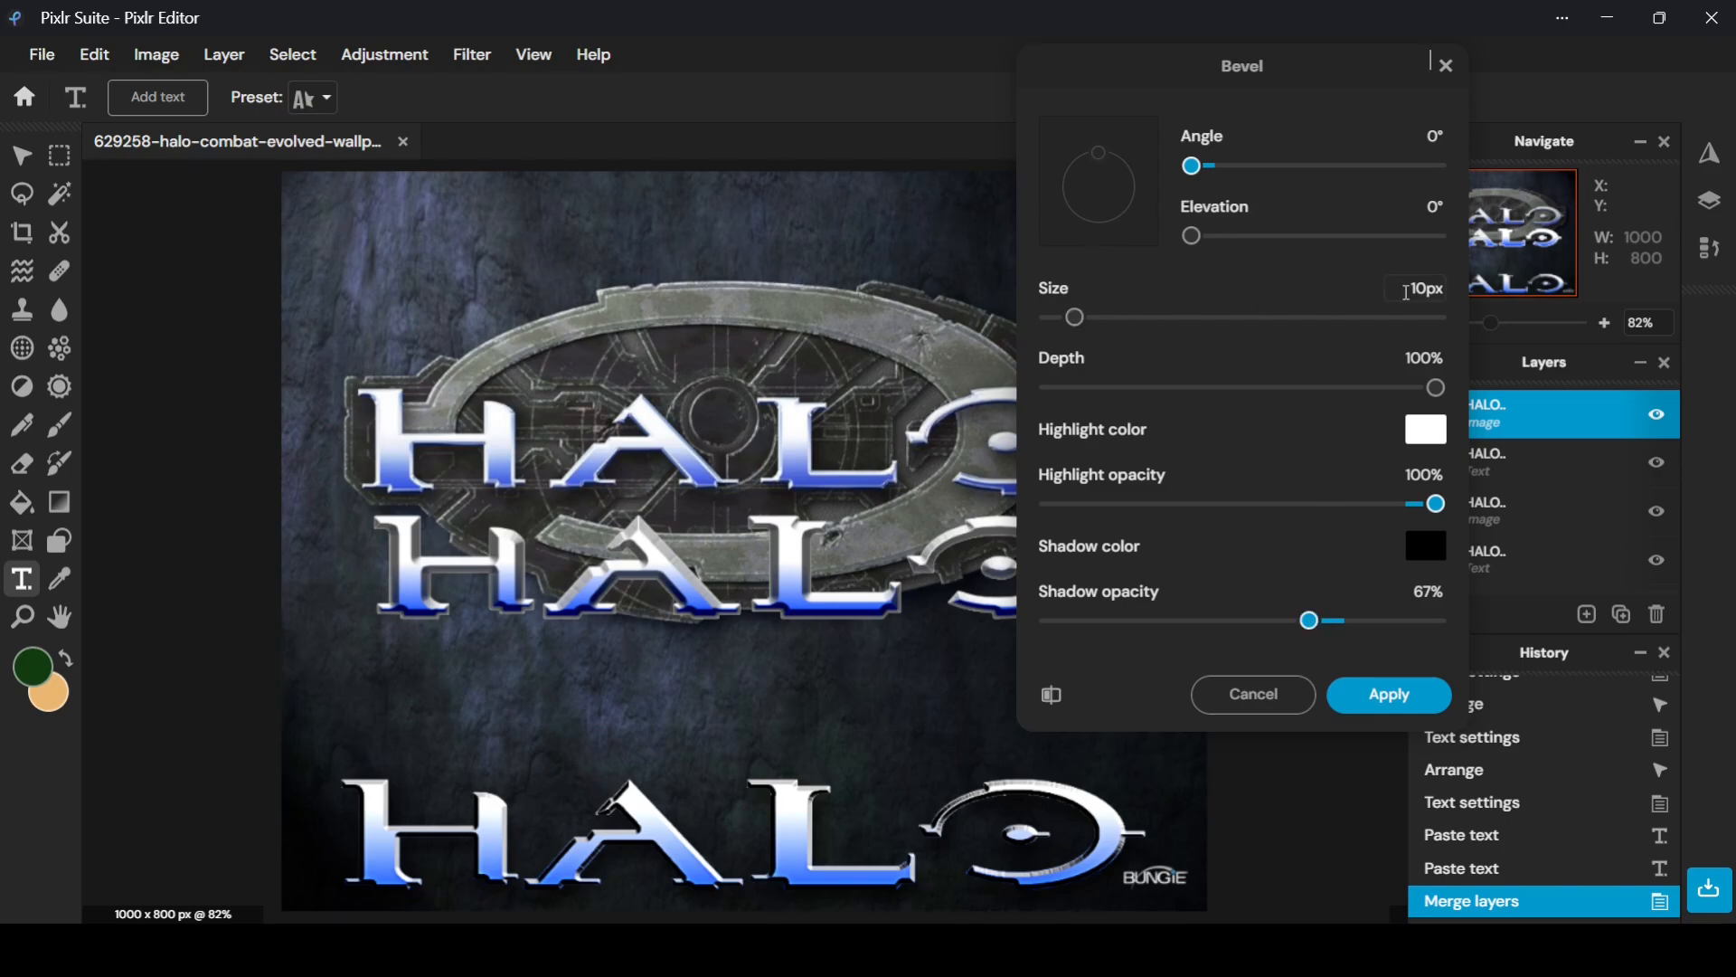
pyautogui.moveTo(1406, 291); pyautogui.dragTo(1420, 288)
pyautogui.write('5')
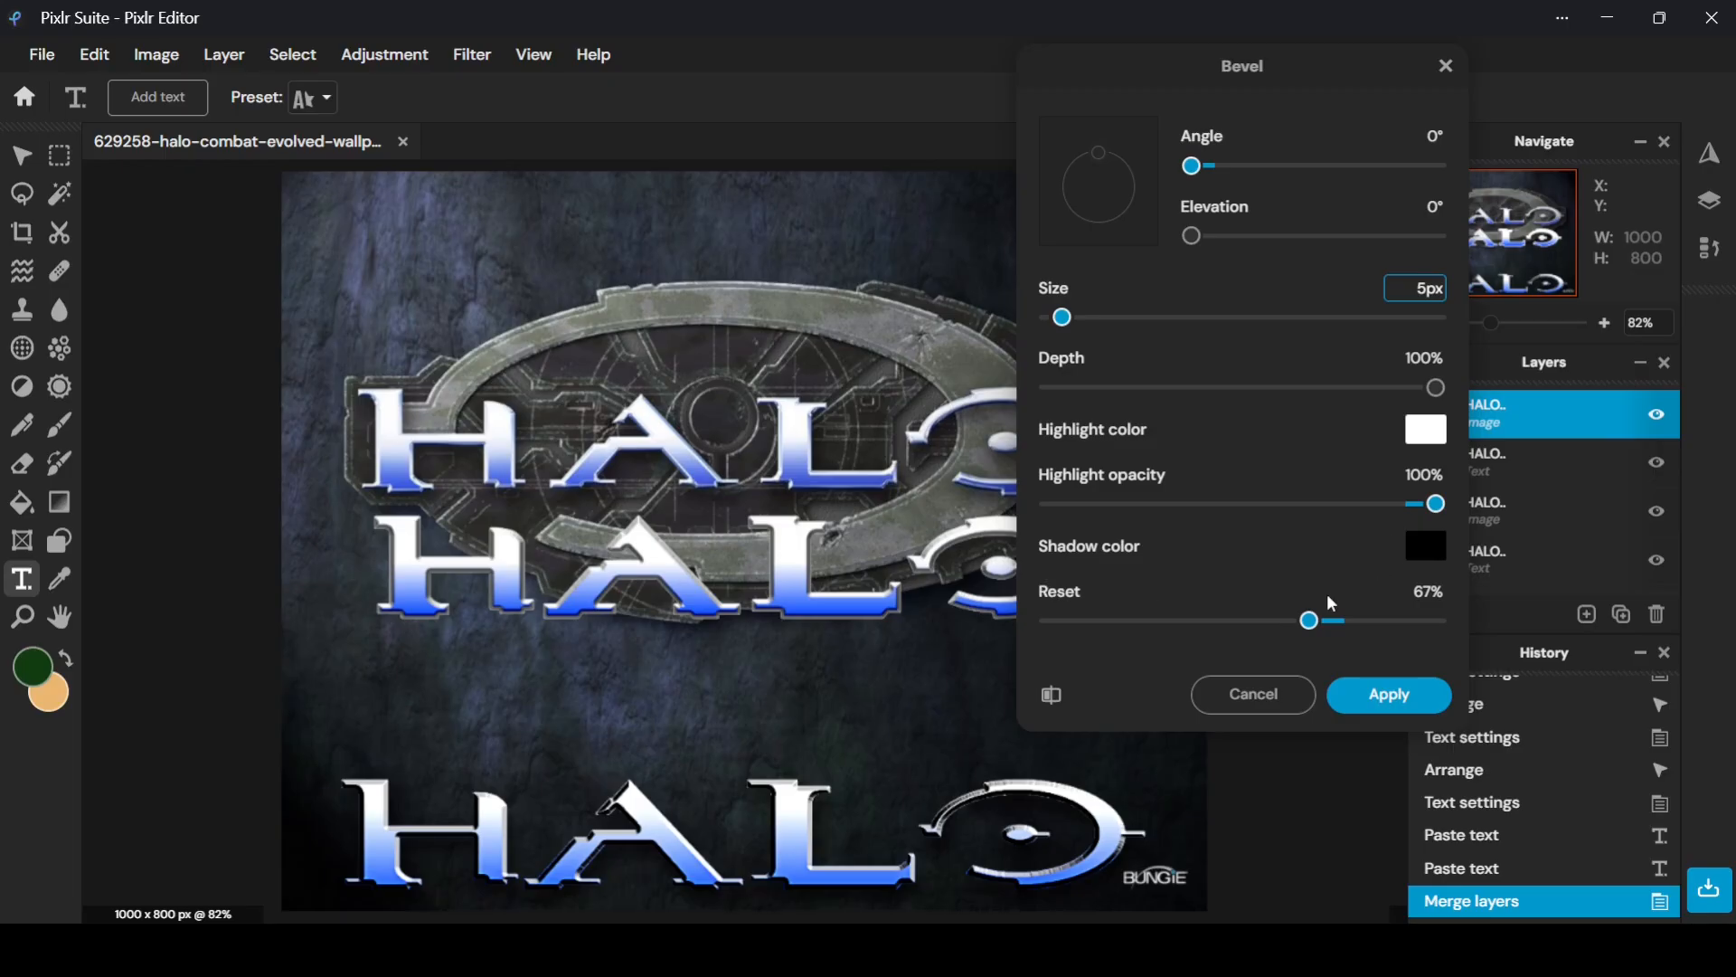
pyautogui.moveTo(1307, 622); pyautogui.dragTo(1437, 618)
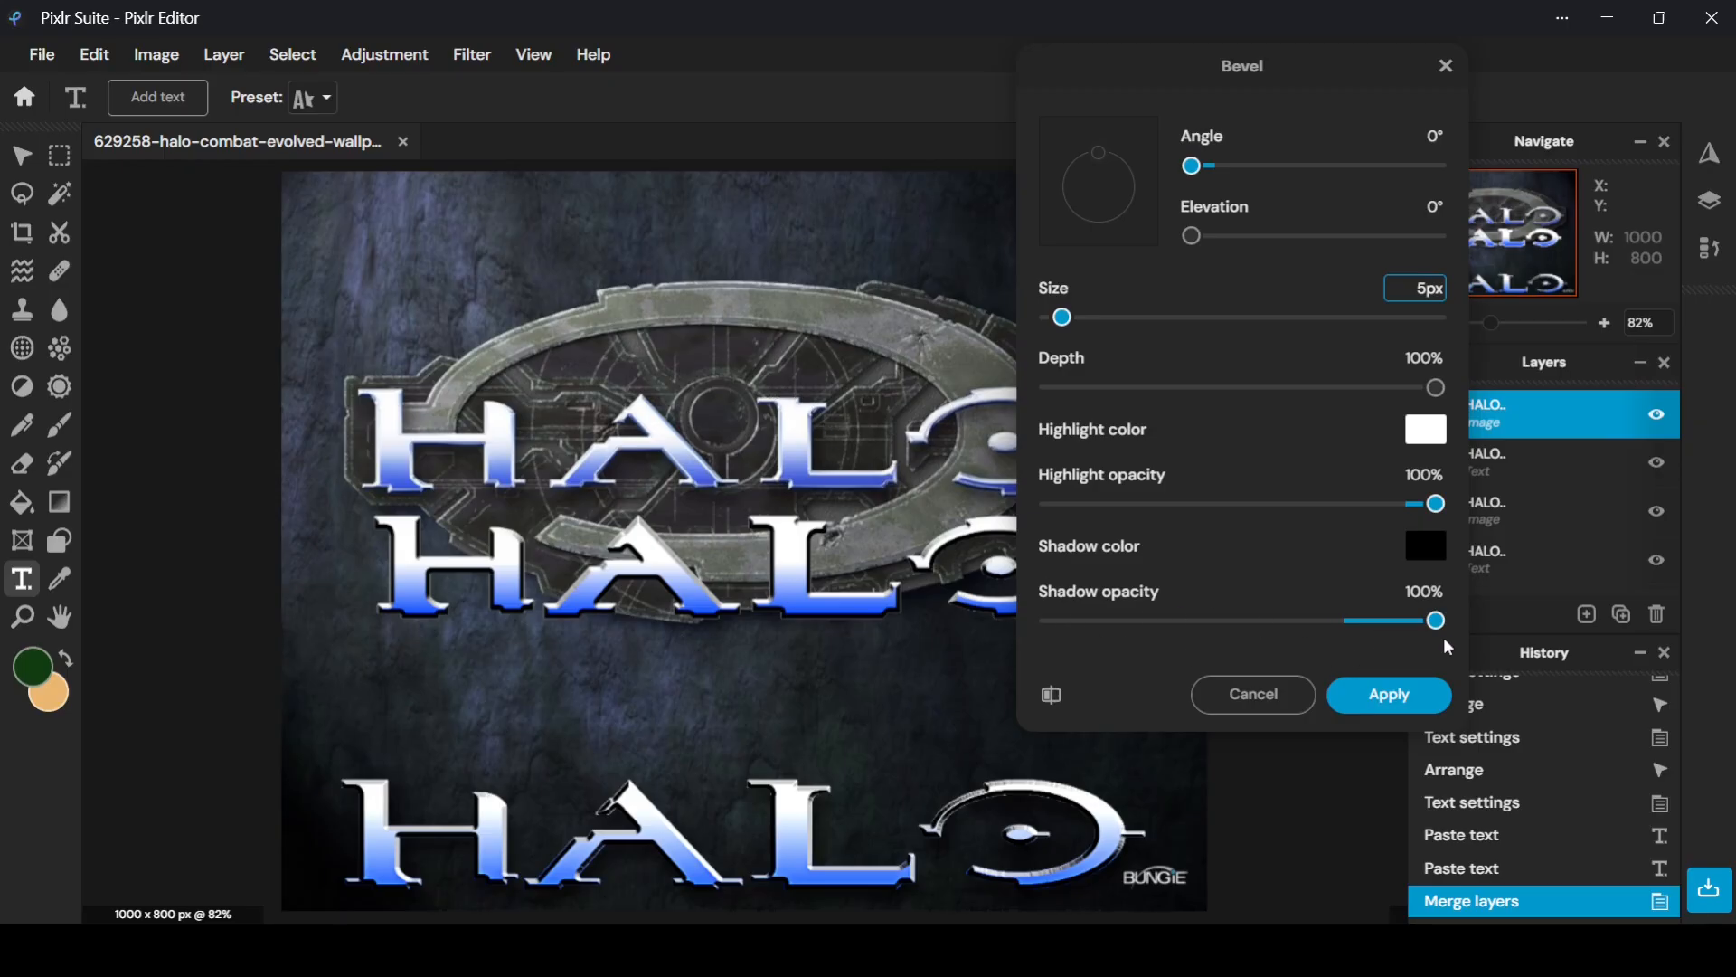
pyautogui.moveTo(1433, 619); pyautogui.dragTo(1343, 641)
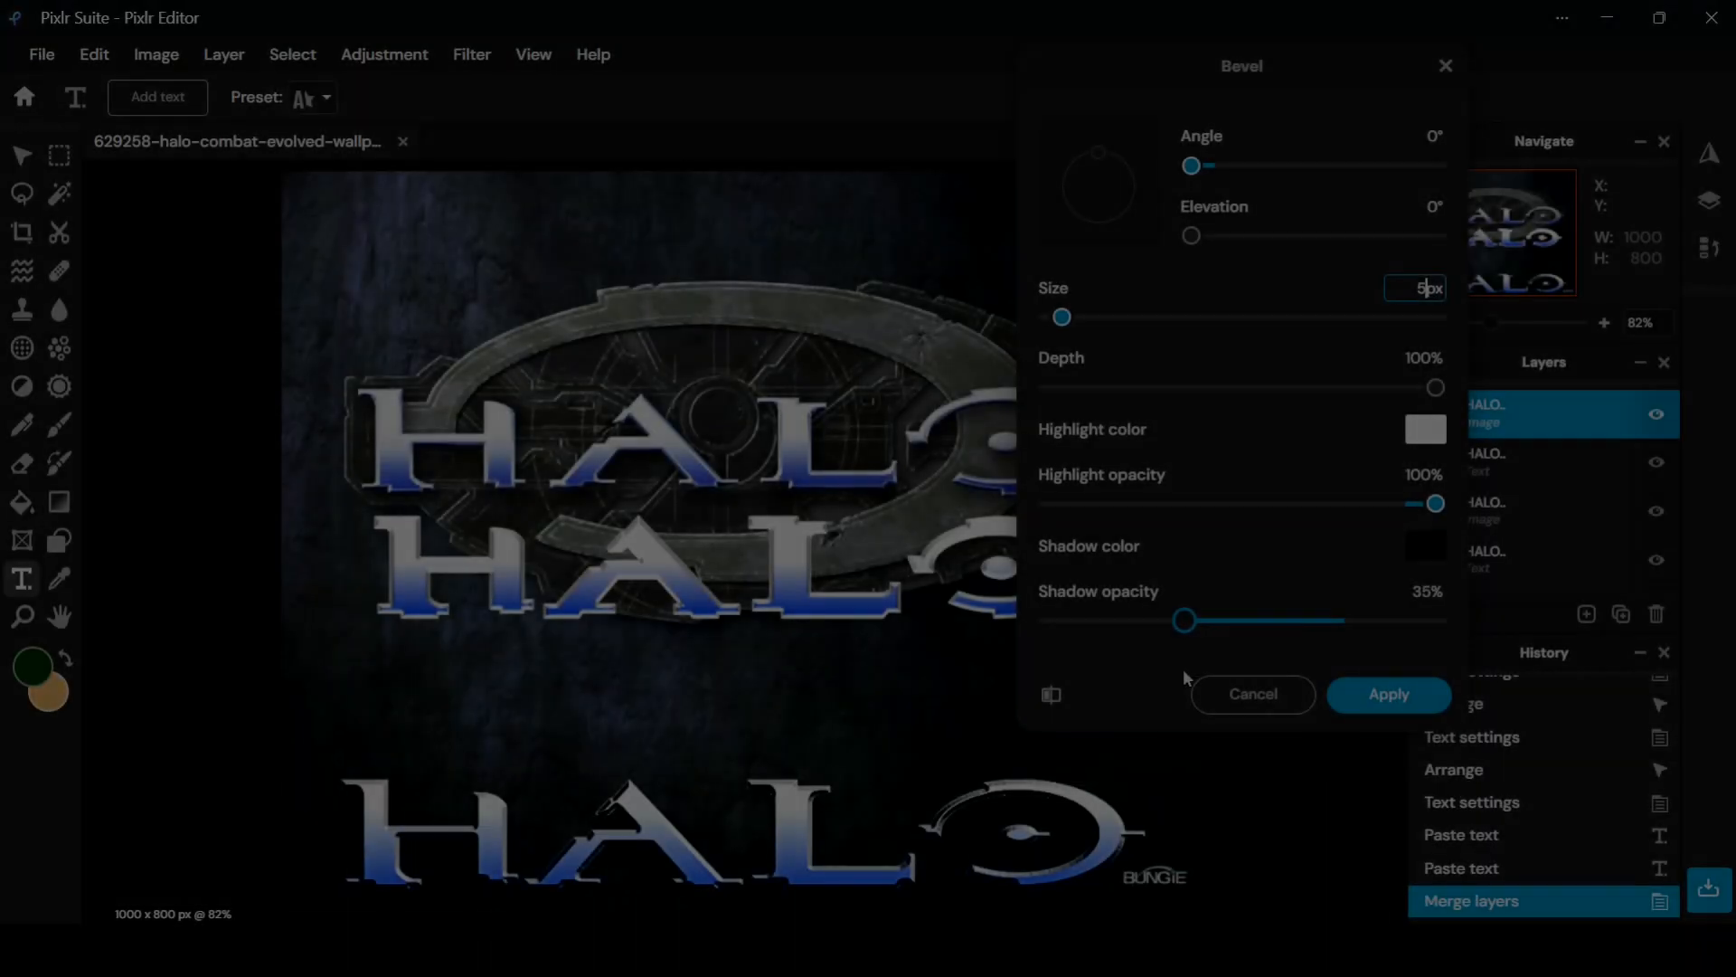
pyautogui.moveTo(1184, 673); pyautogui.dragTo(1403, 656)
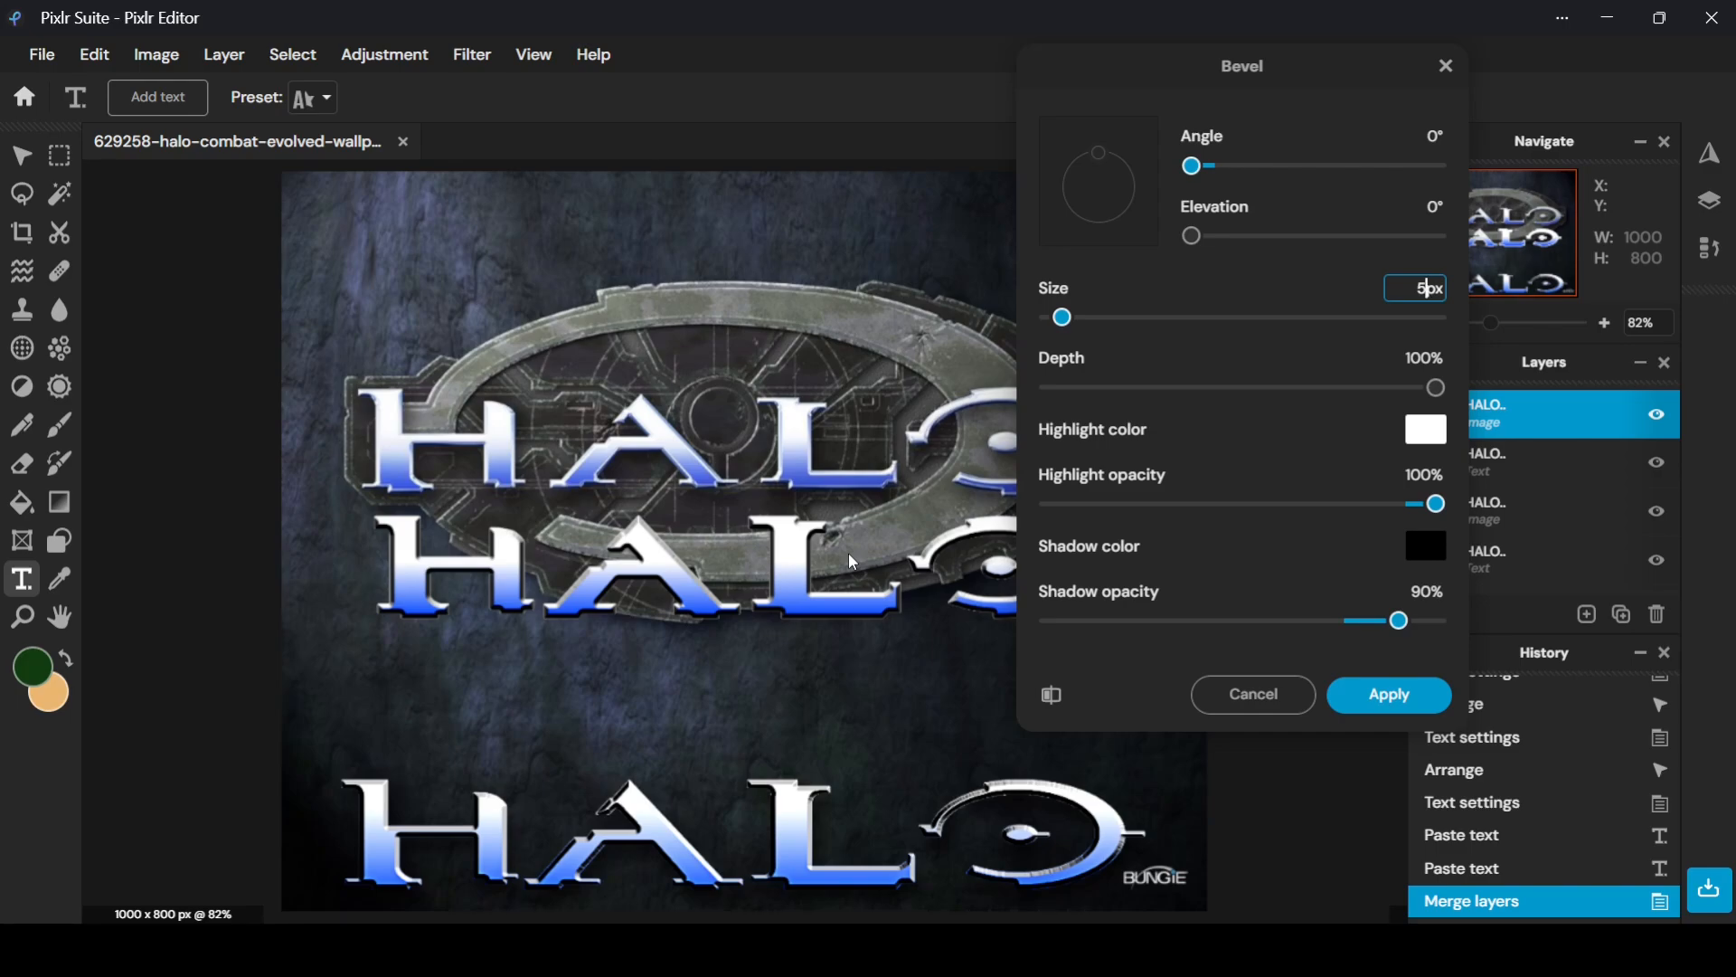
pyautogui.click(1393, 694)
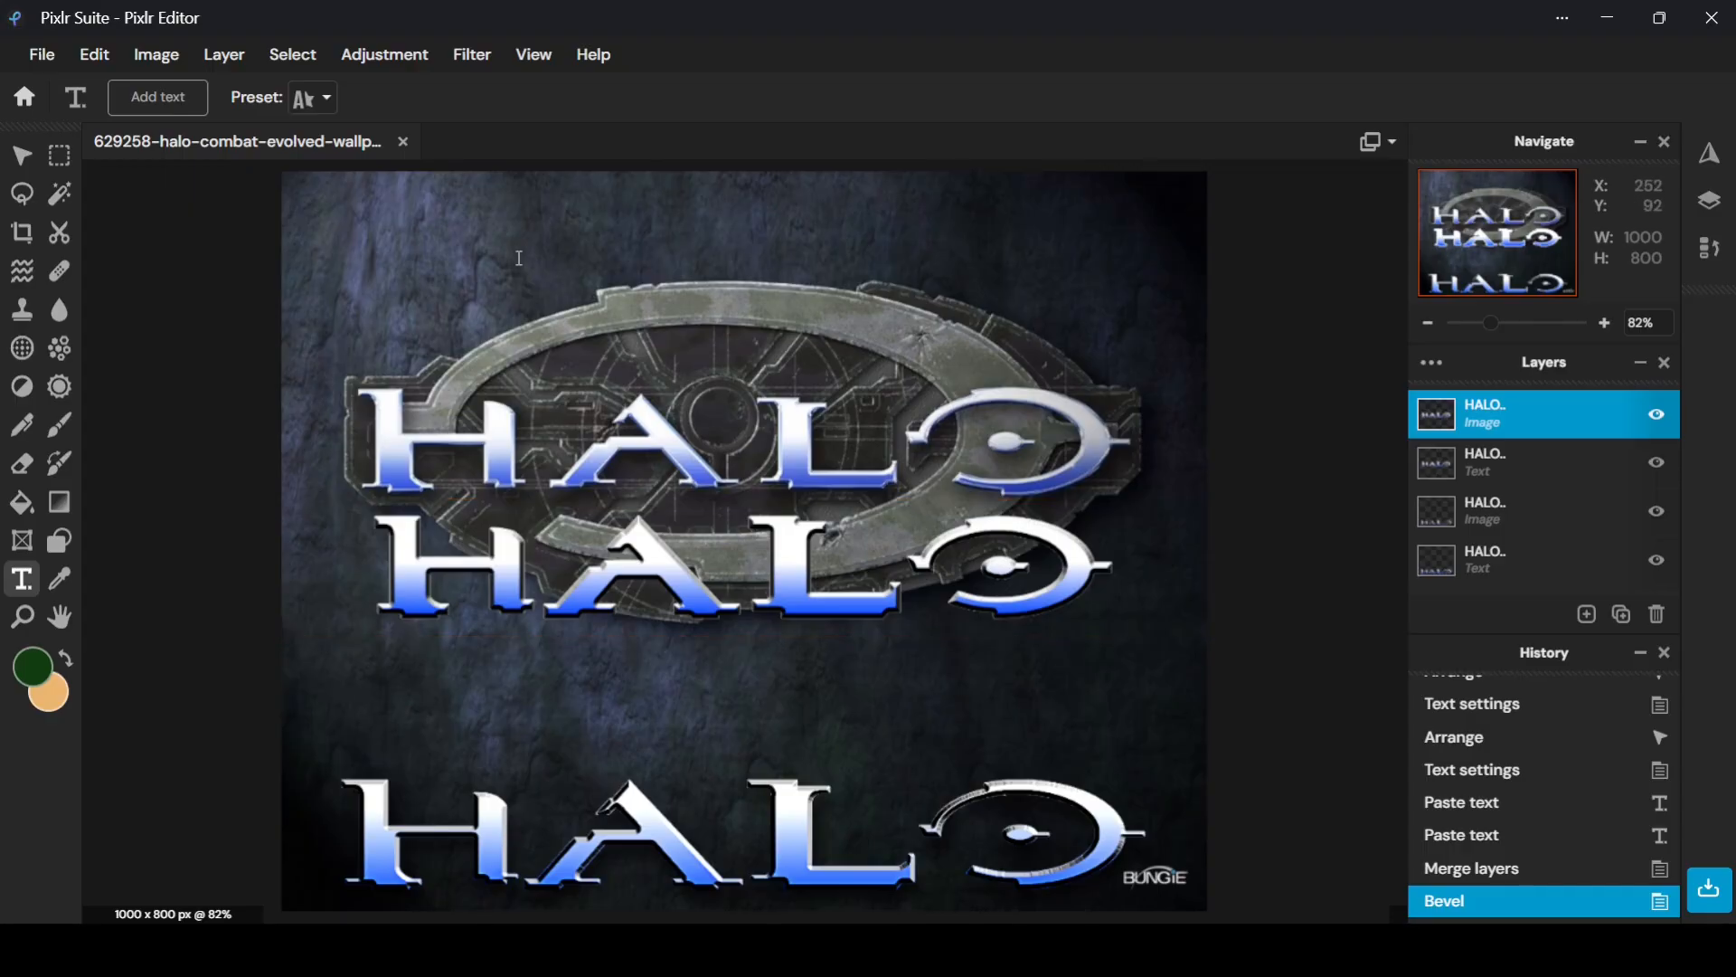
# Start an inner glow on the topmost HALO image layer and set the glow colour to #000000
pyautogui.click(629, 583)
pyautogui.click(471, 54)
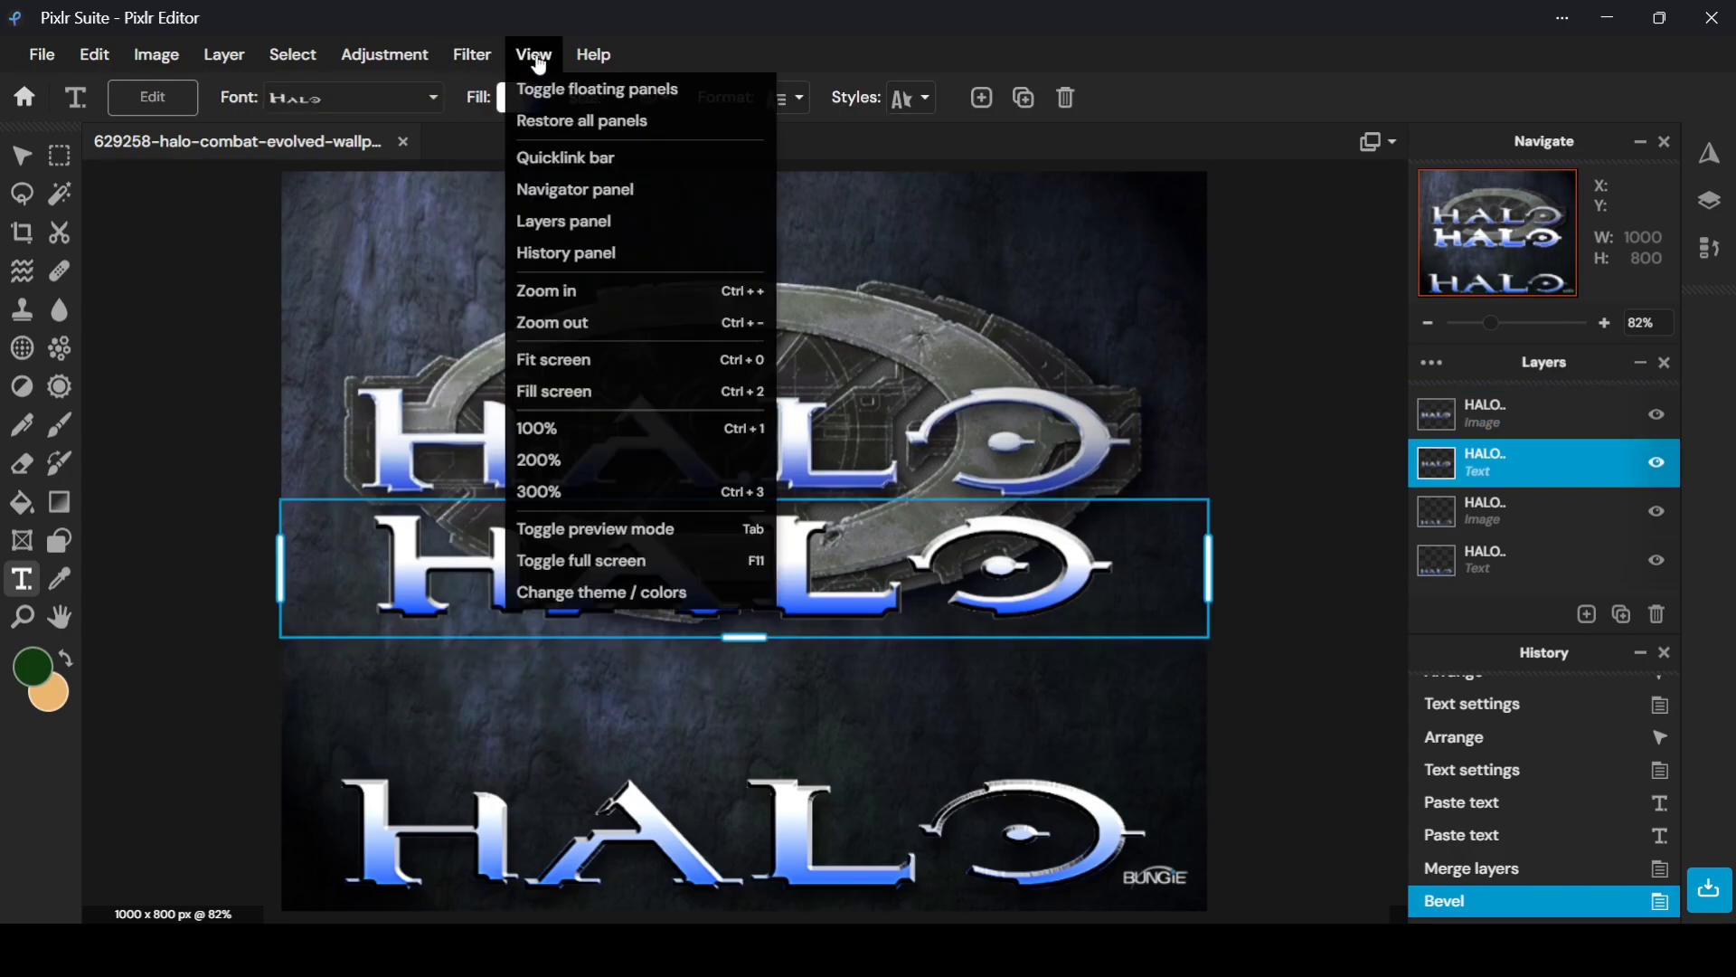
pyautogui.click(1546, 420)
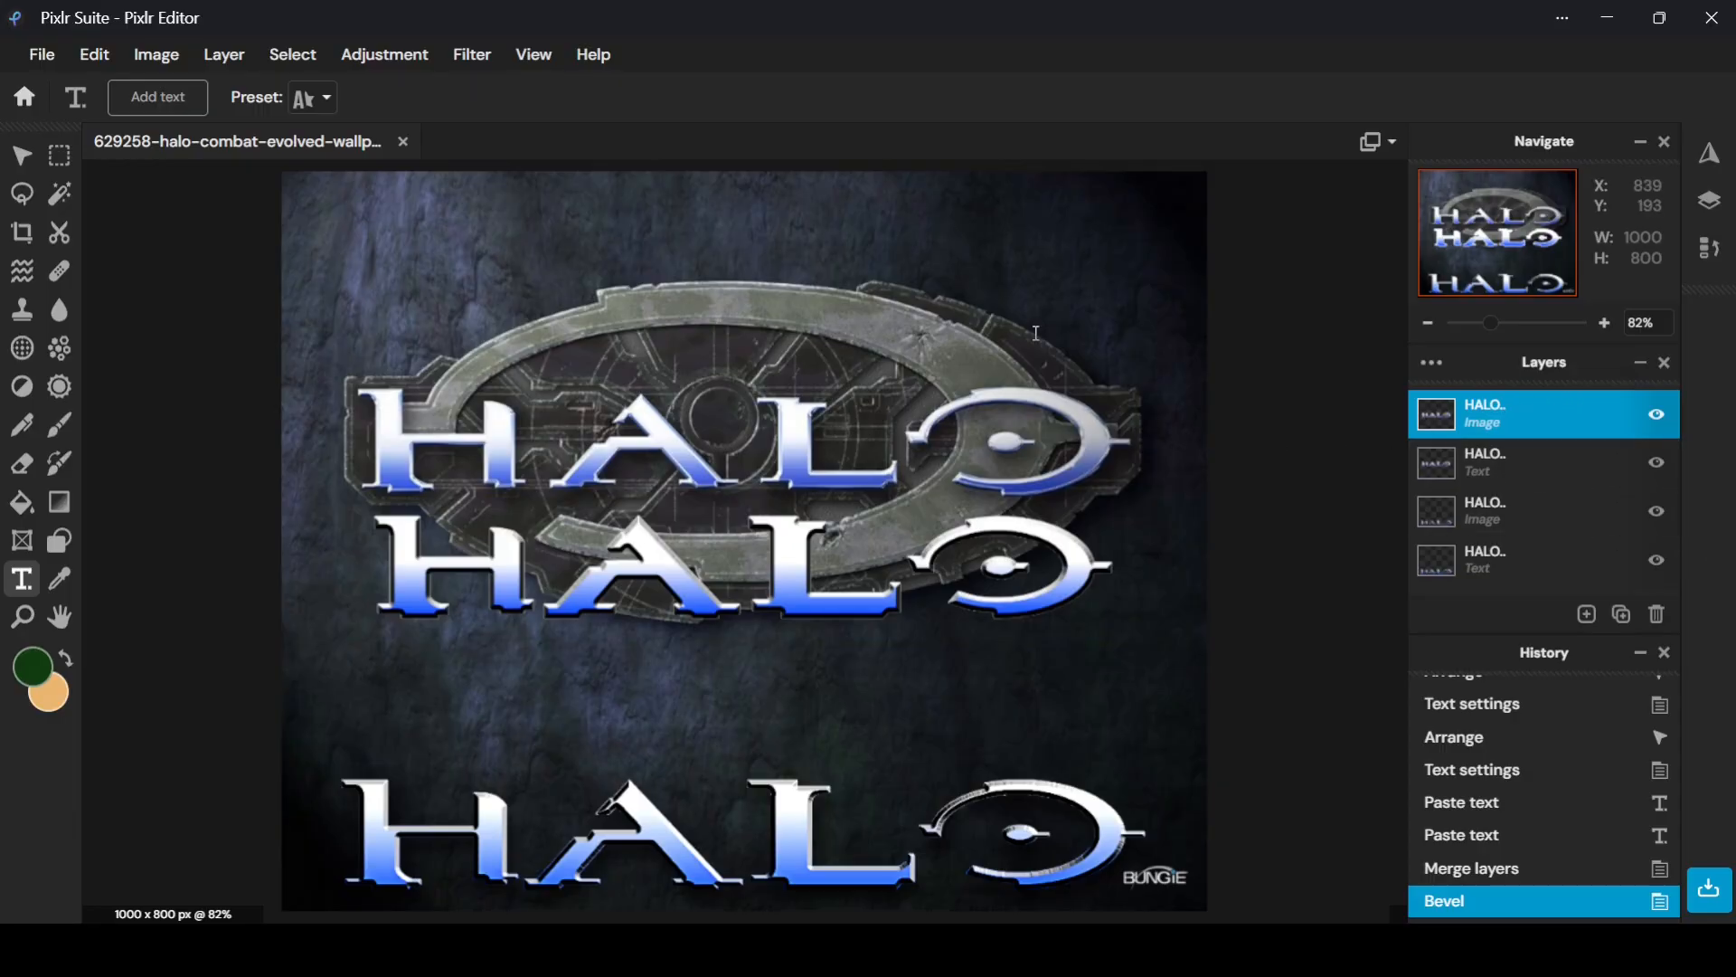
pyautogui.click(462, 56)
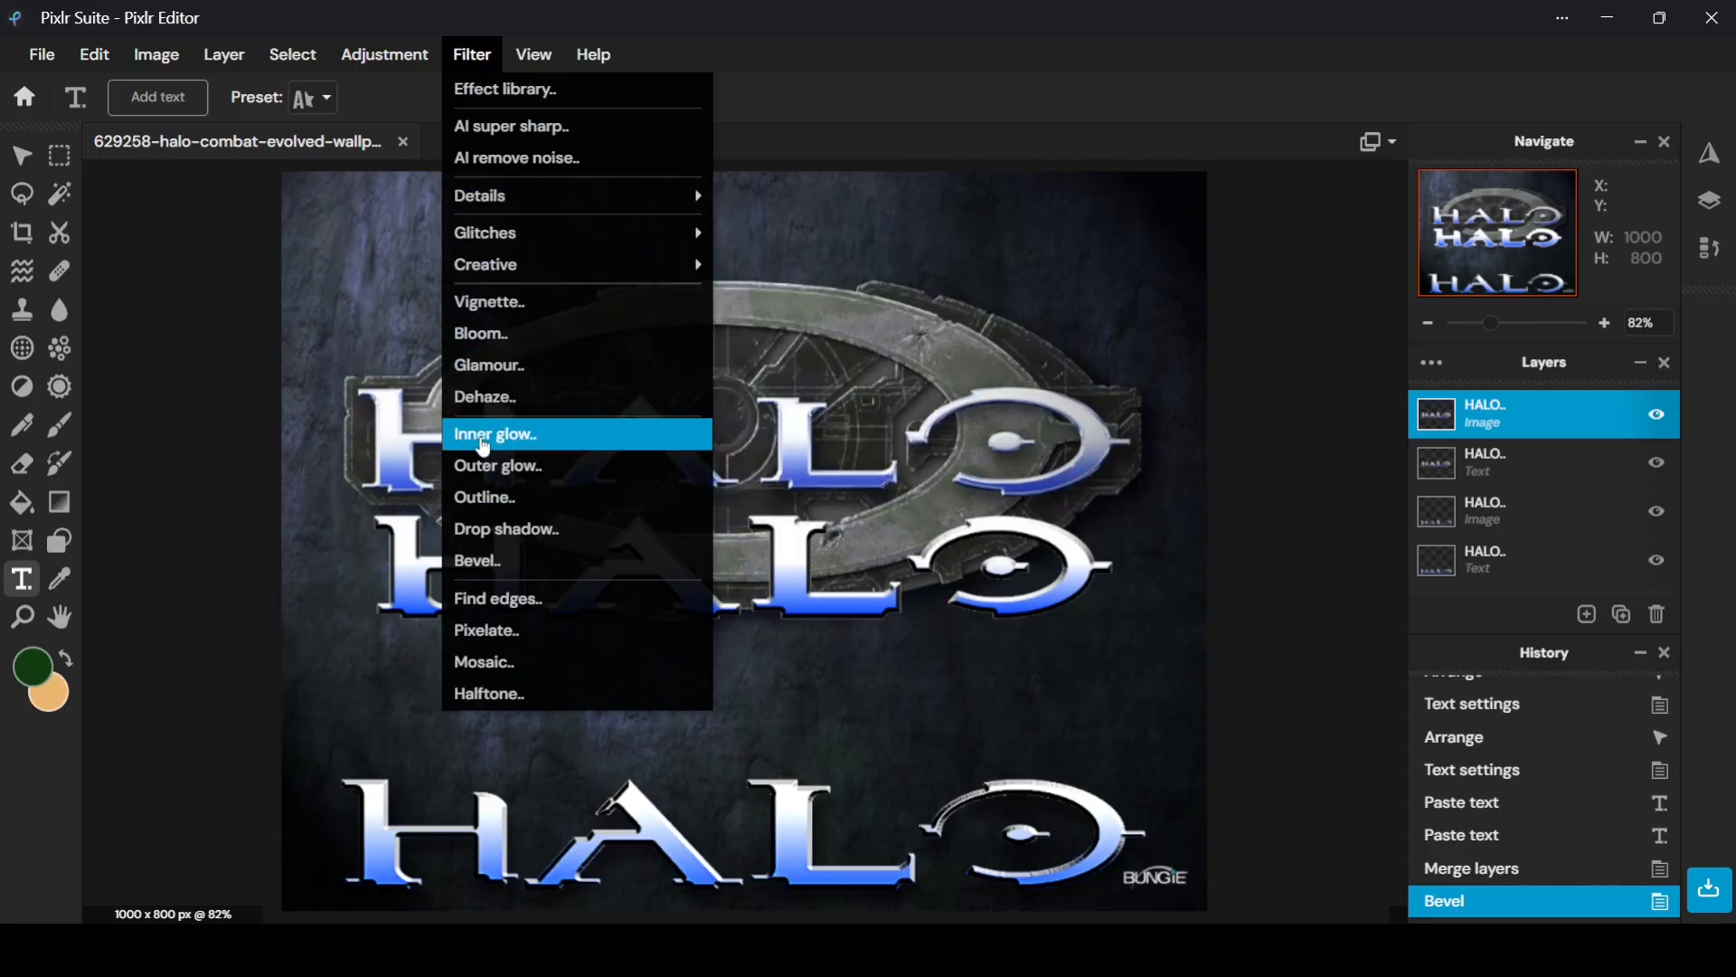
pyautogui.click(482, 446)
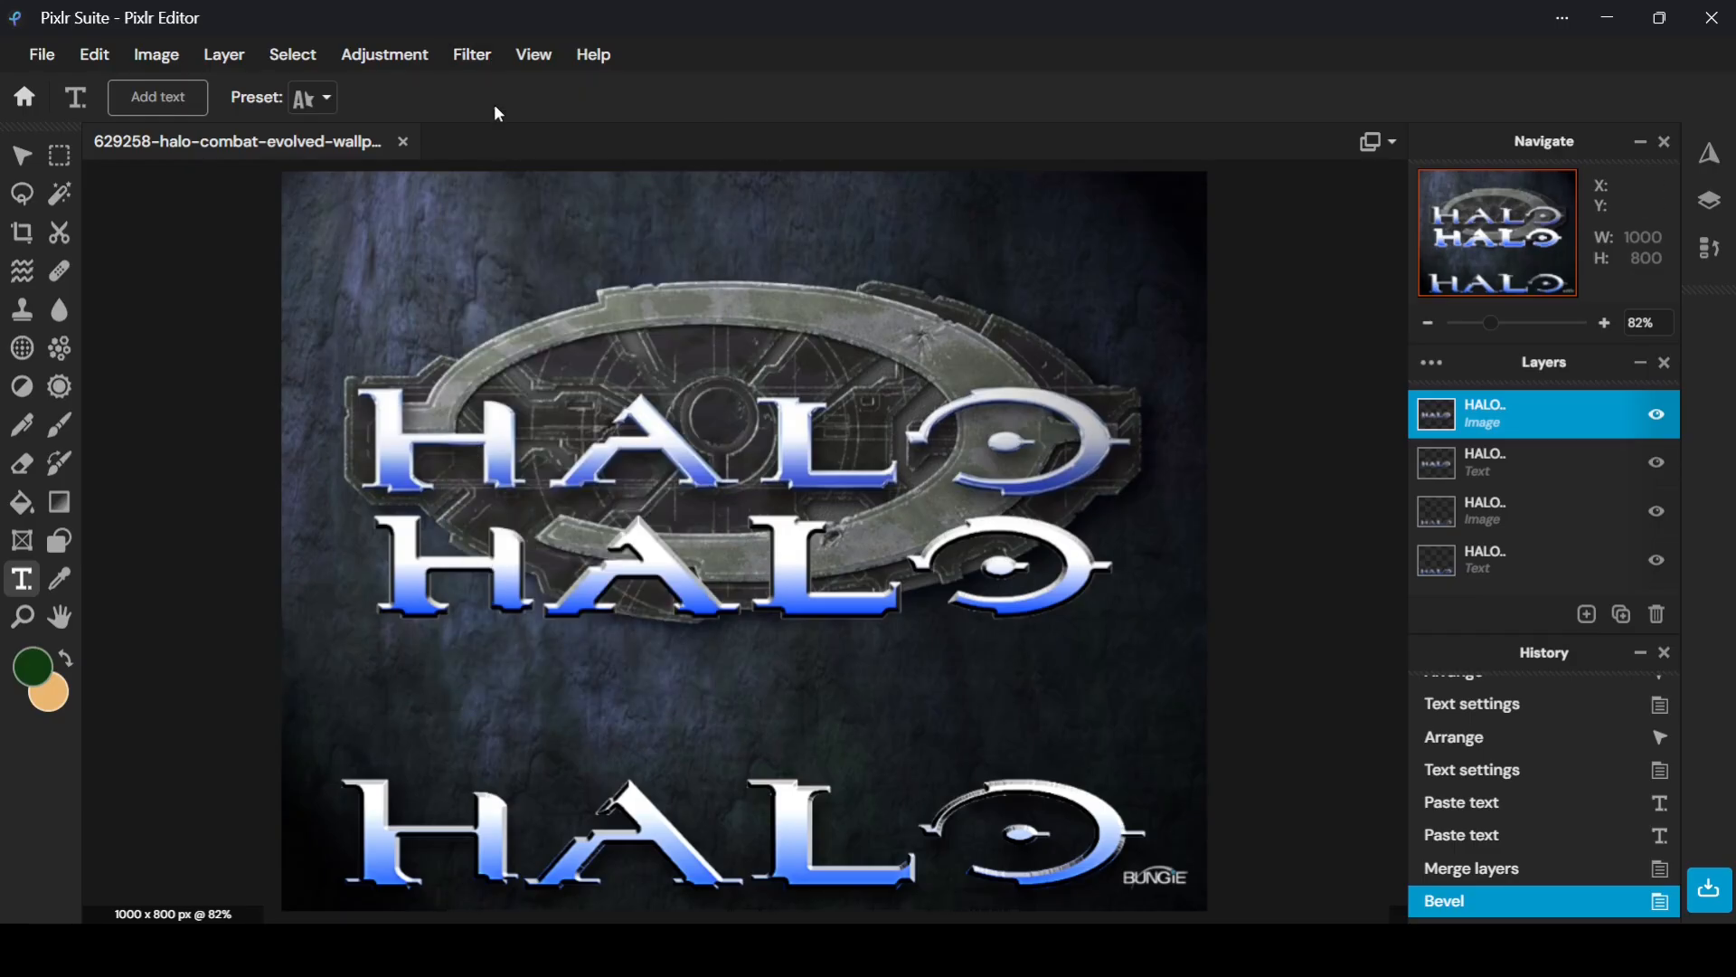
pyautogui.click(480, 53)
pyautogui.click(549, 435)
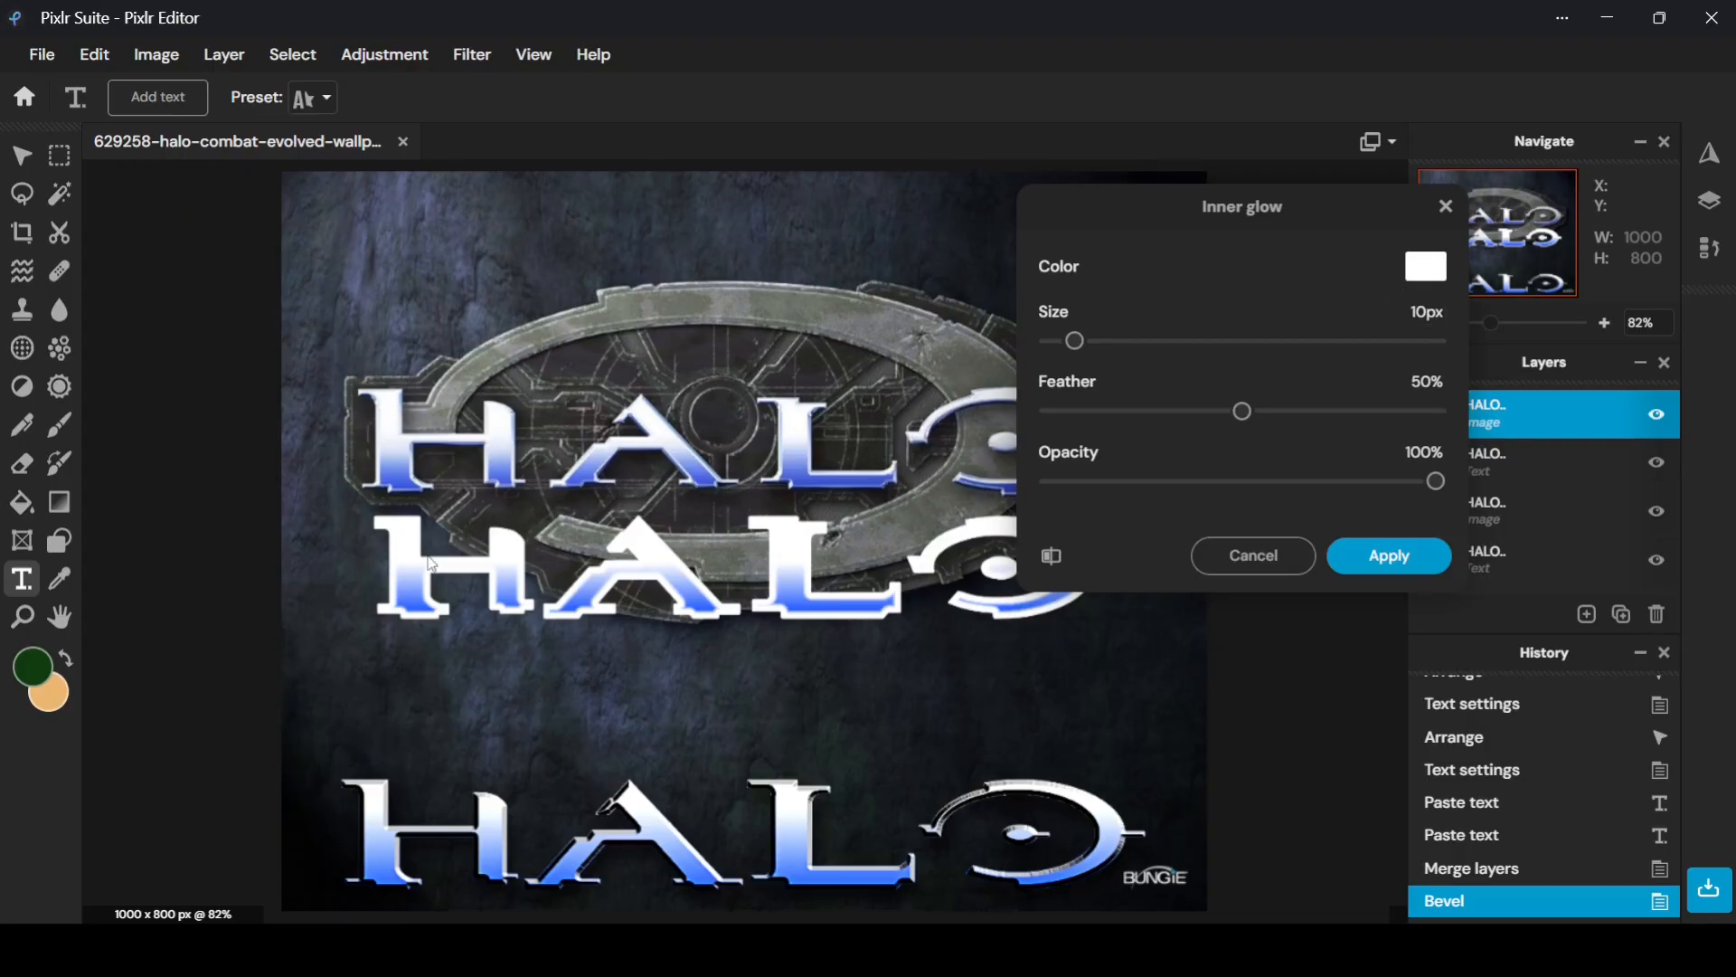
pyautogui.click(1426, 271)
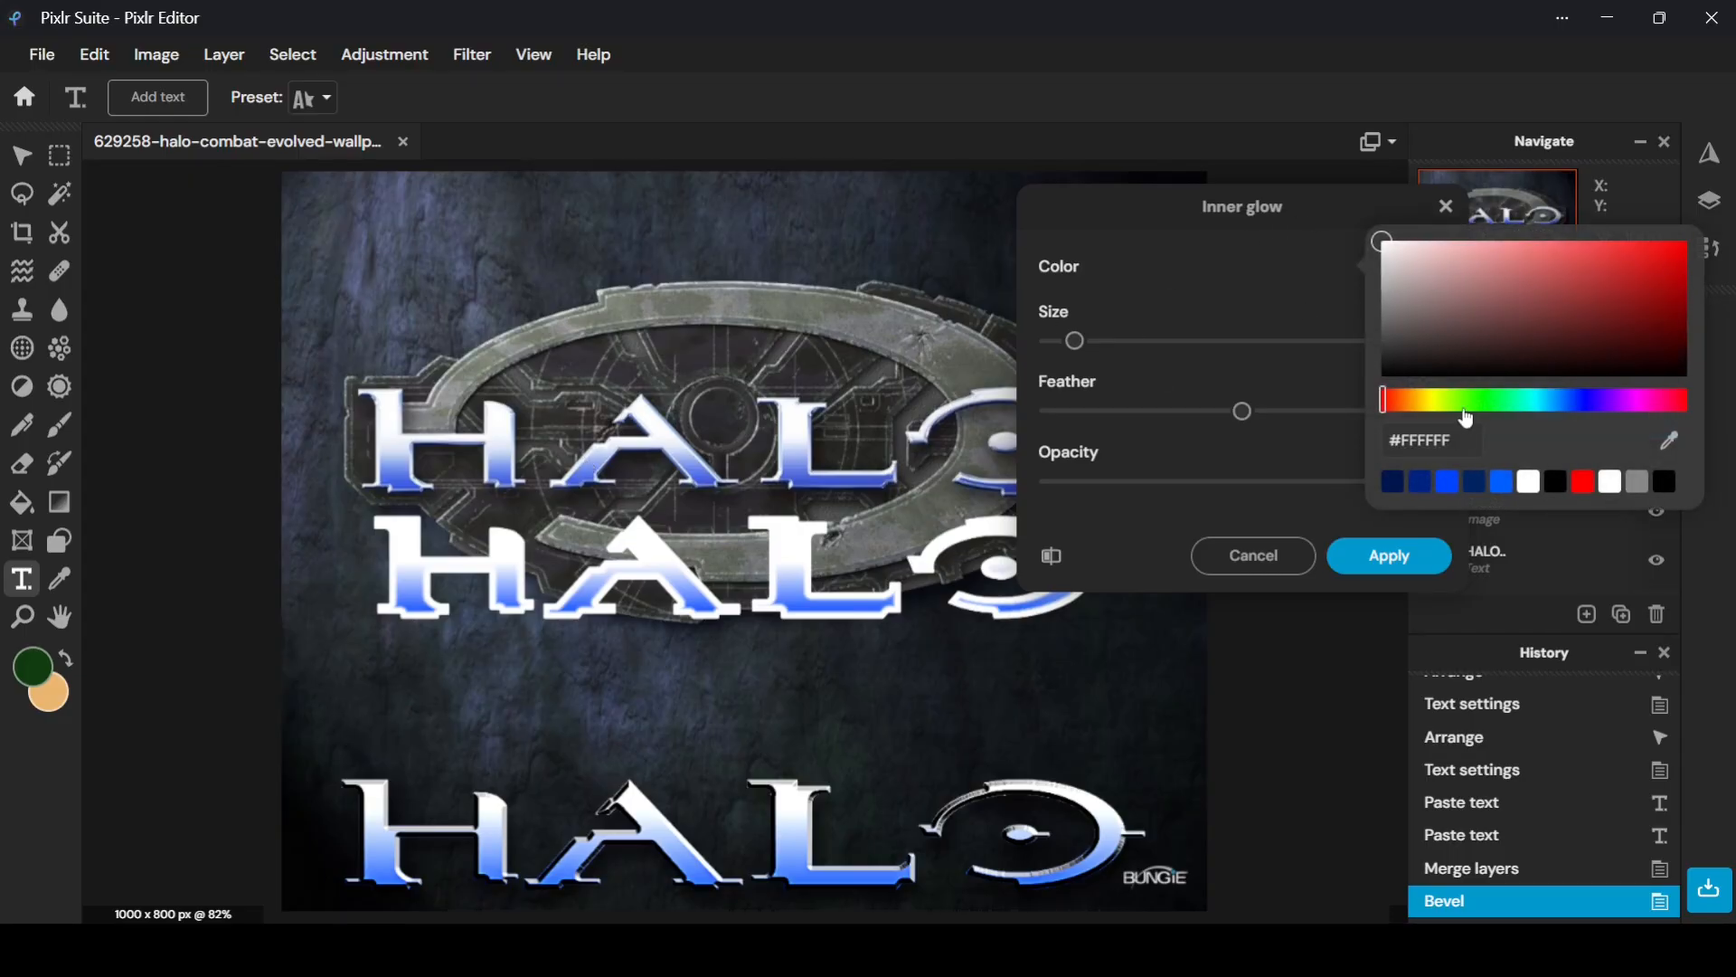
pyautogui.click(1555, 481)
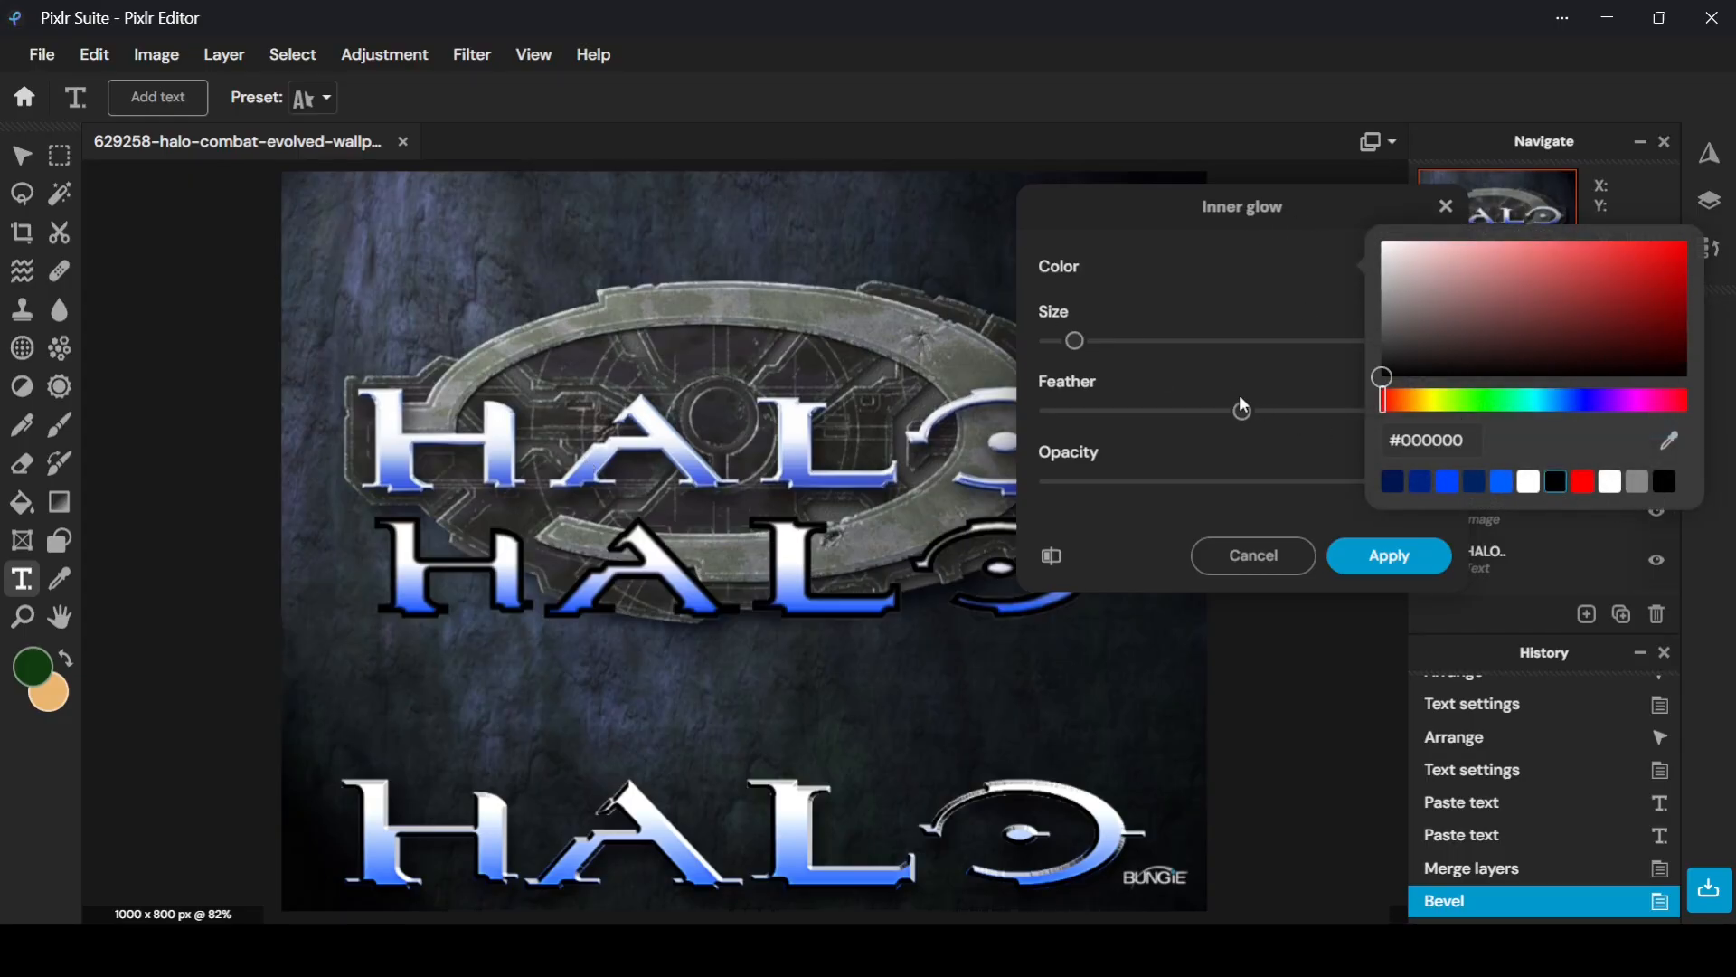
pyautogui.click(1220, 333)
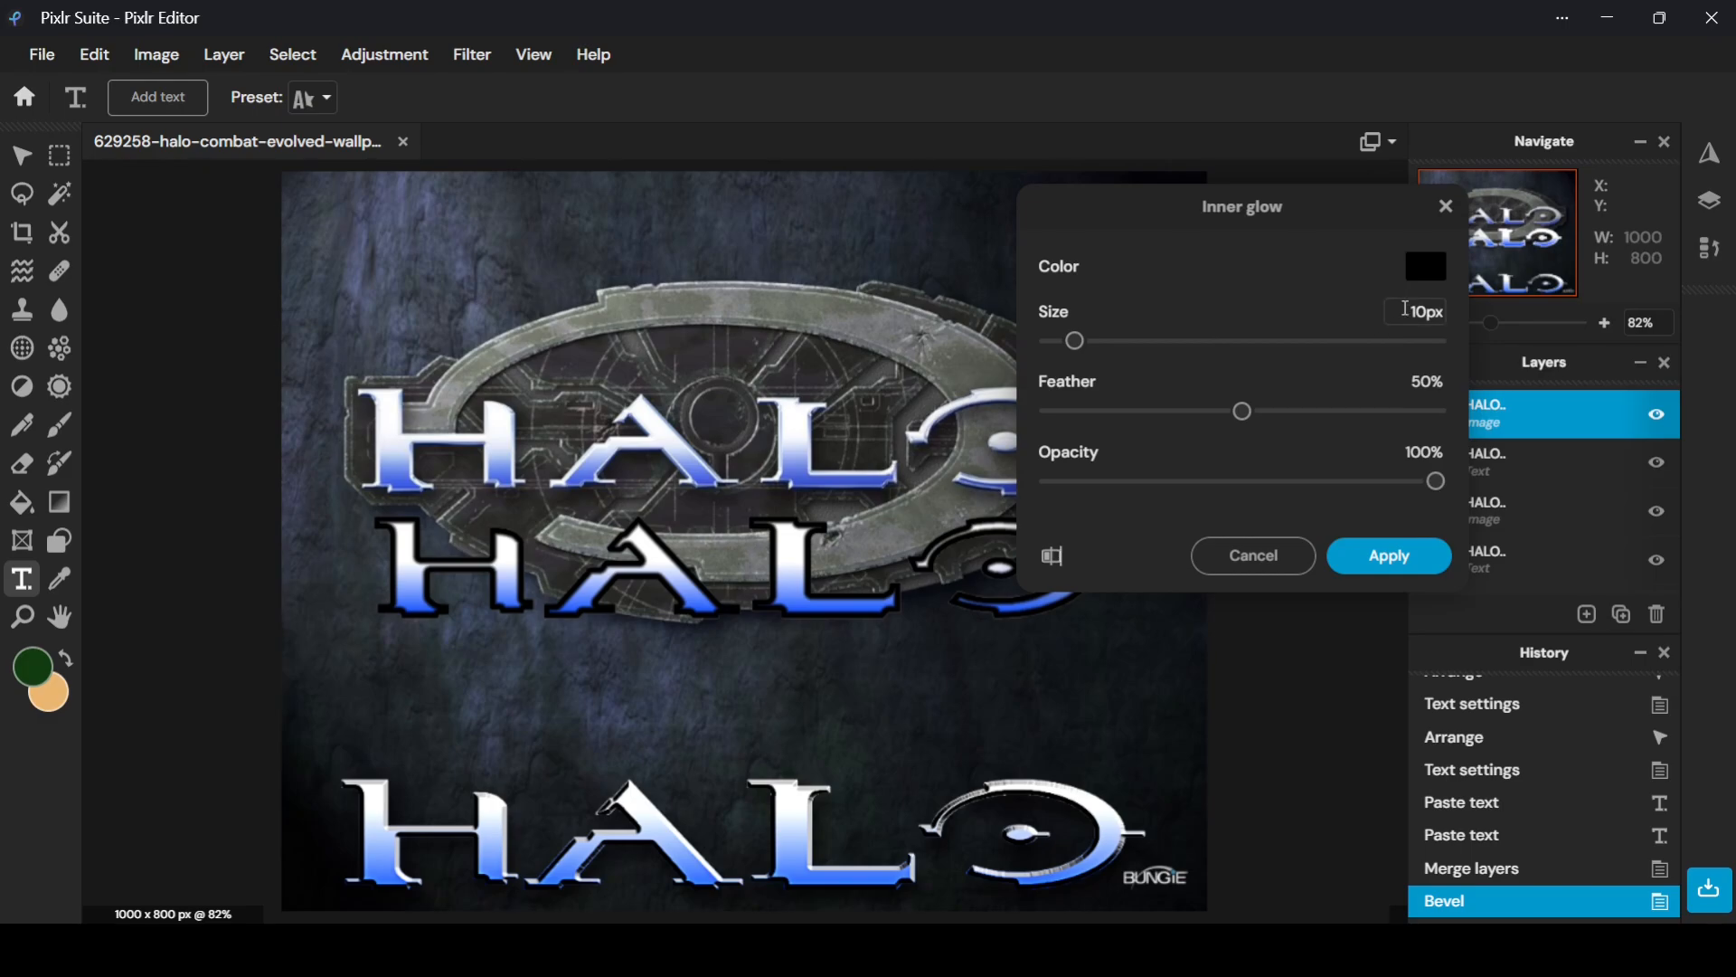
# Set the inner glow's size to 2 px, keep its opacity at 100%, and uncover the whole lettering
pyautogui.doubleClick(1421, 313)
pyautogui.write('2')
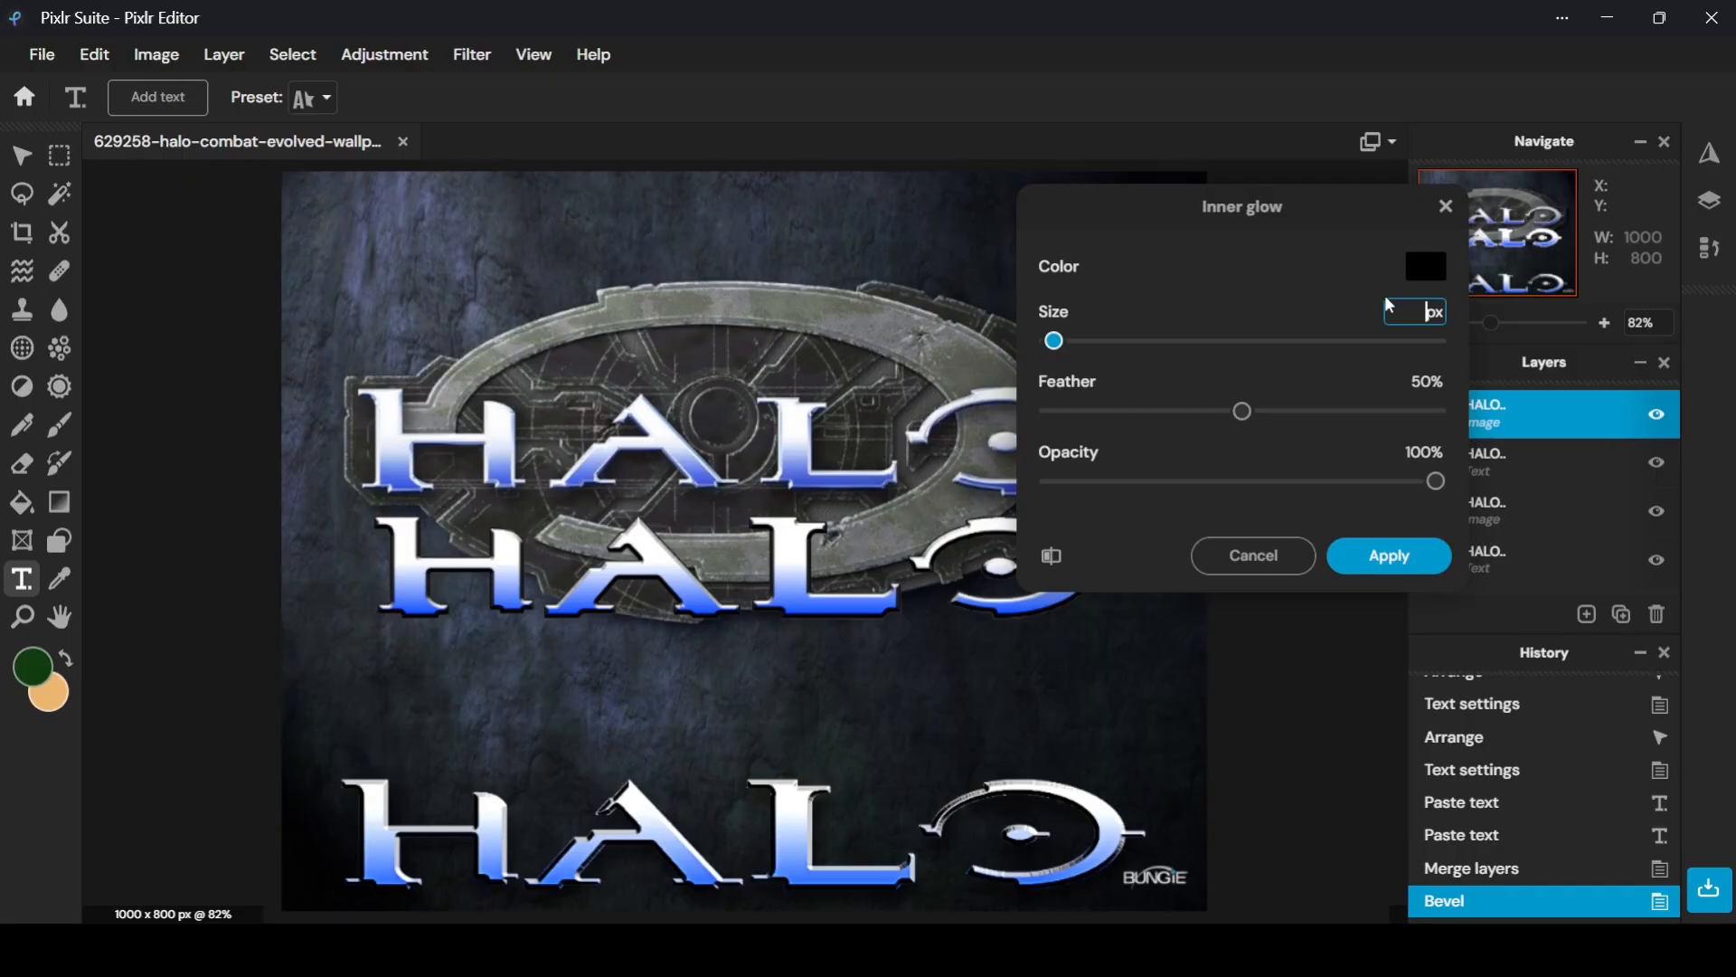
pyautogui.press('BackSpace')
pyautogui.write('4')
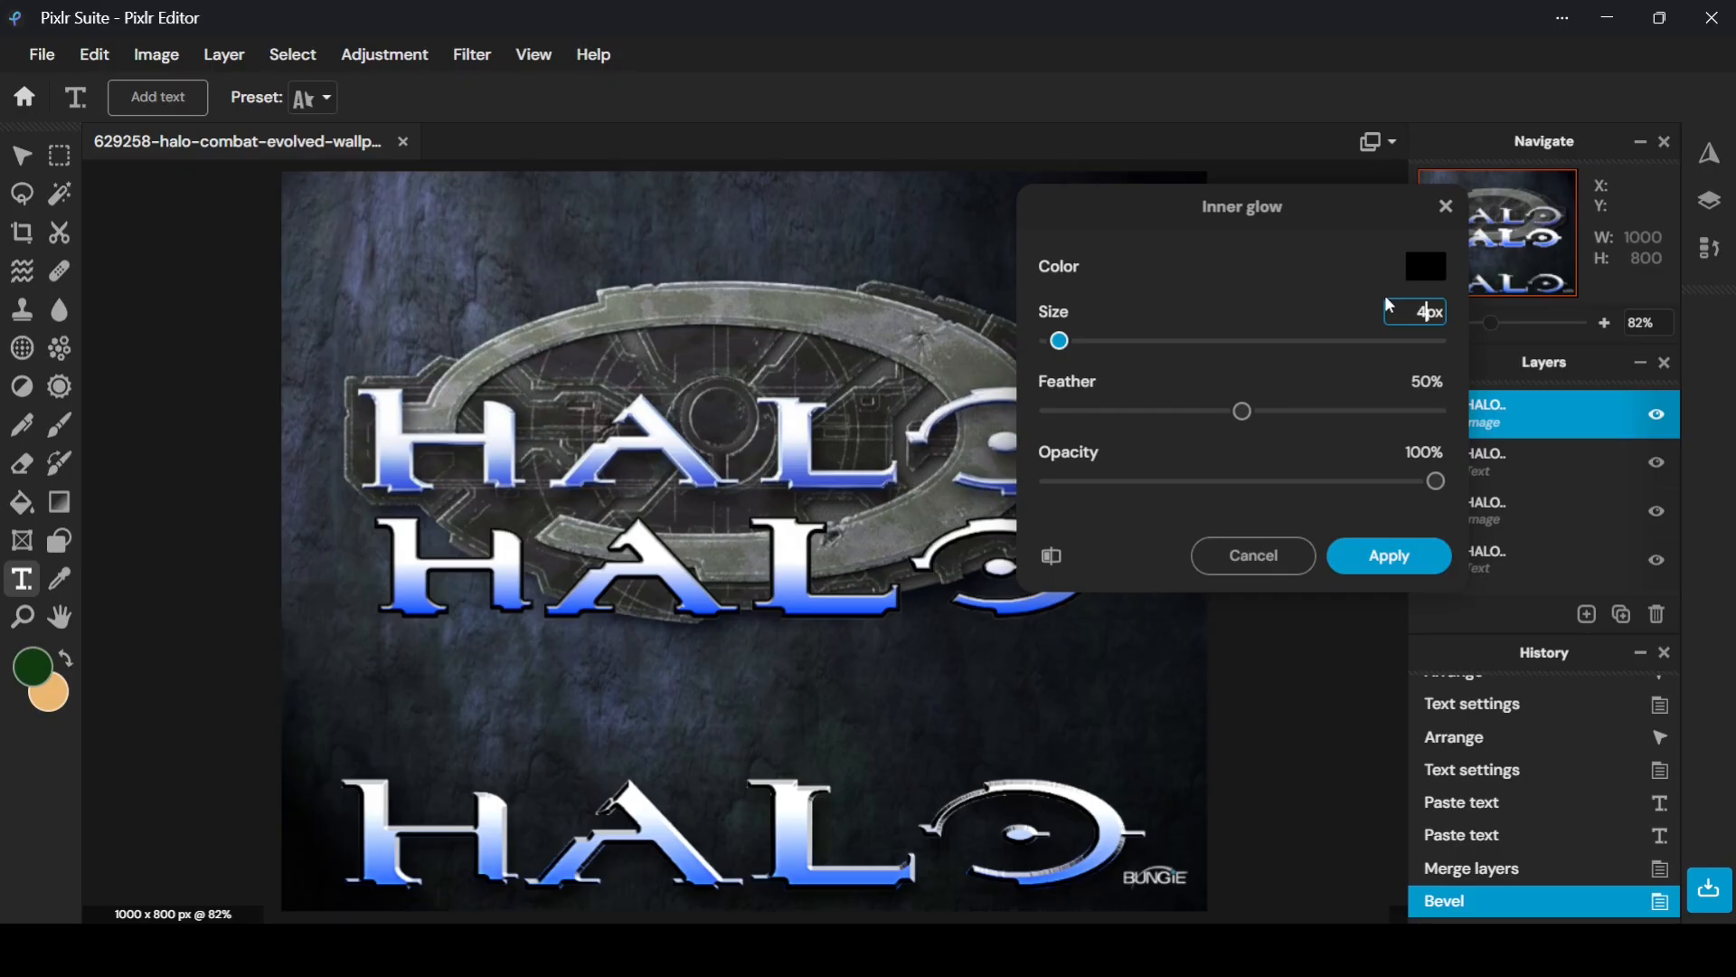
pyautogui.press('BackSpace')
pyautogui.write('2')
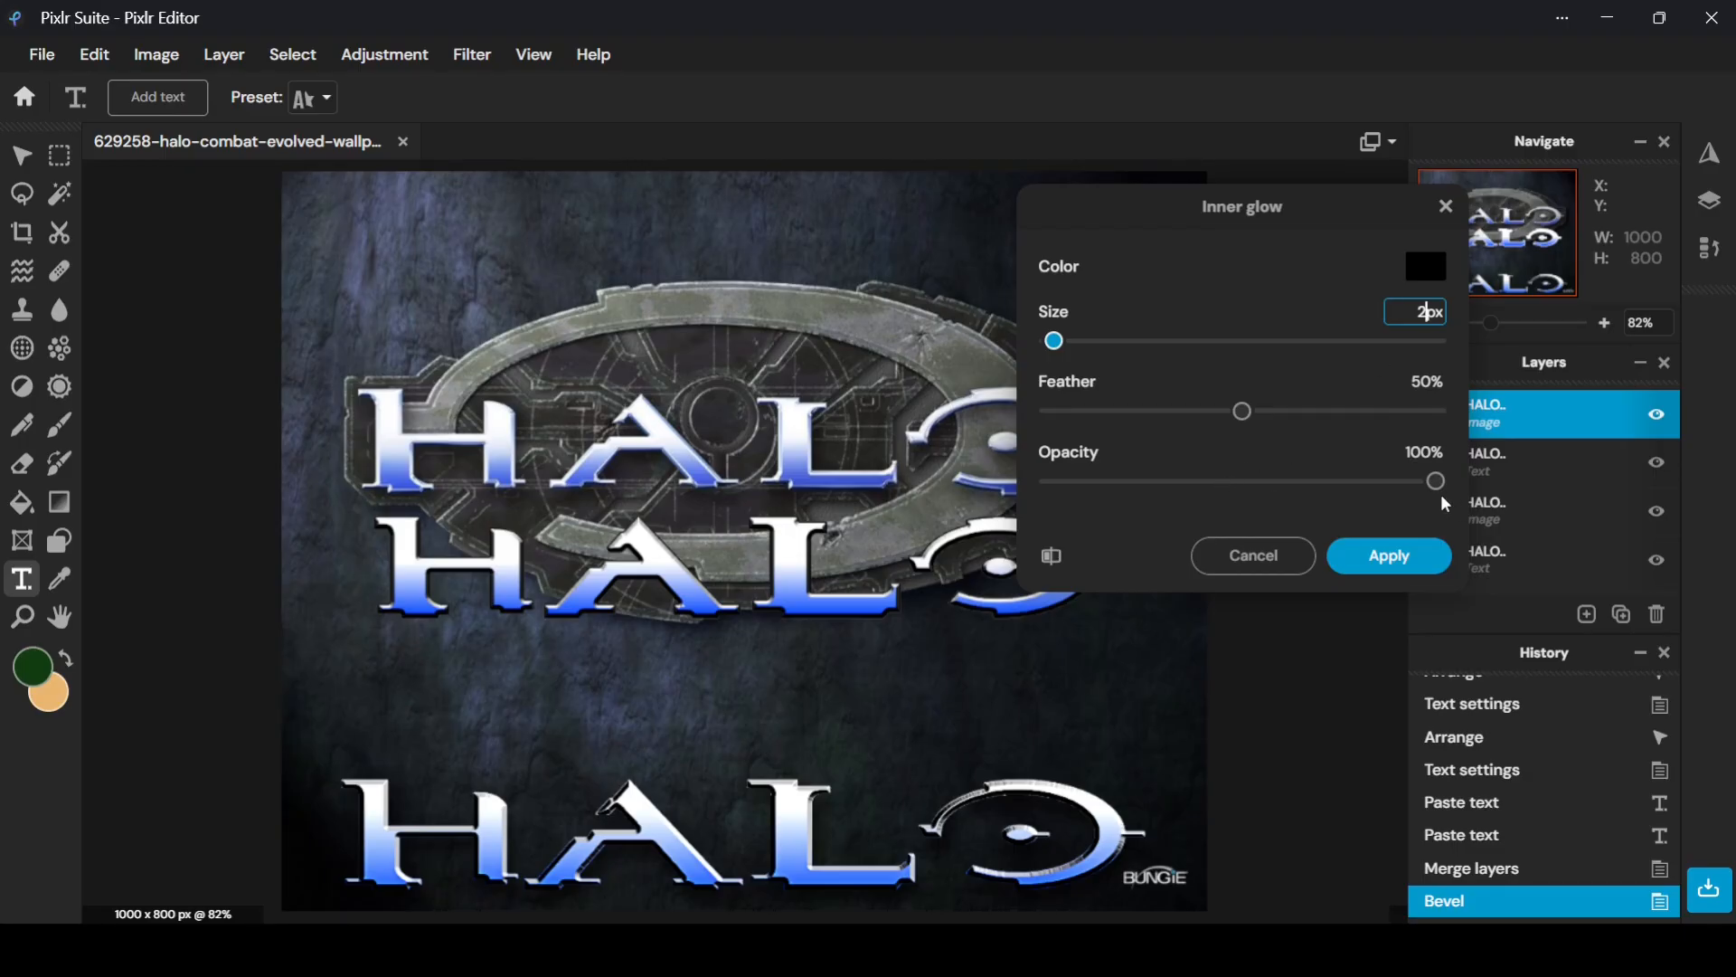
pyautogui.moveTo(1437, 495); pyautogui.dragTo(1538, 551)
pyautogui.moveTo(1282, 219); pyautogui.dragTo(1412, 184)
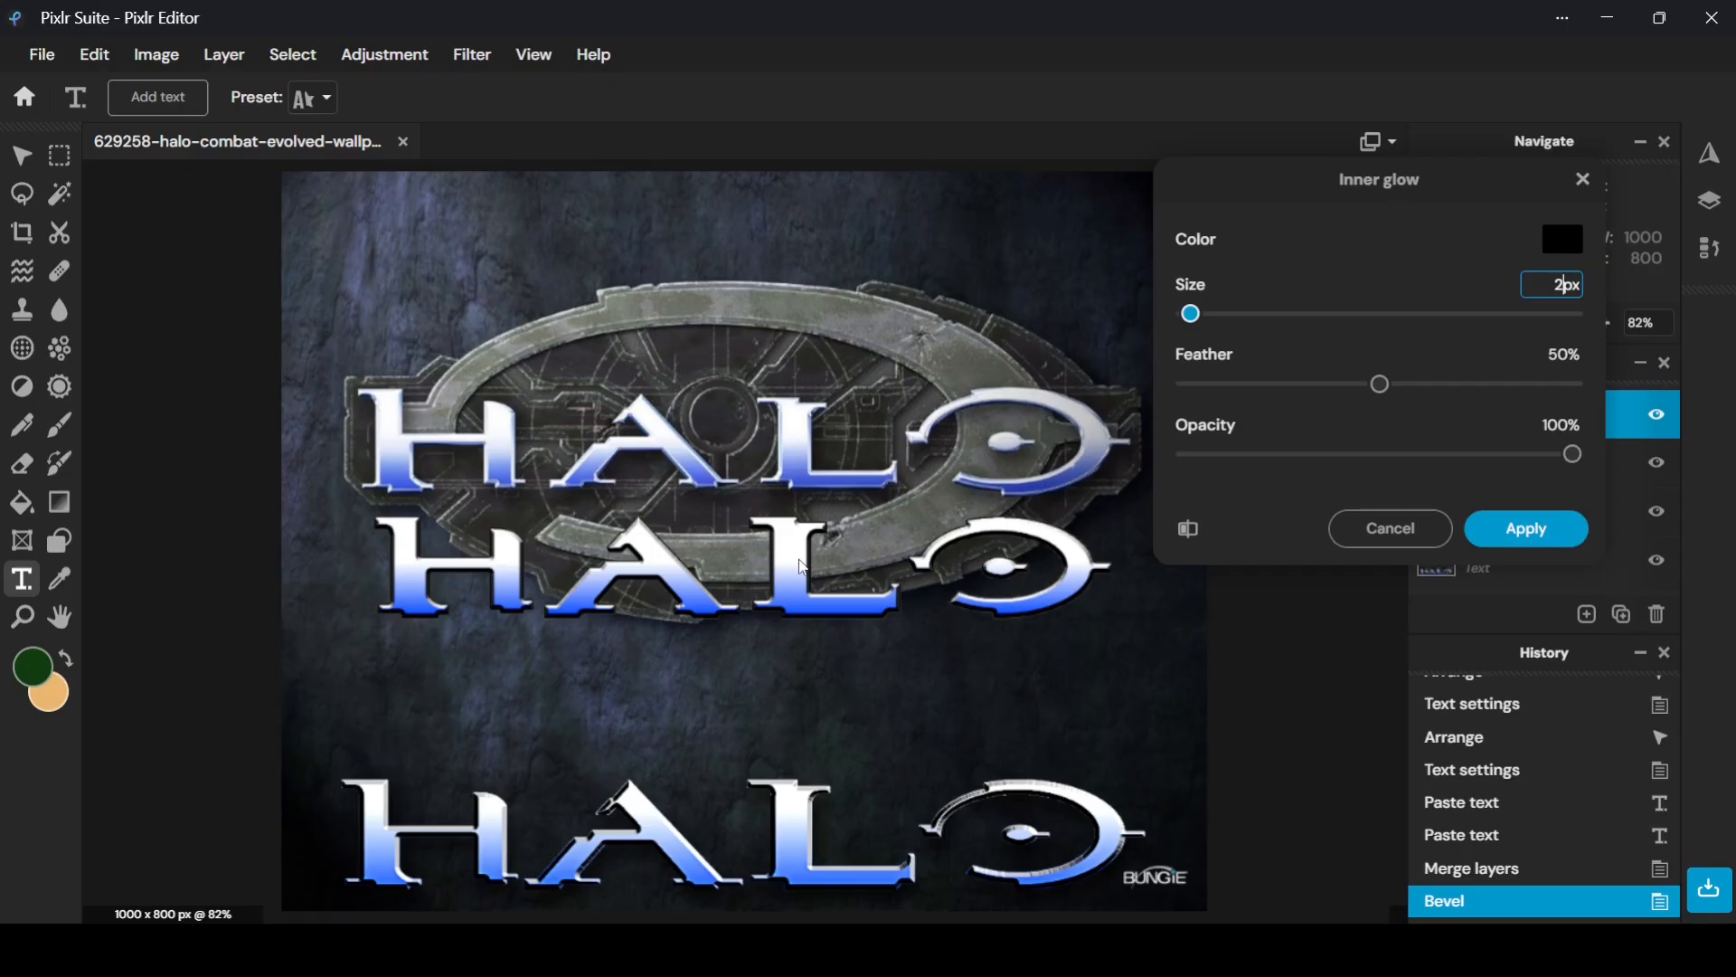
# Compare white and black as the glow colour, keep #000000 and apply the inner glow
pyautogui.click(1564, 241)
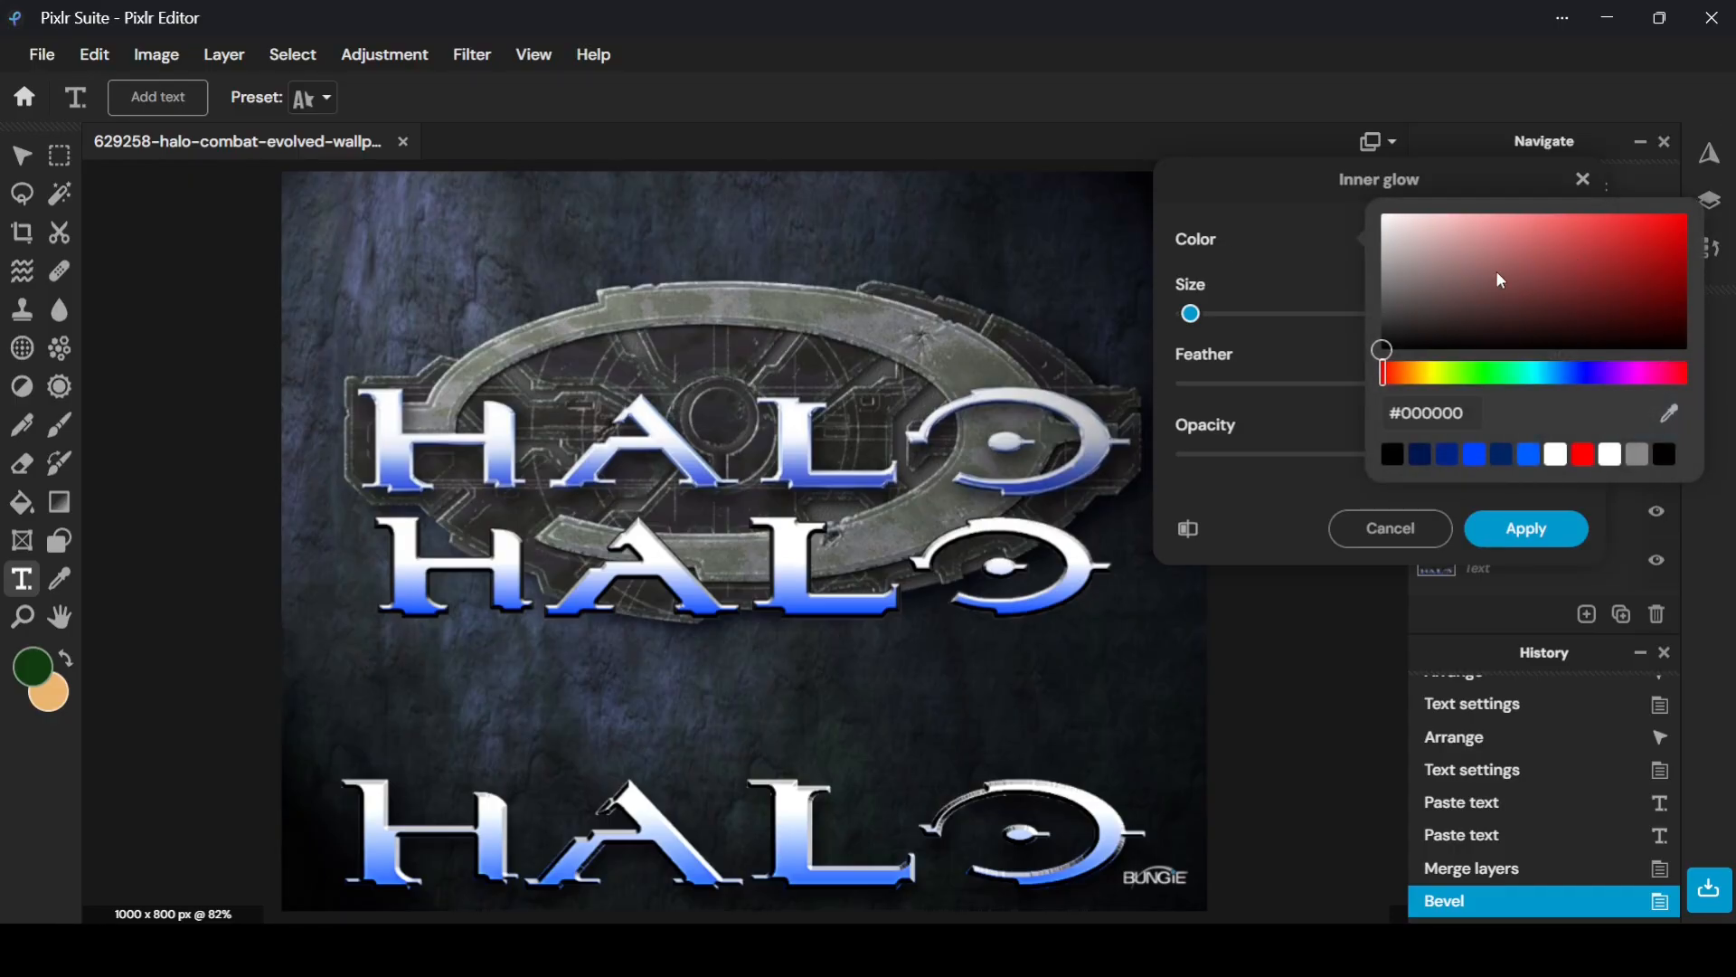
pyautogui.moveTo(1448, 238); pyautogui.dragTo(1298, 208)
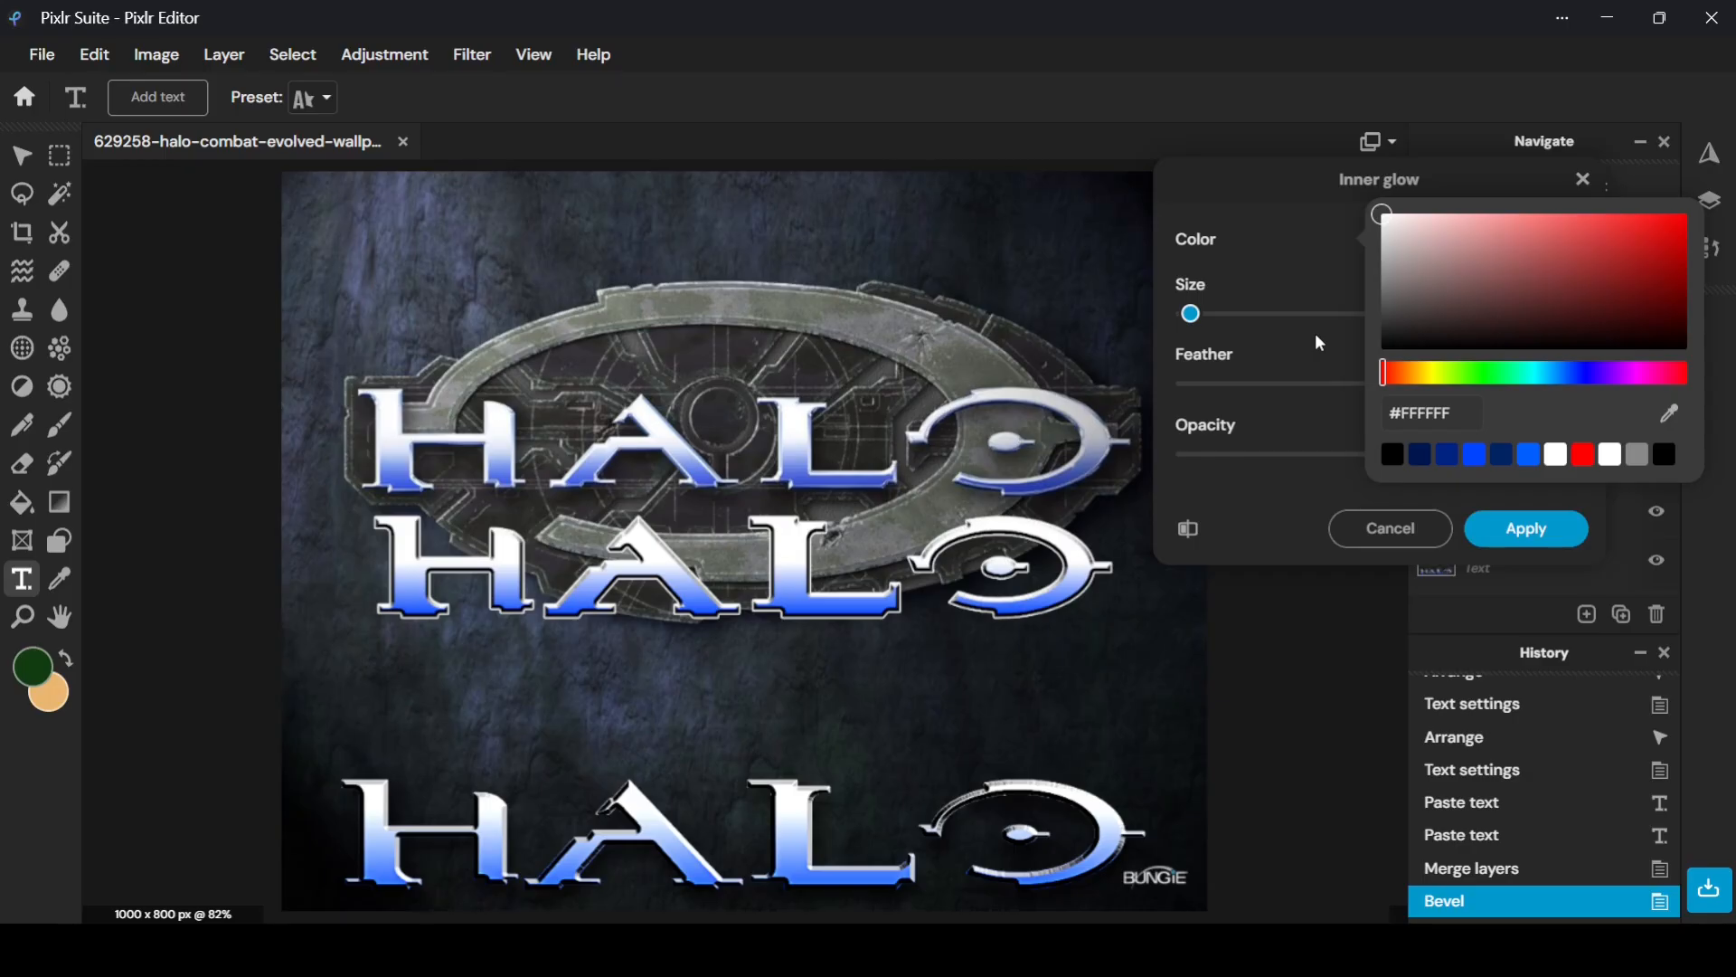
pyautogui.moveTo(1406, 263); pyautogui.dragTo(1253, 441)
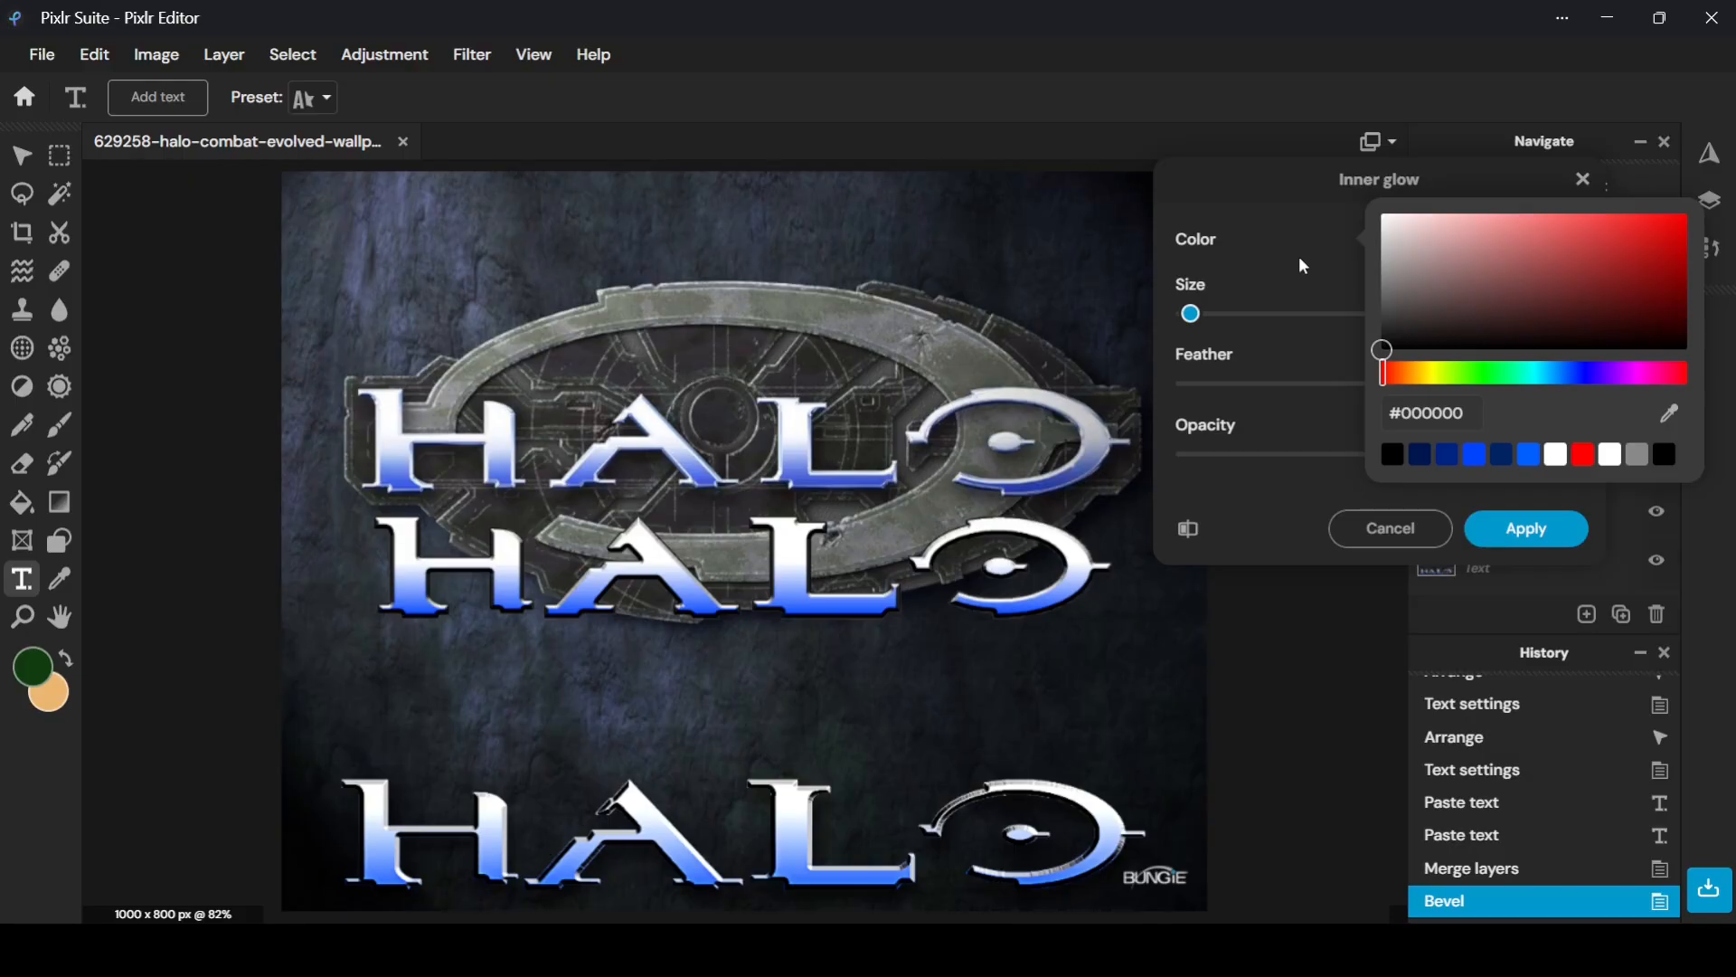
pyautogui.click(1267, 215)
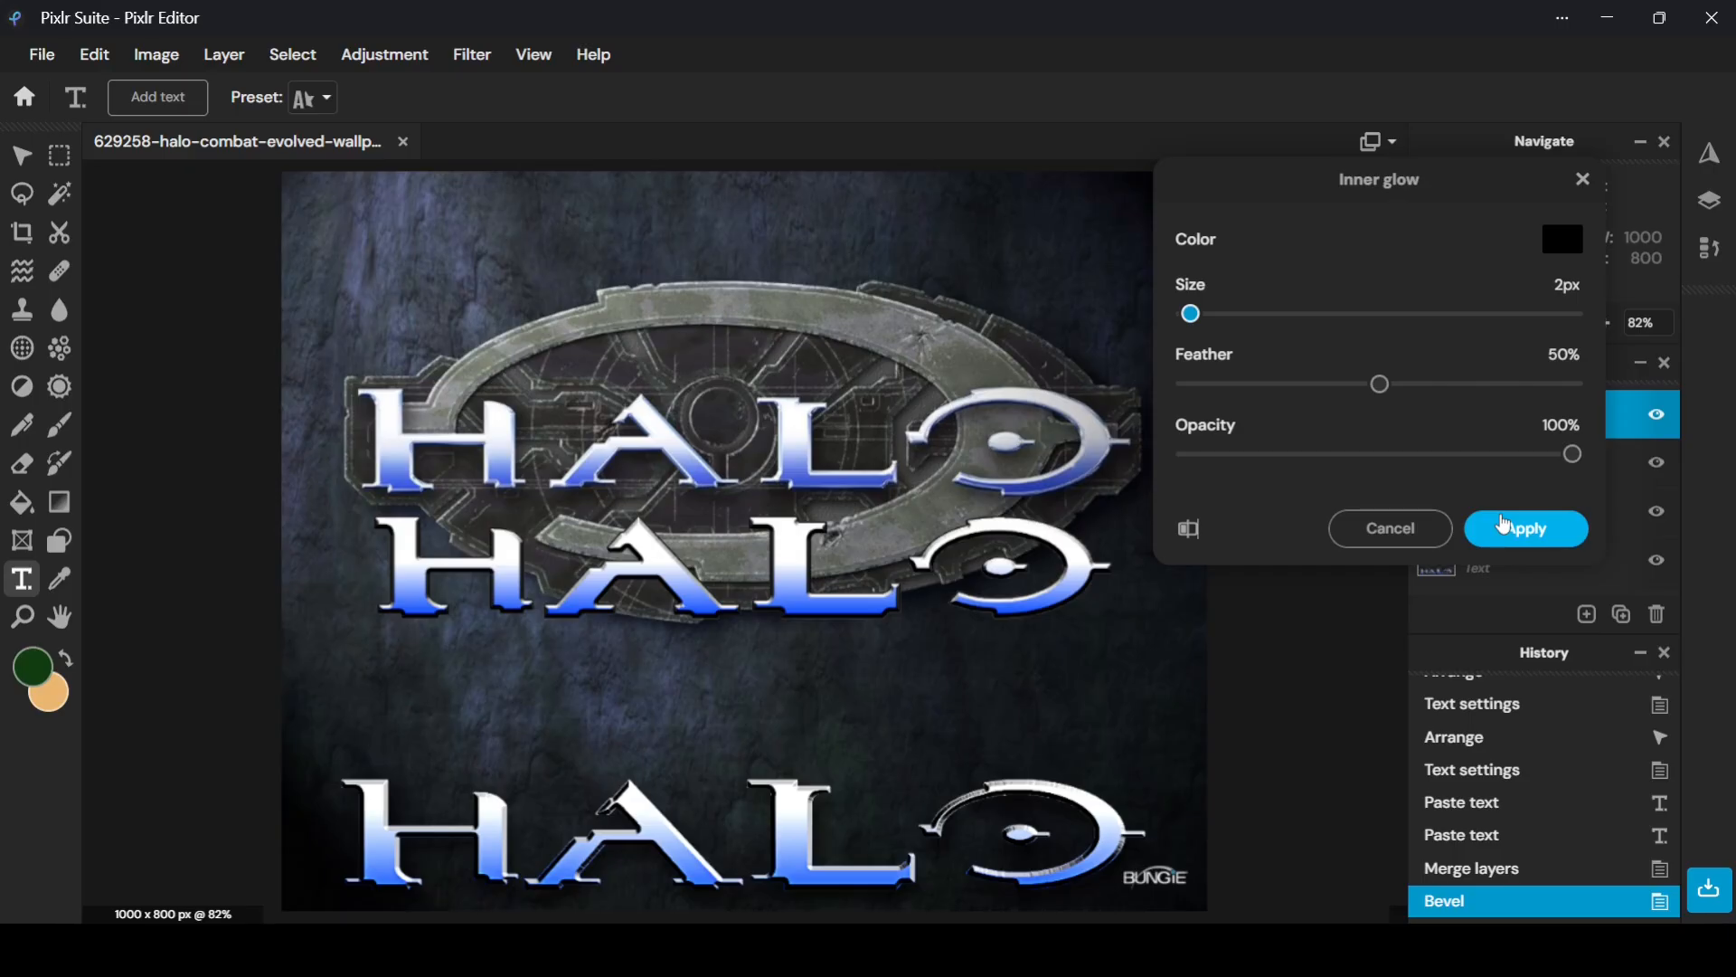
pyautogui.click(1504, 527)
pyautogui.click(1562, 464)
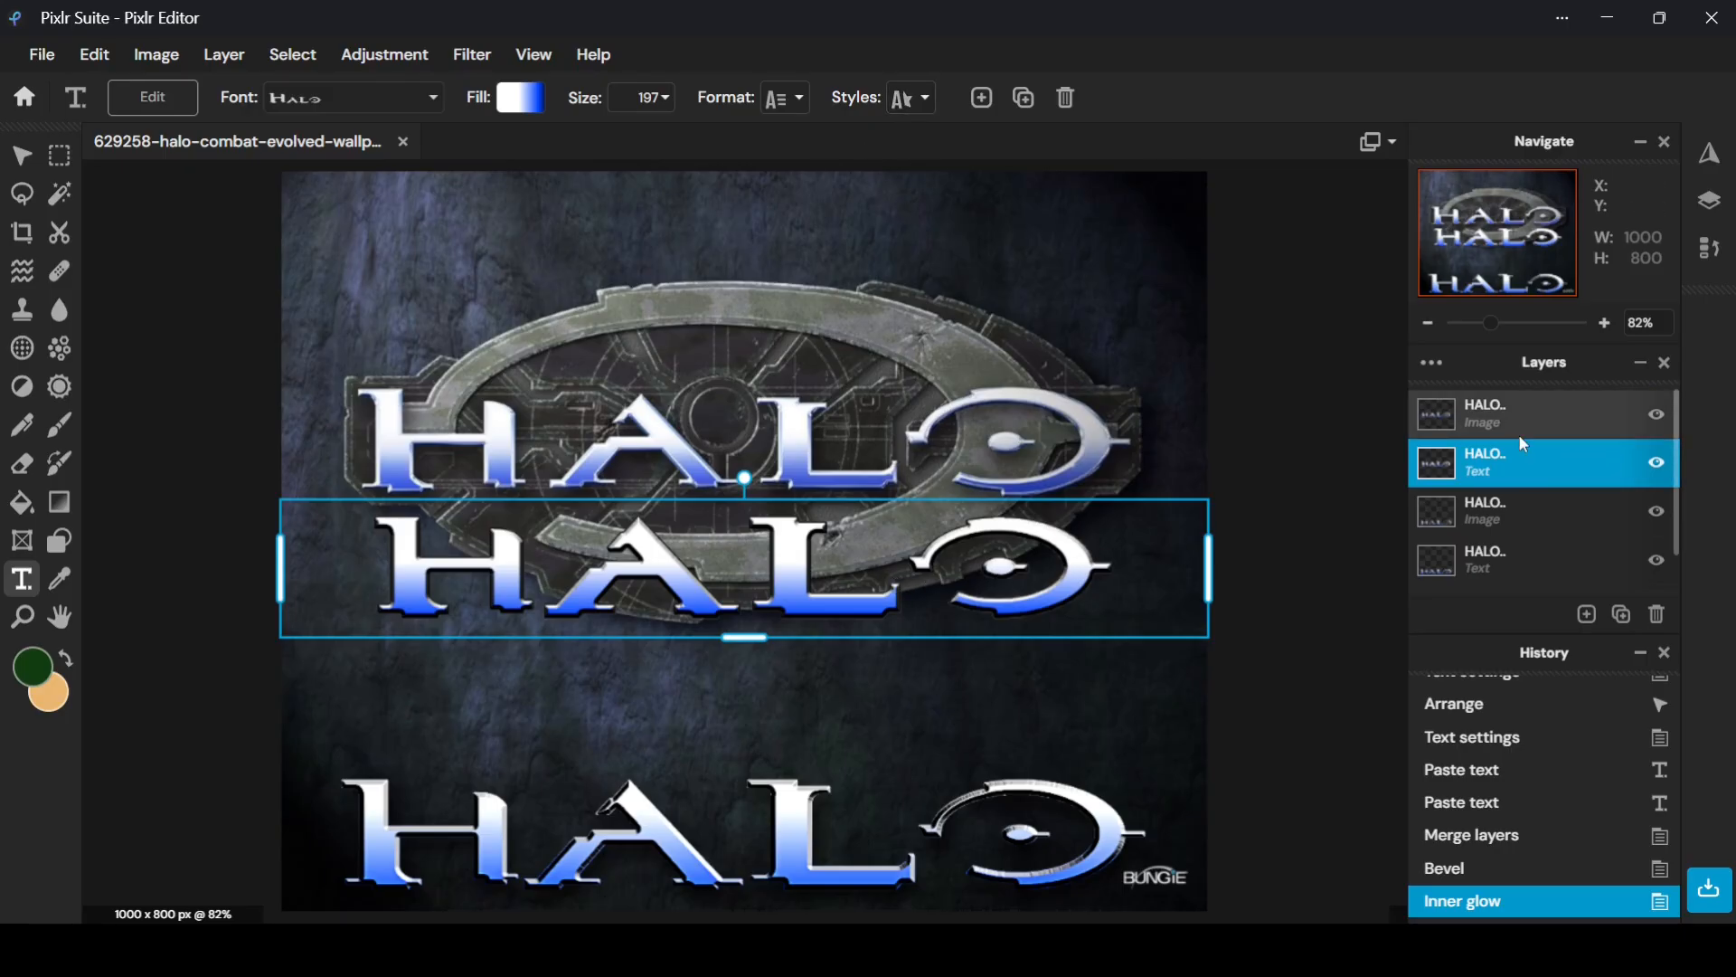
pyautogui.click(512, 435)
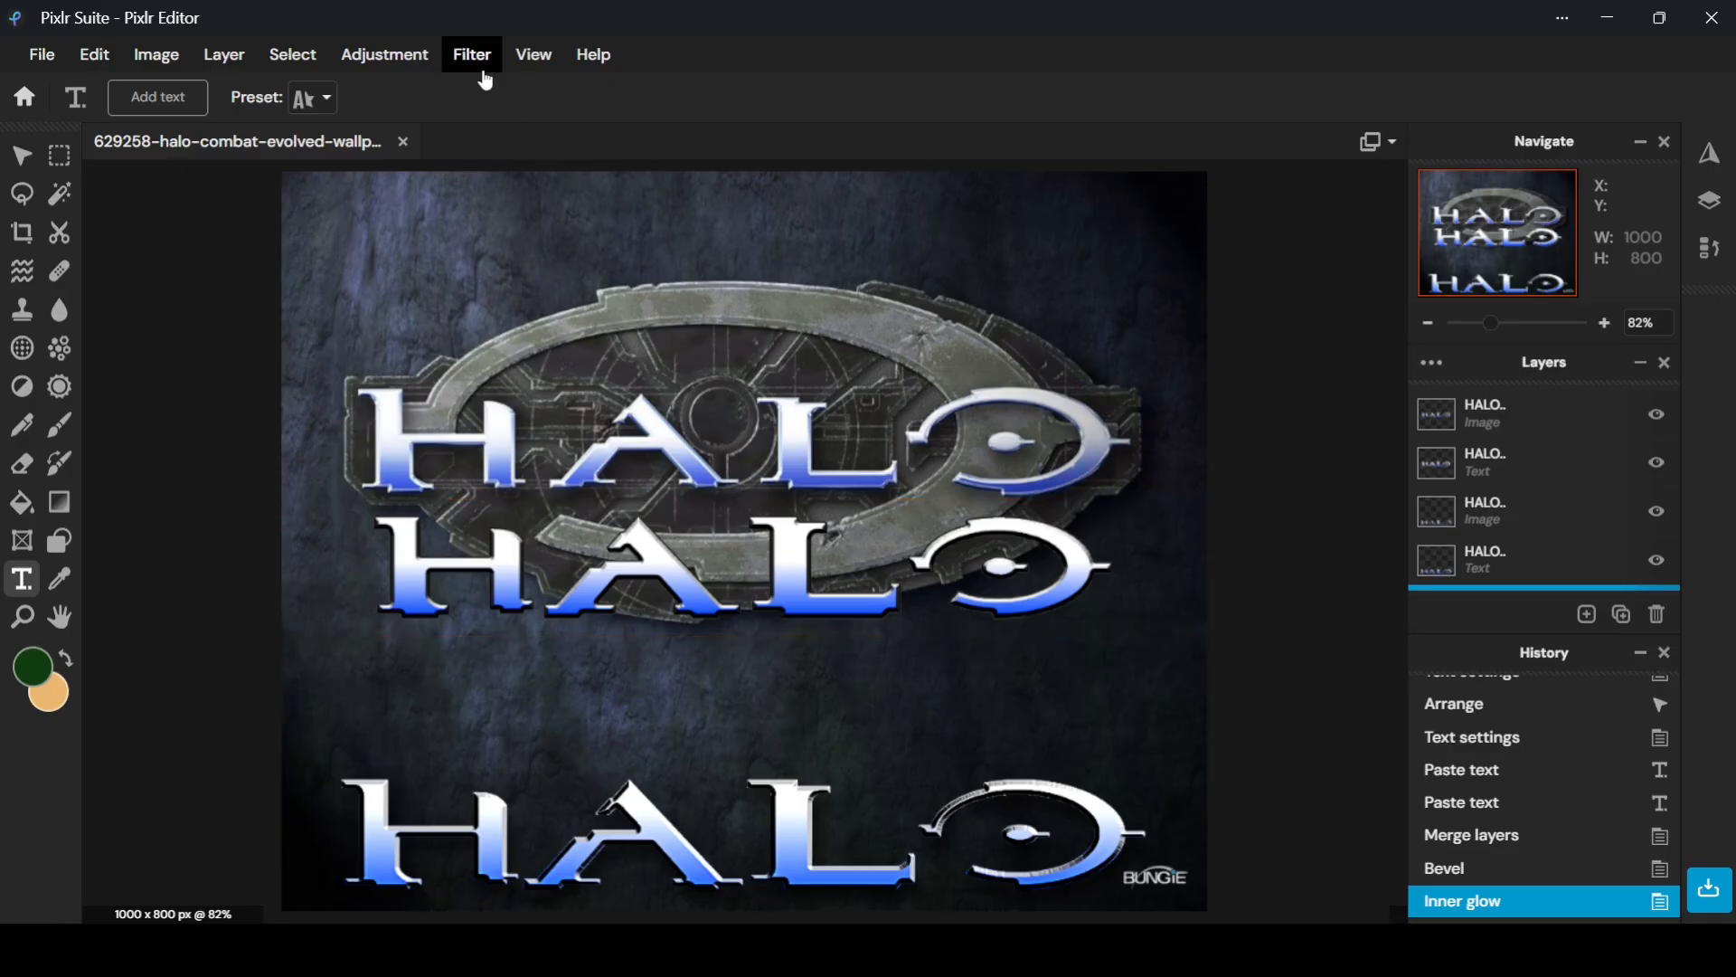
pyautogui.click(1602, 423)
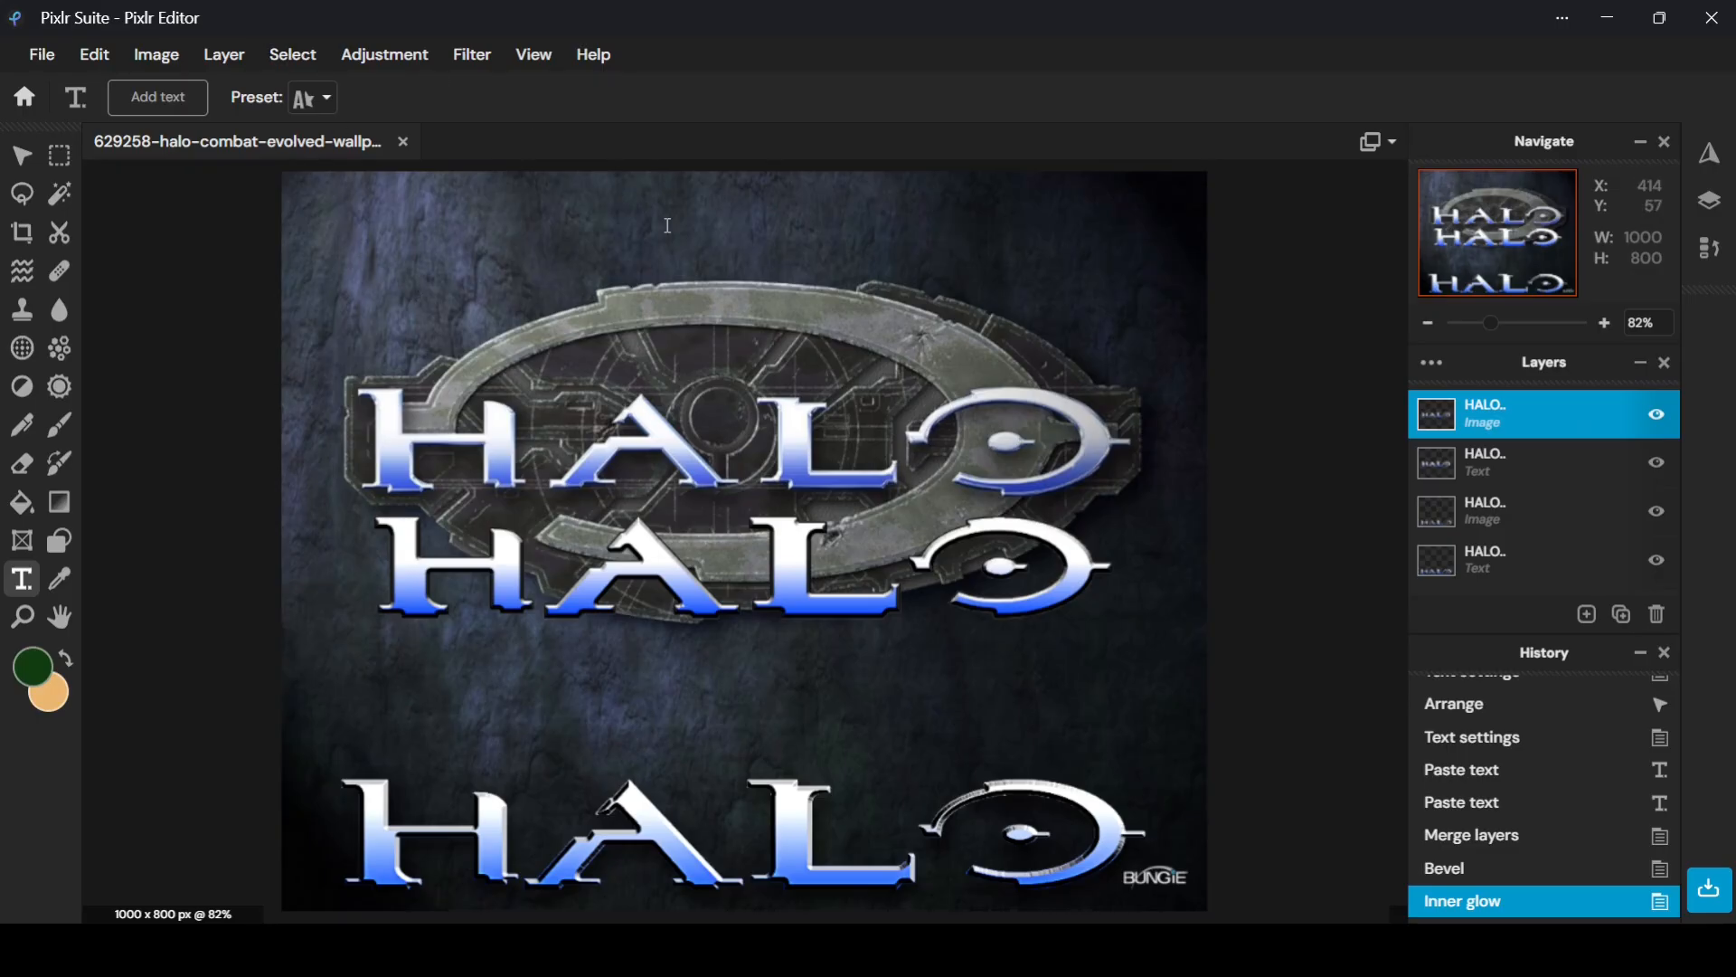
pyautogui.click(488, 55)
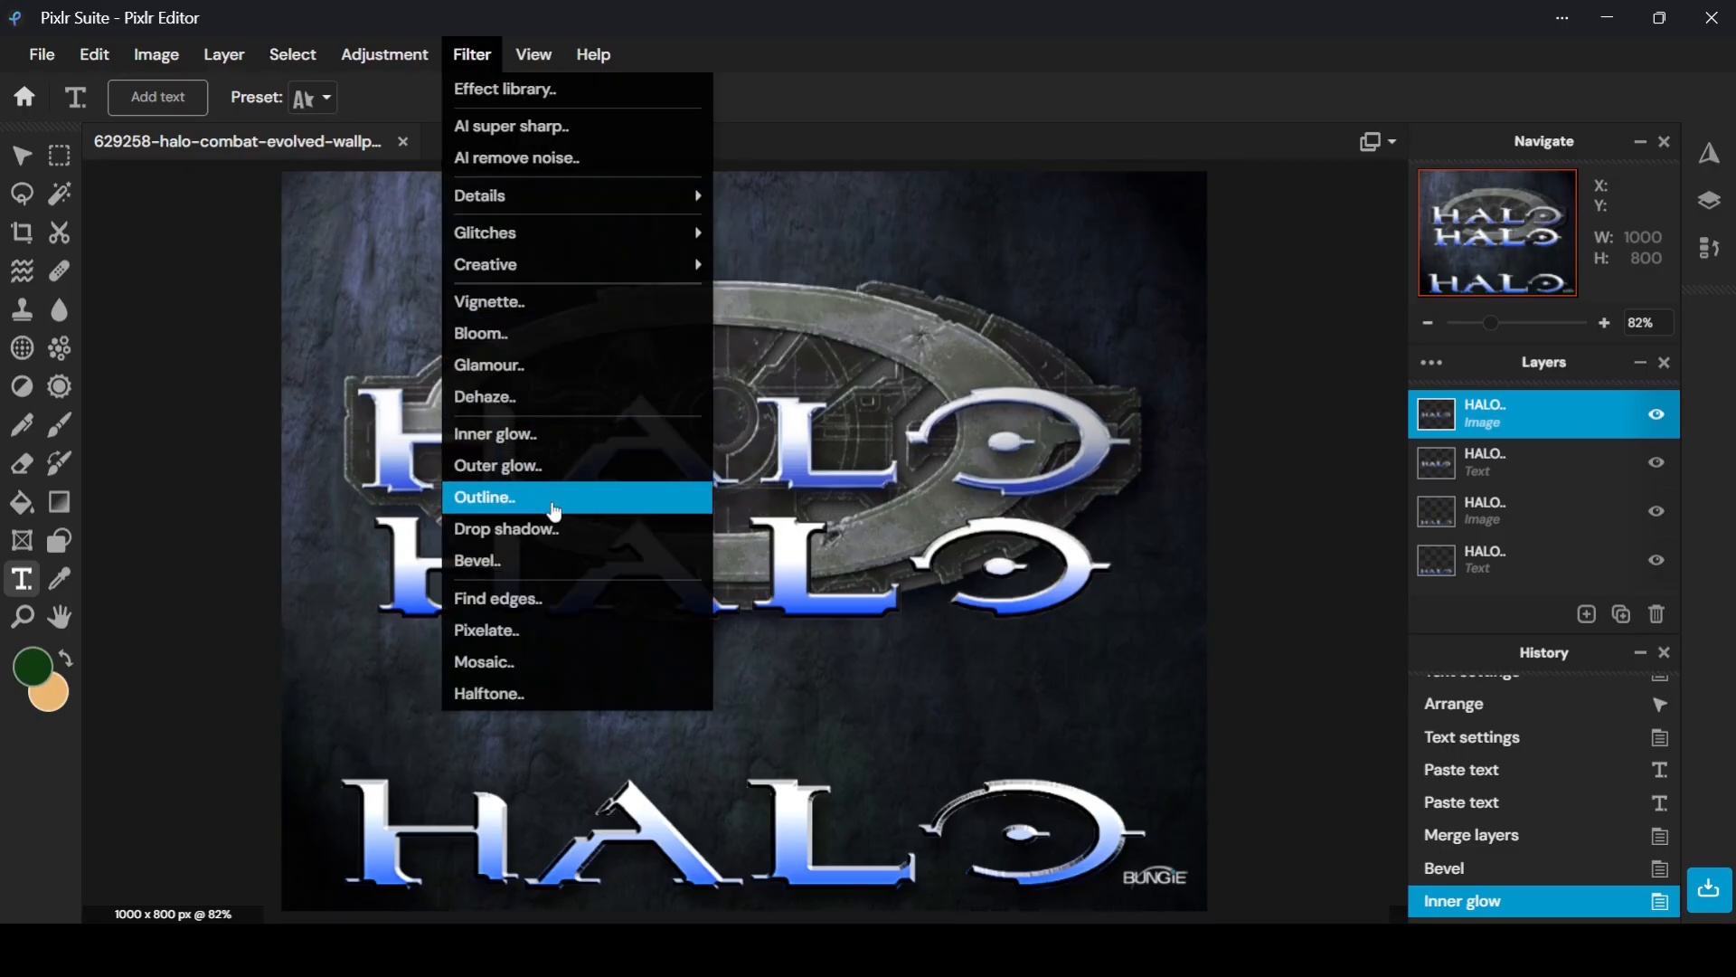
pyautogui.click(555, 530)
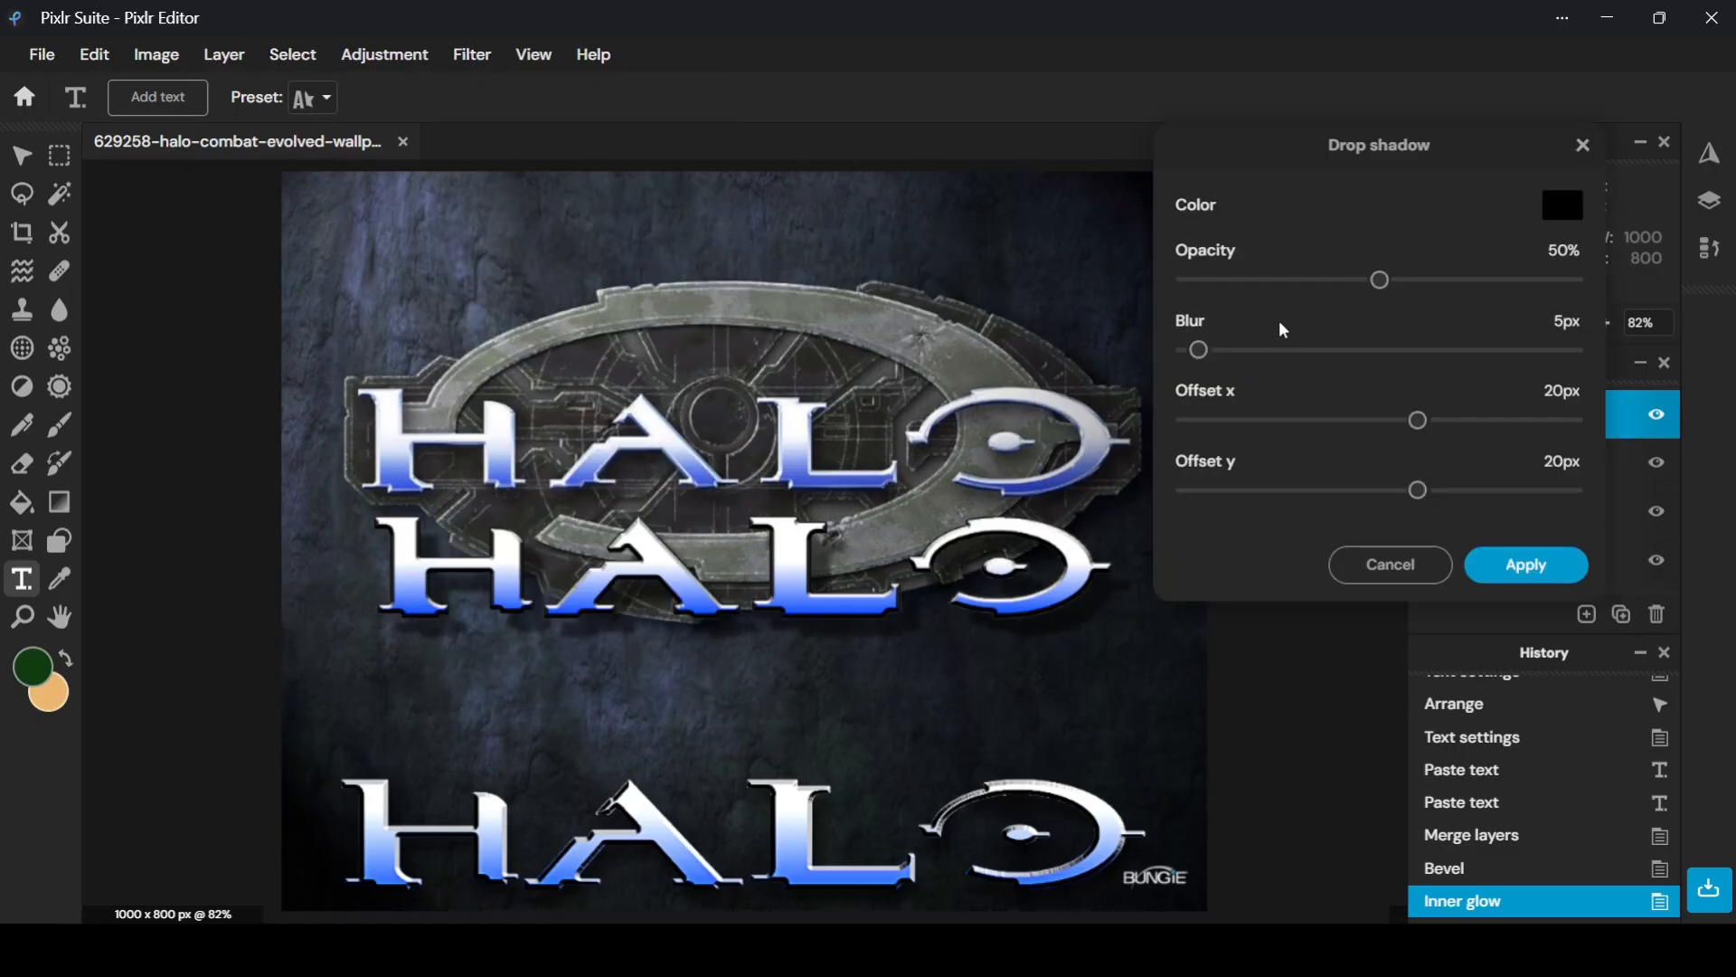
pyautogui.moveTo(1387, 282); pyautogui.dragTo(1257, 280)
pyautogui.moveTo(1198, 349); pyautogui.dragTo(1573, 350)
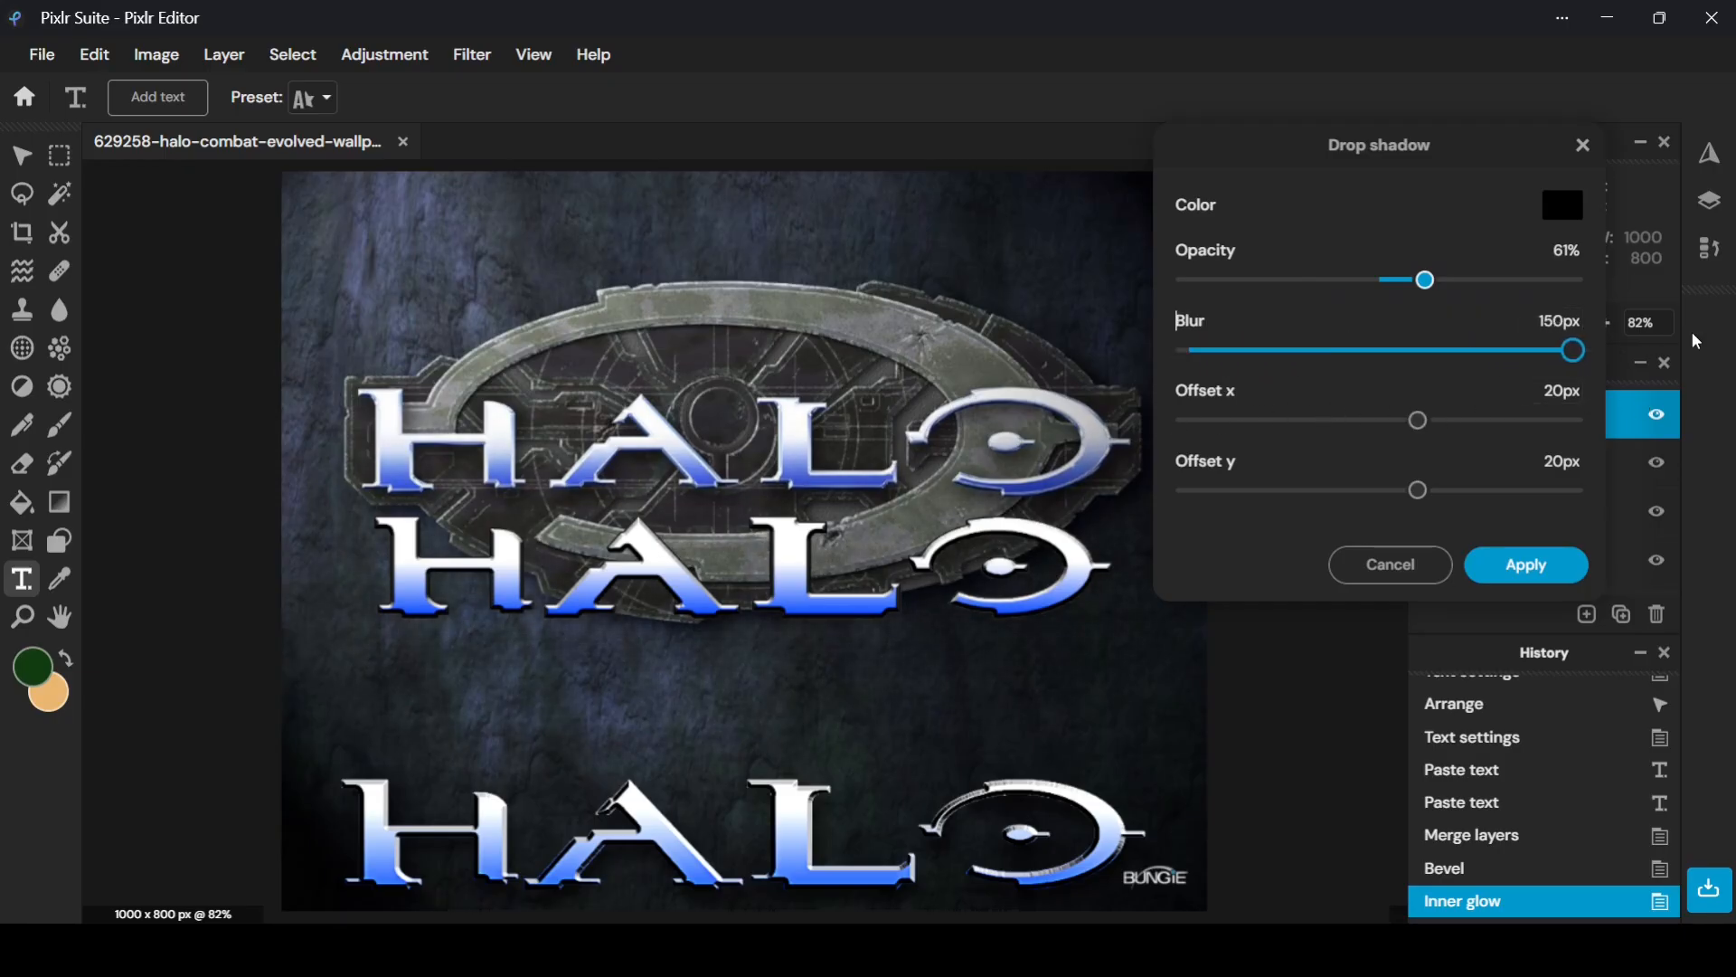
pyautogui.click(1389, 567)
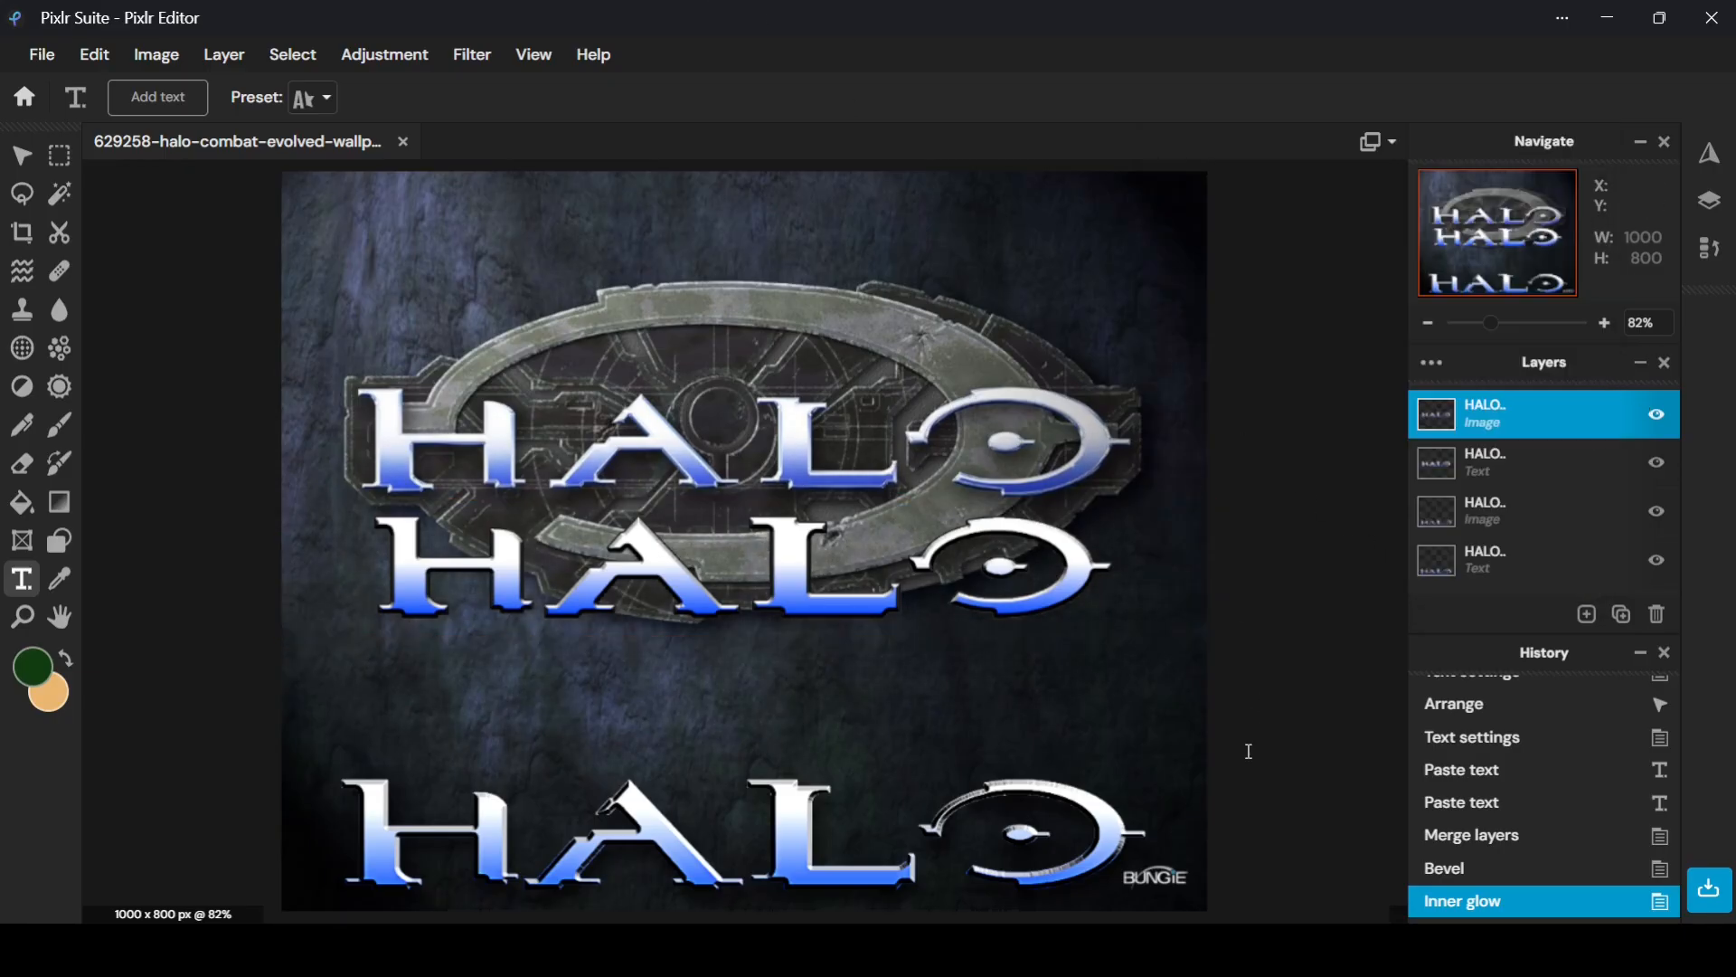
# Turn on a black shadow for the HALO text layer below the topmost image layer, with blur 100, distance 0 and opacity 100
pyautogui.click(1472, 455)
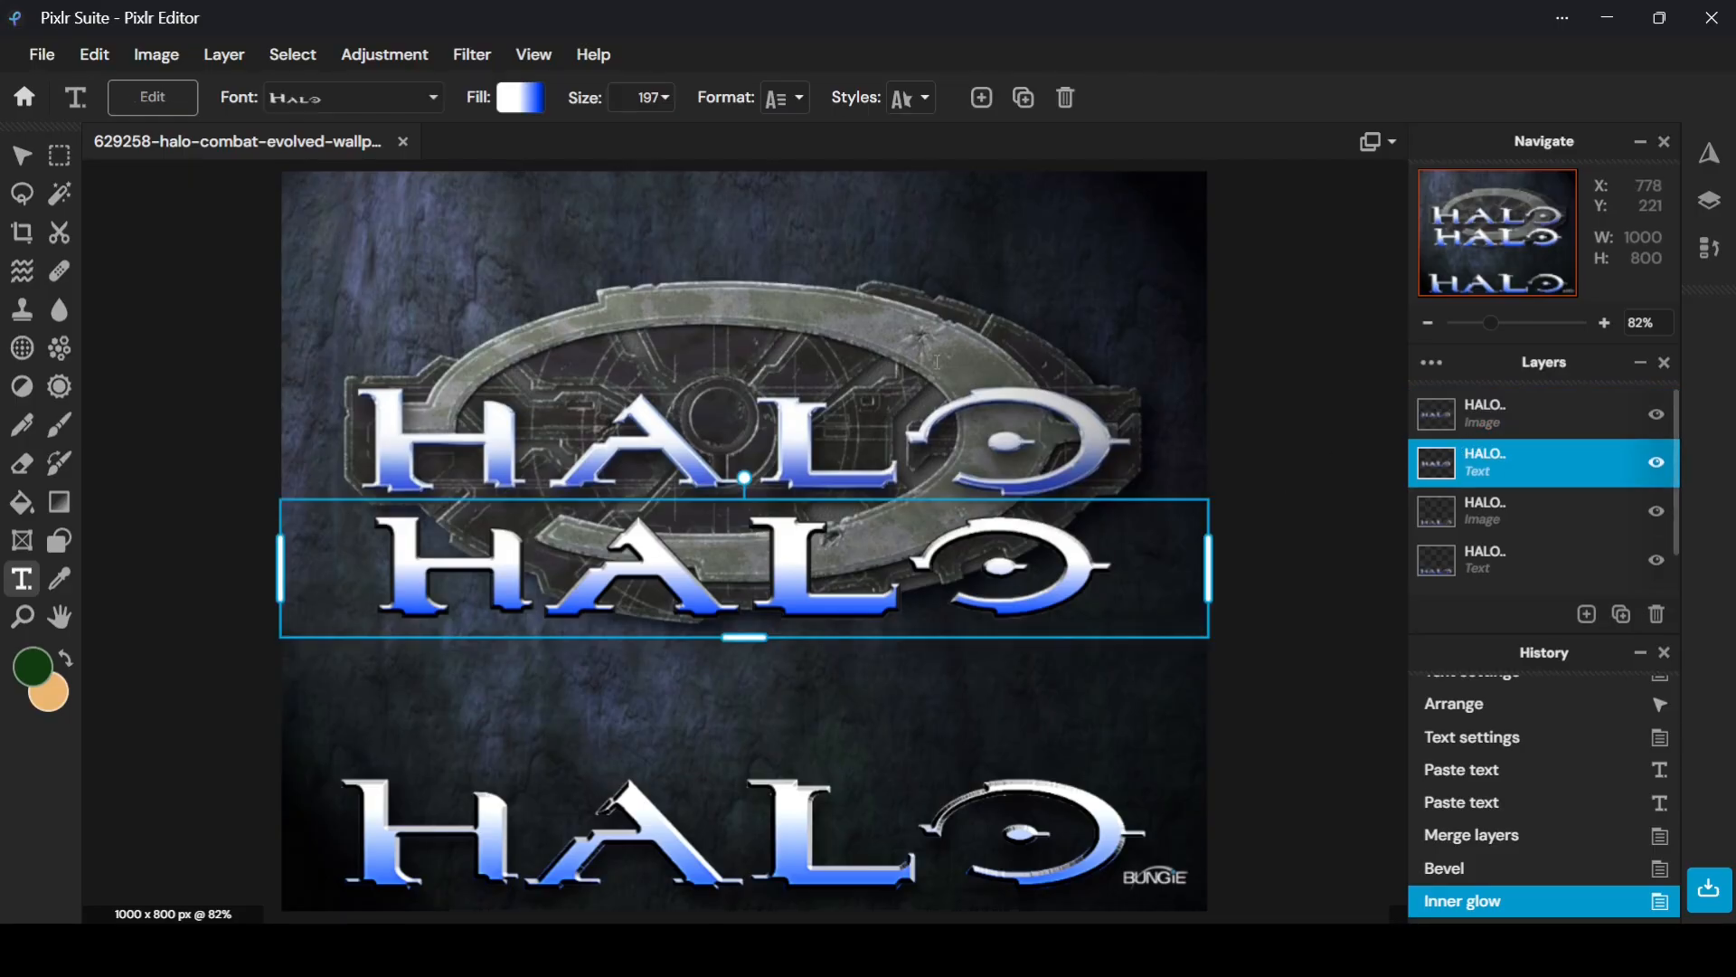
pyautogui.click(920, 101)
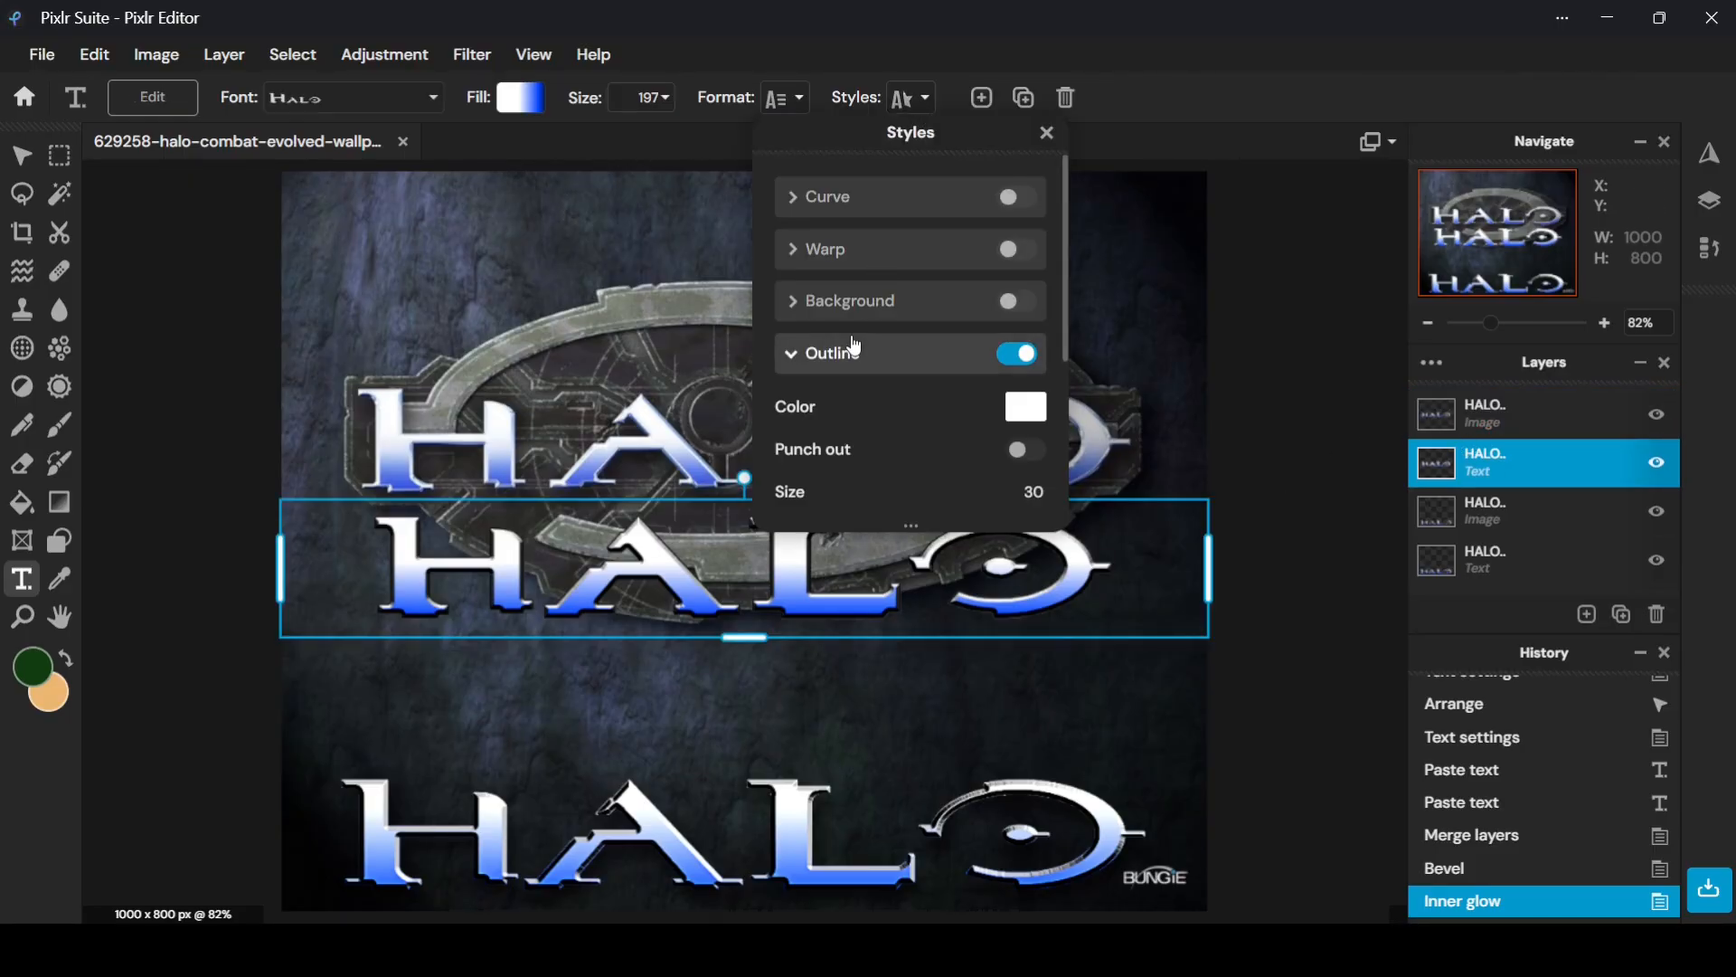
pyautogui.scroll(-3, 841, 361)
pyautogui.click(1032, 492)
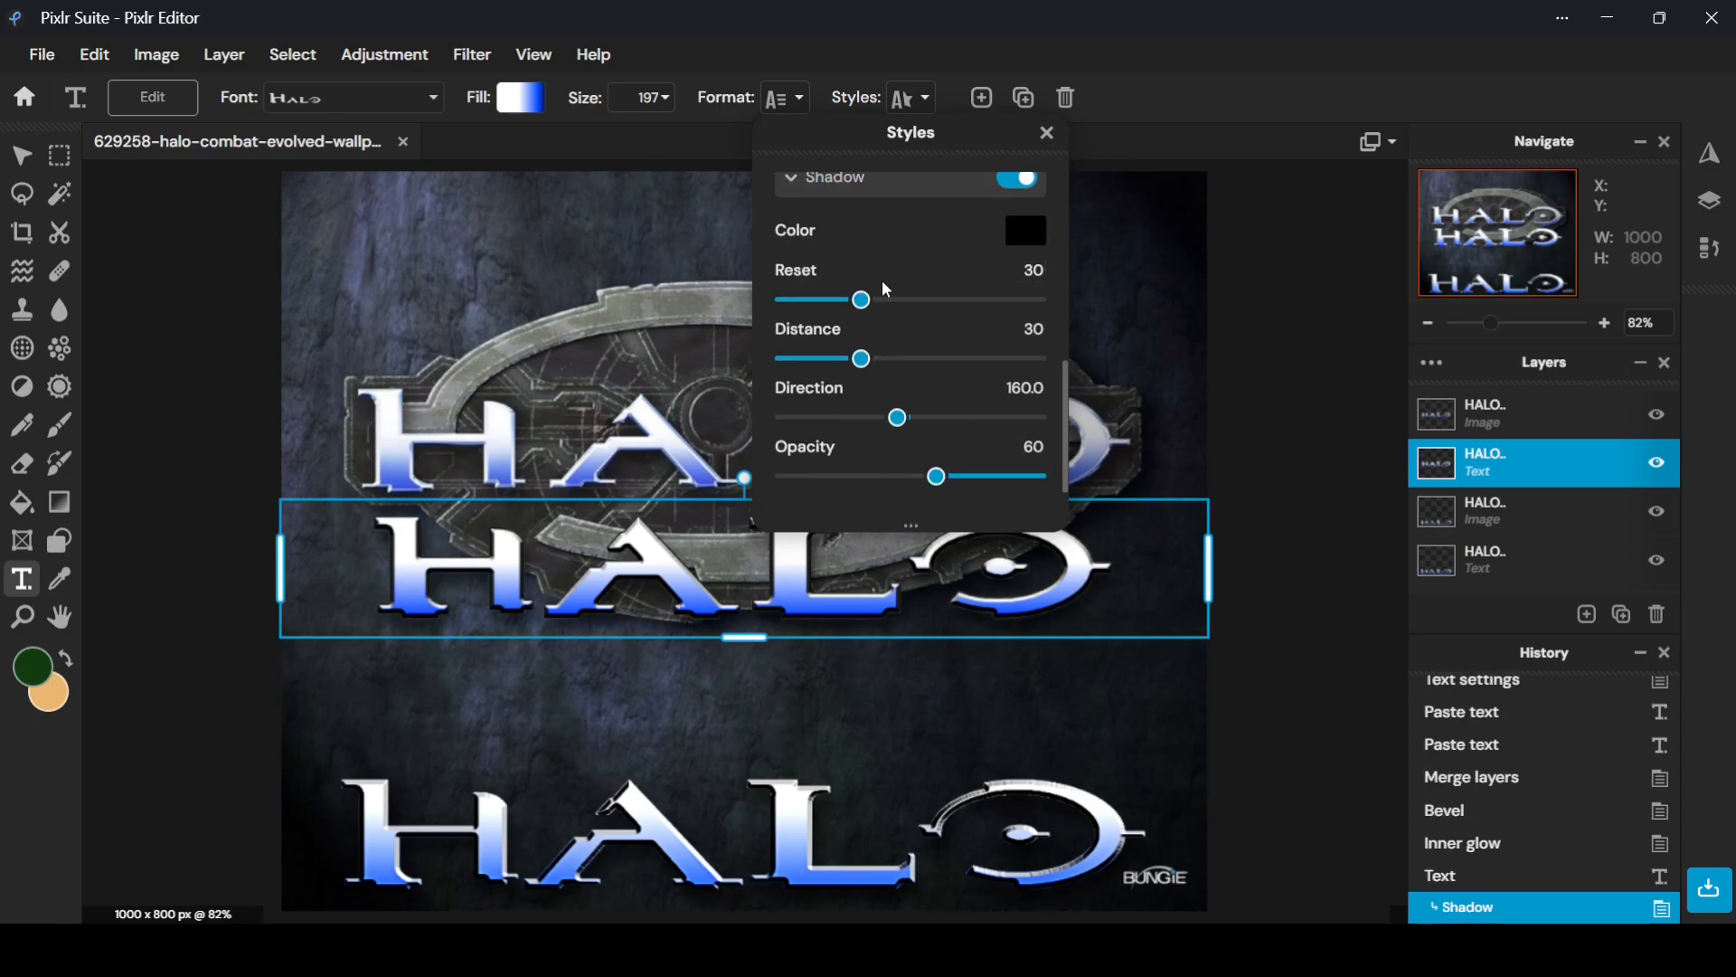
pyautogui.moveTo(860, 299); pyautogui.dragTo(1302, 312)
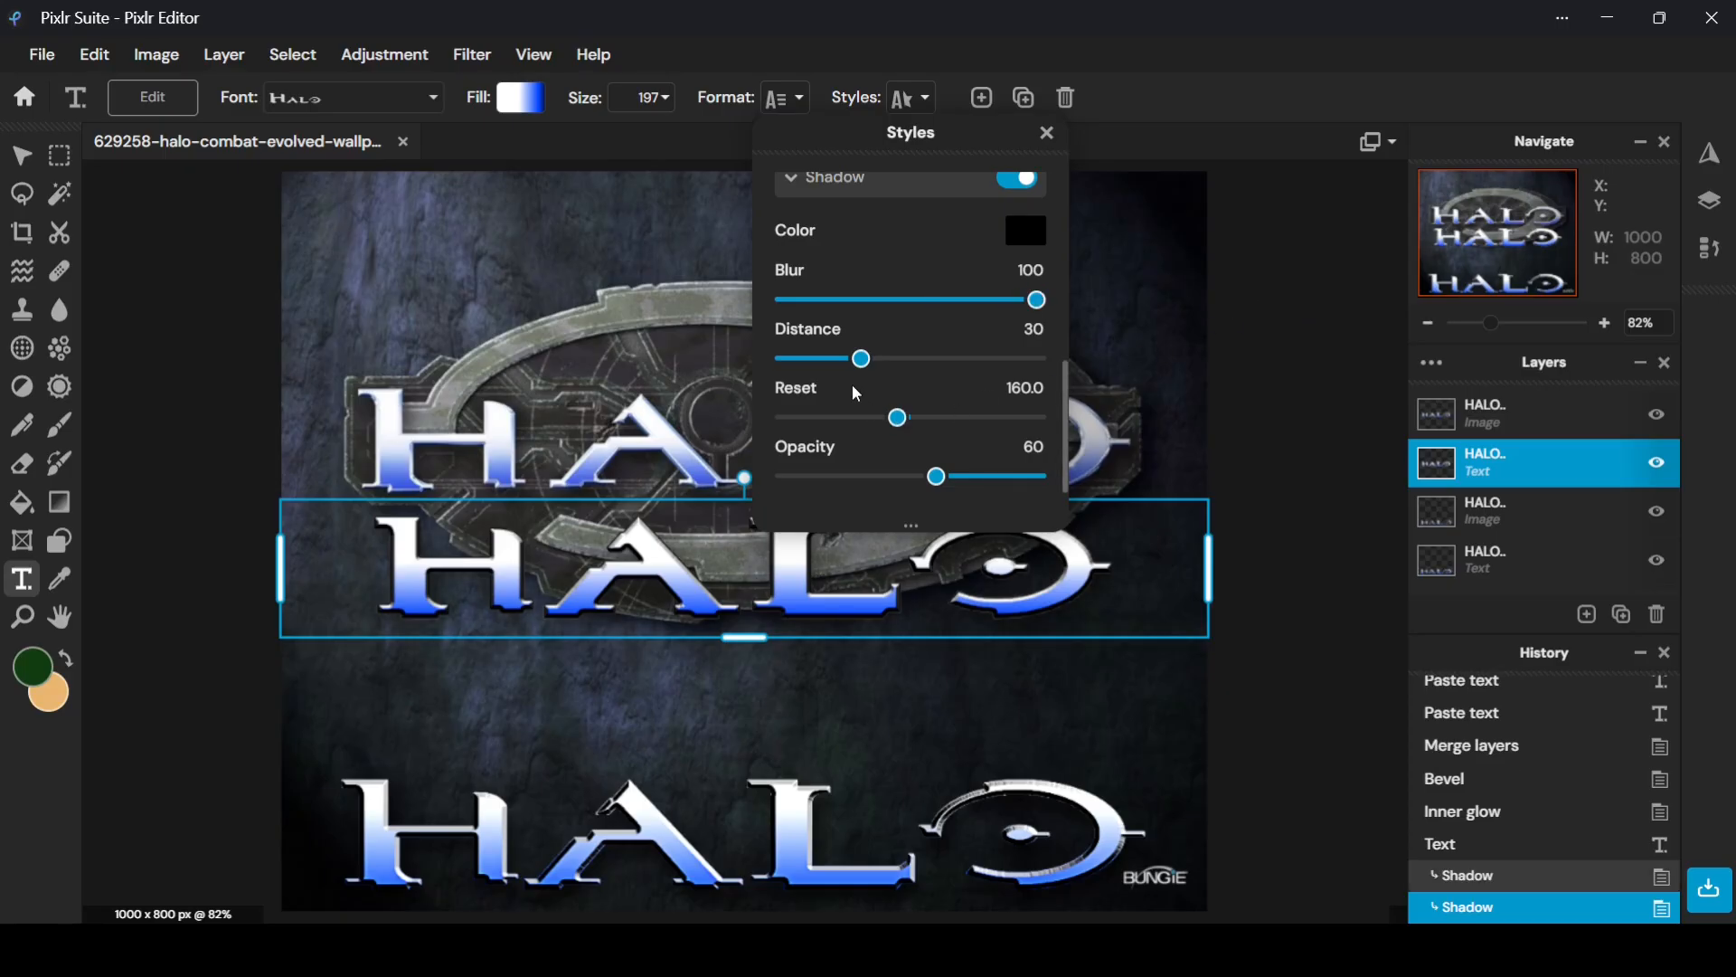
pyautogui.moveTo(861, 358); pyautogui.dragTo(543, 369)
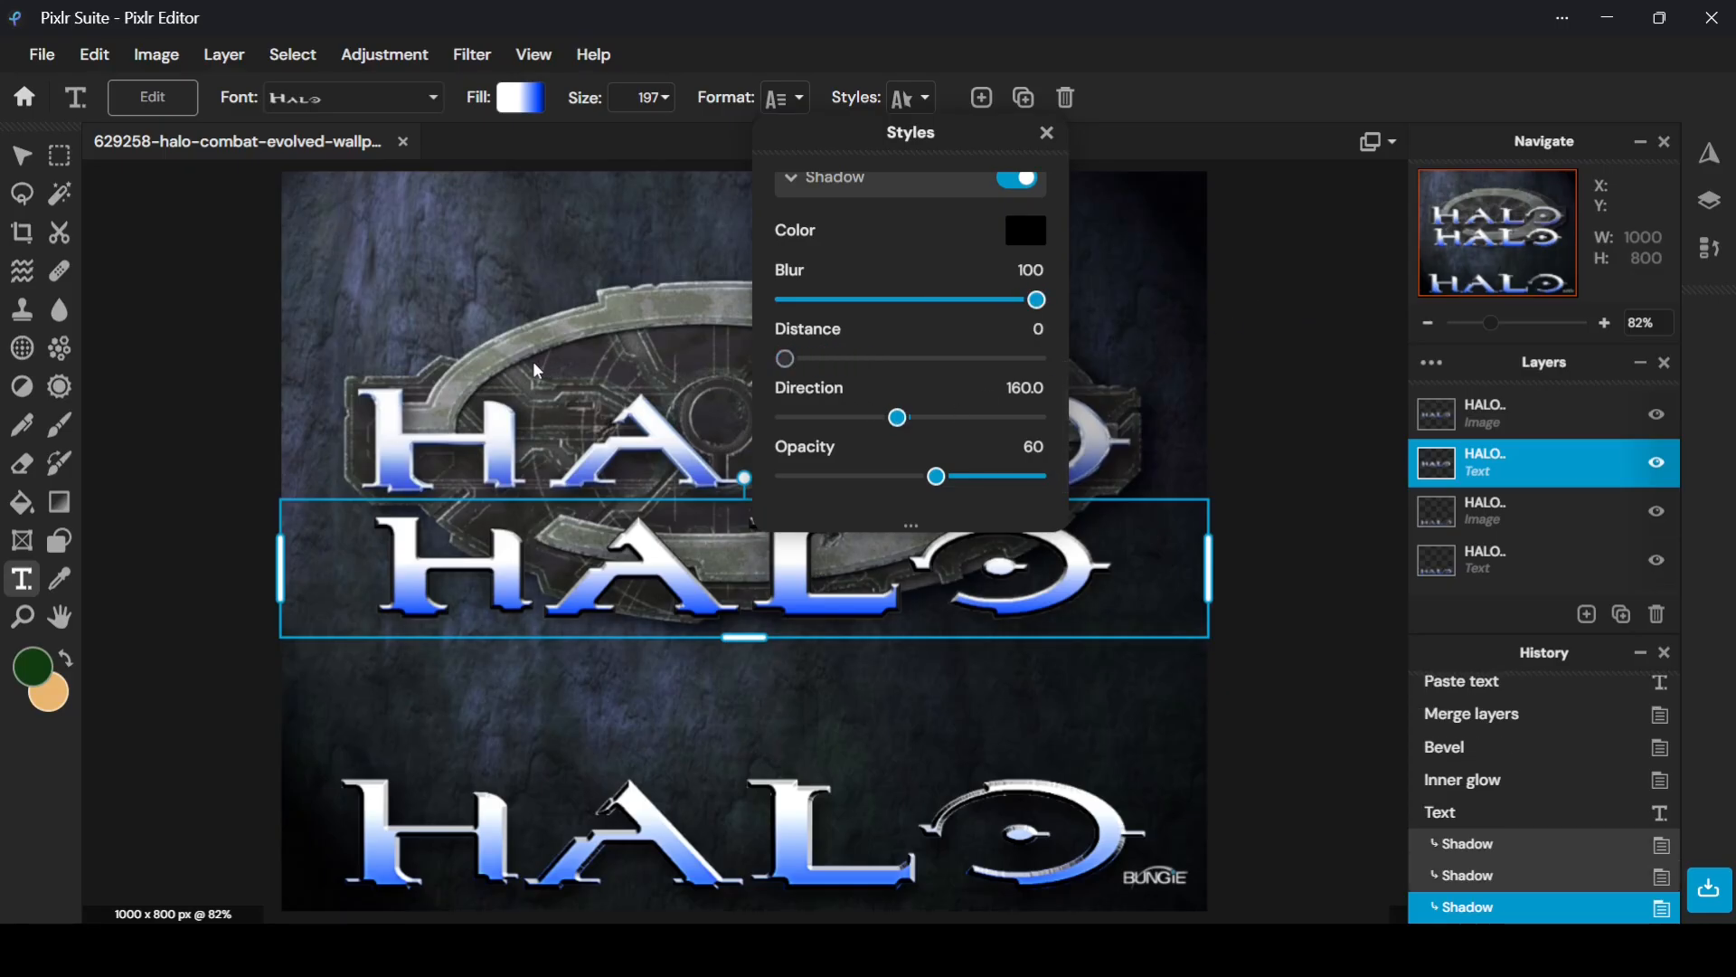
pyautogui.moveTo(936, 476); pyautogui.dragTo(1171, 500)
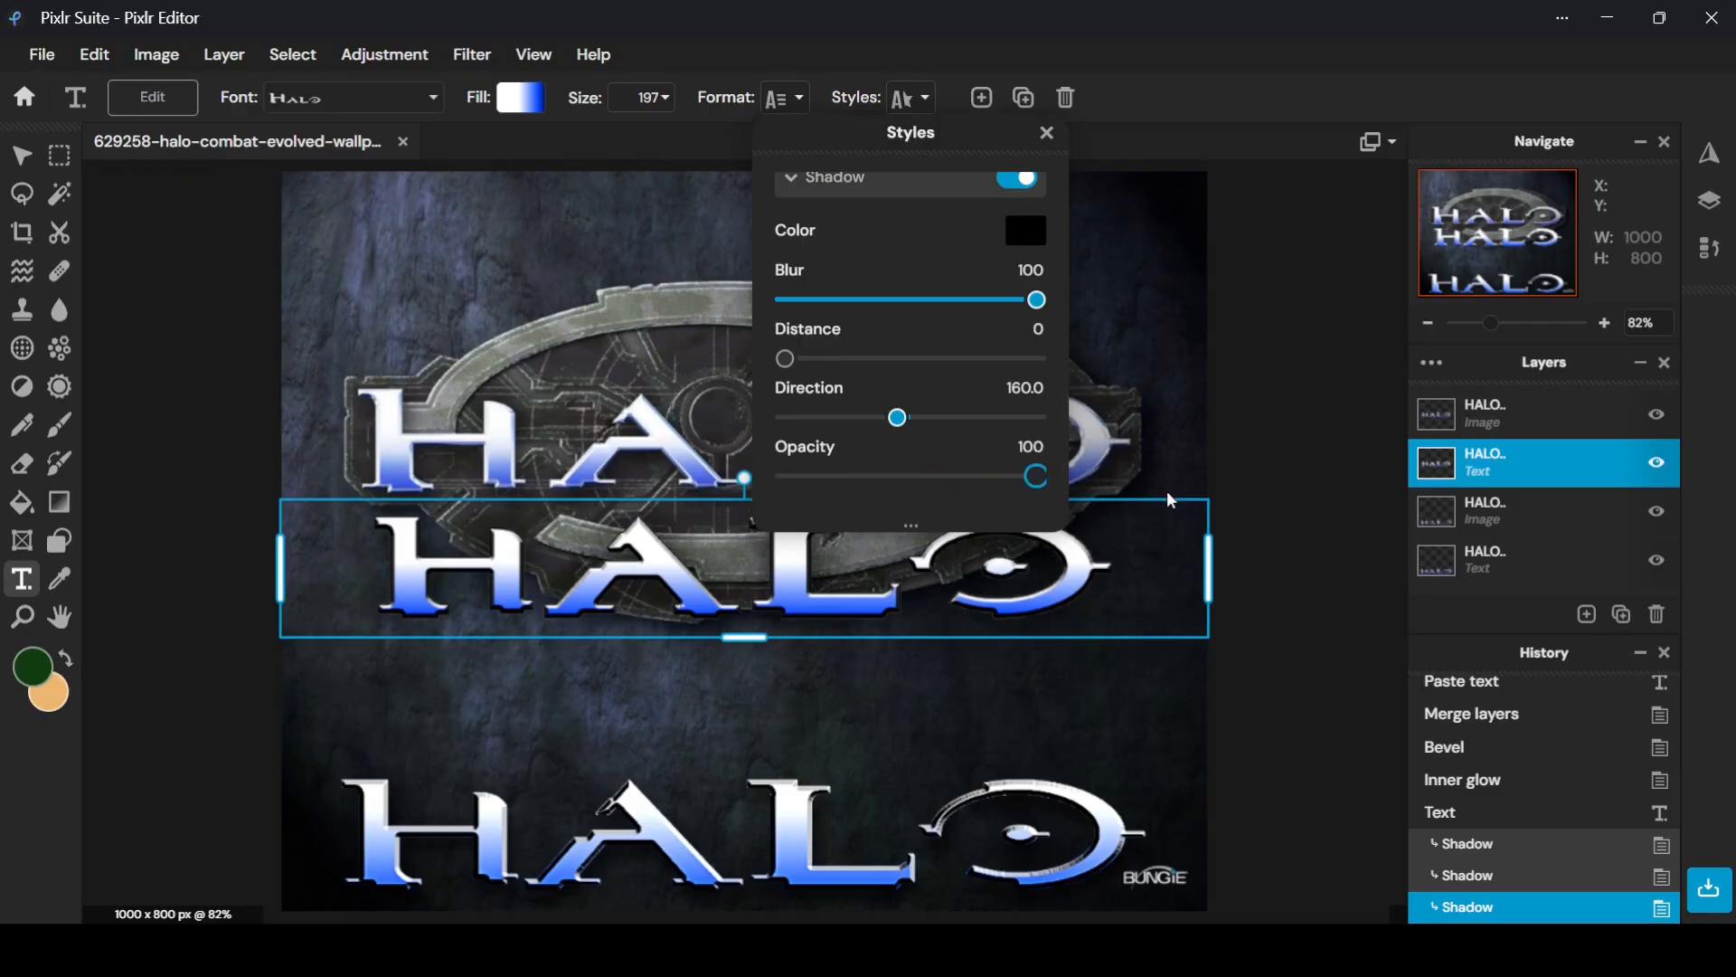
pyautogui.click(1089, 618)
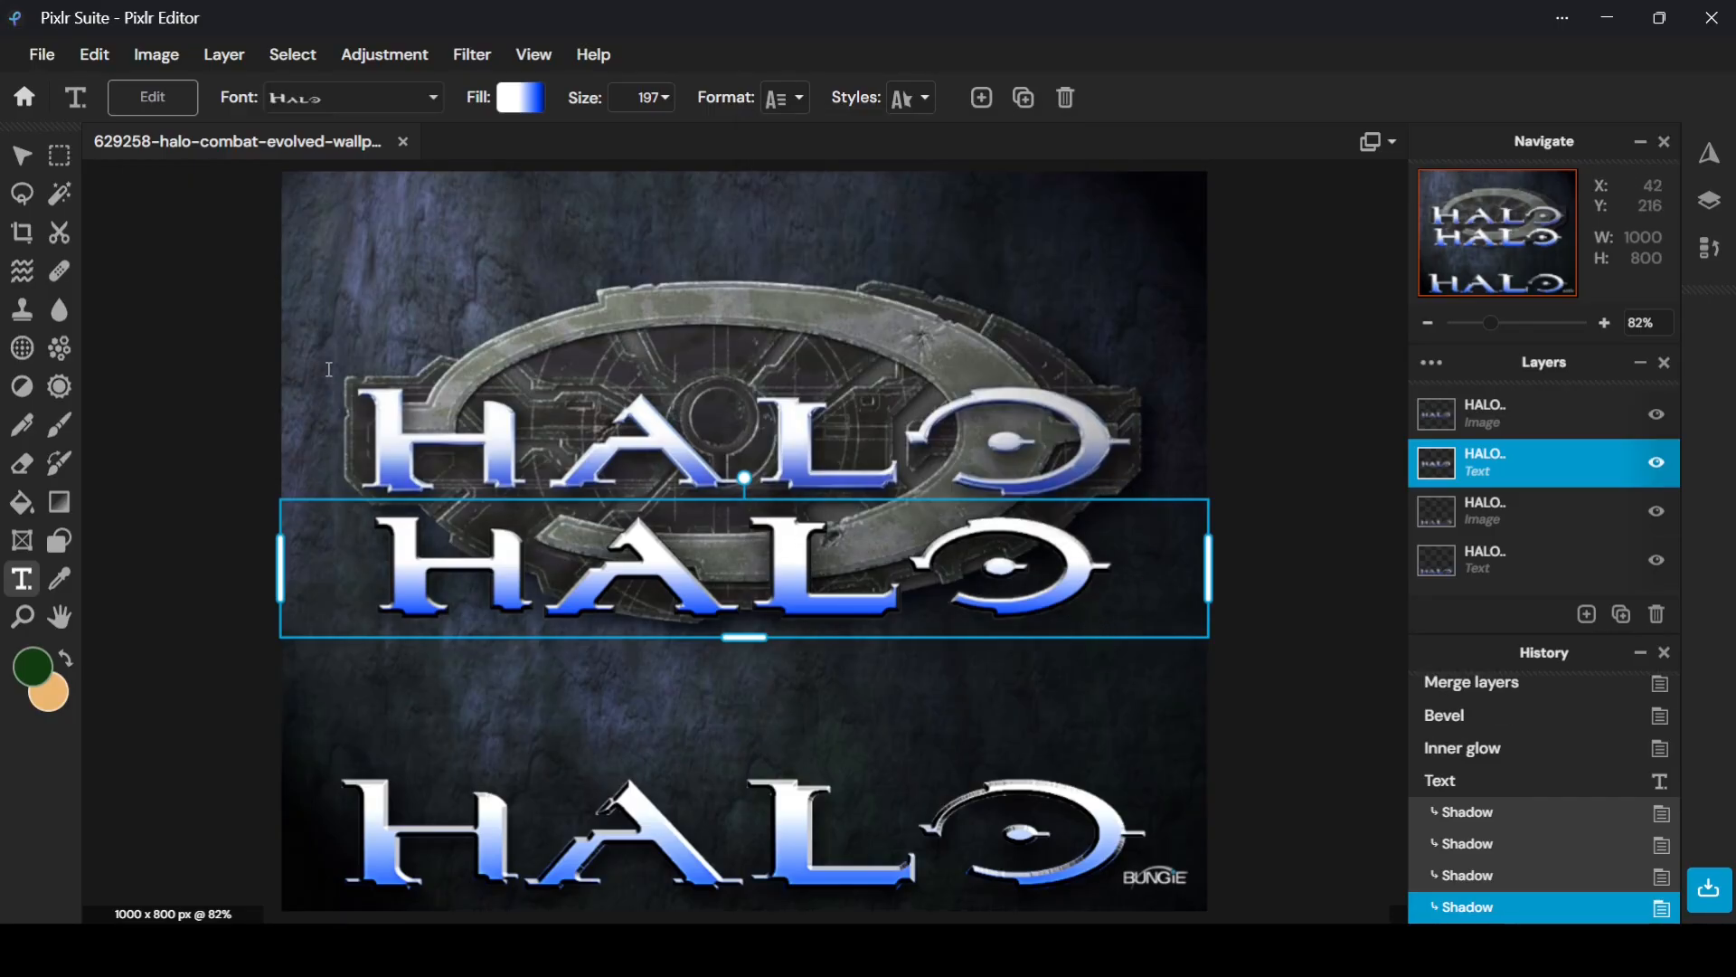
pyautogui.click(473, 717)
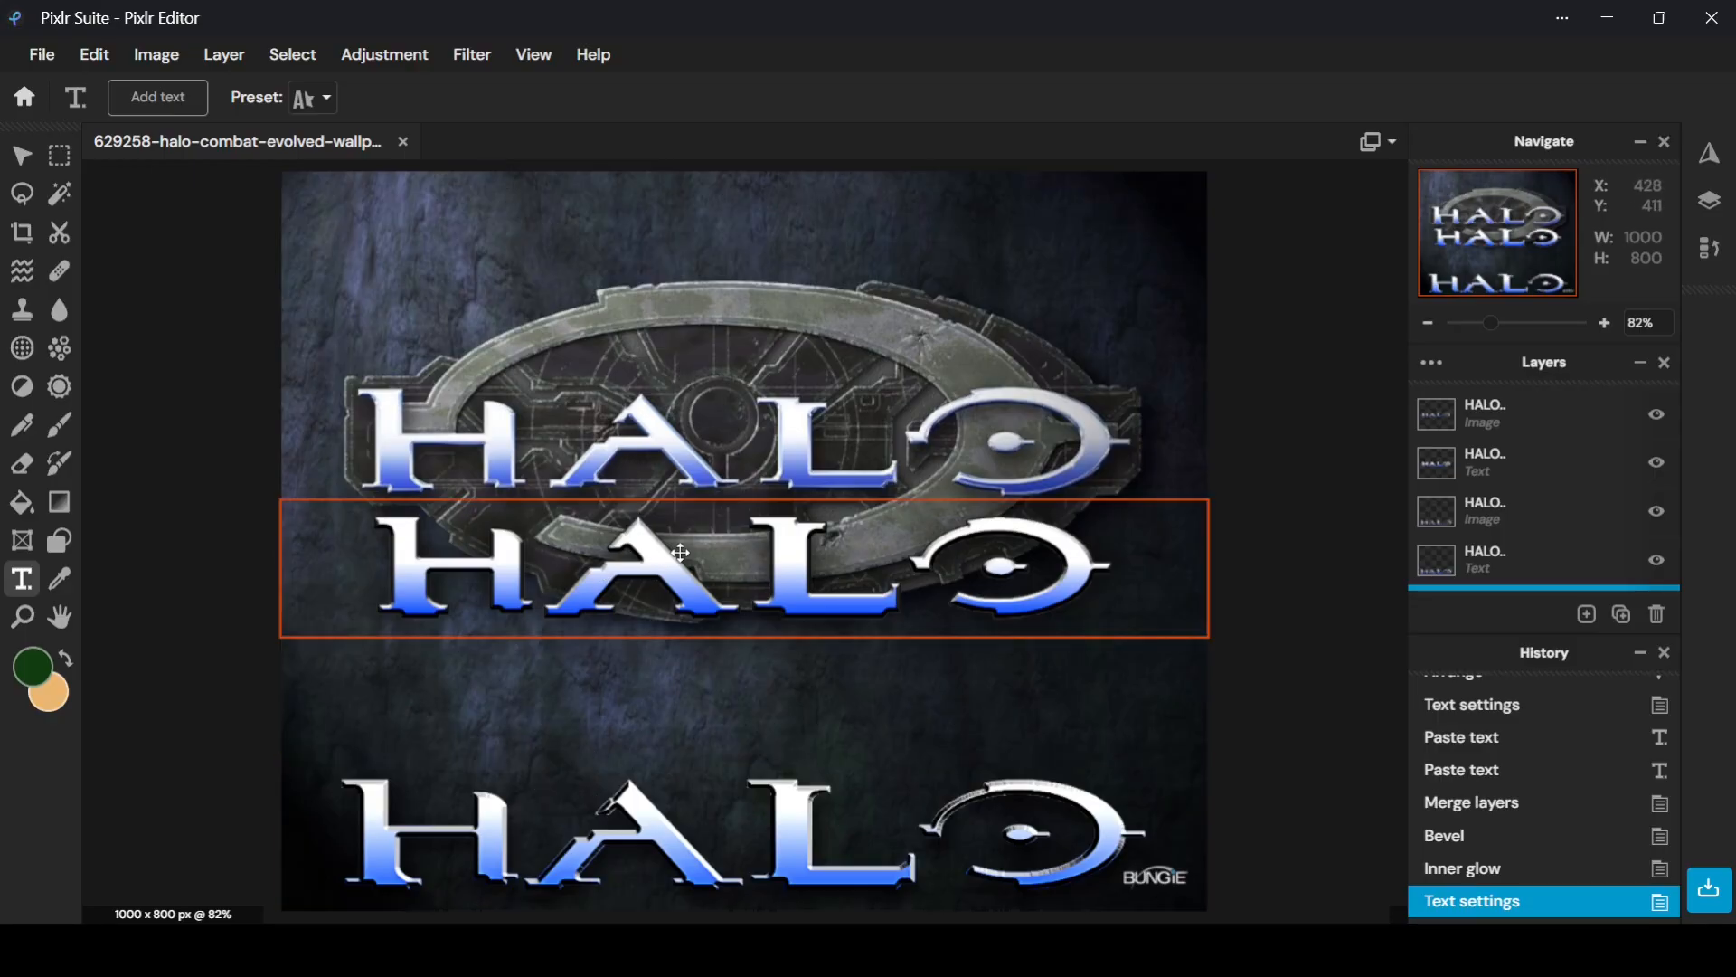
# Start the Clarity filter on the topmost HALO image layer and set its amount to 100
pyautogui.click(679, 594)
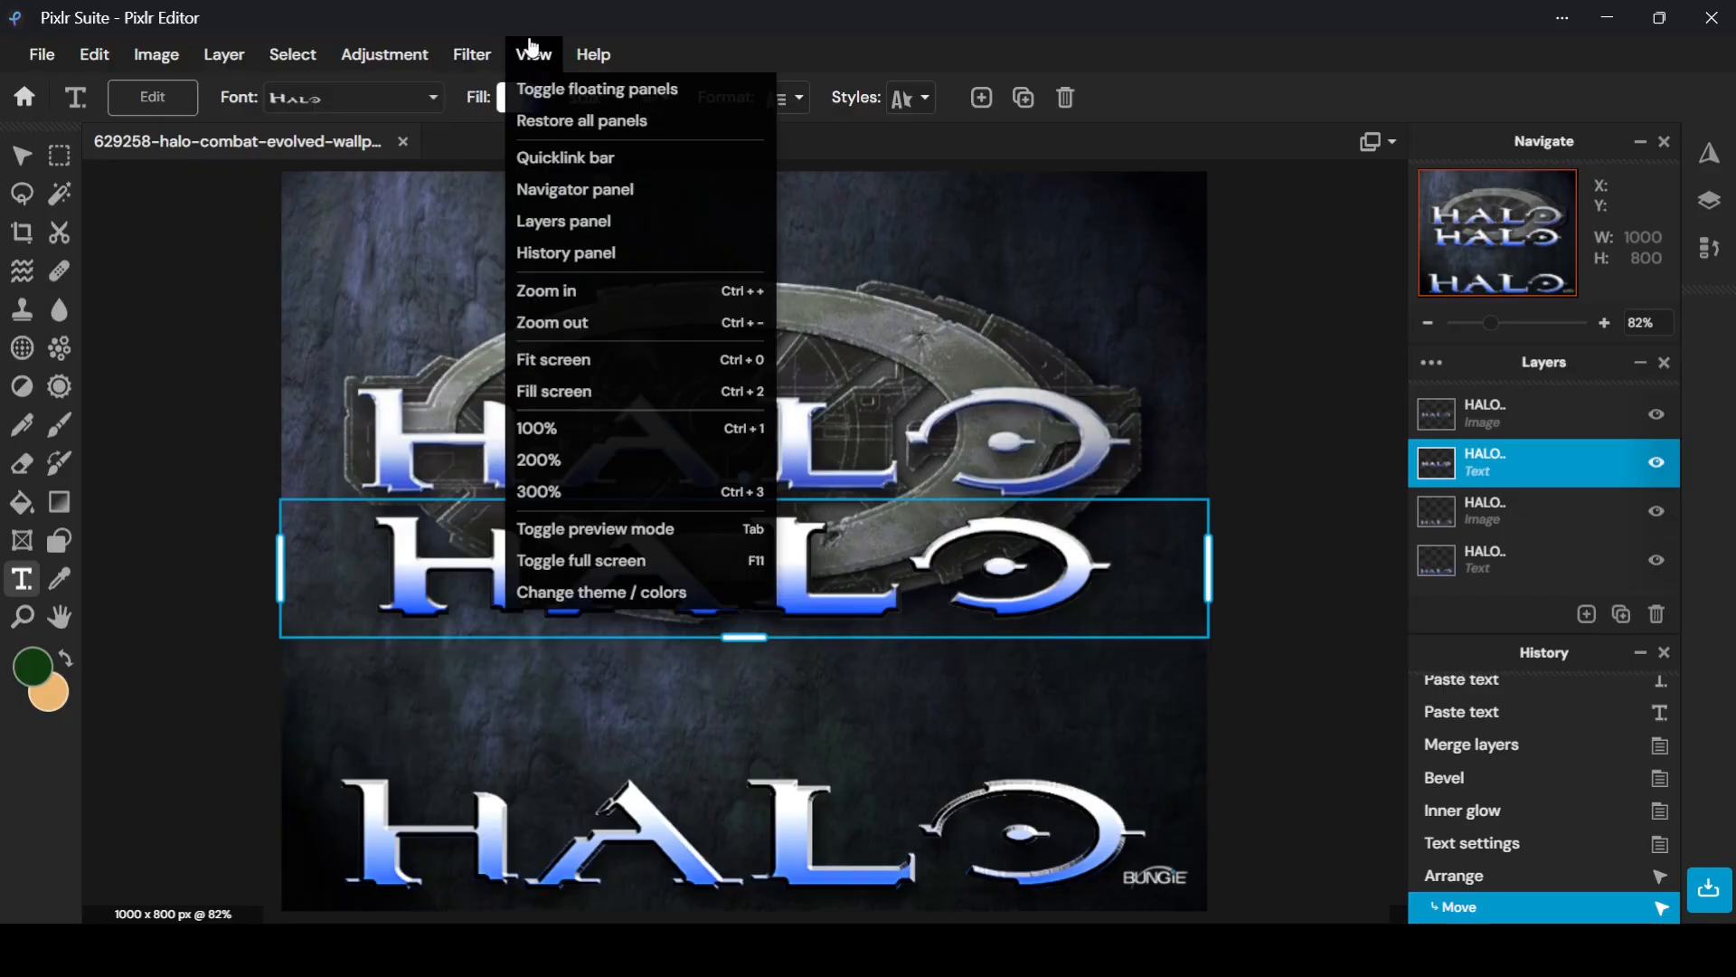
pyautogui.click(1528, 417)
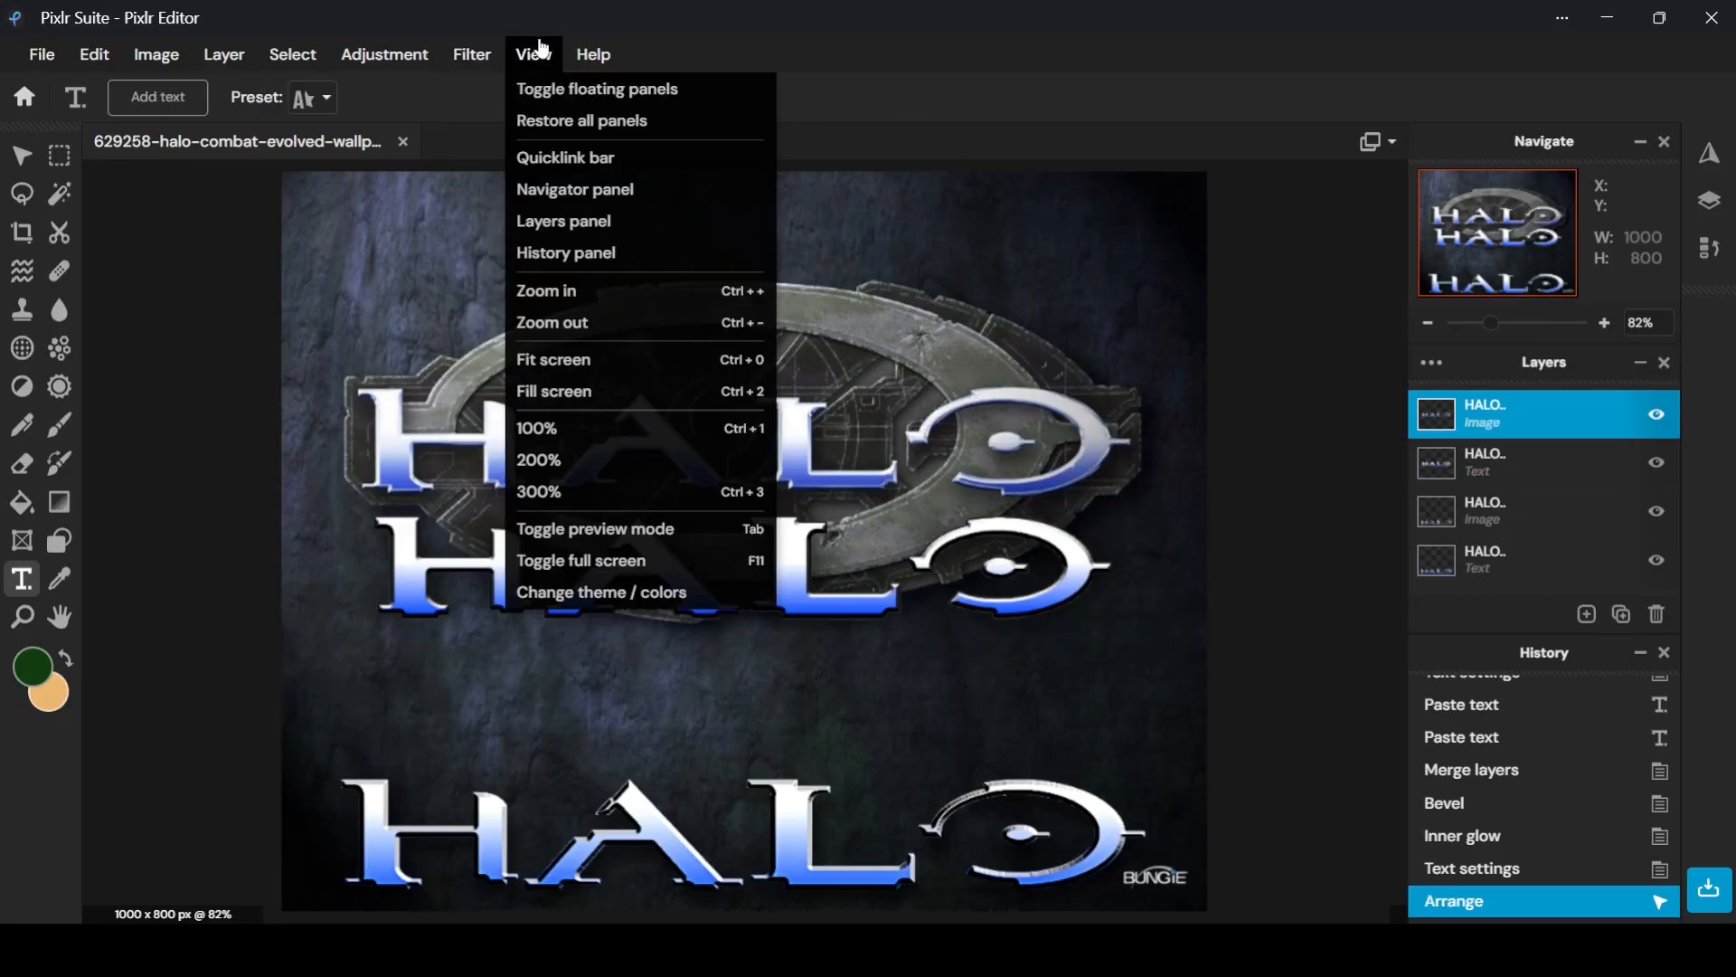
pyautogui.moveTo(485, 52)
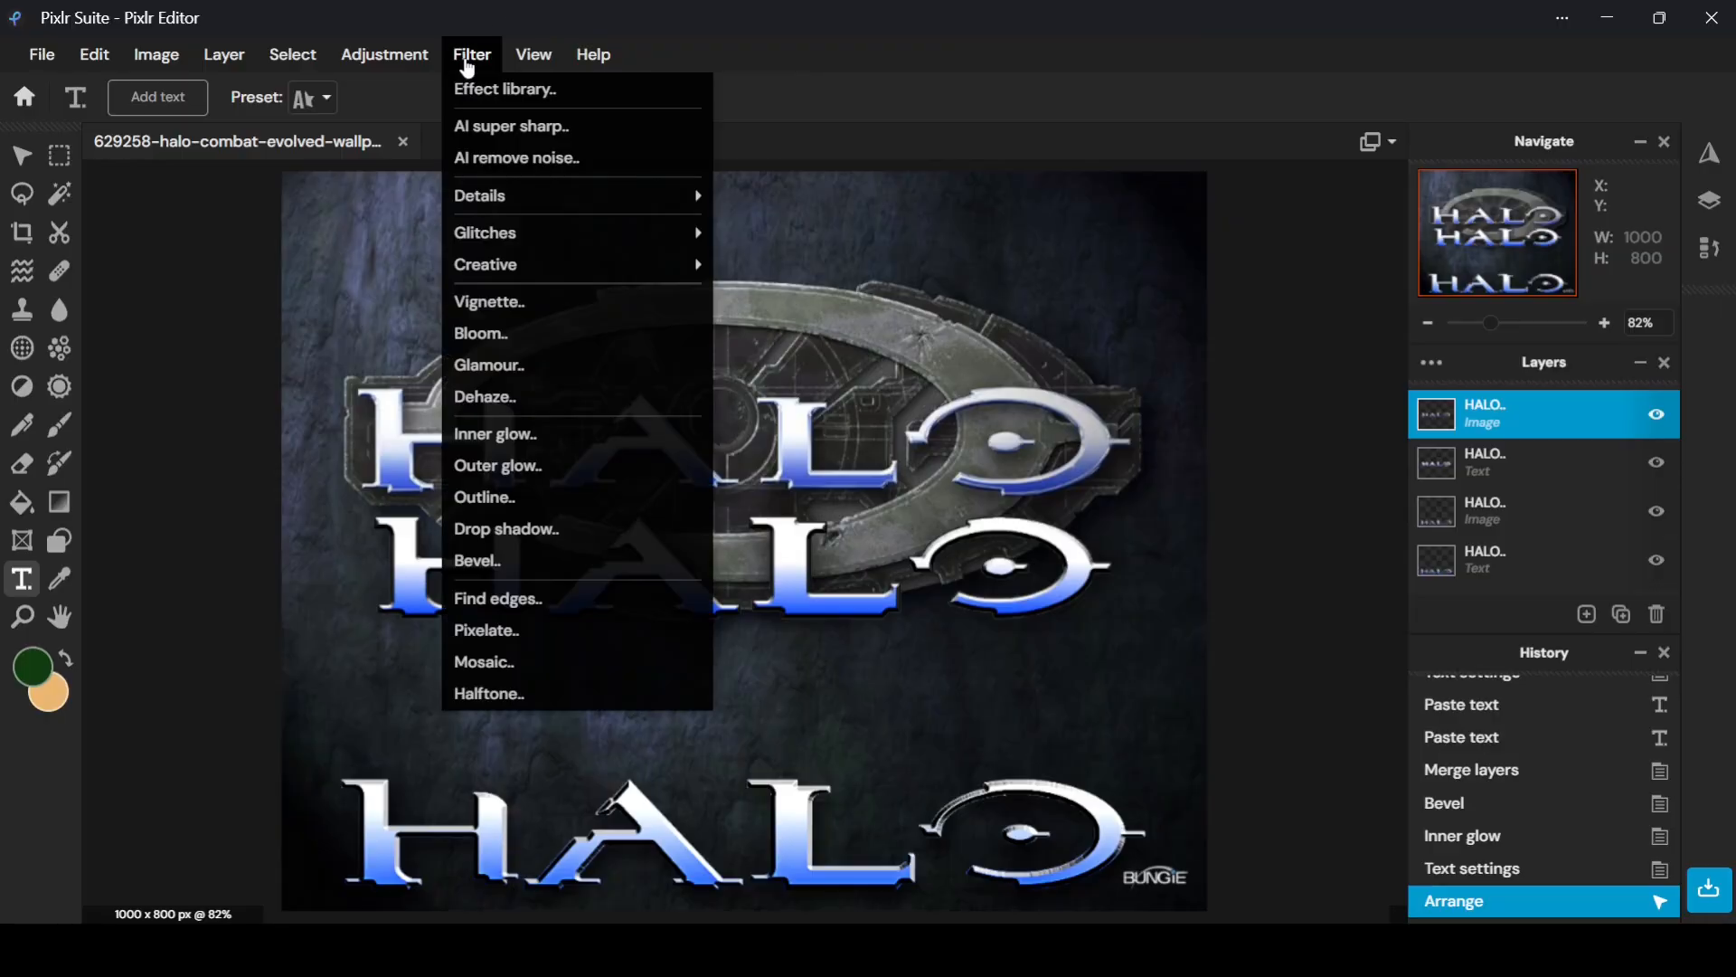
pyautogui.moveTo(621, 200)
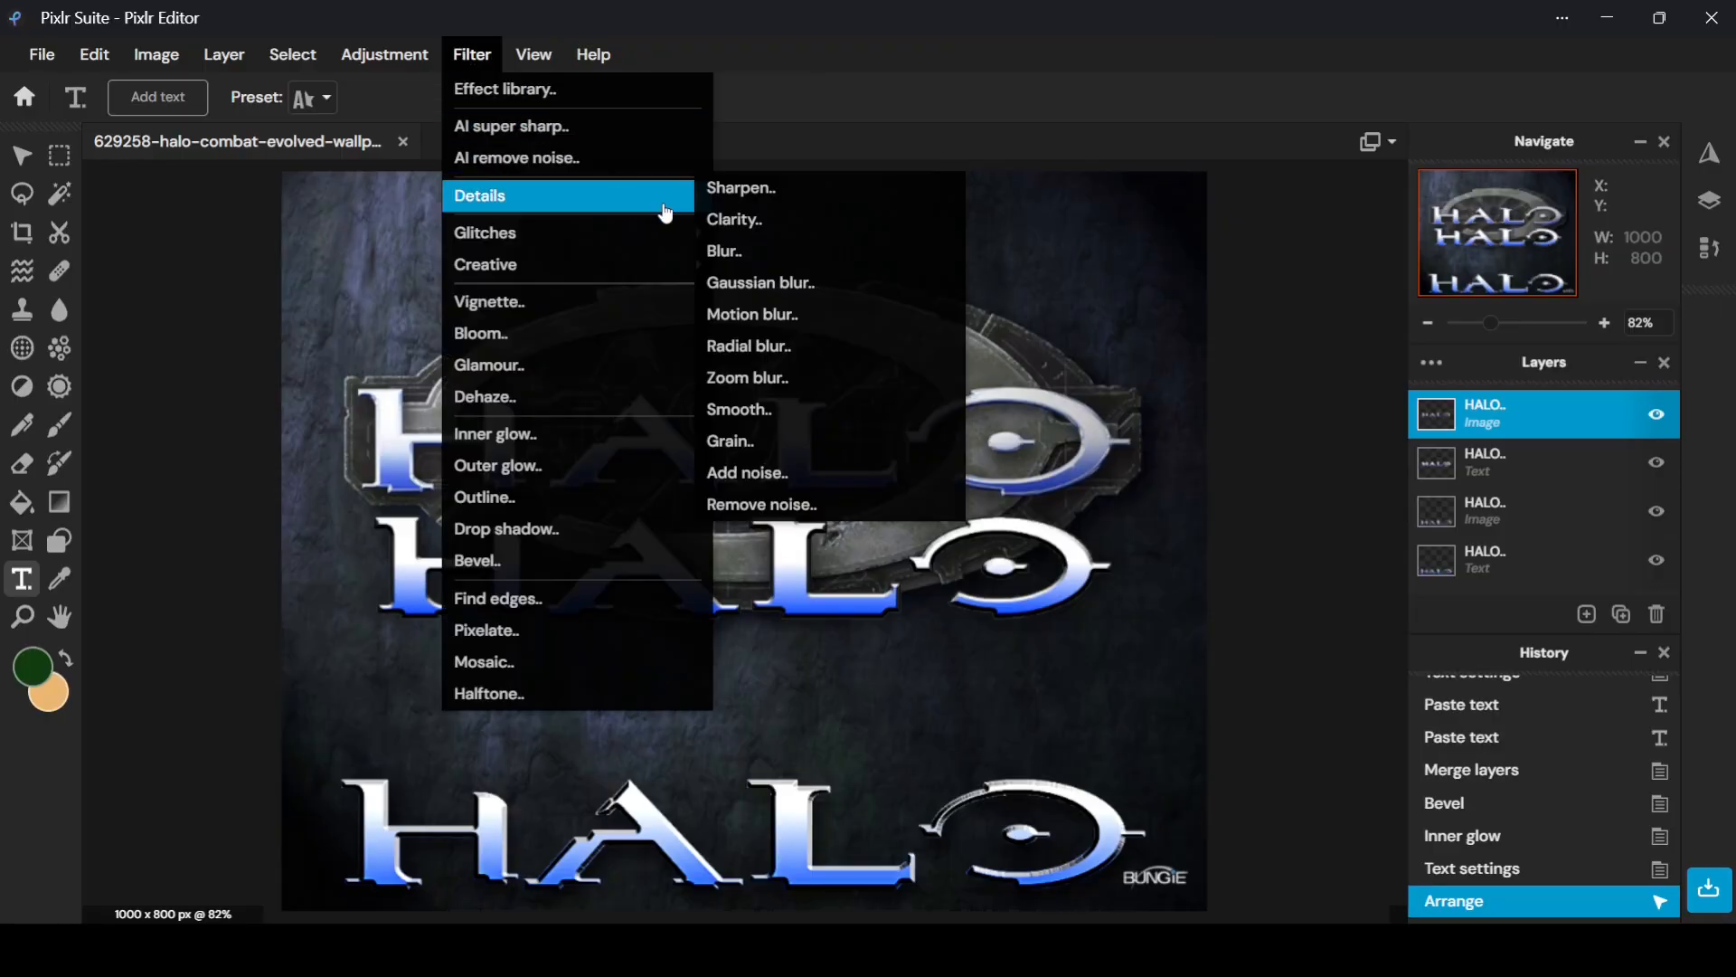
pyautogui.click(721, 221)
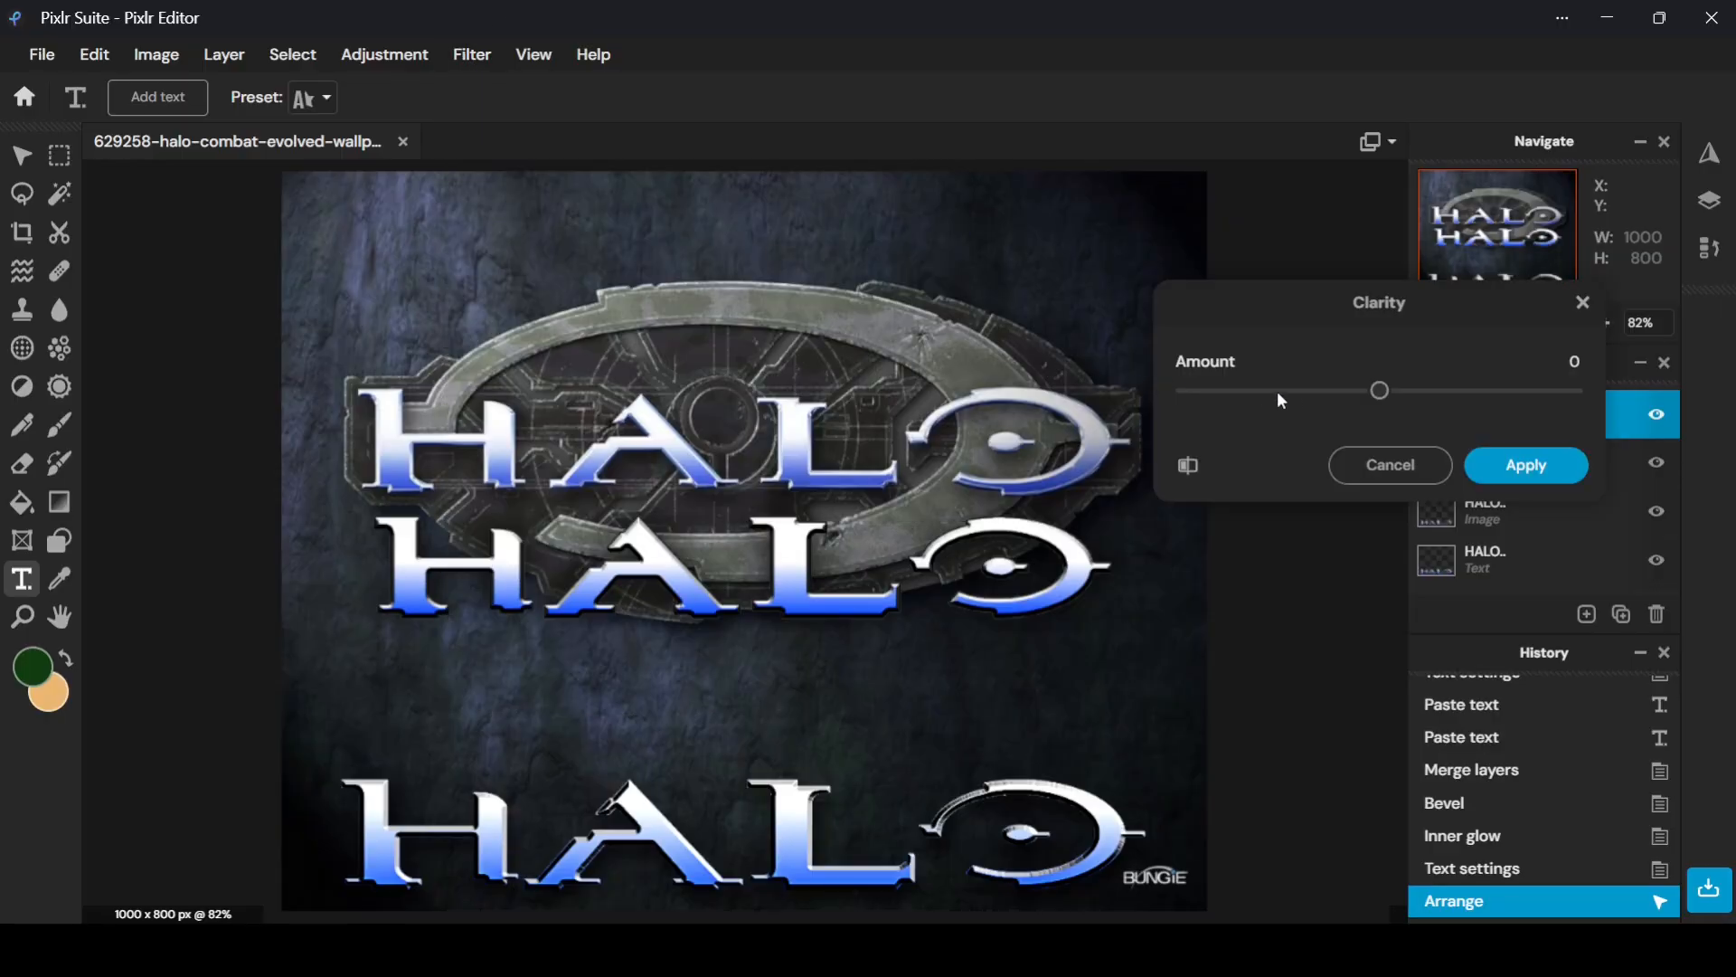
pyautogui.moveTo(1379, 390); pyautogui.dragTo(1575, 391)
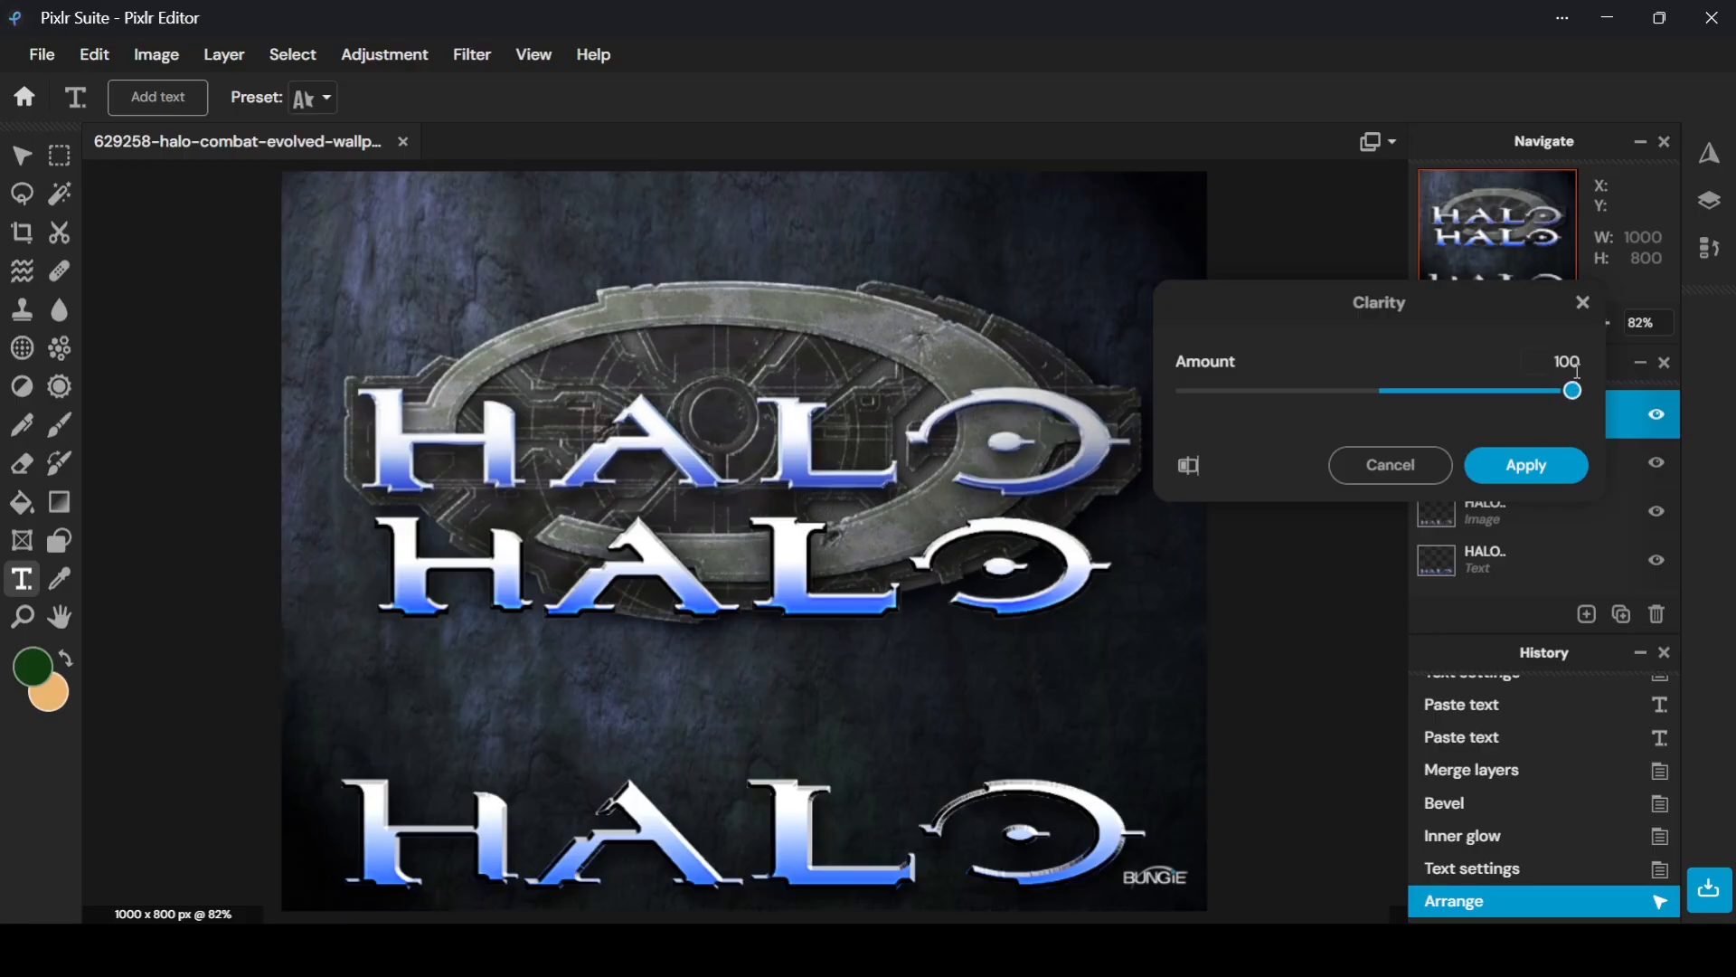
pyautogui.moveTo(1573, 403); pyautogui.dragTo(1585, 442)
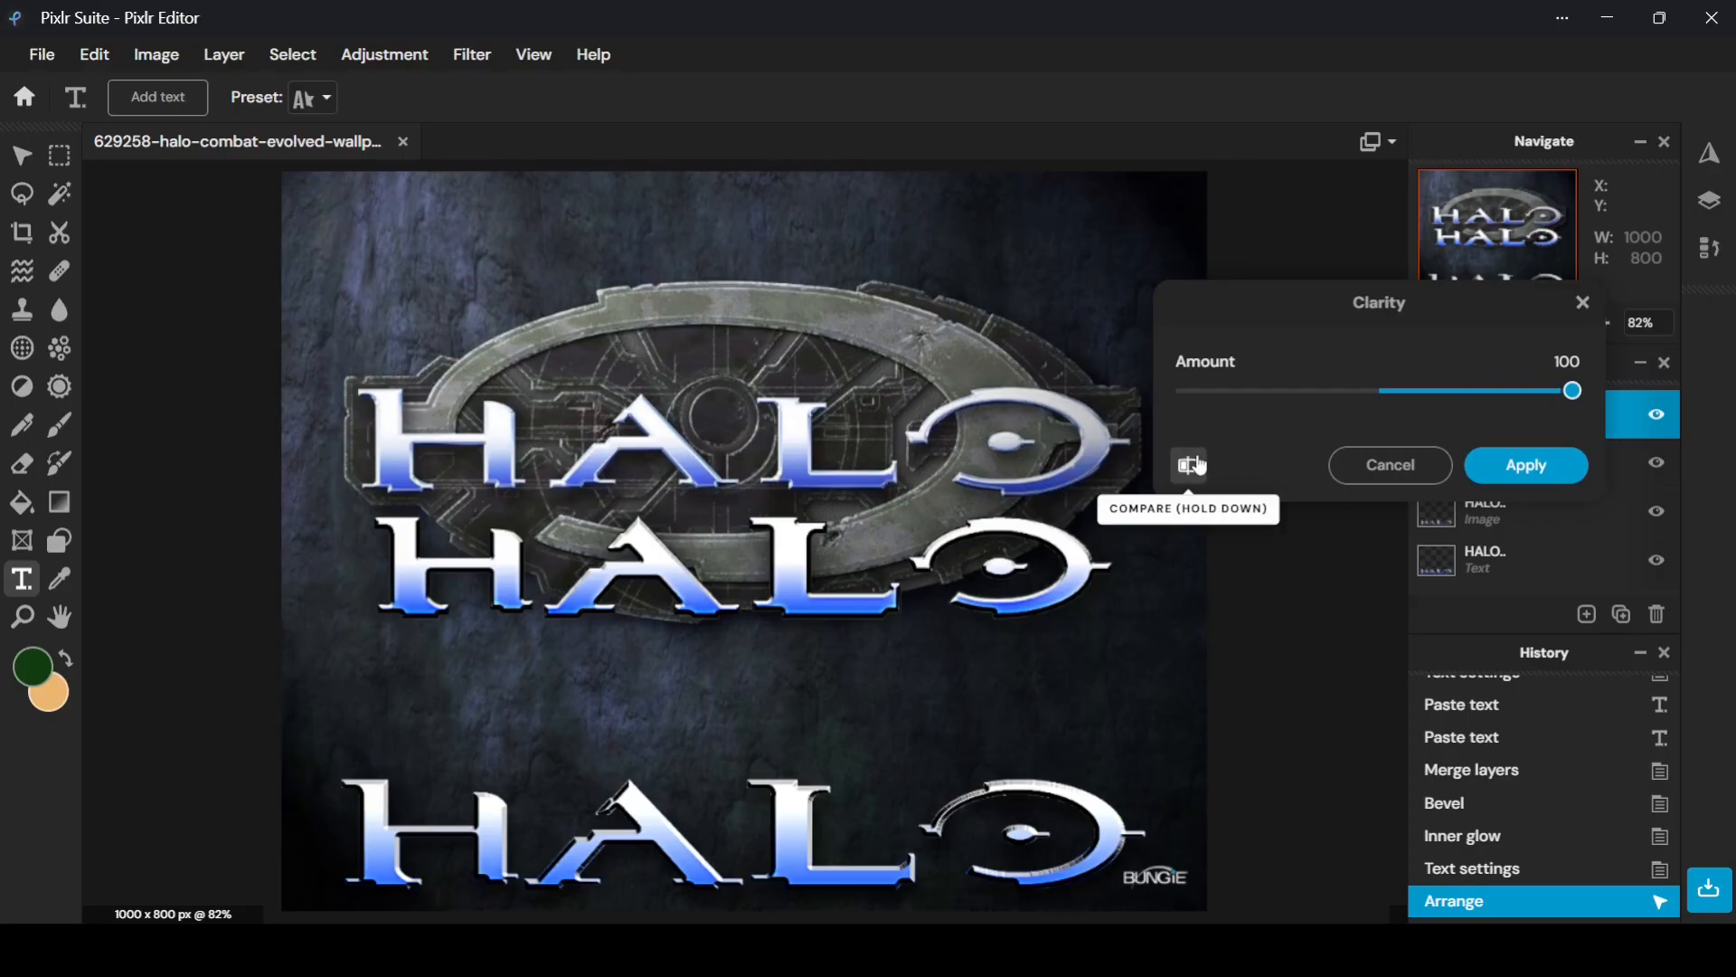
# Compare the lettering with and without Clarity, keep the amount at 100 and apply the filter
pyautogui.click(1195, 457)
pyautogui.click(1196, 458)
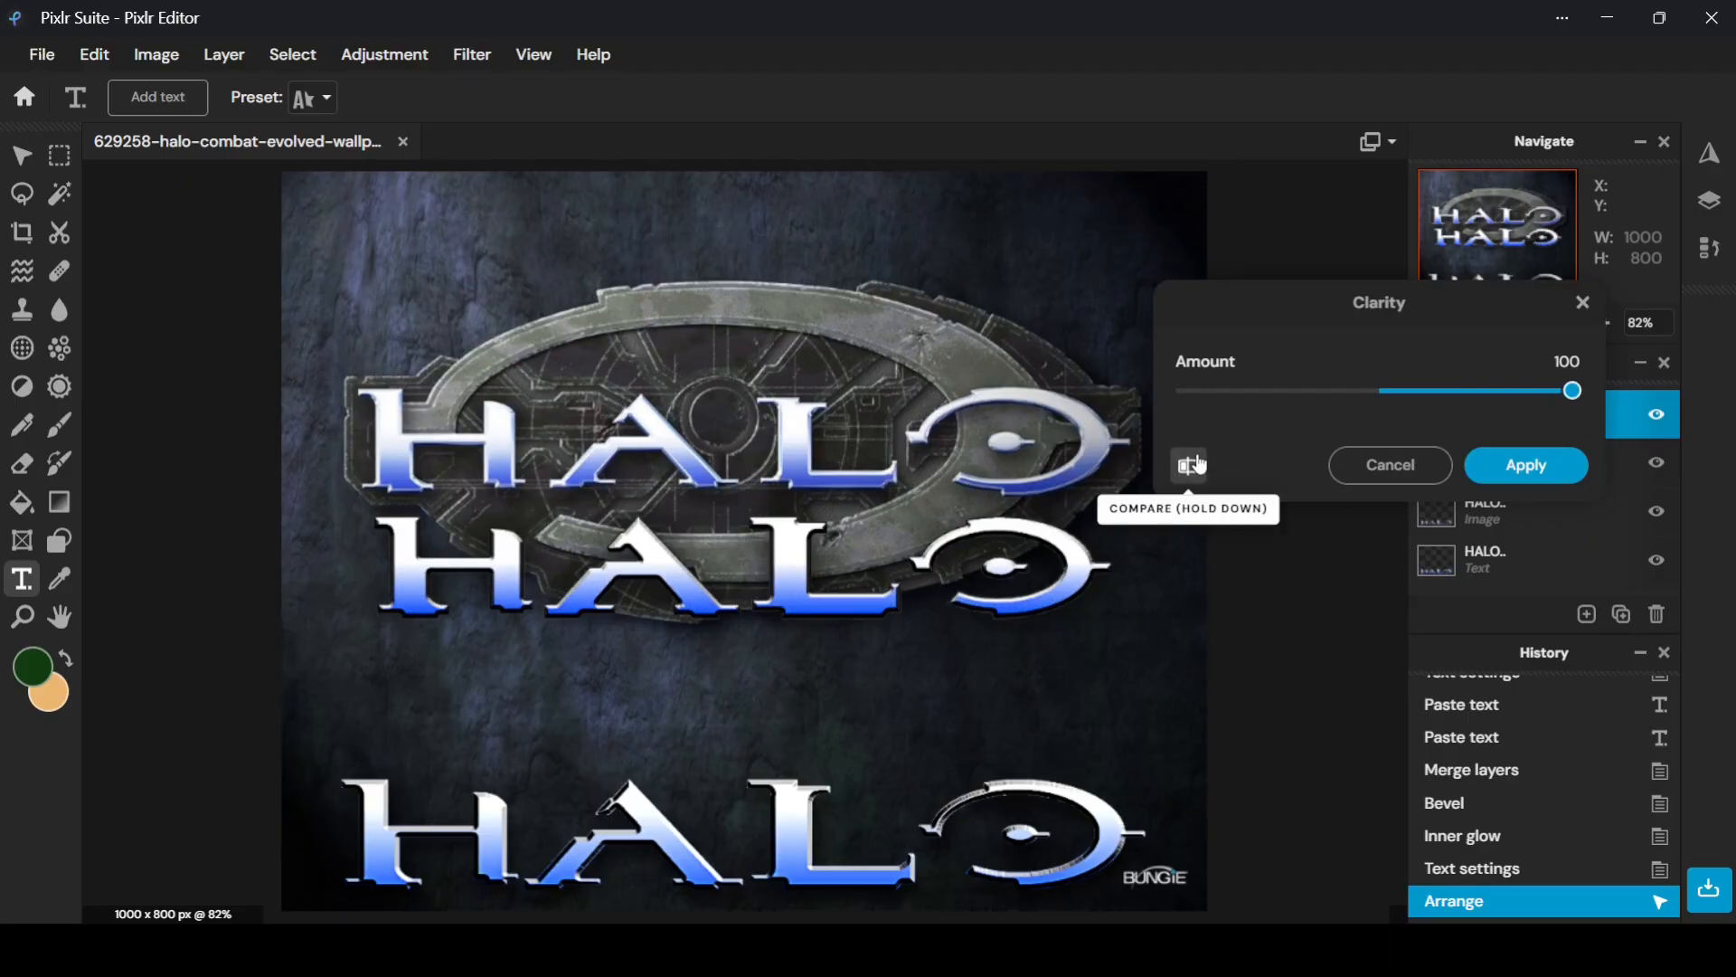
pyautogui.click(1195, 457)
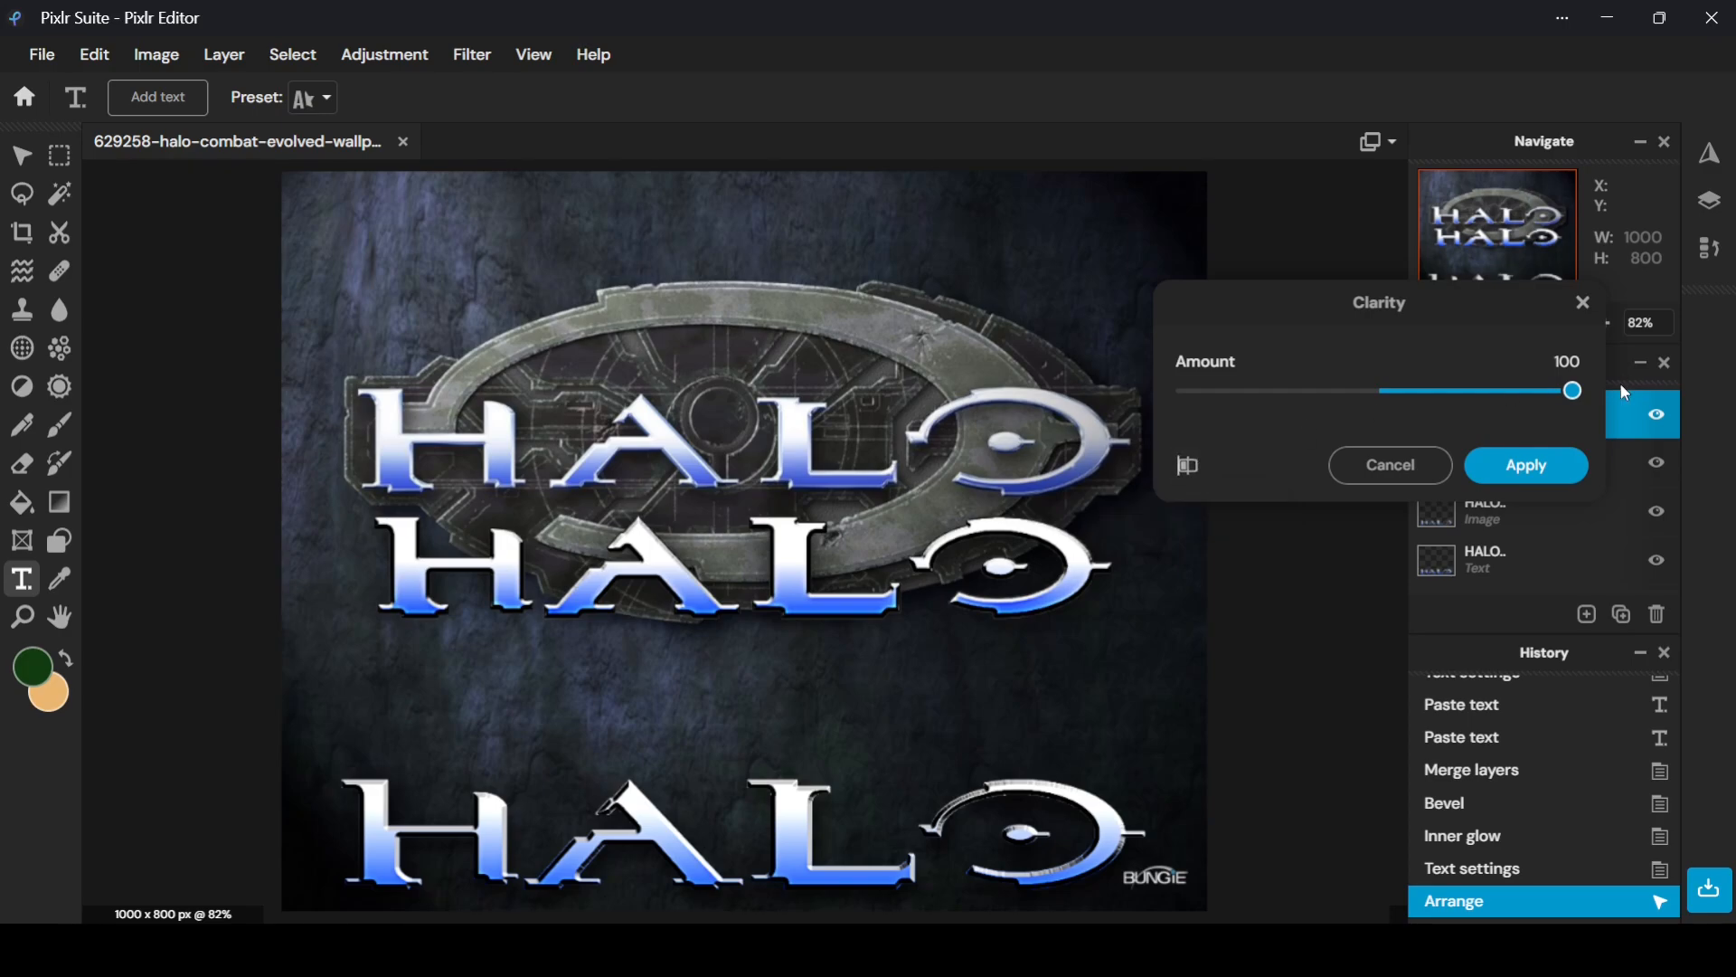
pyautogui.moveTo(1573, 392); pyautogui.dragTo(1646, 443)
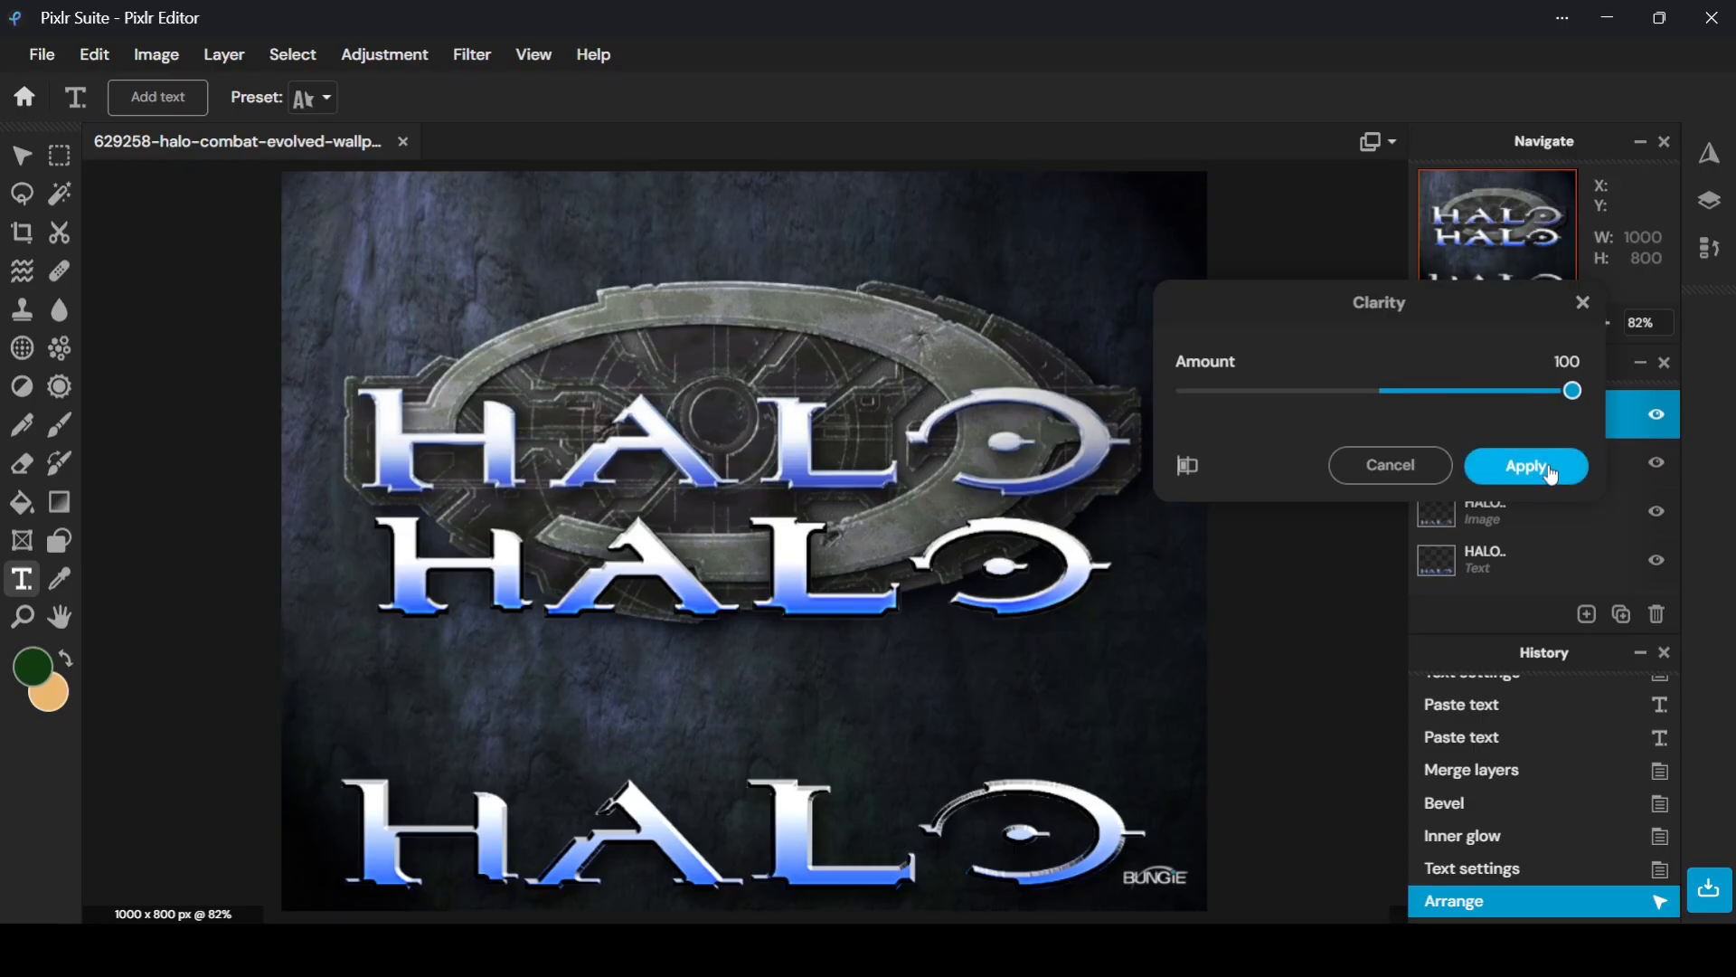
pyautogui.click(1551, 470)
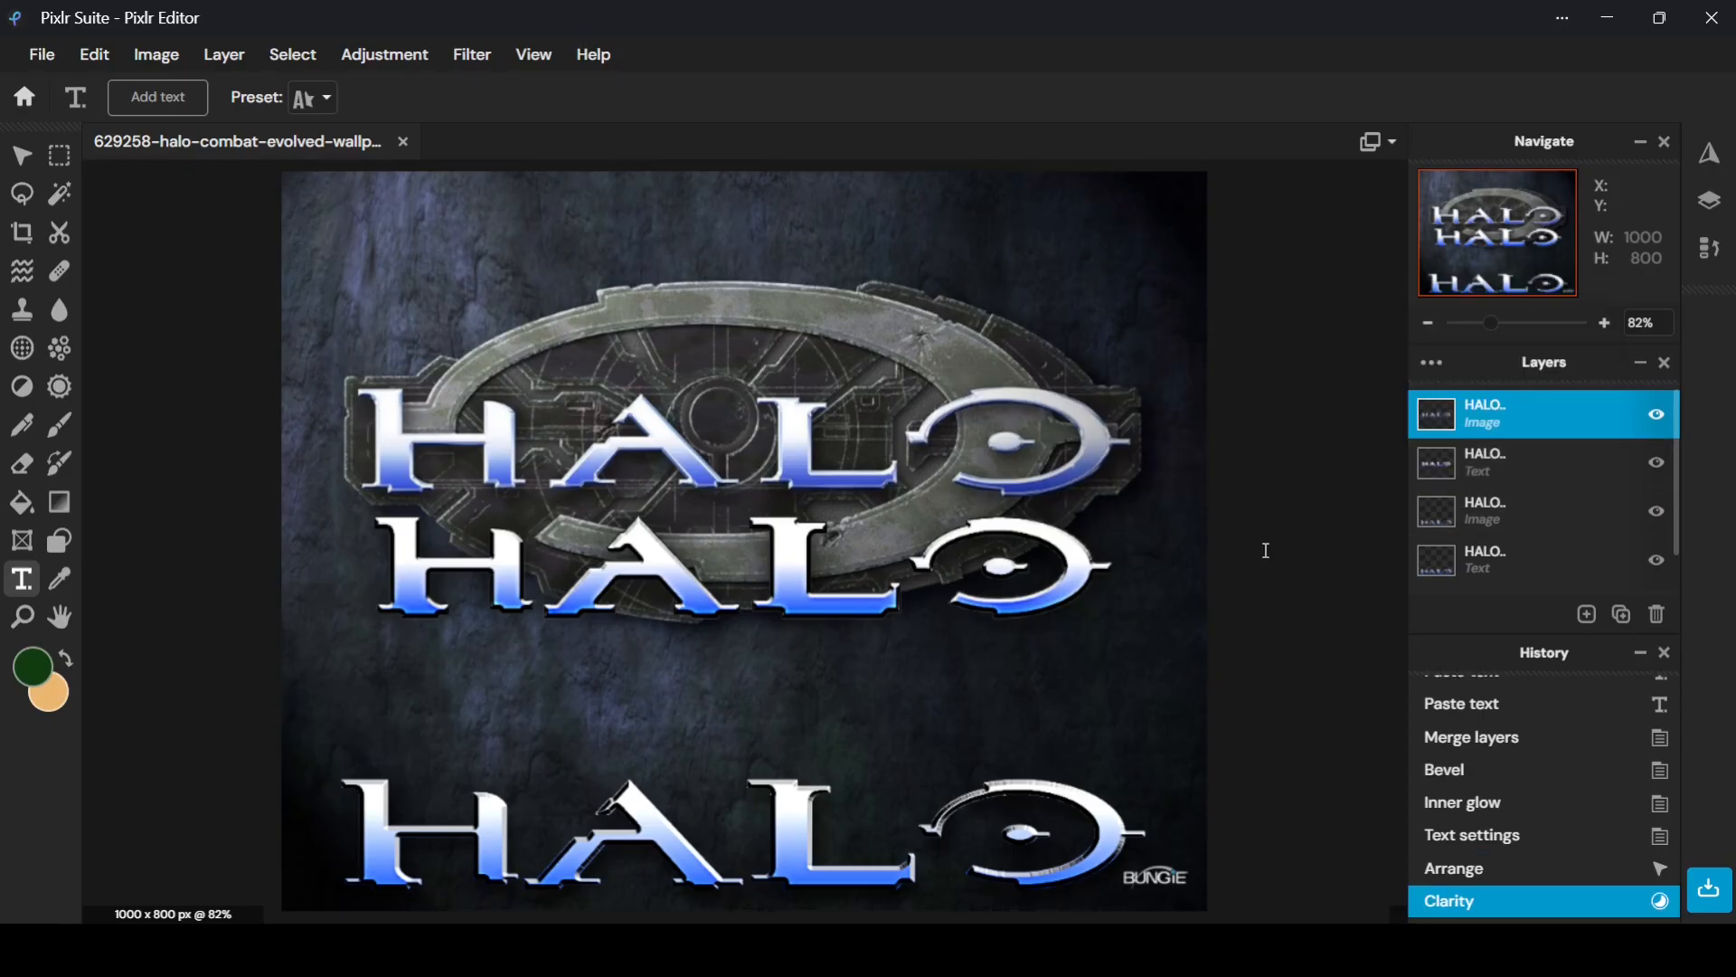
# Sharpen the topmost HALO image layer by a low amount after trying 100 and 20, compare the result and apply it
pyautogui.click(471, 54)
pyautogui.moveTo(488, 237)
pyautogui.moveTo(670, 198)
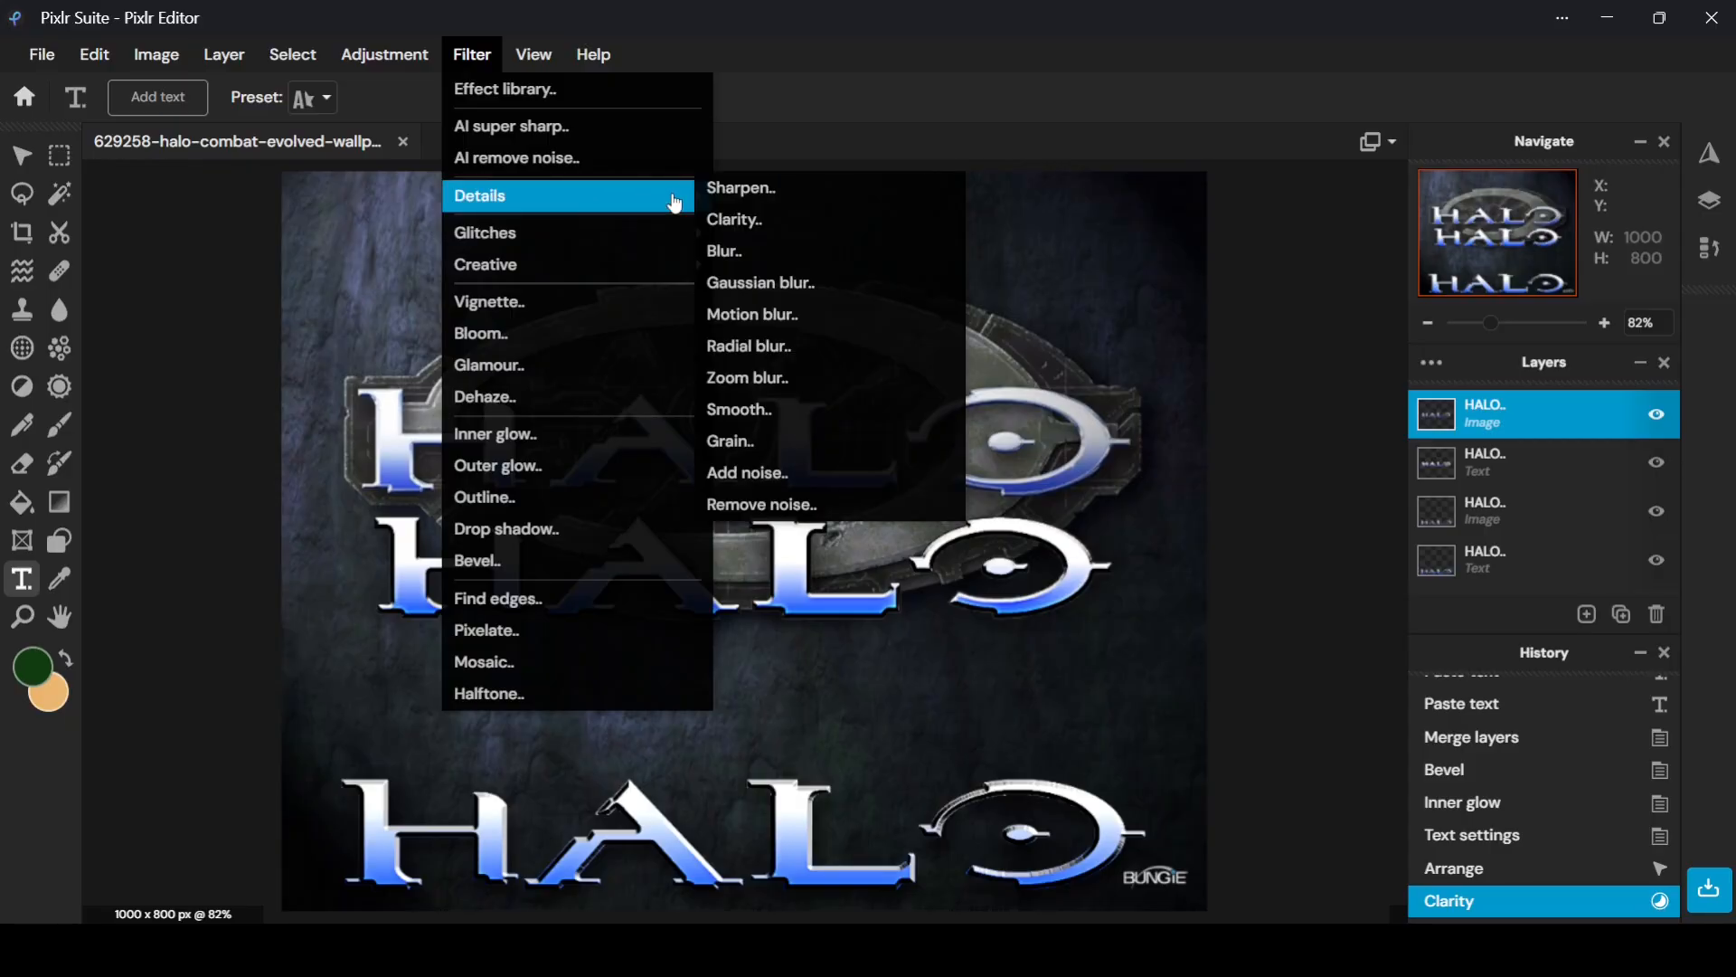
pyautogui.click(734, 192)
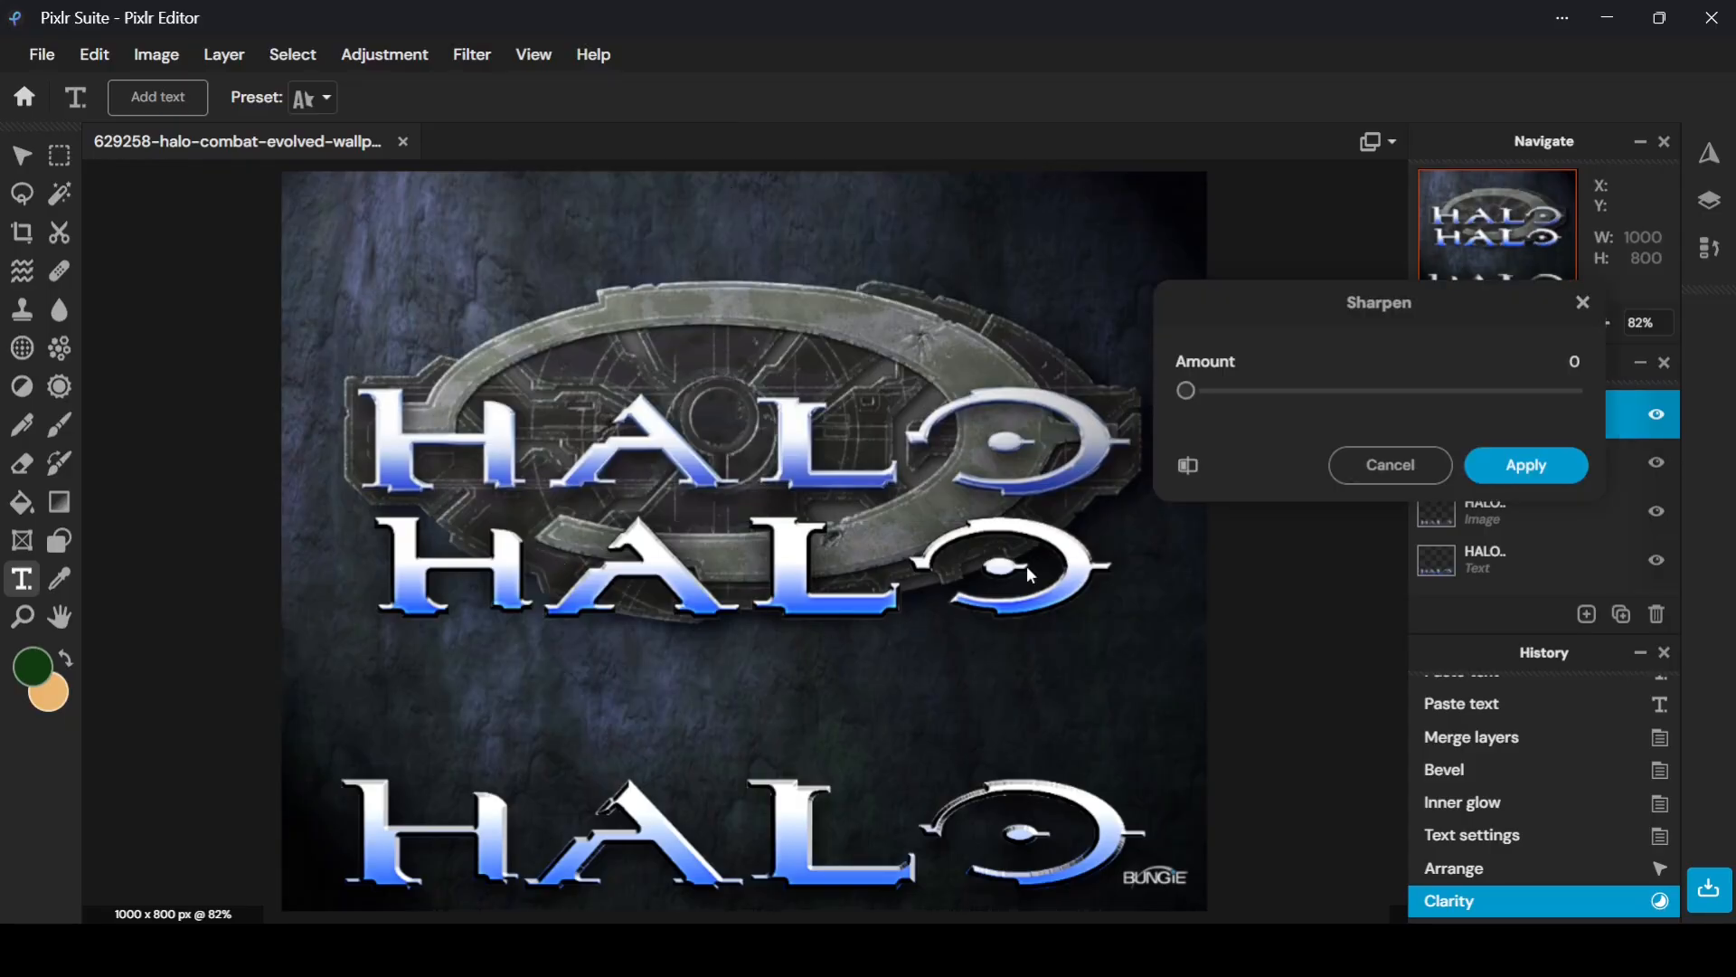
pyautogui.moveTo(1184, 394); pyautogui.dragTo(1631, 425)
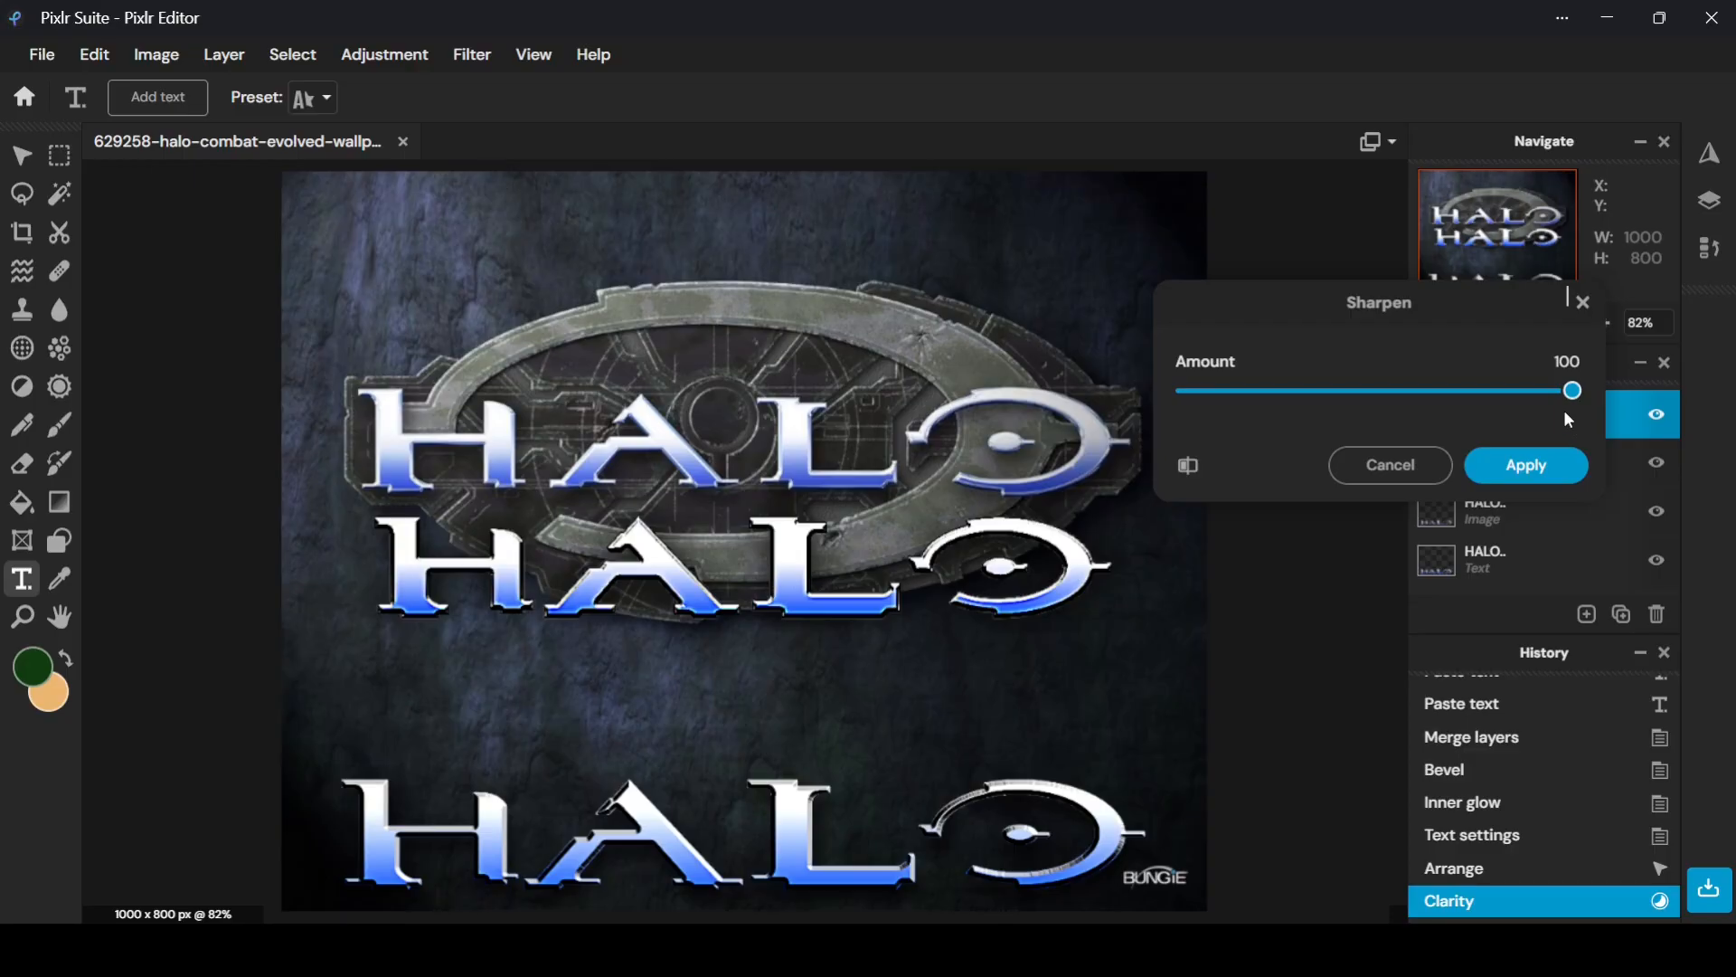
pyautogui.moveTo(1572, 391); pyautogui.dragTo(1282, 416)
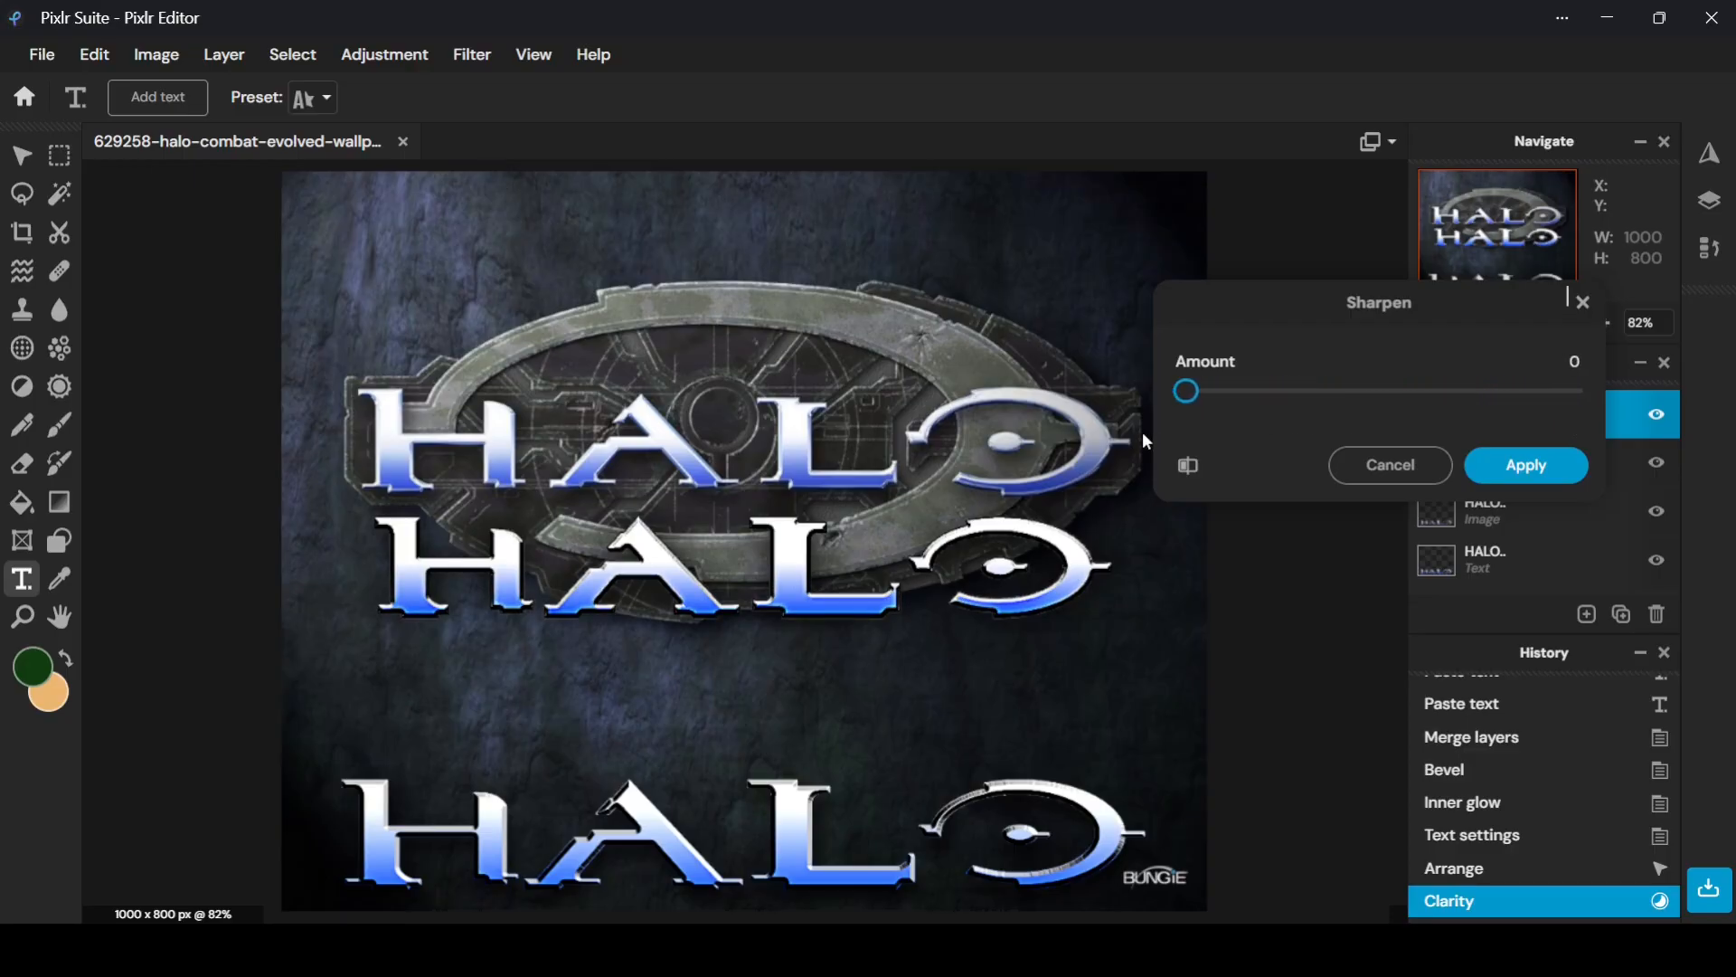
pyautogui.moveTo(1142, 432); pyautogui.dragTo(1267, 398)
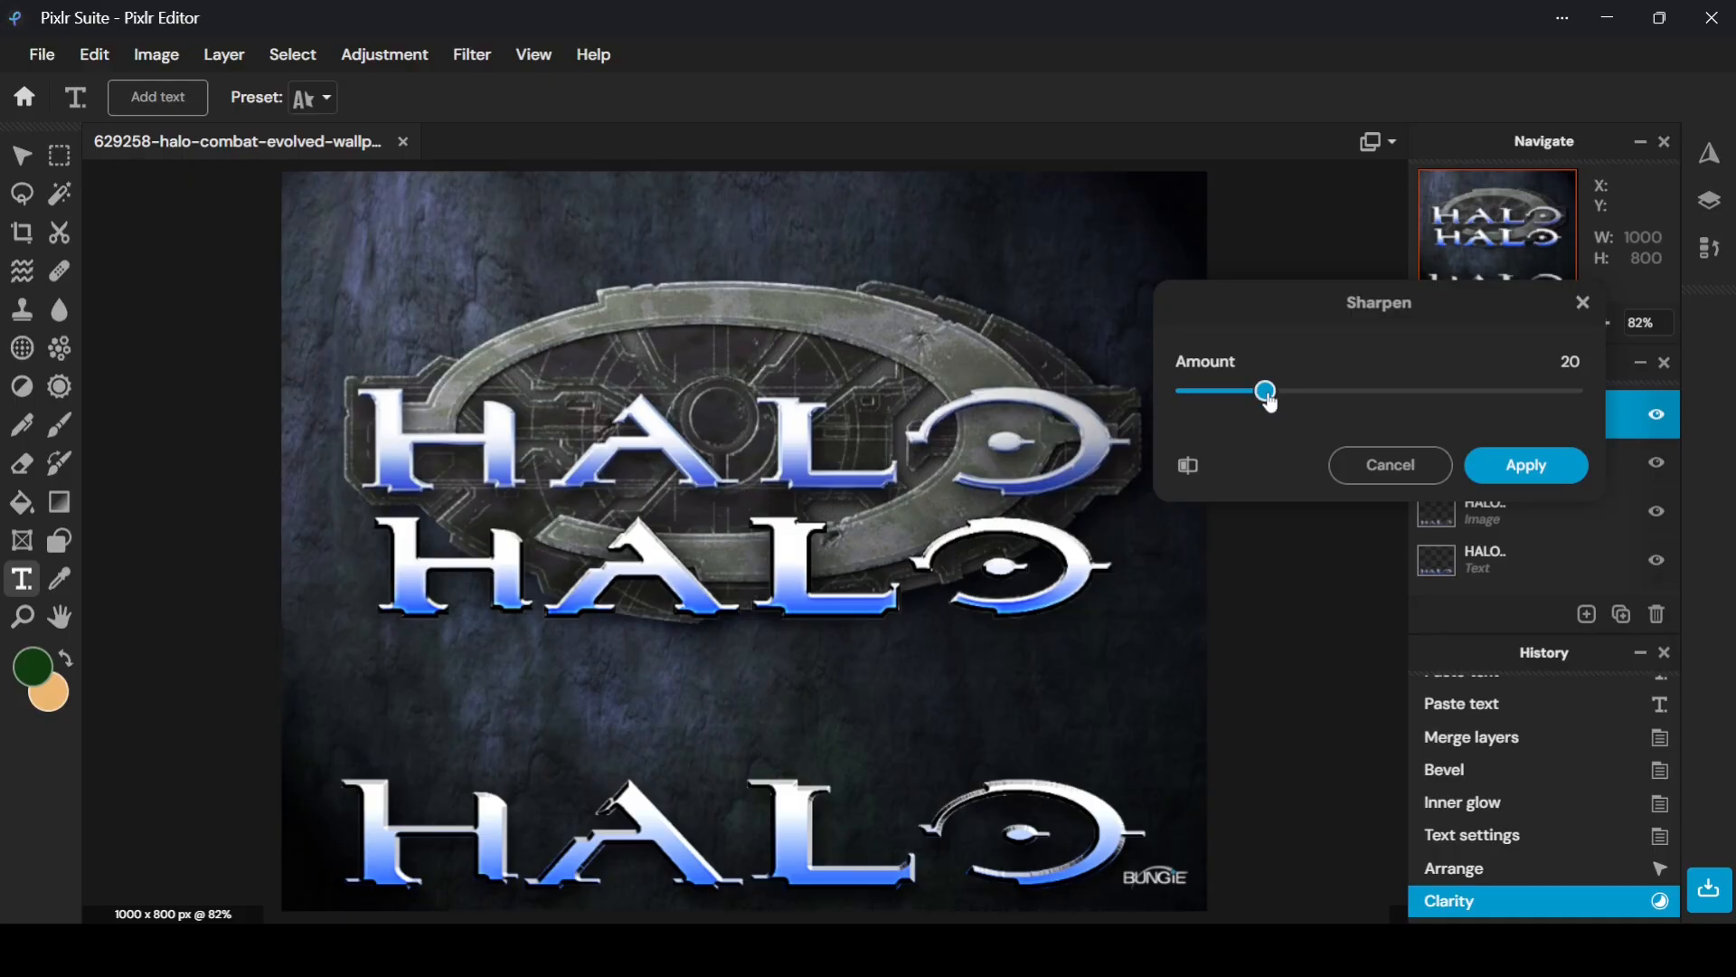
pyautogui.moveTo(1262, 389); pyautogui.dragTo(1257, 413)
pyautogui.moveTo(1222, 395); pyautogui.dragTo(1284, 367)
pyautogui.click(1187, 464)
pyautogui.click(1512, 469)
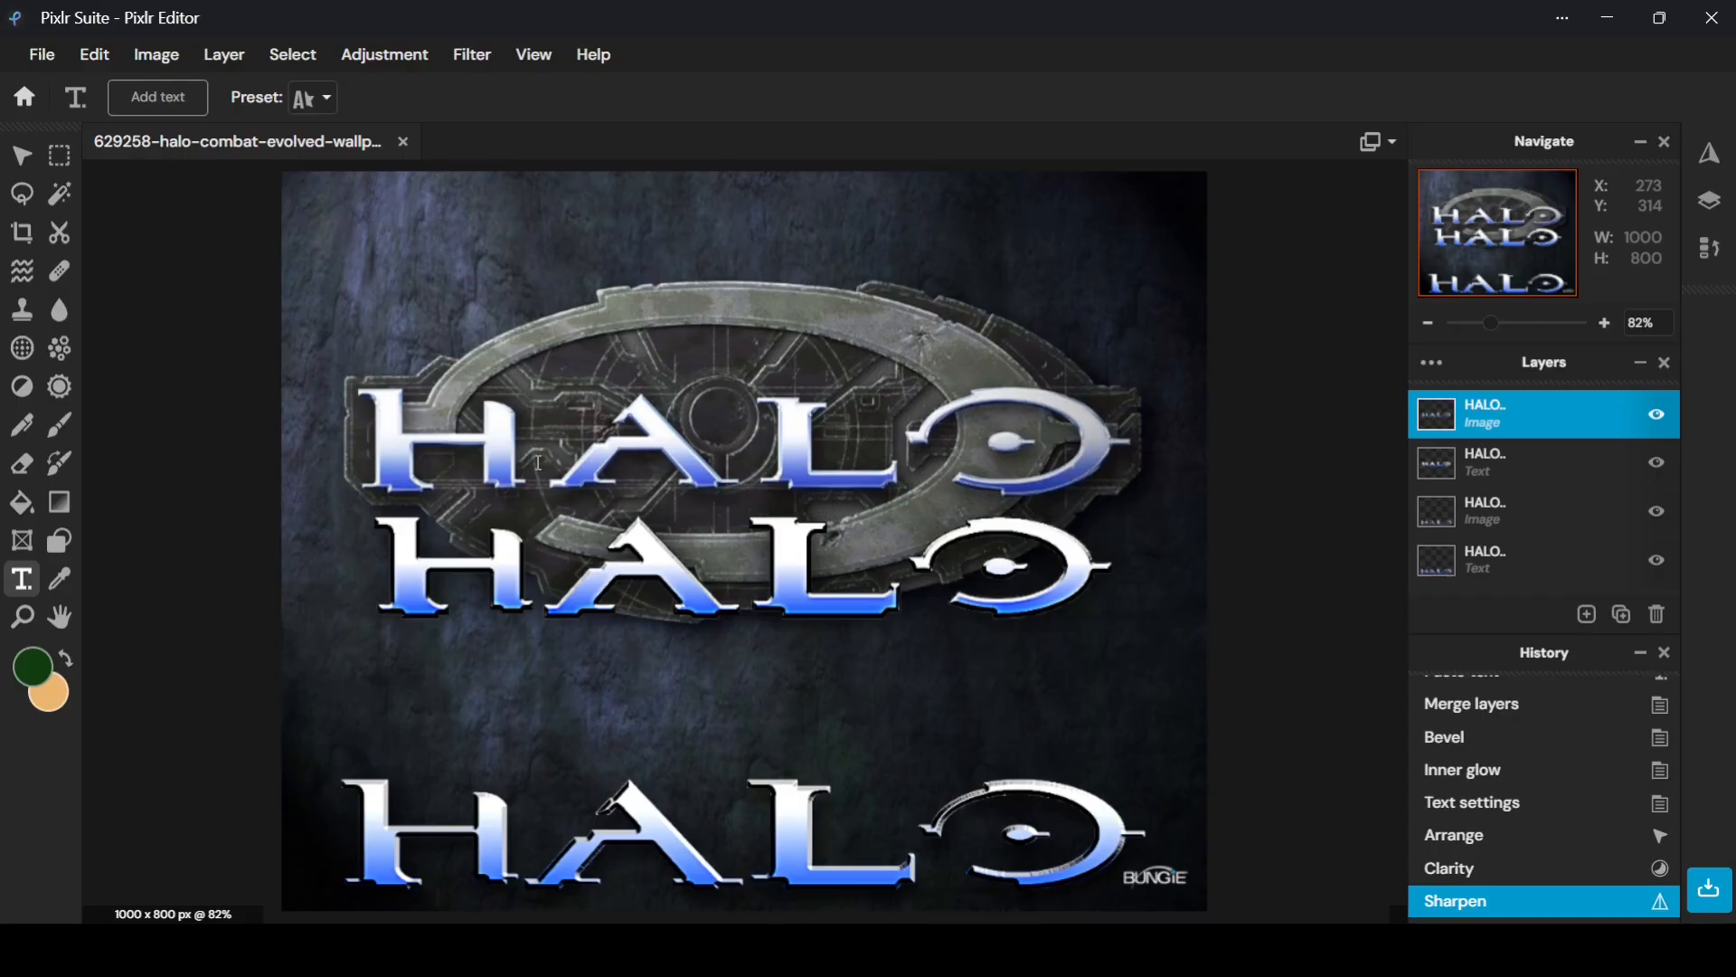
# Change the shadow colour of the HALO text layer below the topmost image layer to white
pyautogui.click(1511, 470)
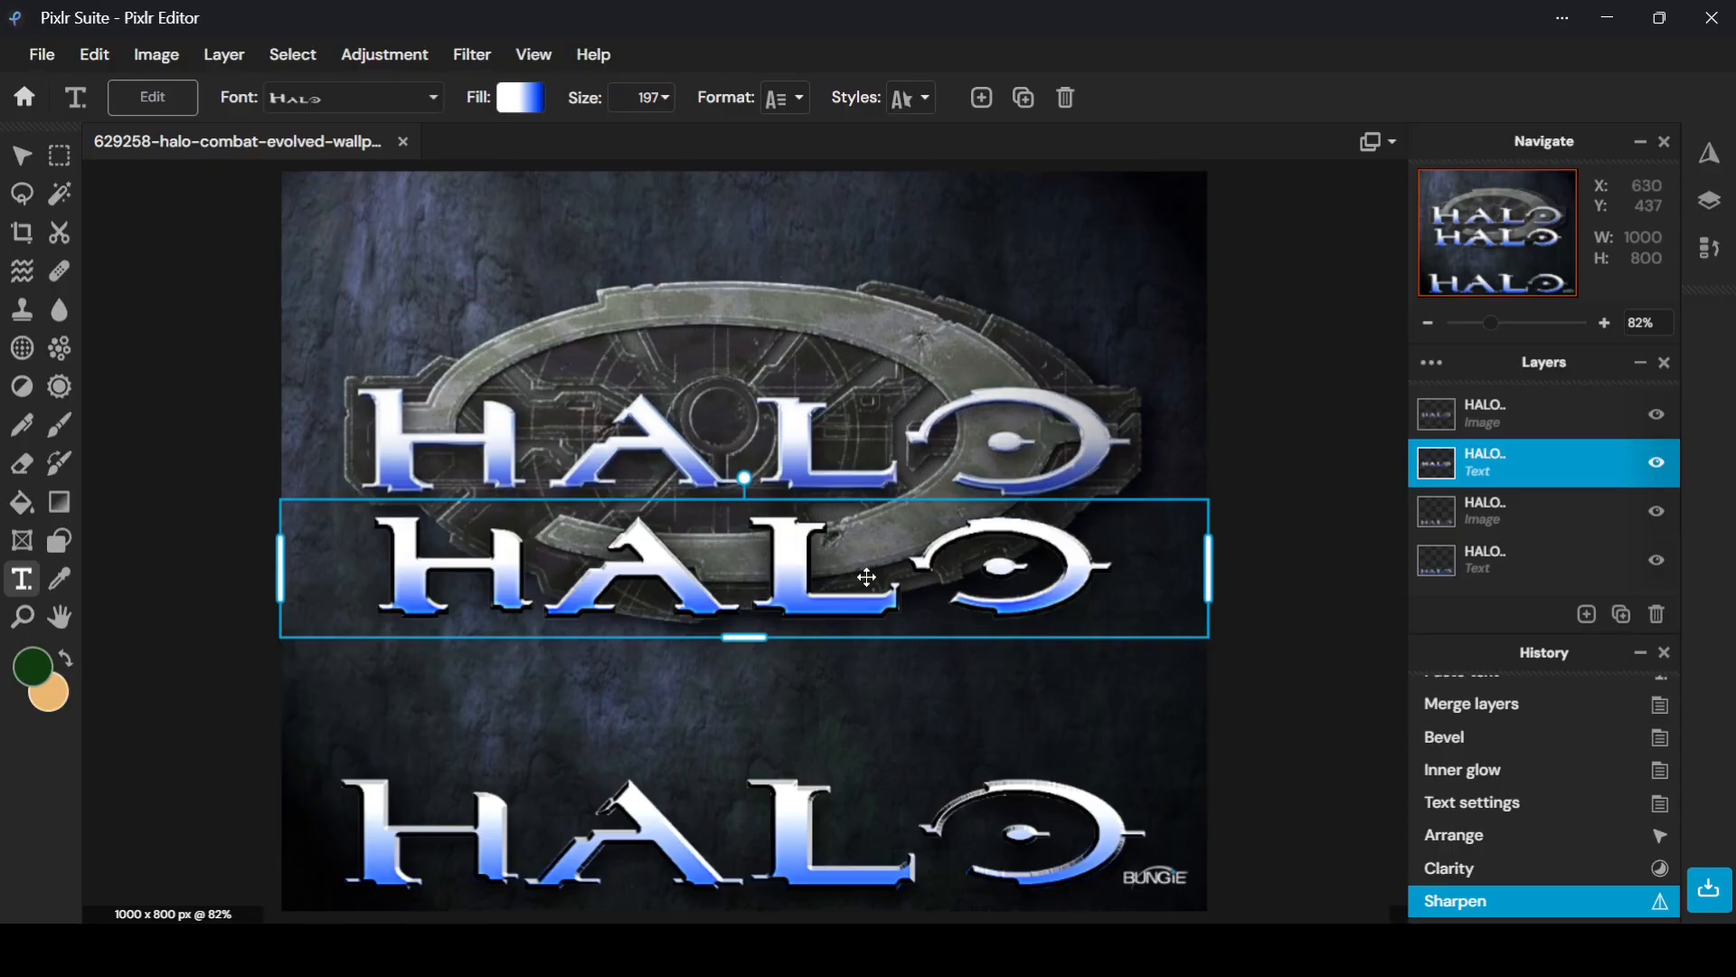
pyautogui.click(922, 112)
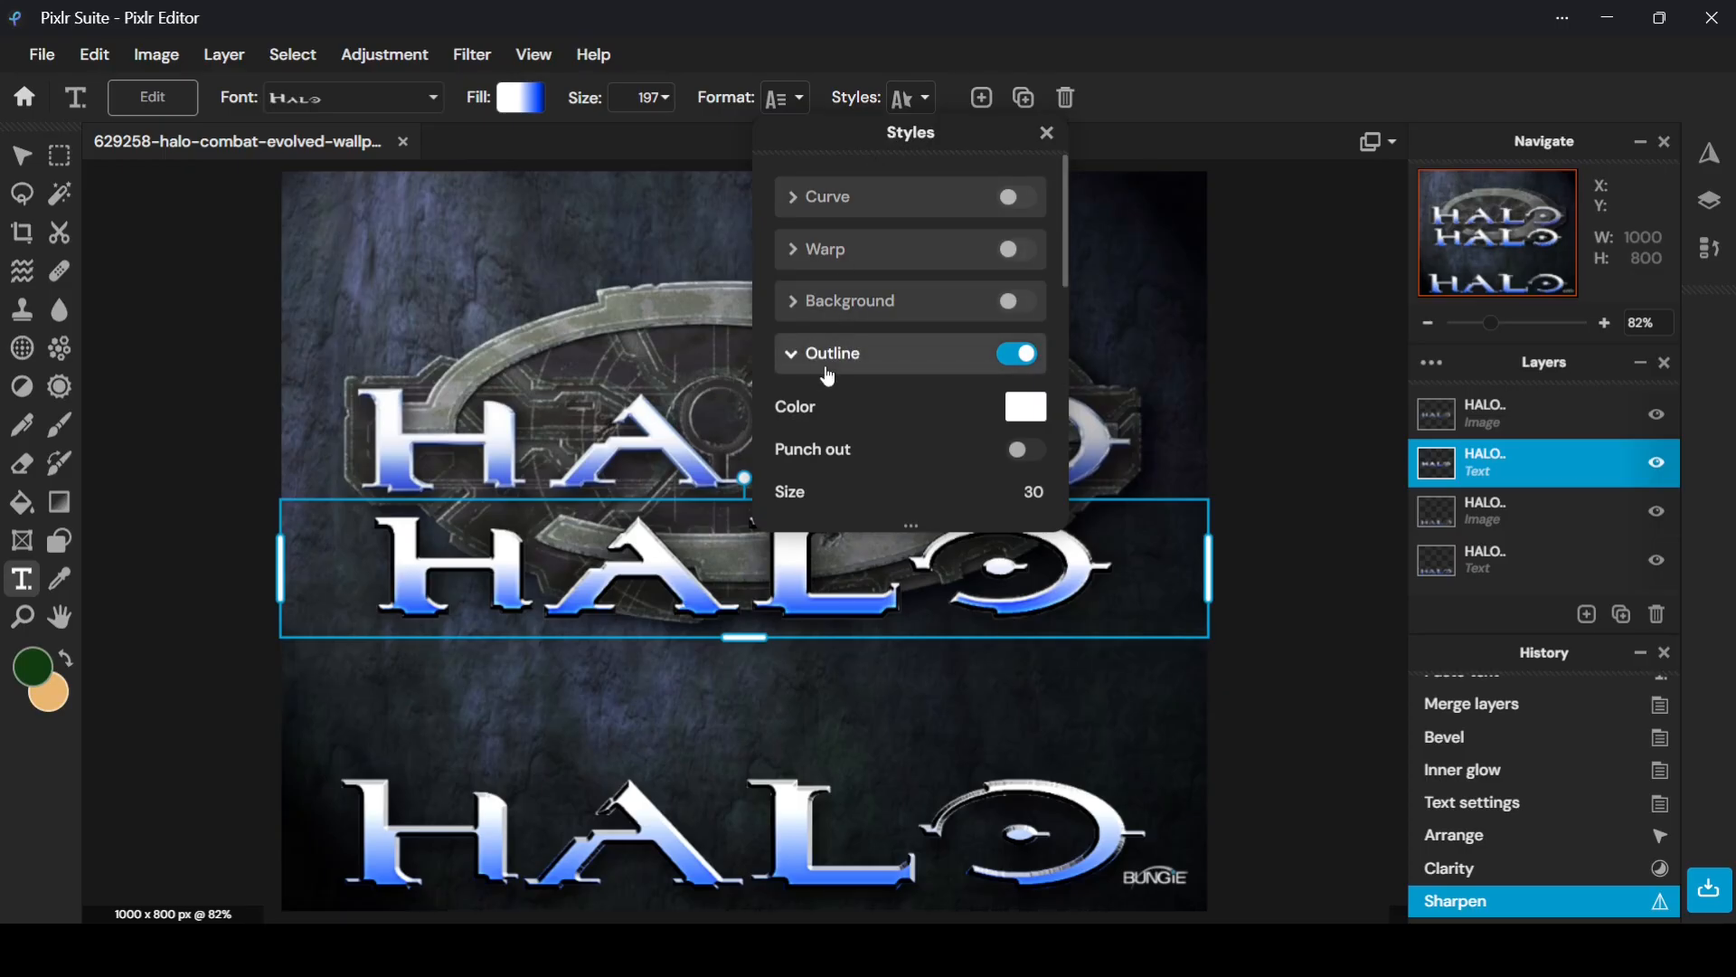
pyautogui.scroll(-5, 936, 391)
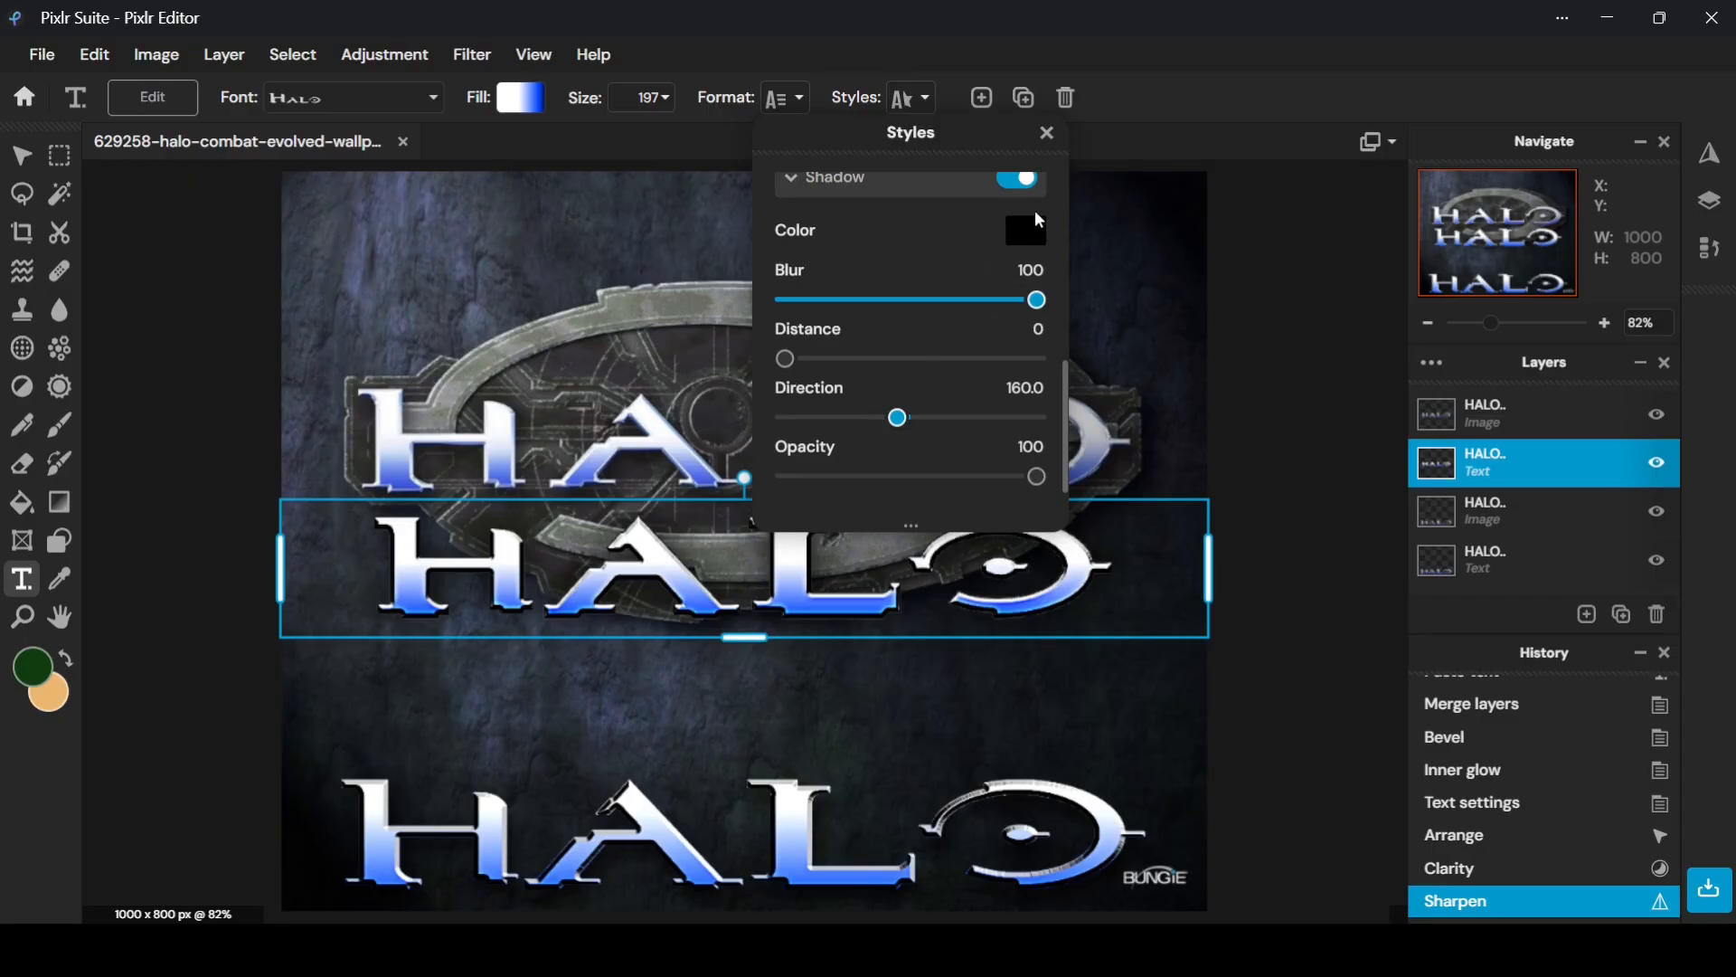
pyautogui.click(1025, 231)
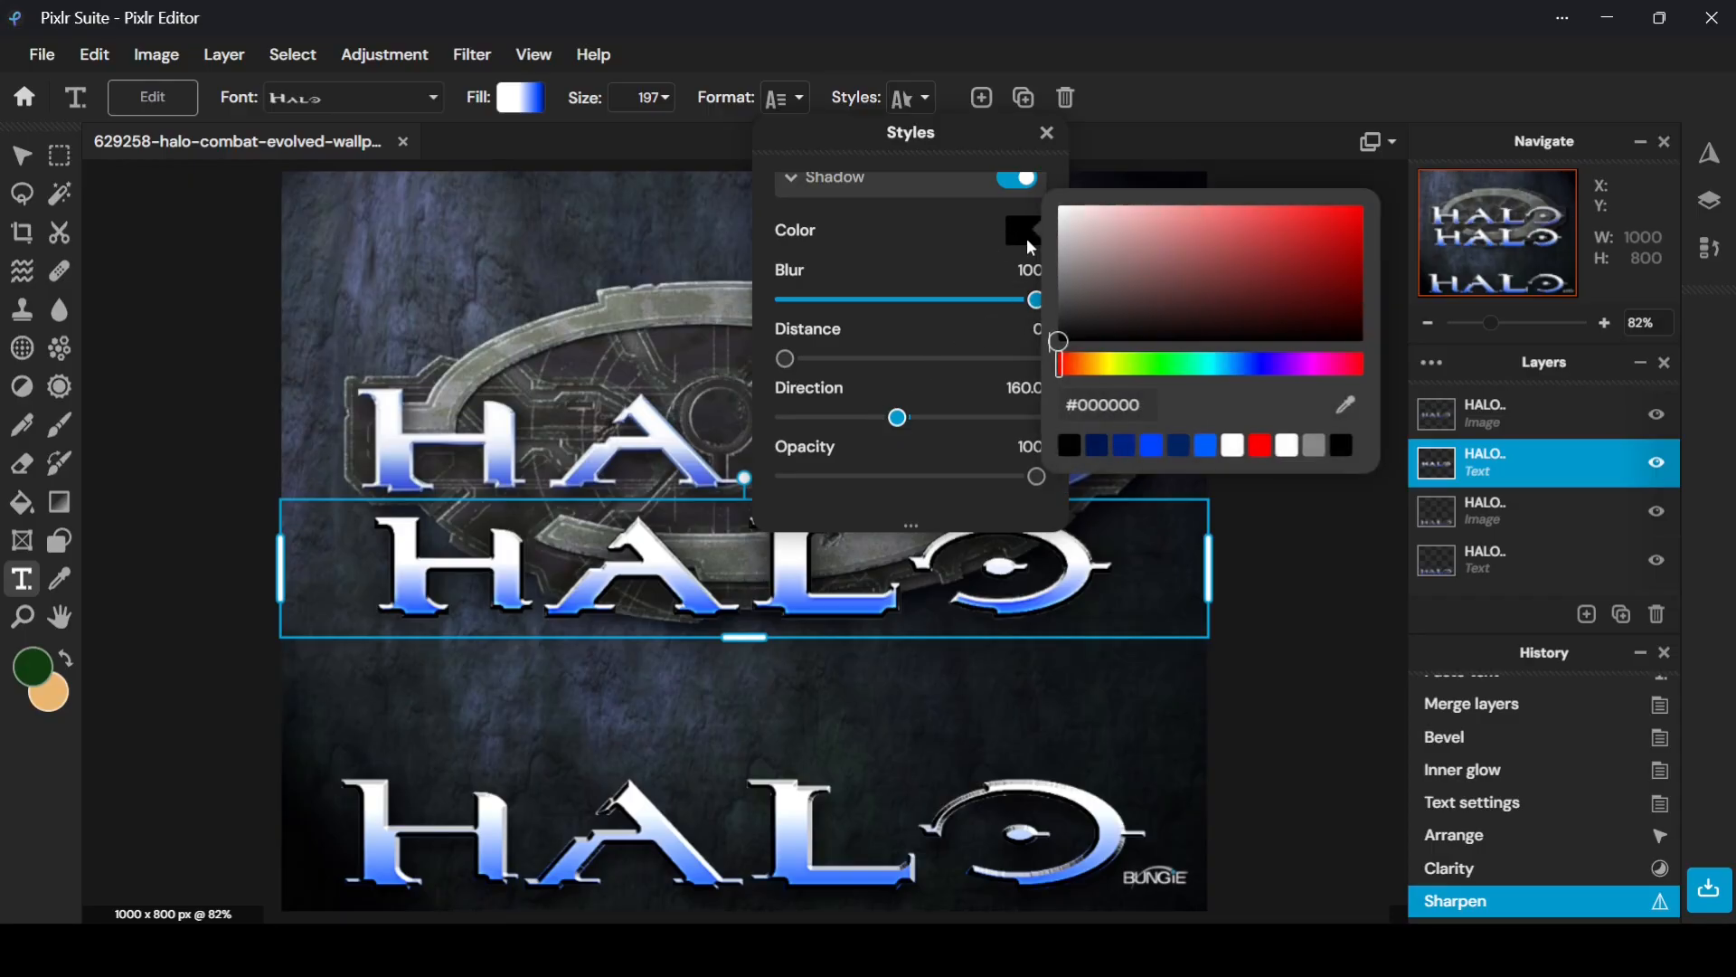
pyautogui.click(1095, 255)
pyautogui.moveTo(1095, 255); pyautogui.dragTo(984, 197)
pyautogui.click(965, 226)
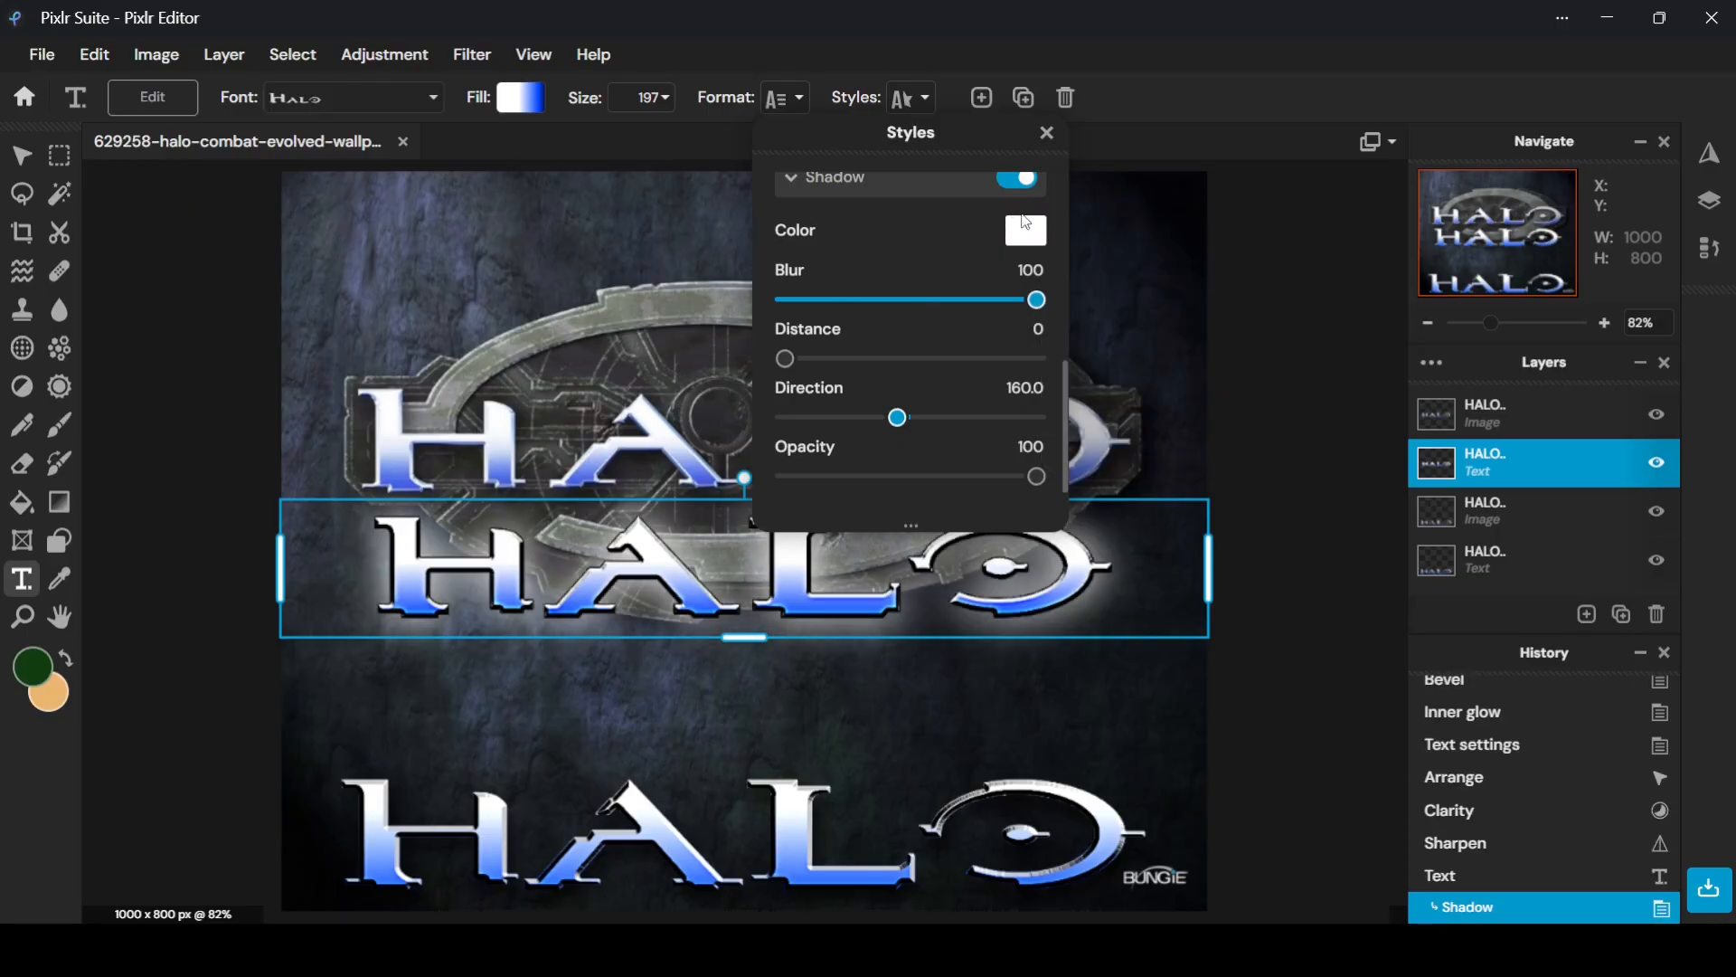
pyautogui.click(1046, 133)
pyautogui.click(1429, 407)
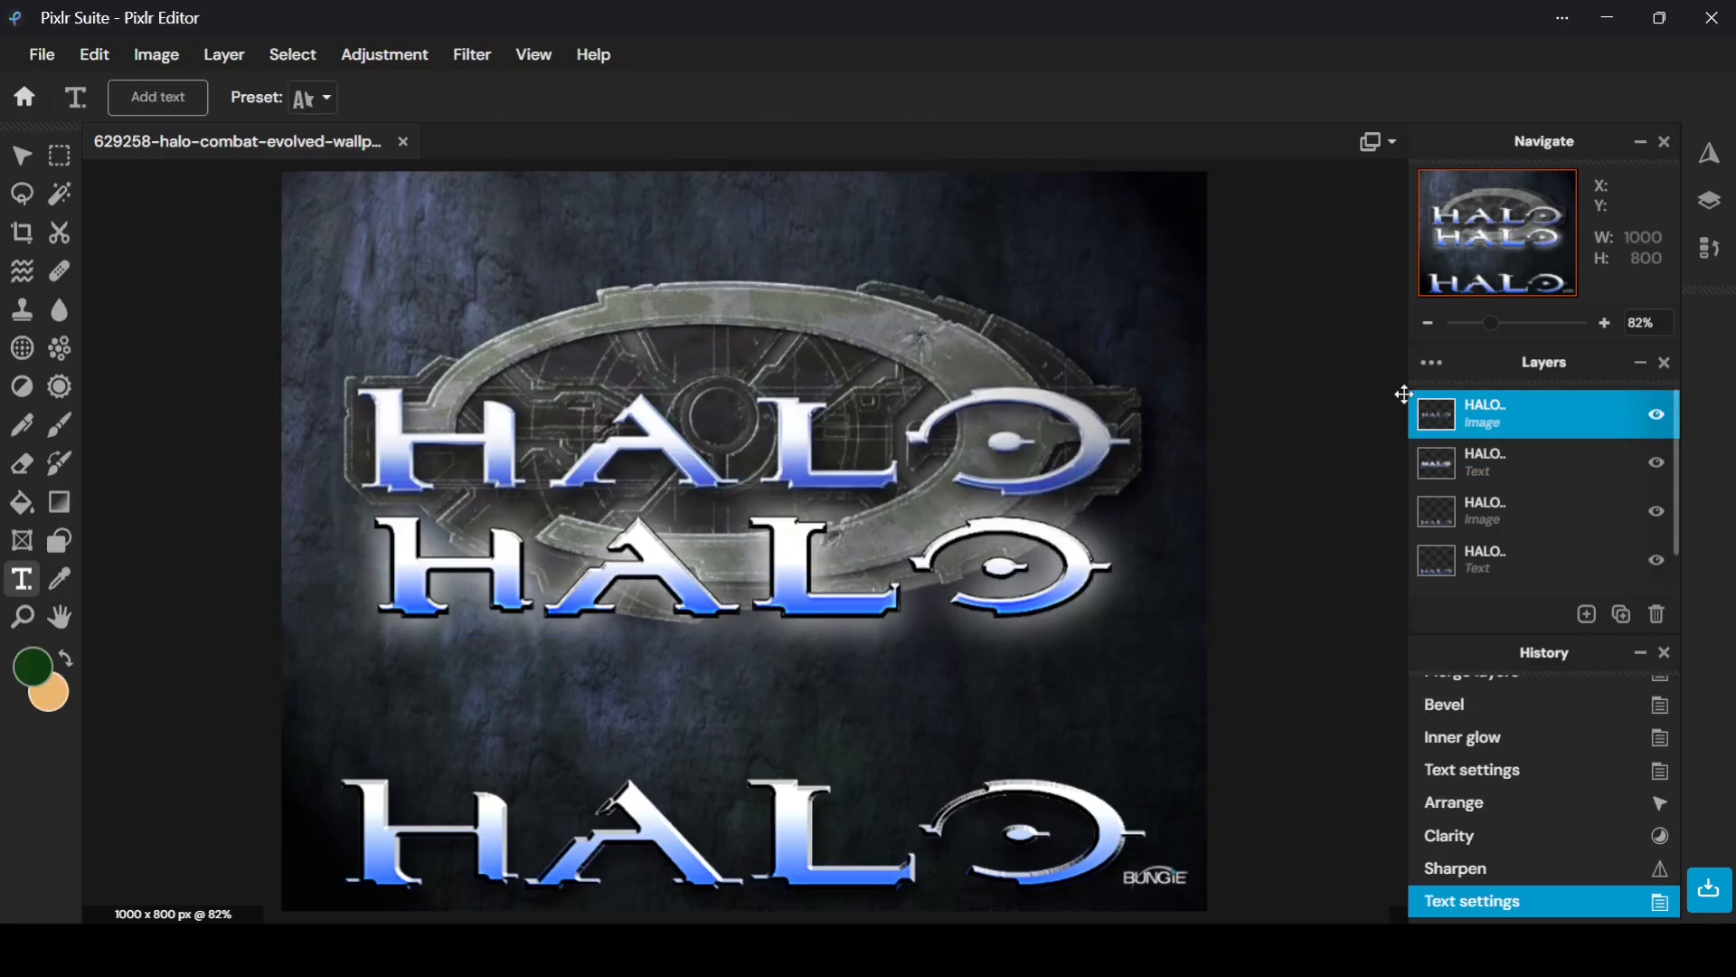
pyautogui.click(471, 54)
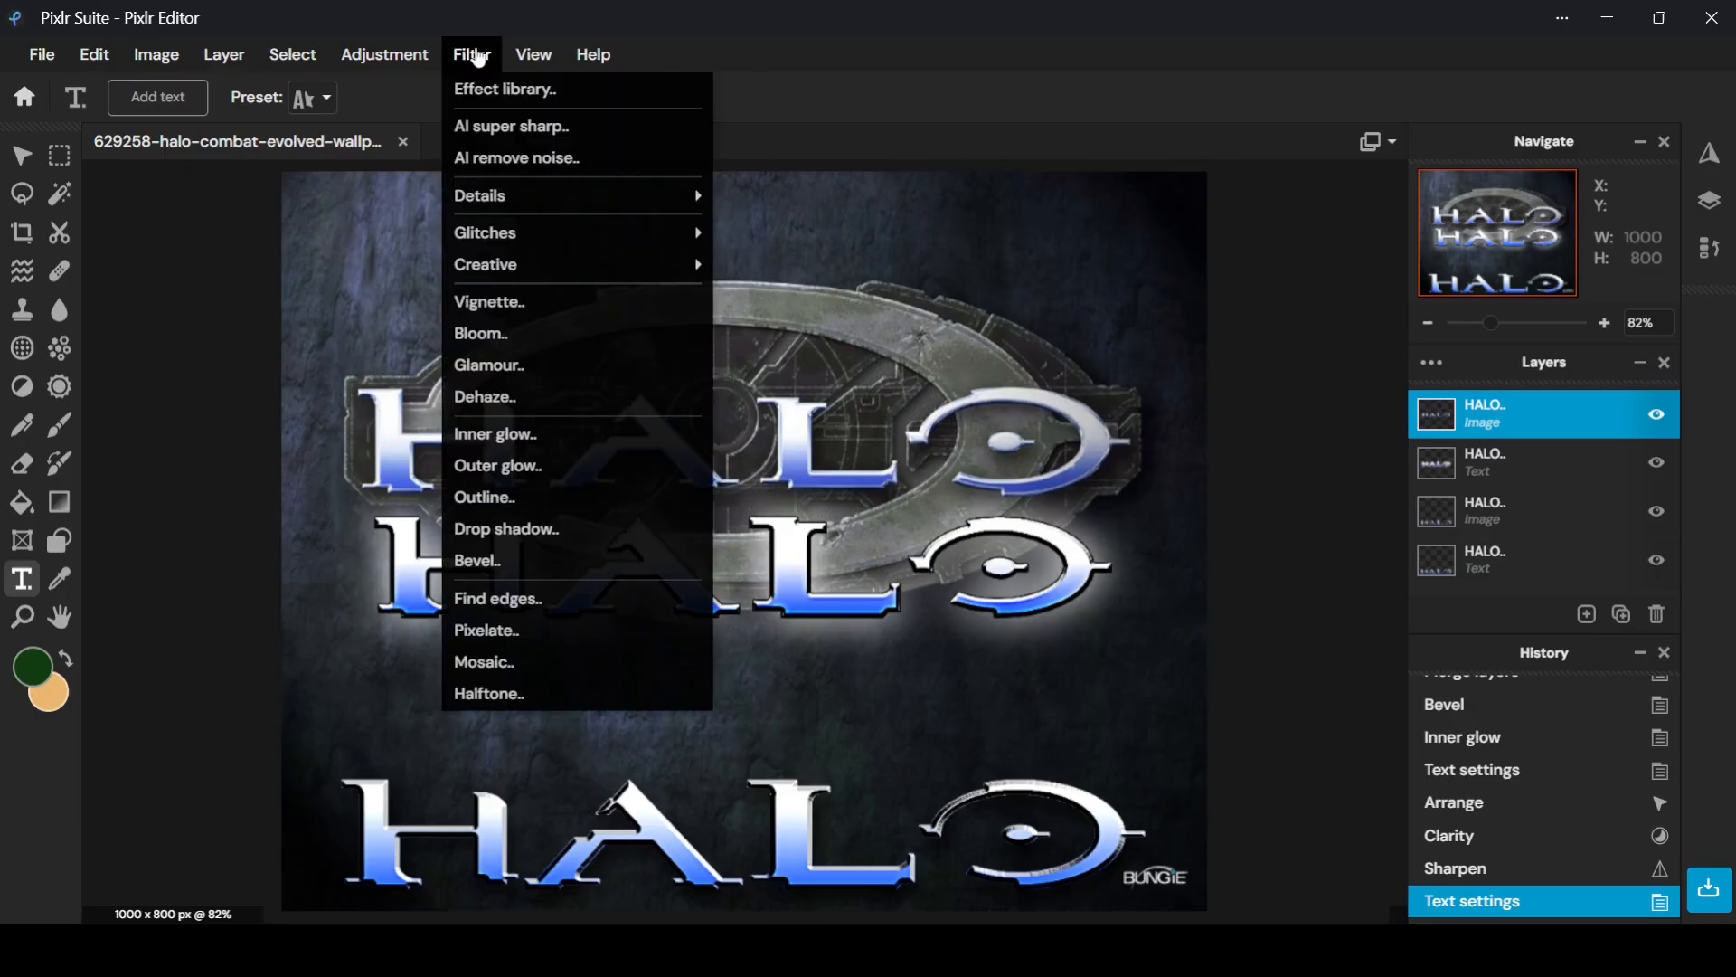
pyautogui.click(601, 463)
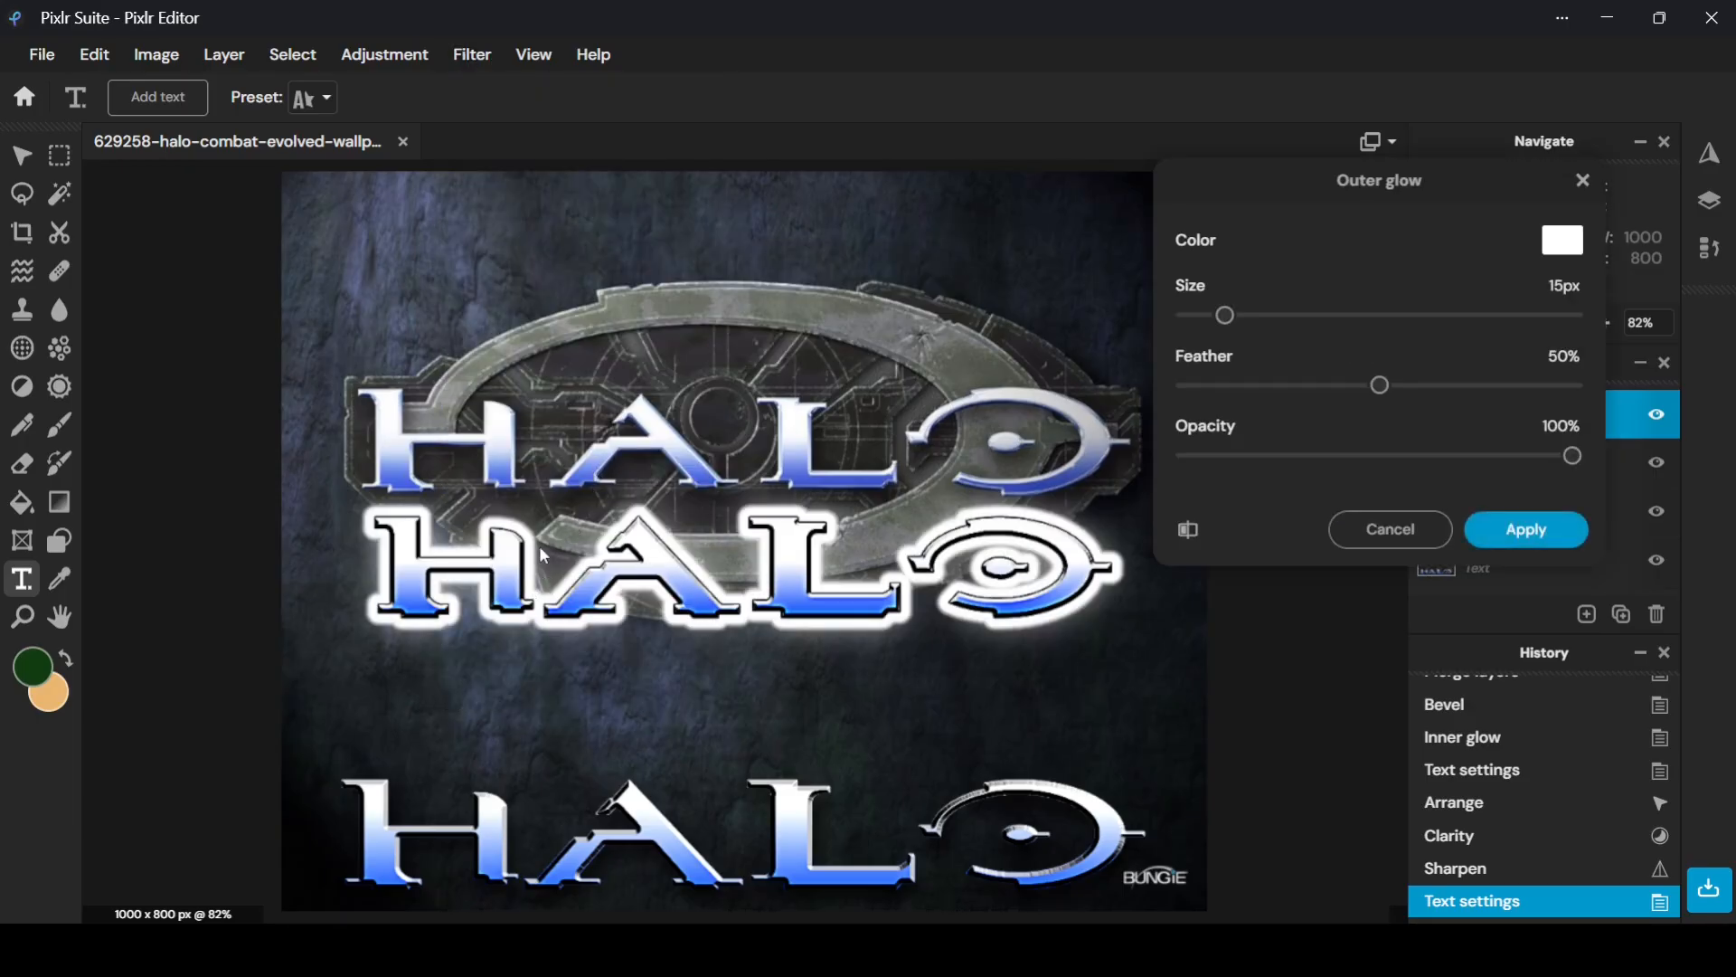
pyautogui.click(1390, 529)
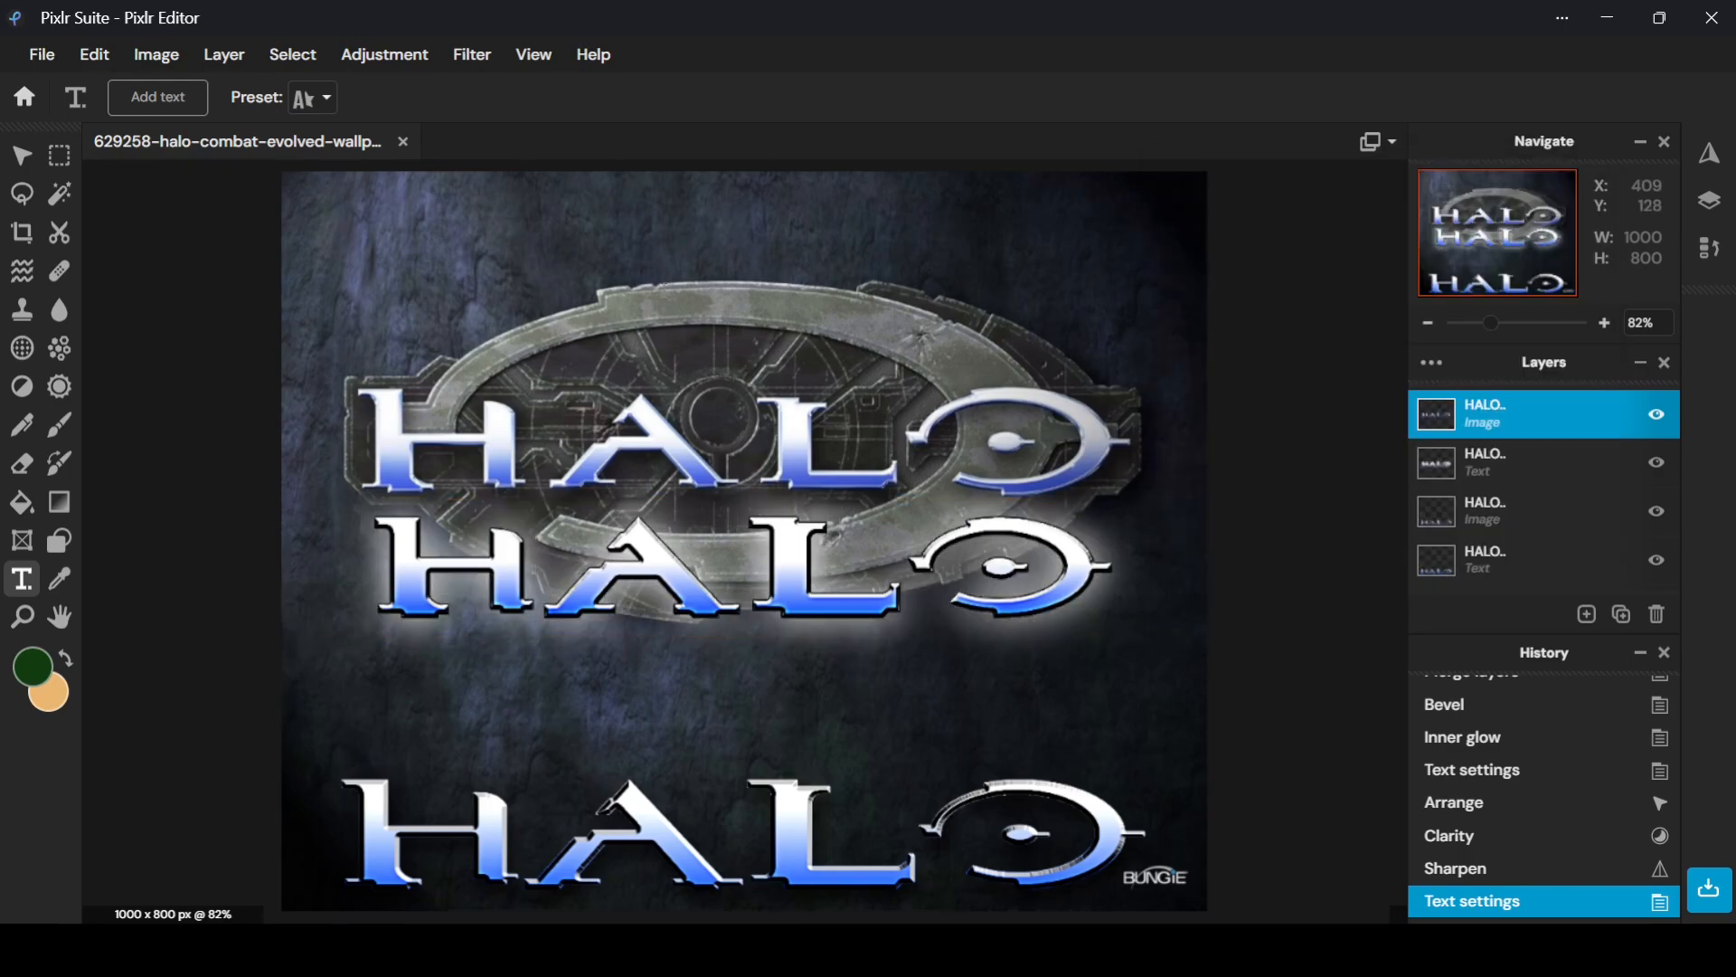
# Duplicate the HALO text layer that lies just below the topmost HALO image layer
pyautogui.click(1581, 482)
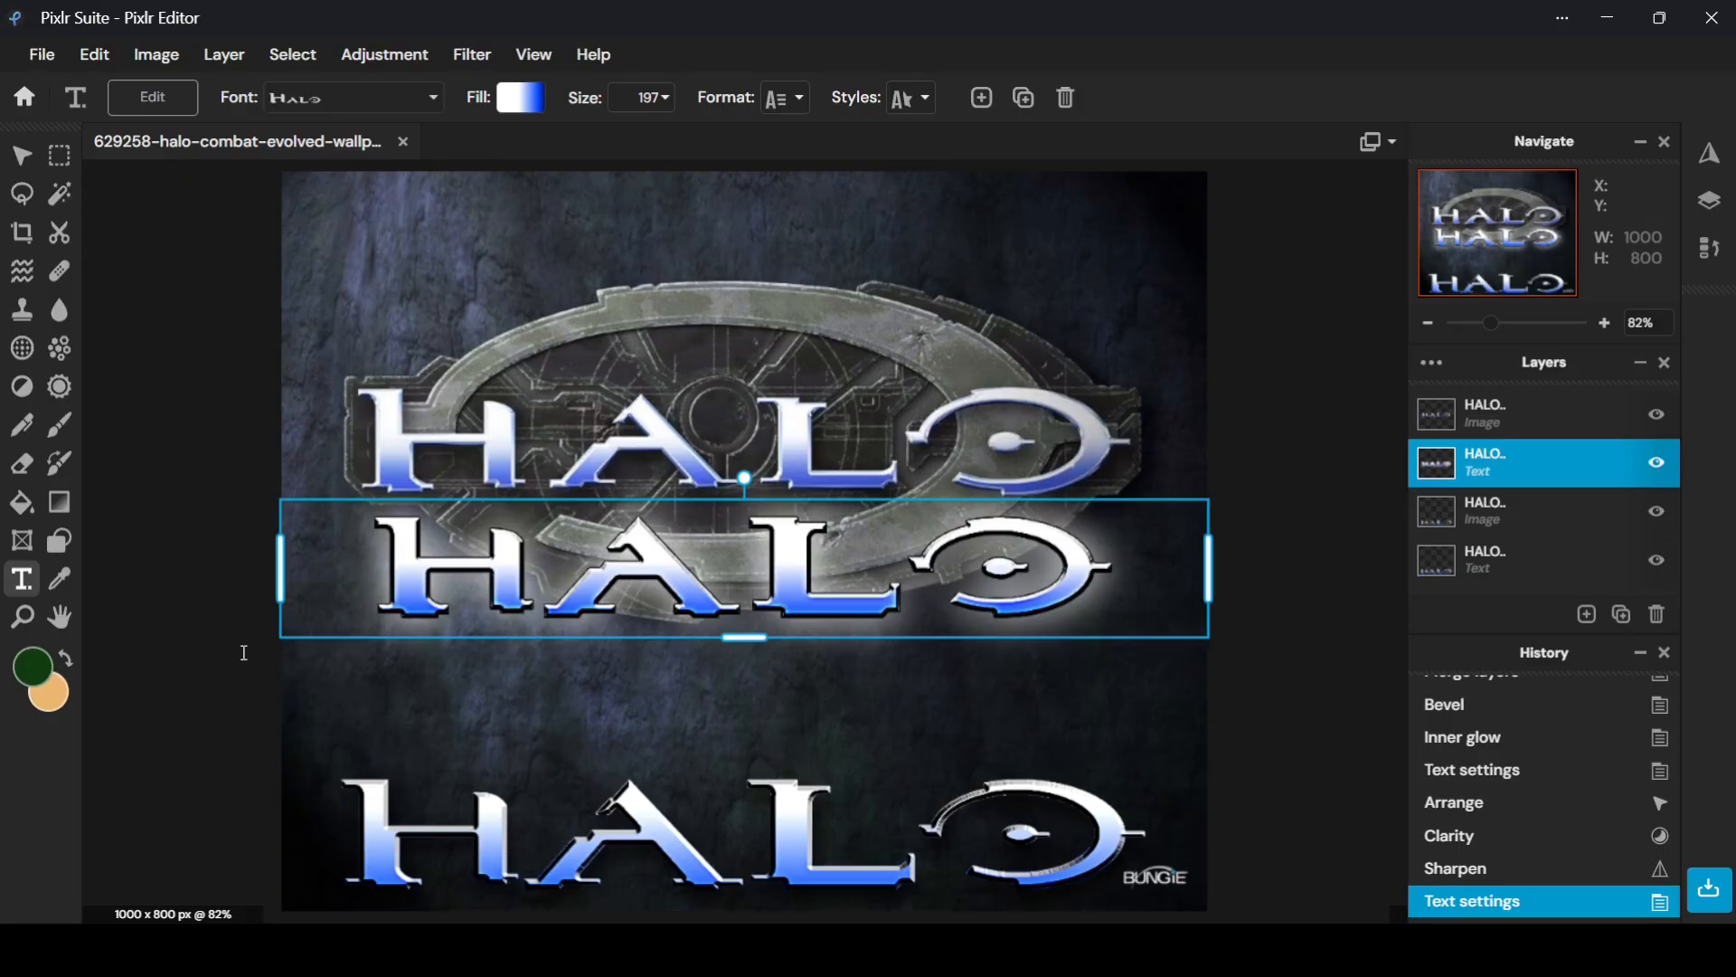
pyautogui.write('Paste')
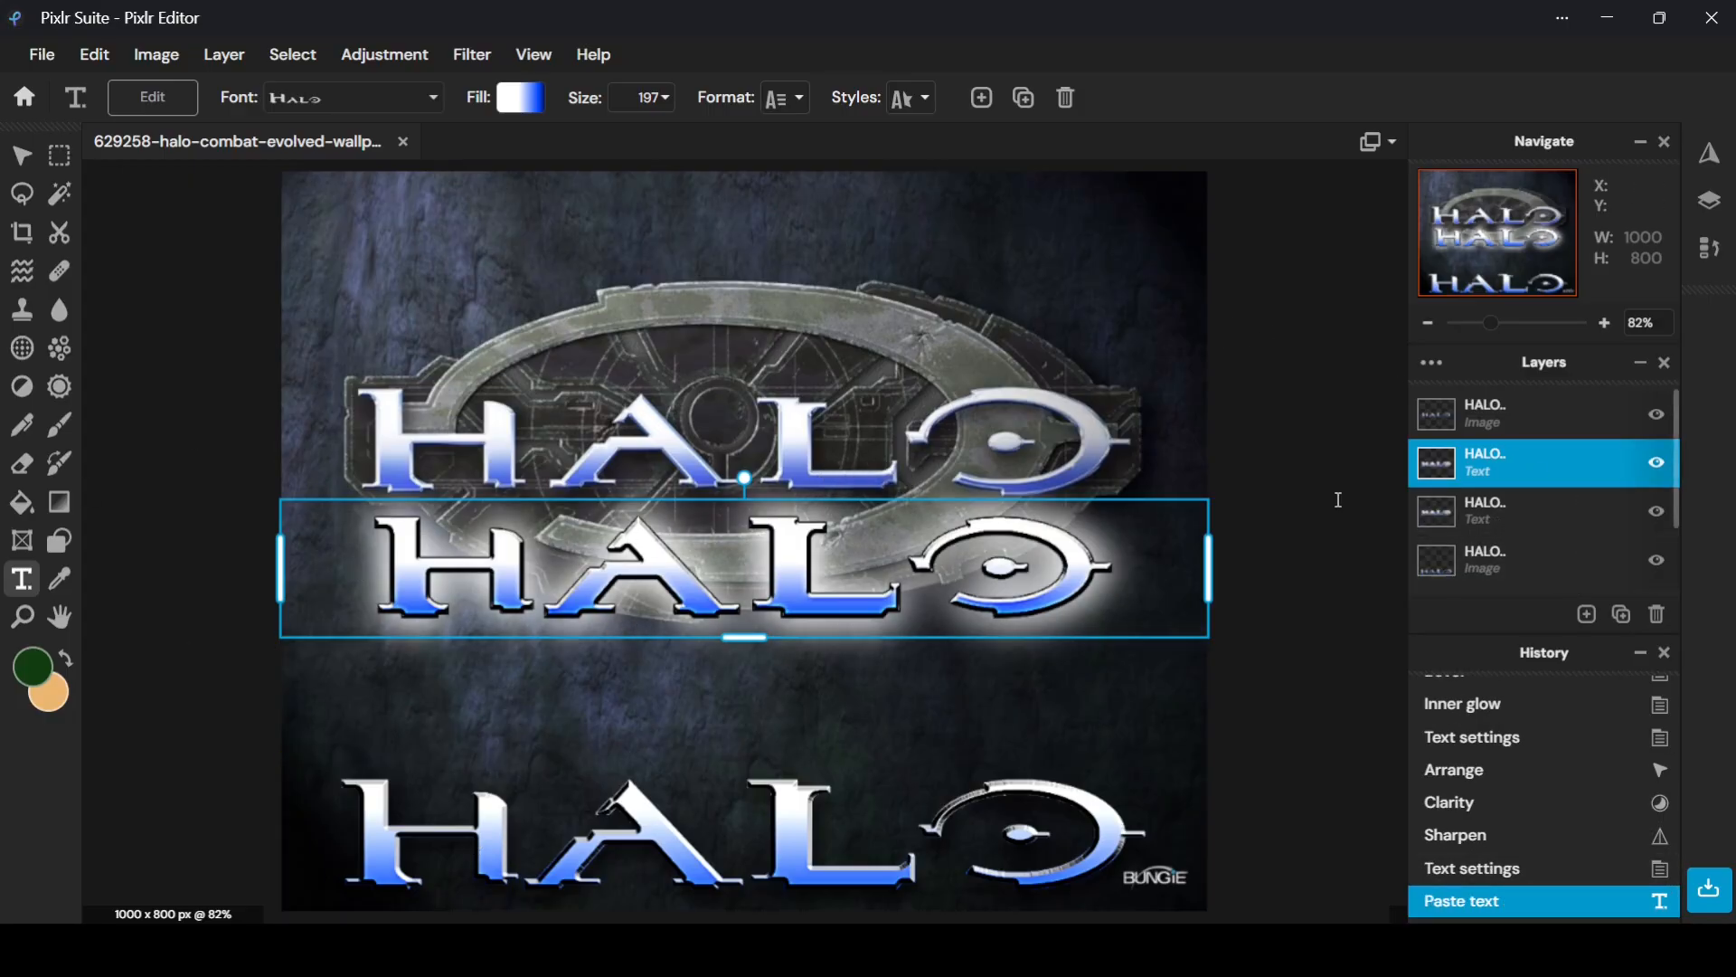
# Try a black (#000000) shadow colour on the upper copy of the duplicated HALO text layer
pyautogui.click(910, 96)
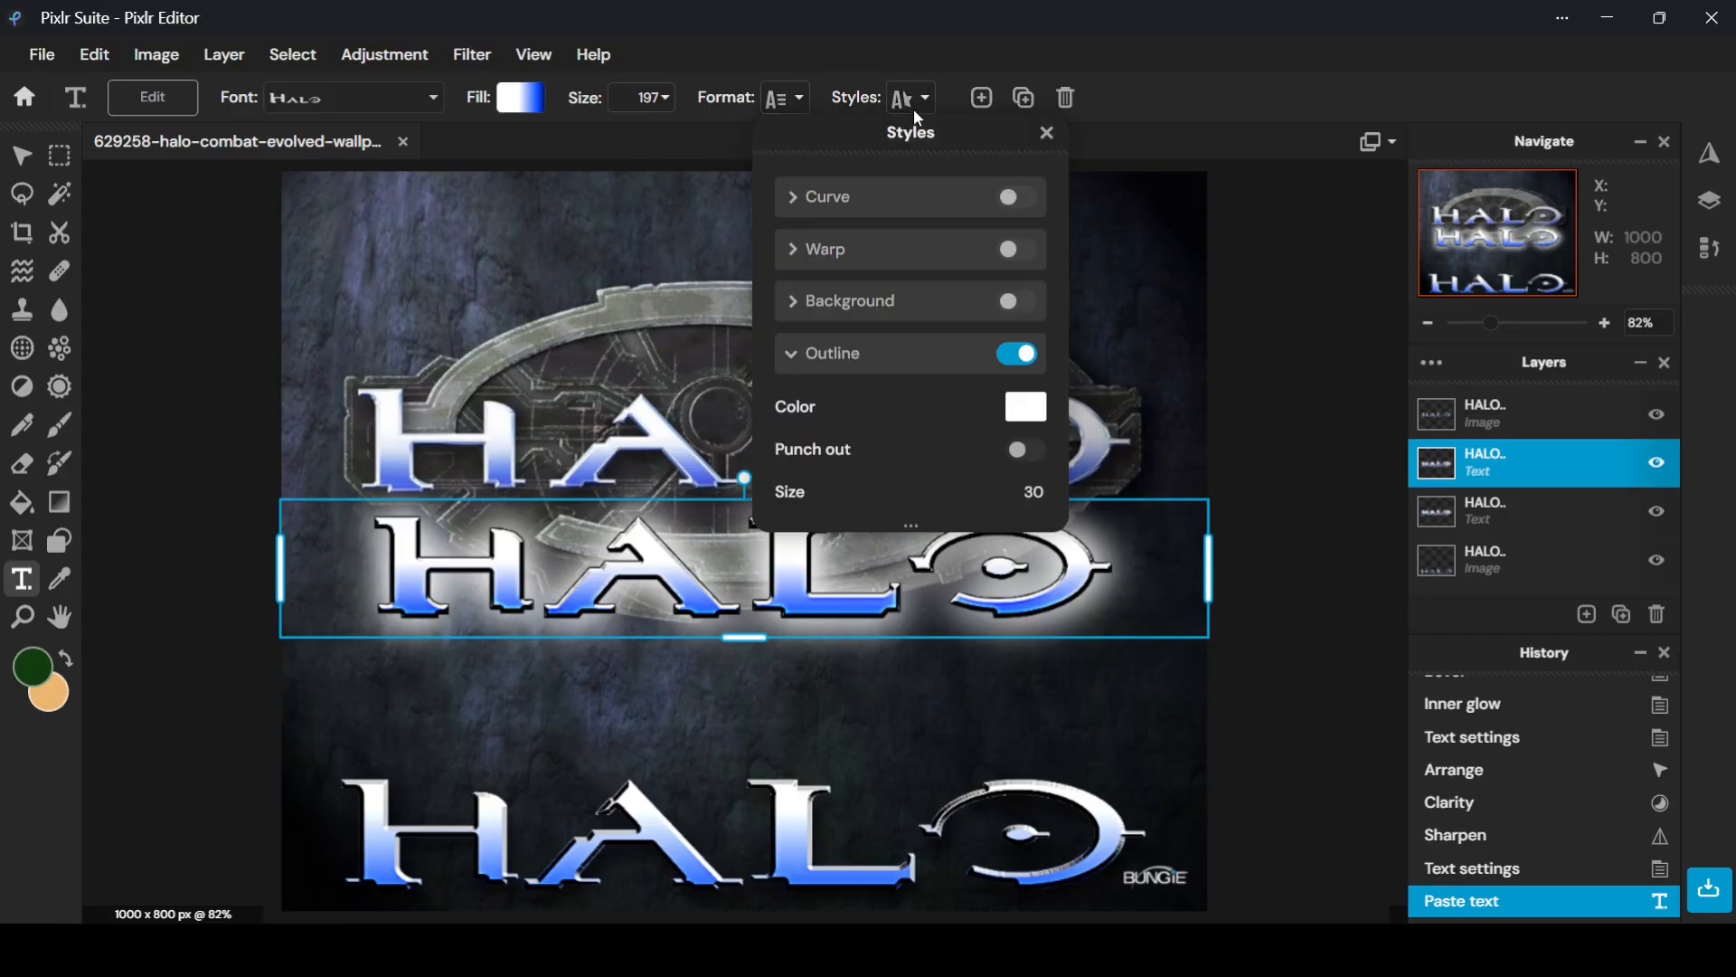
pyautogui.scroll(-5, 1016, 364)
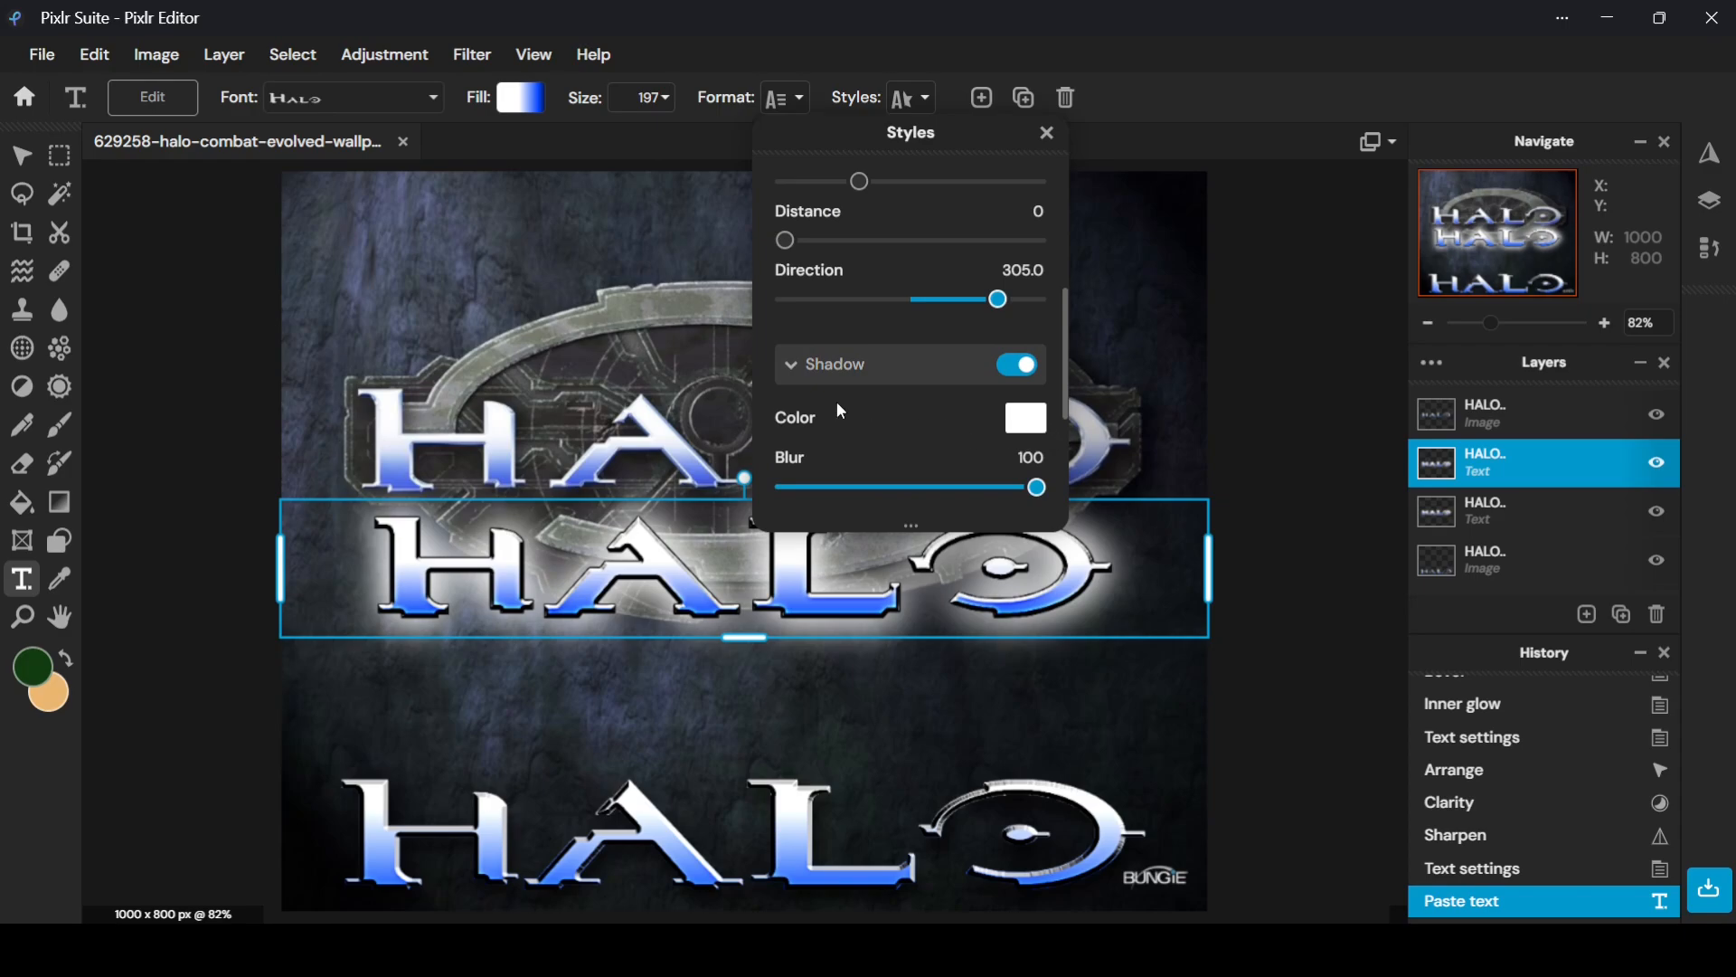
pyautogui.click(1025, 425)
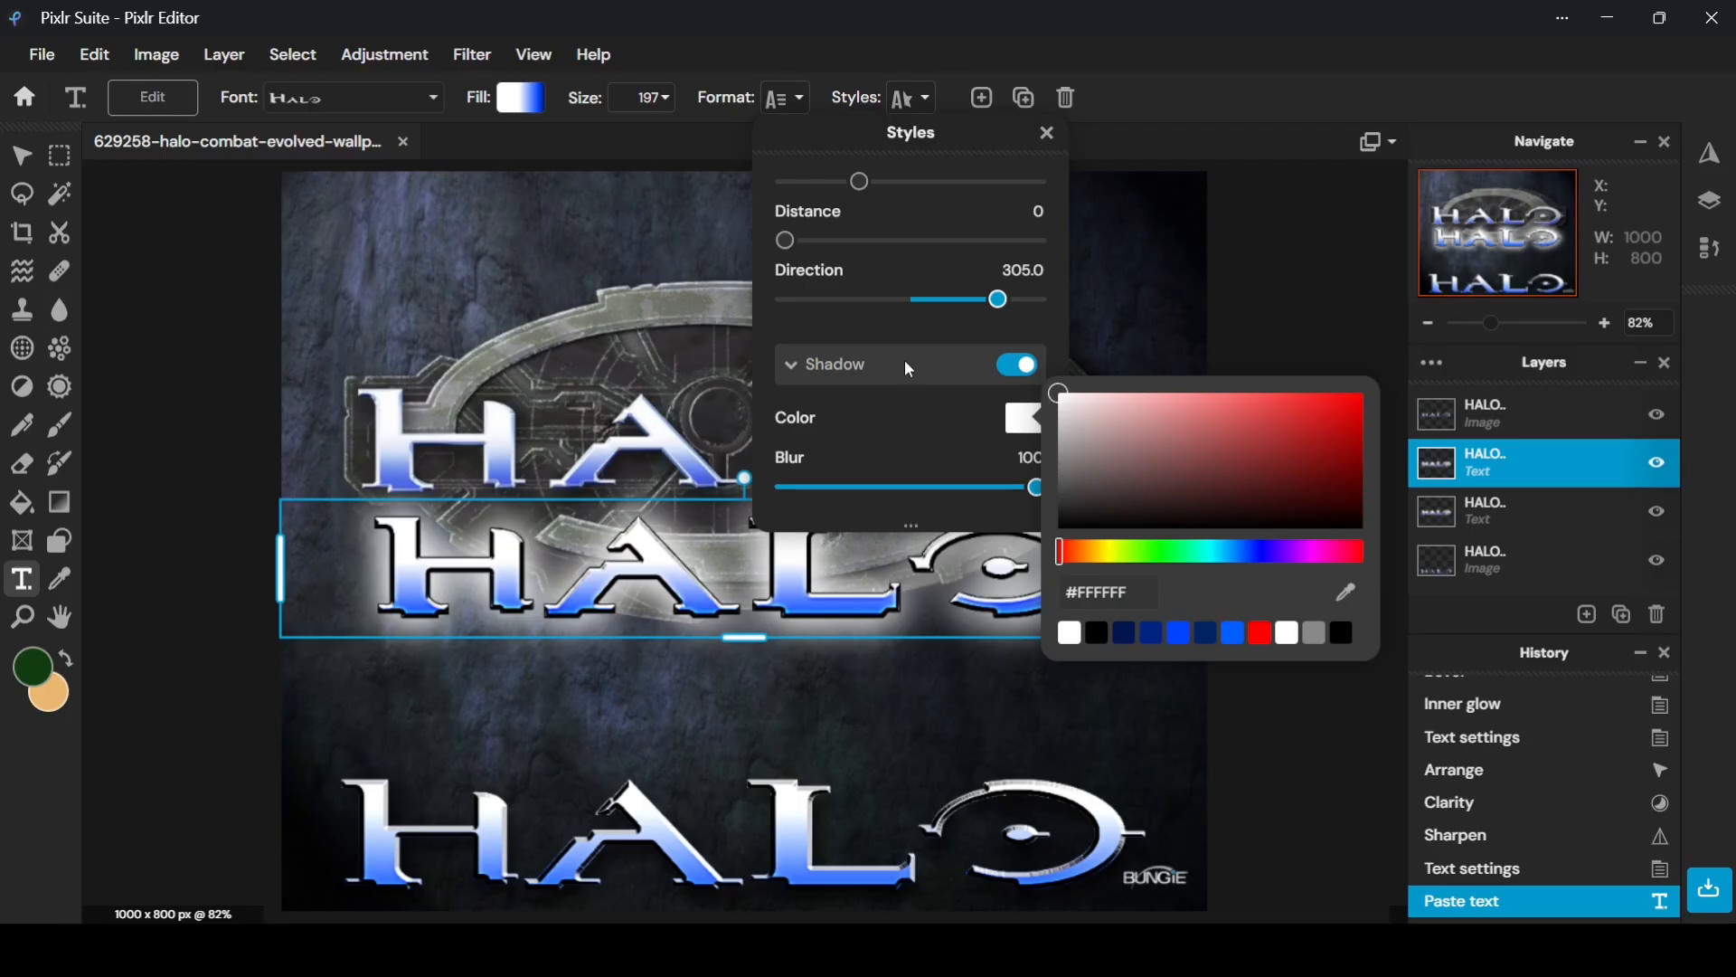
pyautogui.click(1109, 458)
pyautogui.moveTo(1114, 466); pyautogui.dragTo(969, 575)
pyautogui.click(889, 604)
pyautogui.click(888, 604)
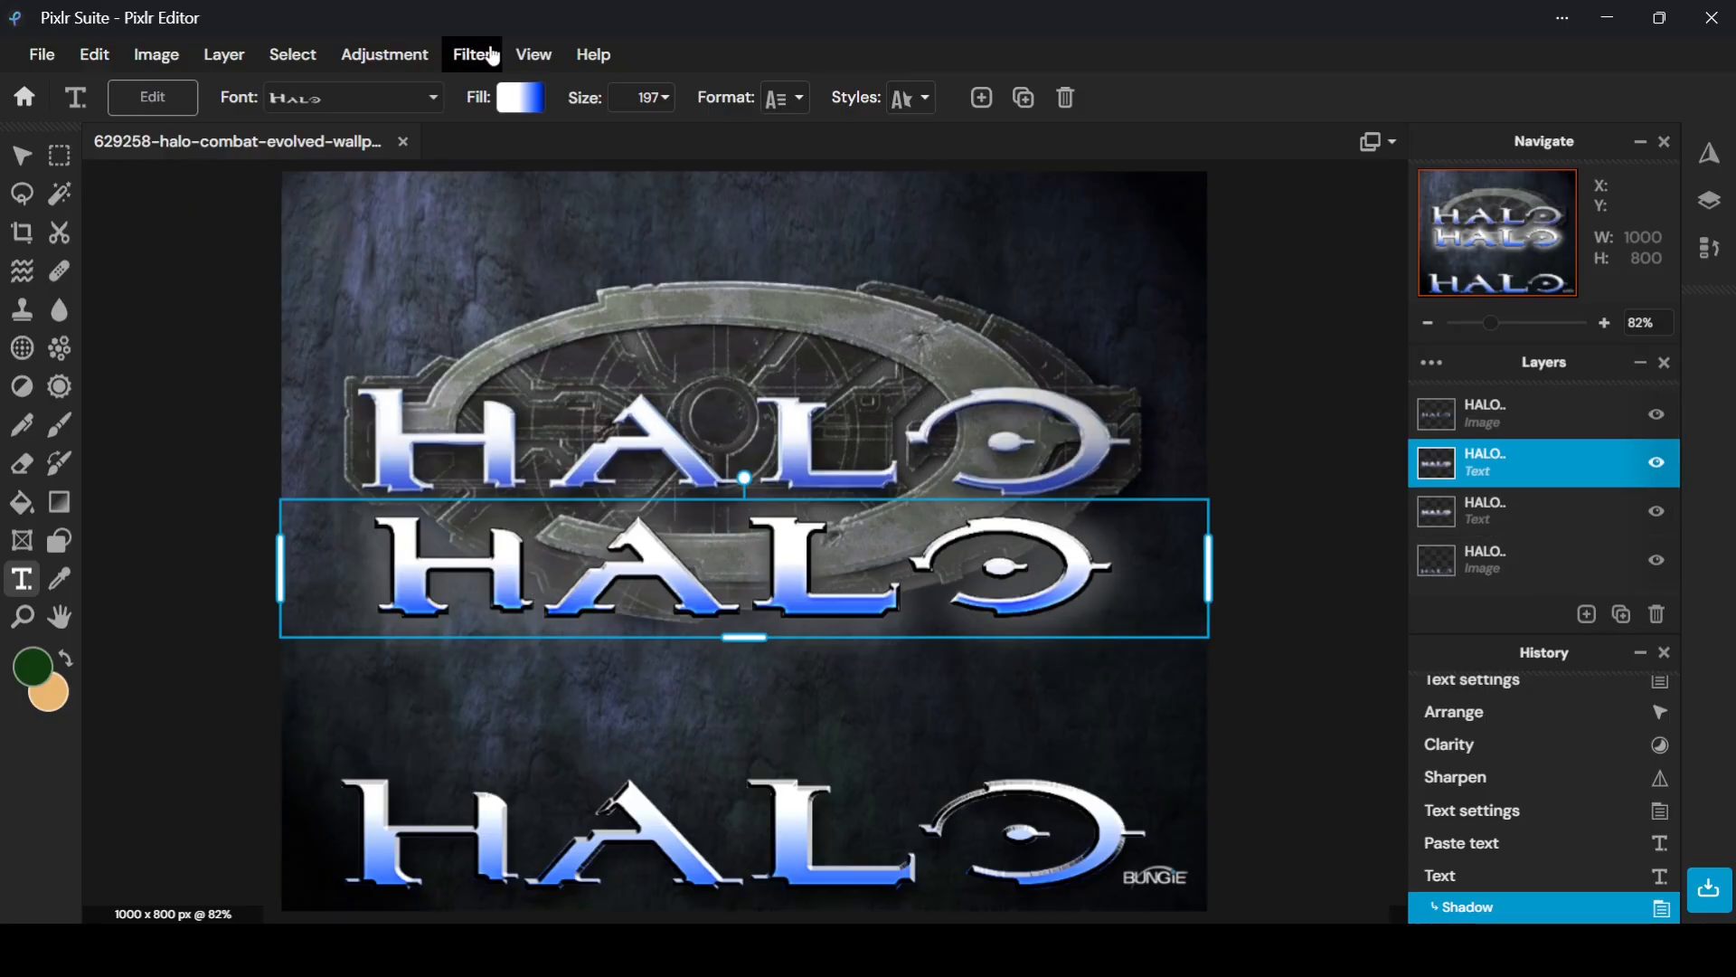
# Change the shadow colour of the upper HALO text layer to pure blue
pyautogui.click(910, 90)
pyautogui.scroll(-5, 984, 390)
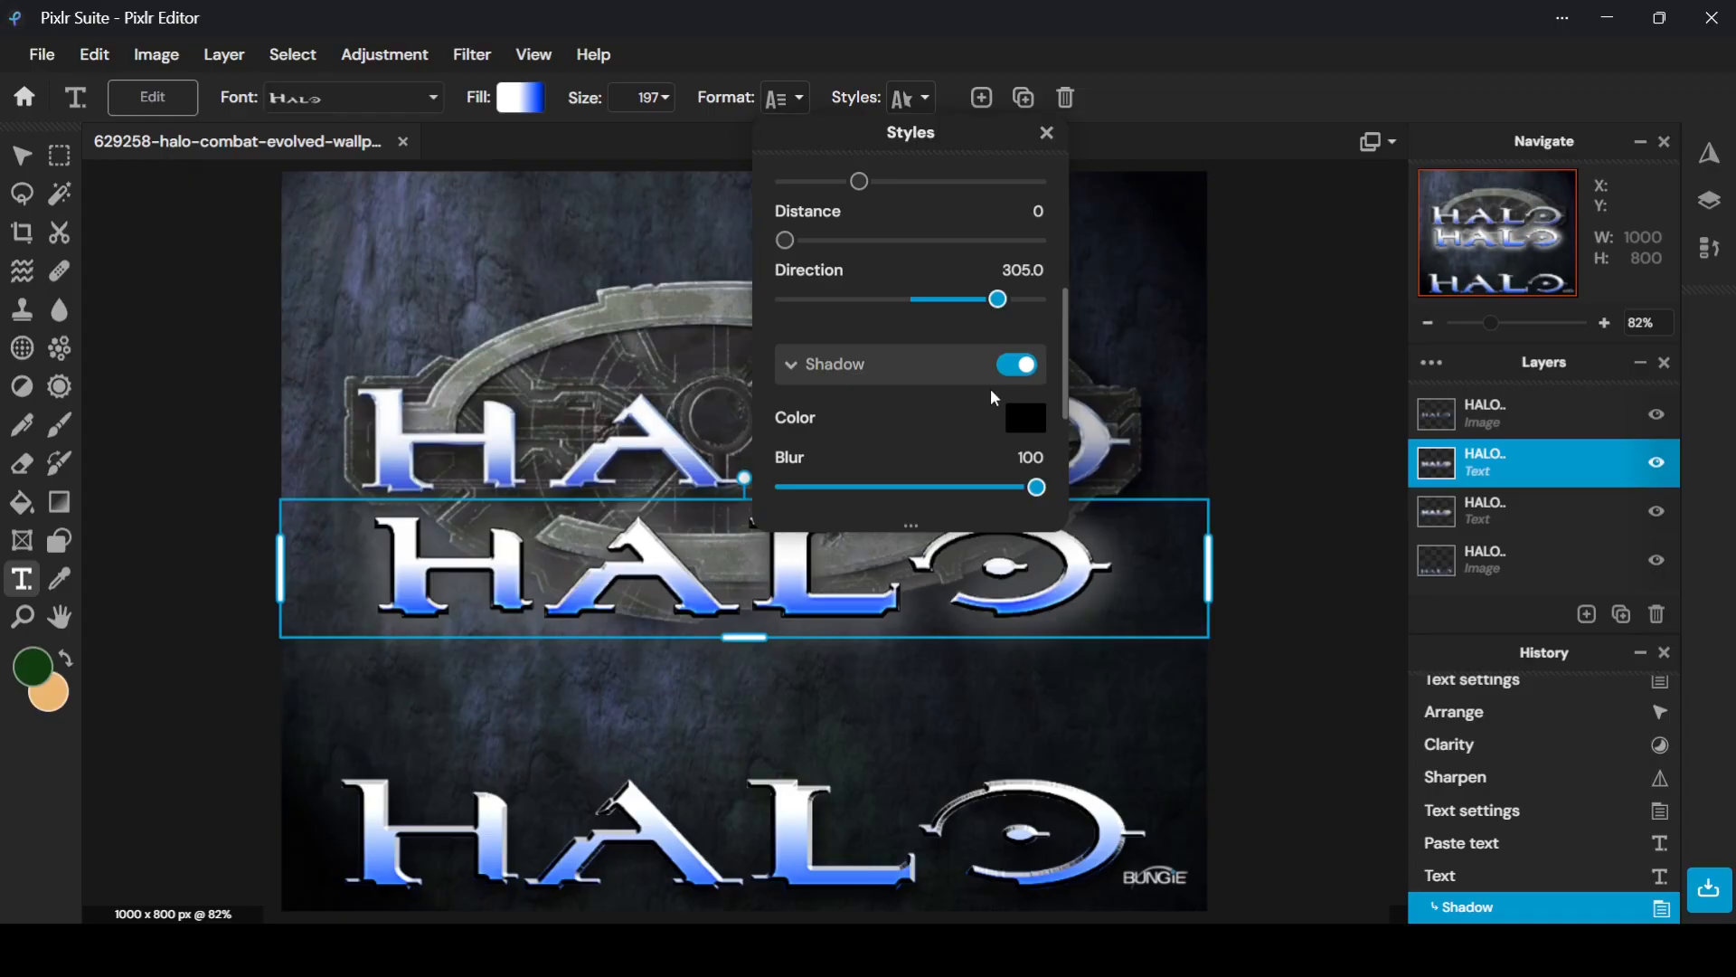
pyautogui.click(1027, 419)
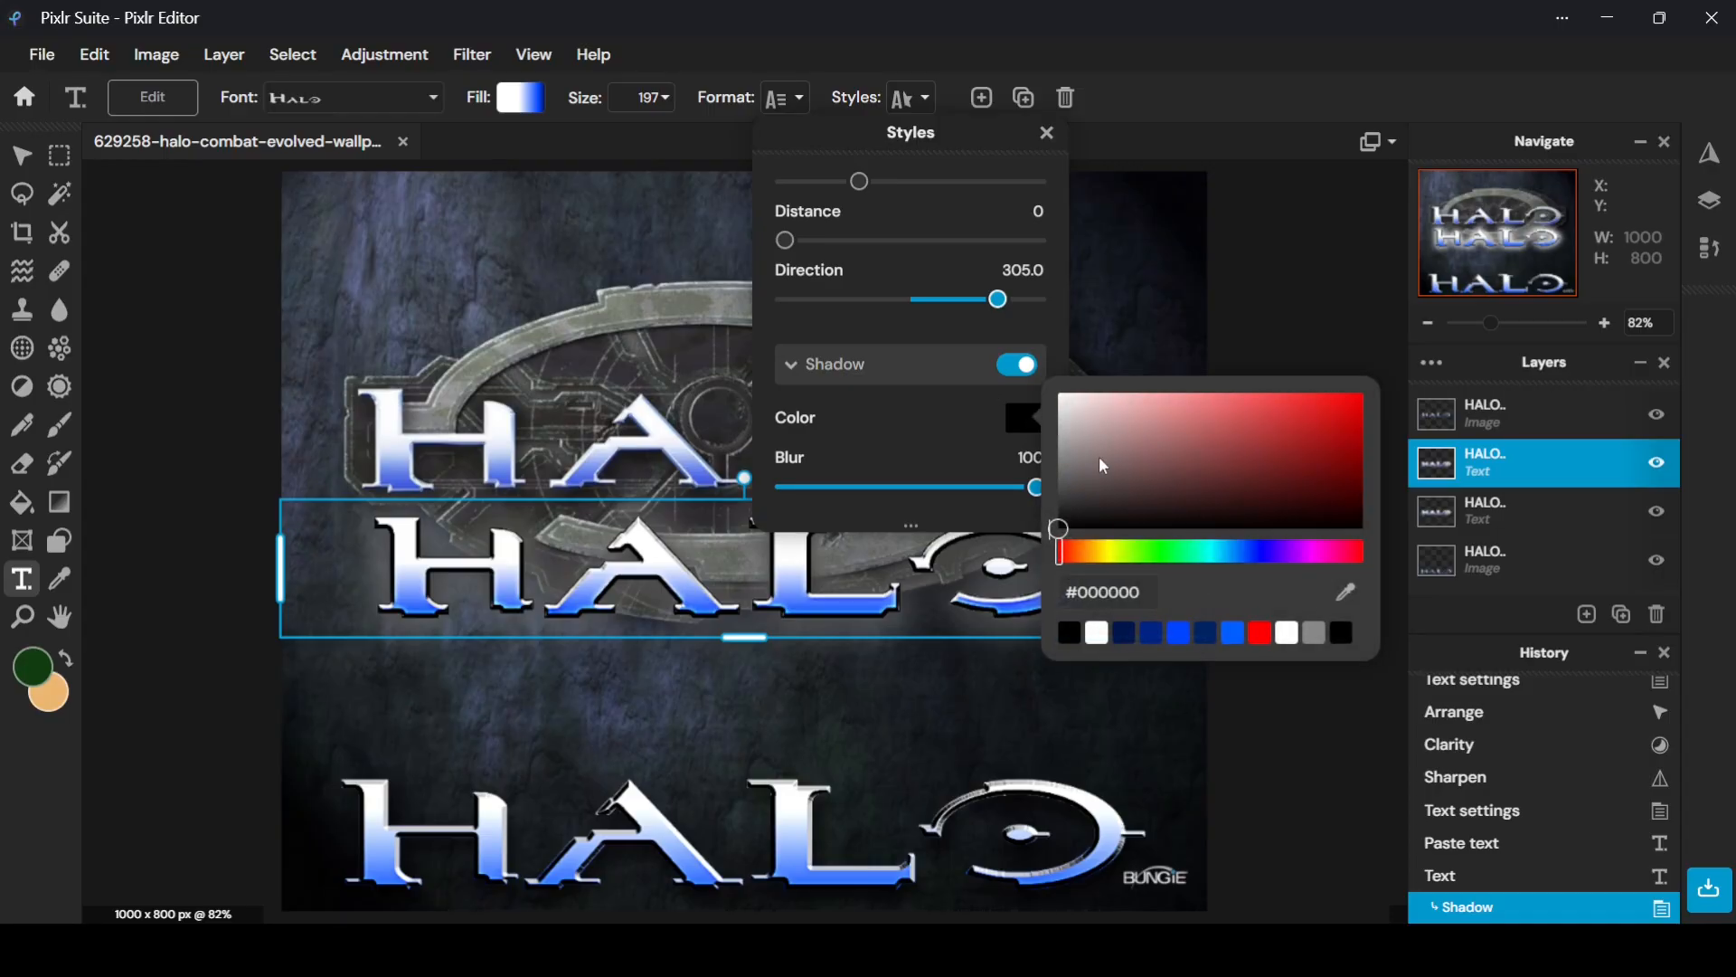
pyautogui.click(1266, 553)
pyautogui.moveTo(1295, 488); pyautogui.dragTo(1380, 289)
pyautogui.click(941, 414)
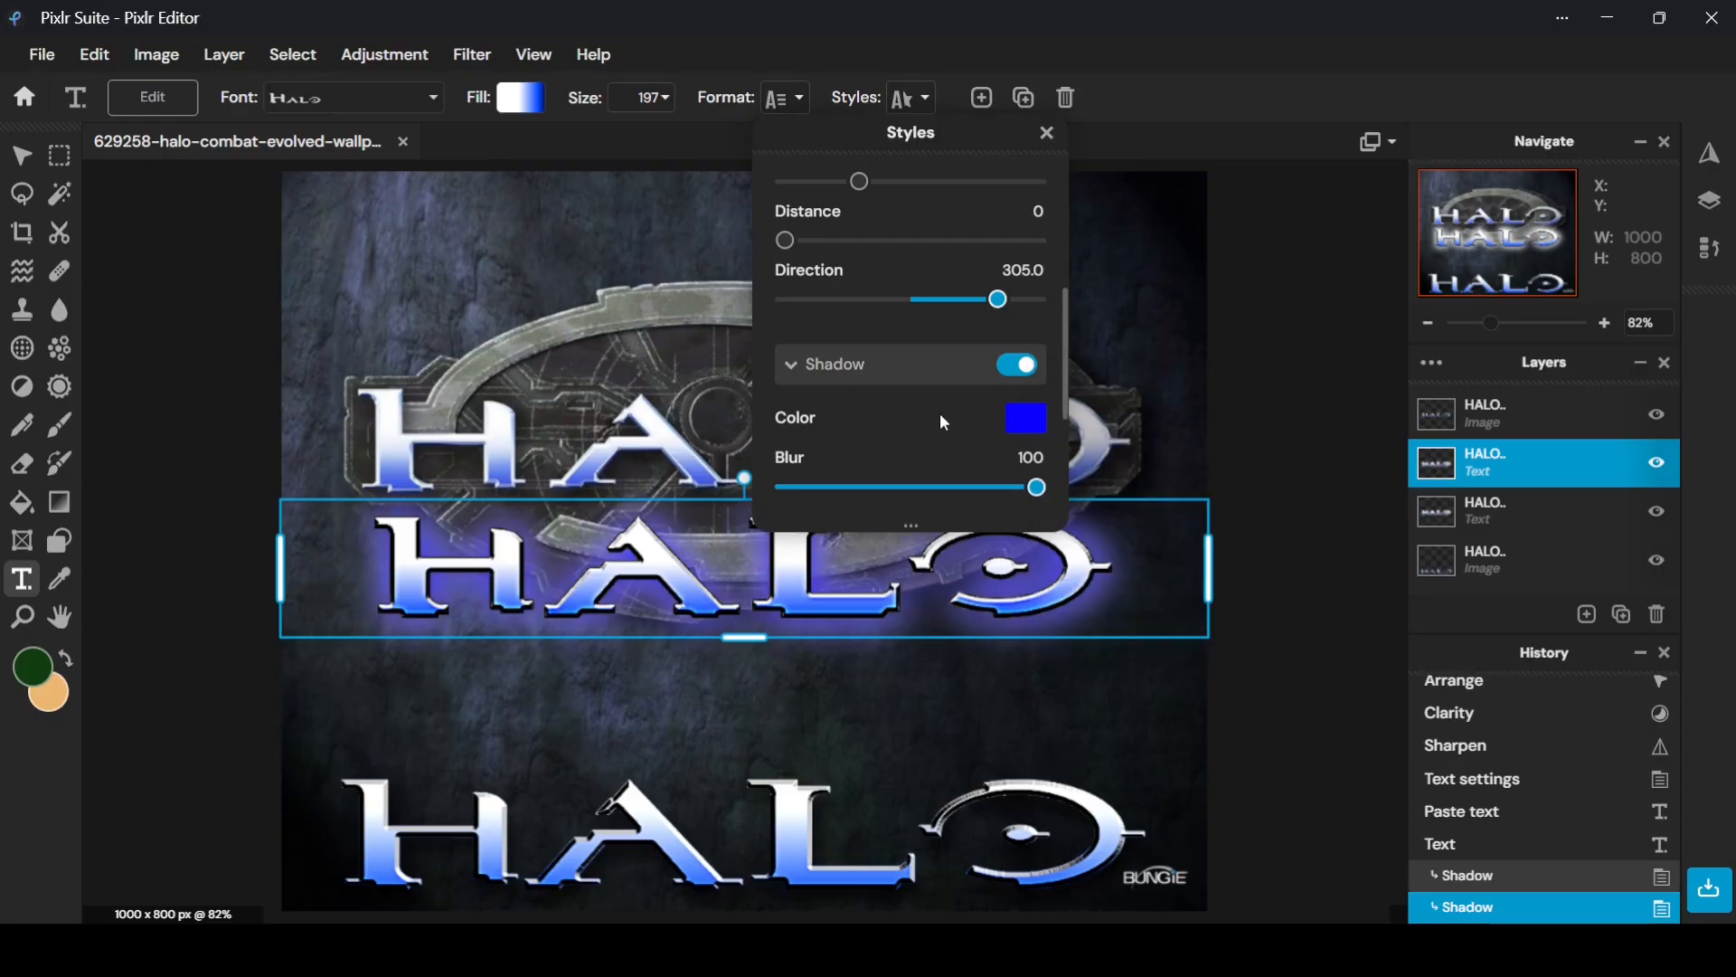
pyautogui.click(1208, 325)
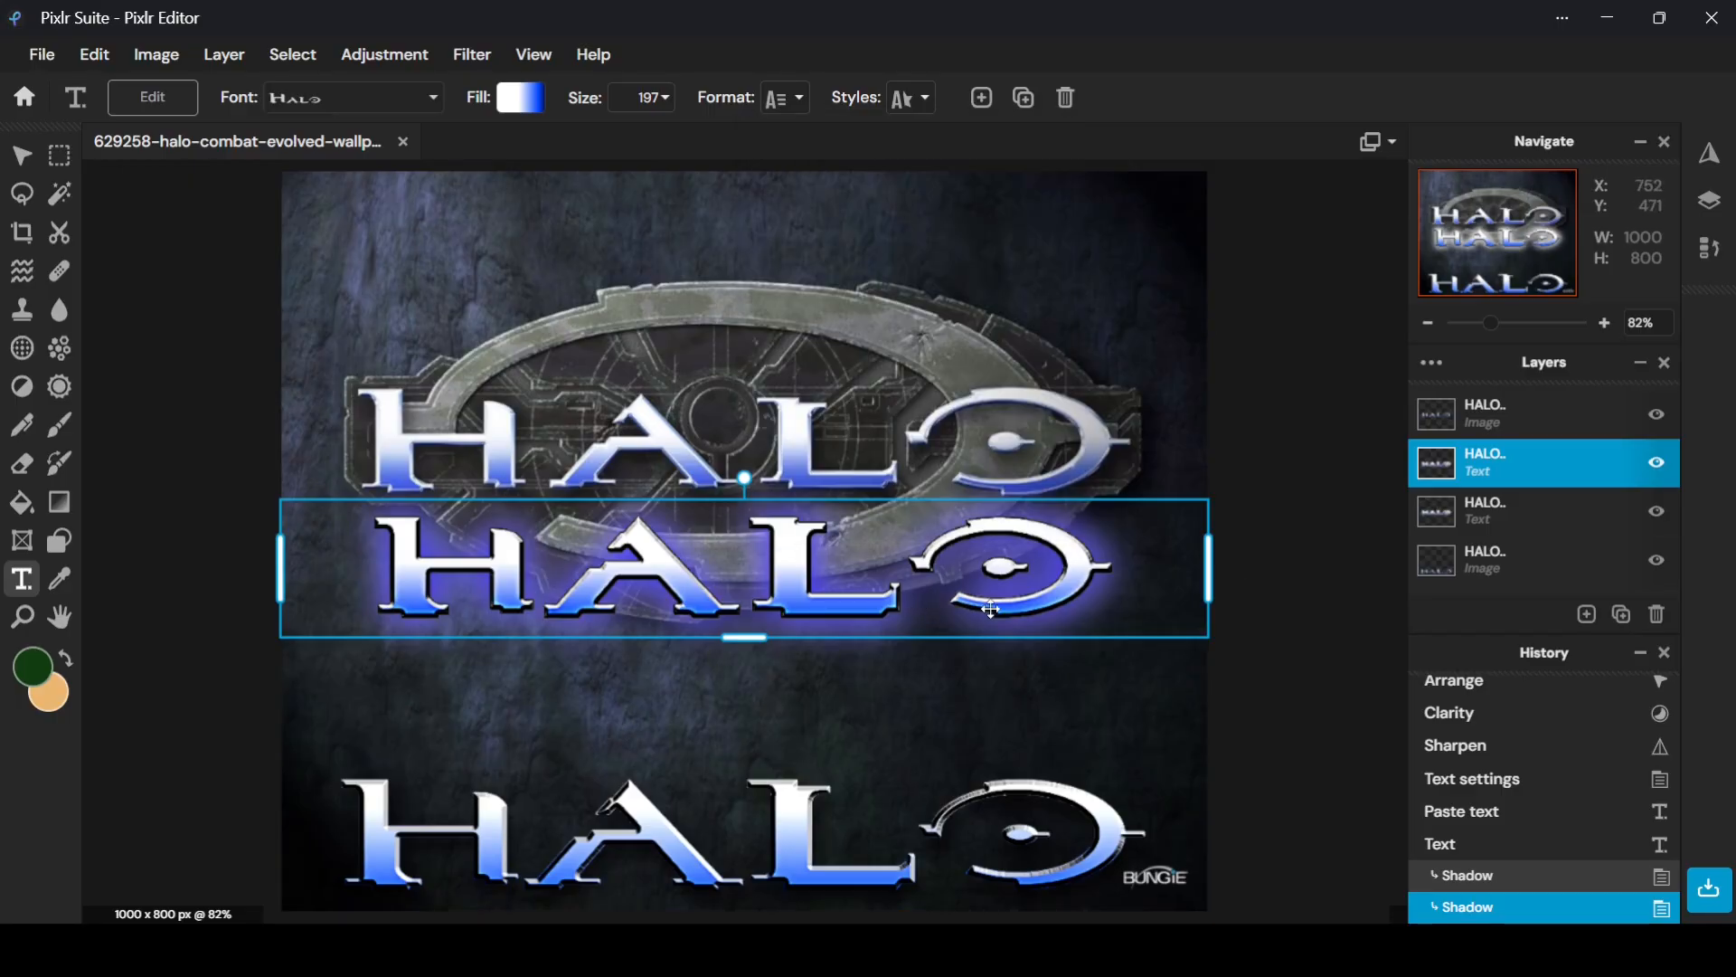
# Change the shadow colour of the HALO text layer beneath the blue-glow copy to red (#FF0000)
pyautogui.click(1483, 514)
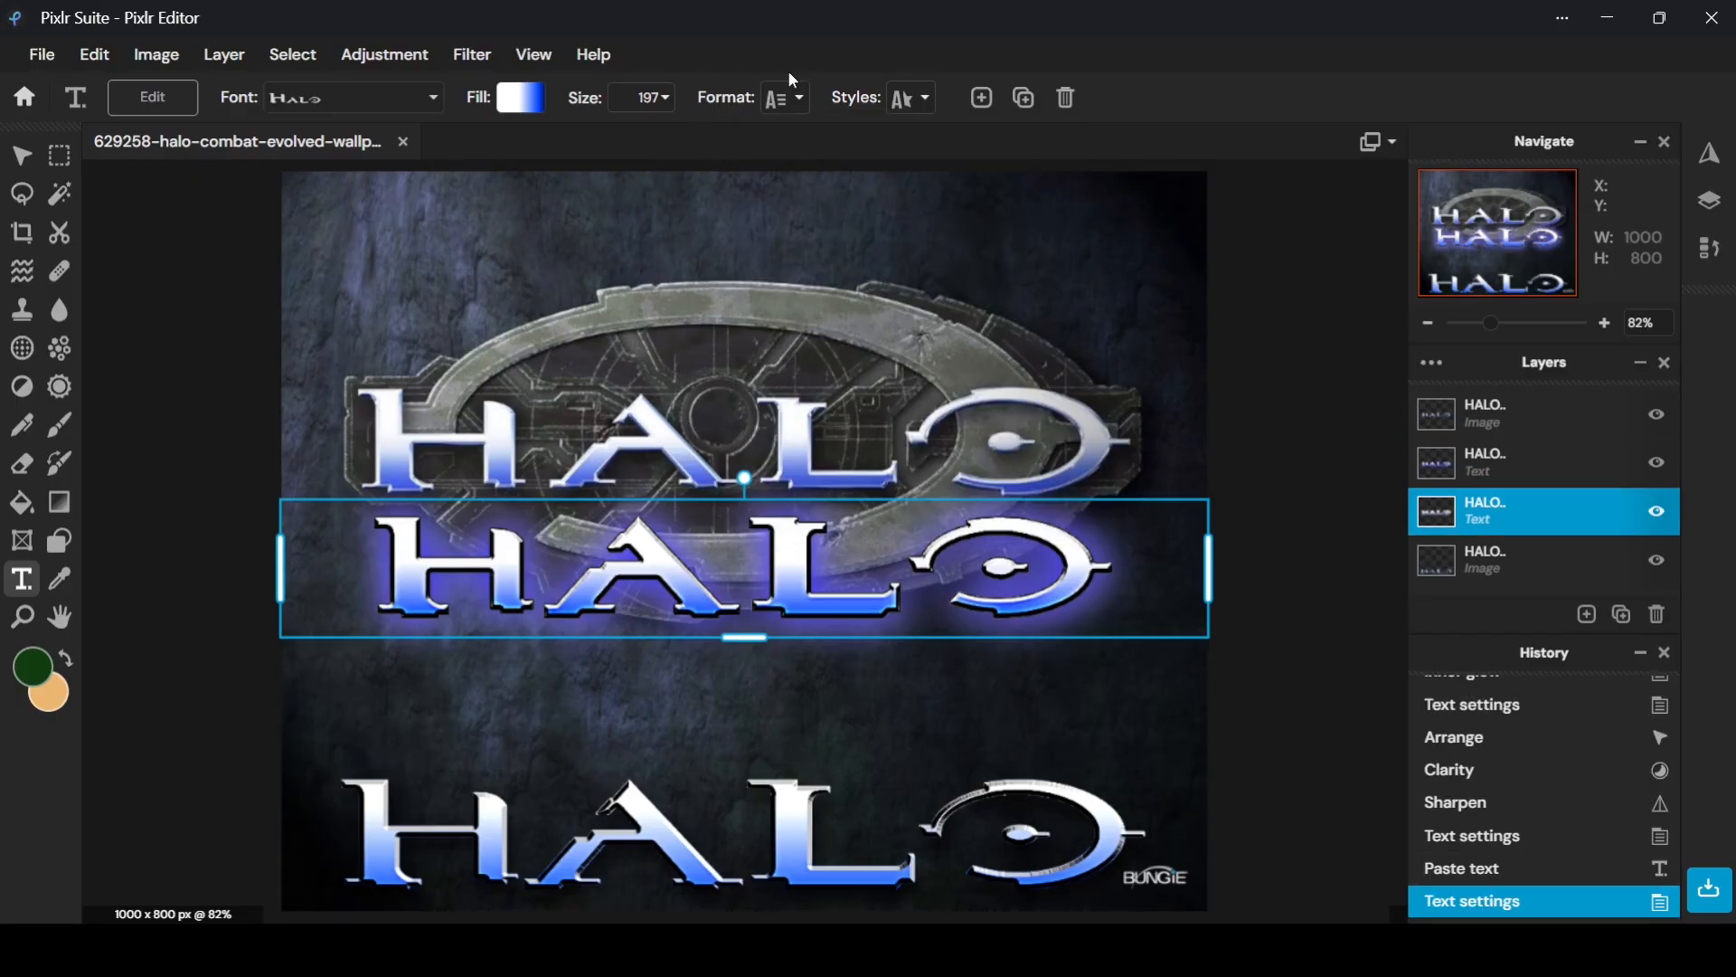
pyautogui.click(914, 98)
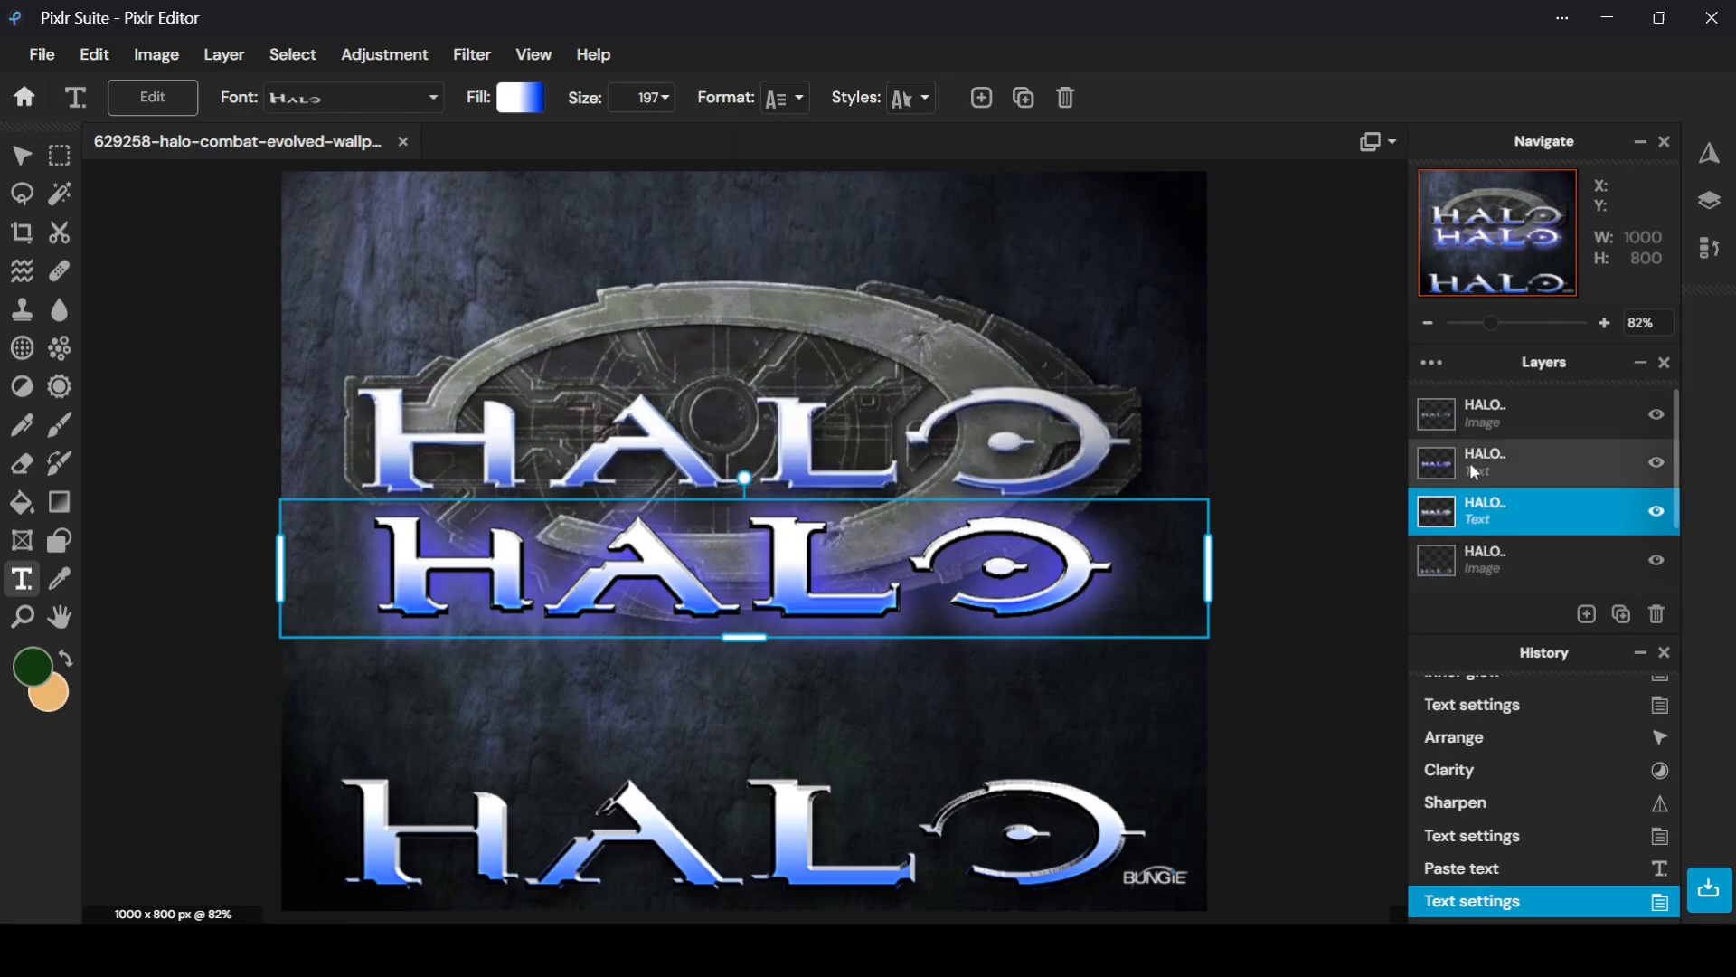
pyautogui.click(1476, 463)
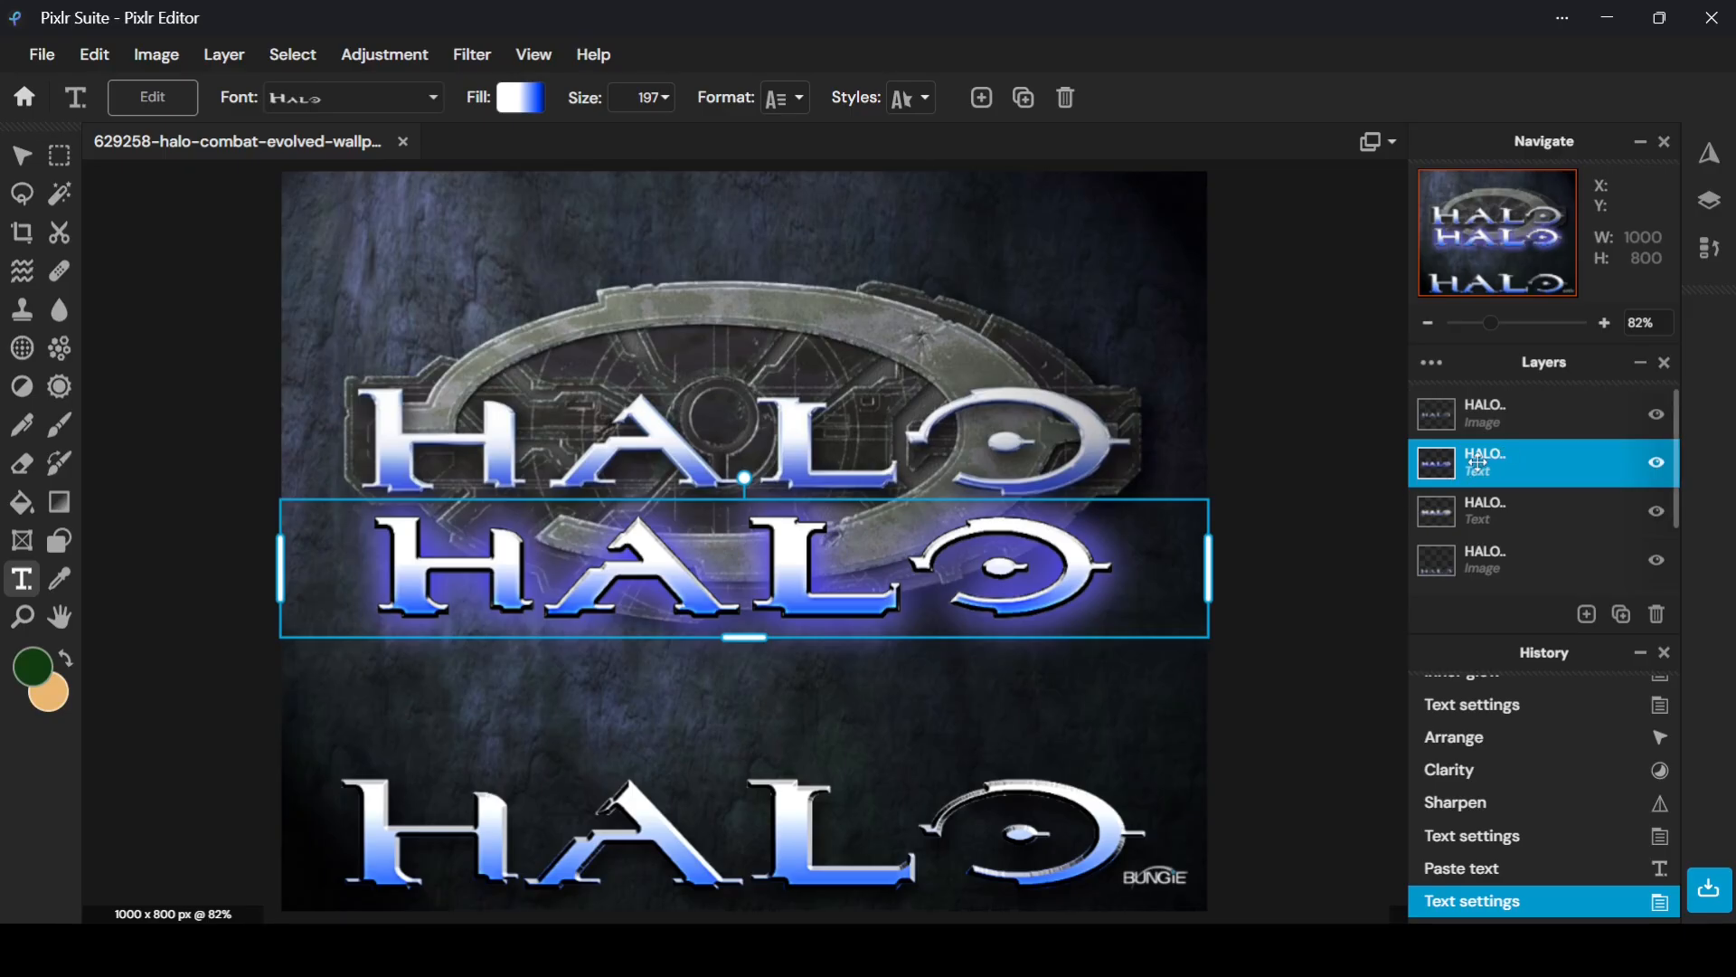
pyautogui.click(1528, 511)
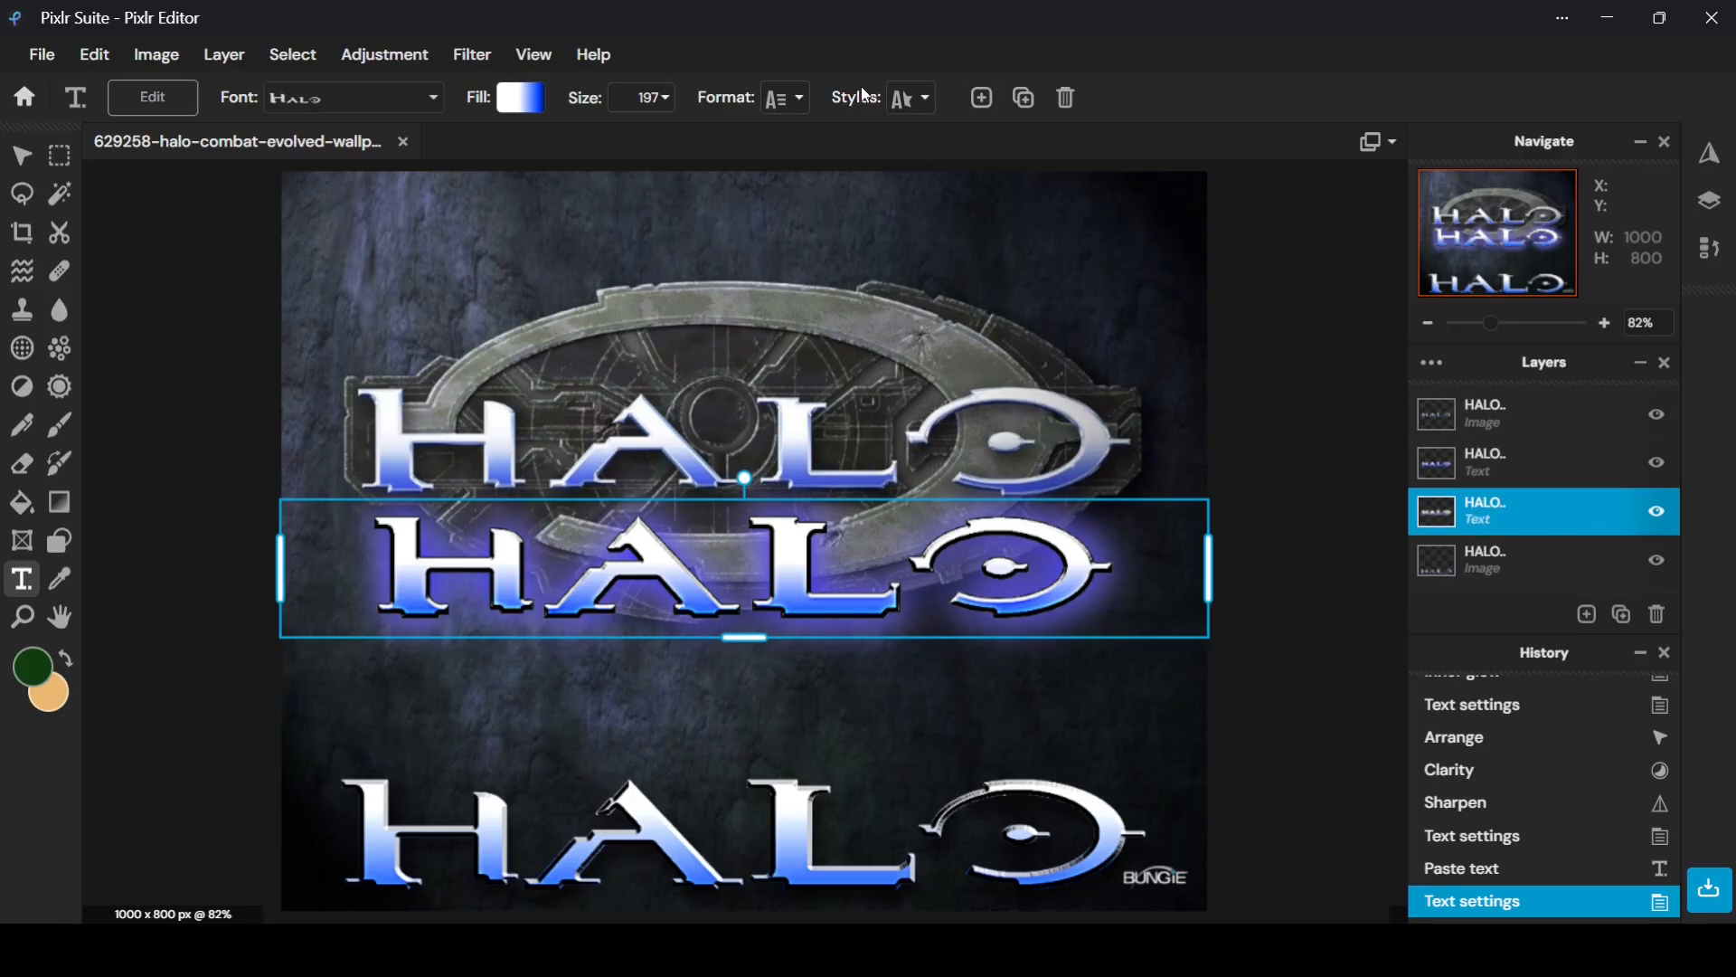
pyautogui.click(909, 98)
pyautogui.scroll(-2, 1013, 385)
pyautogui.scroll(-3, 1011, 376)
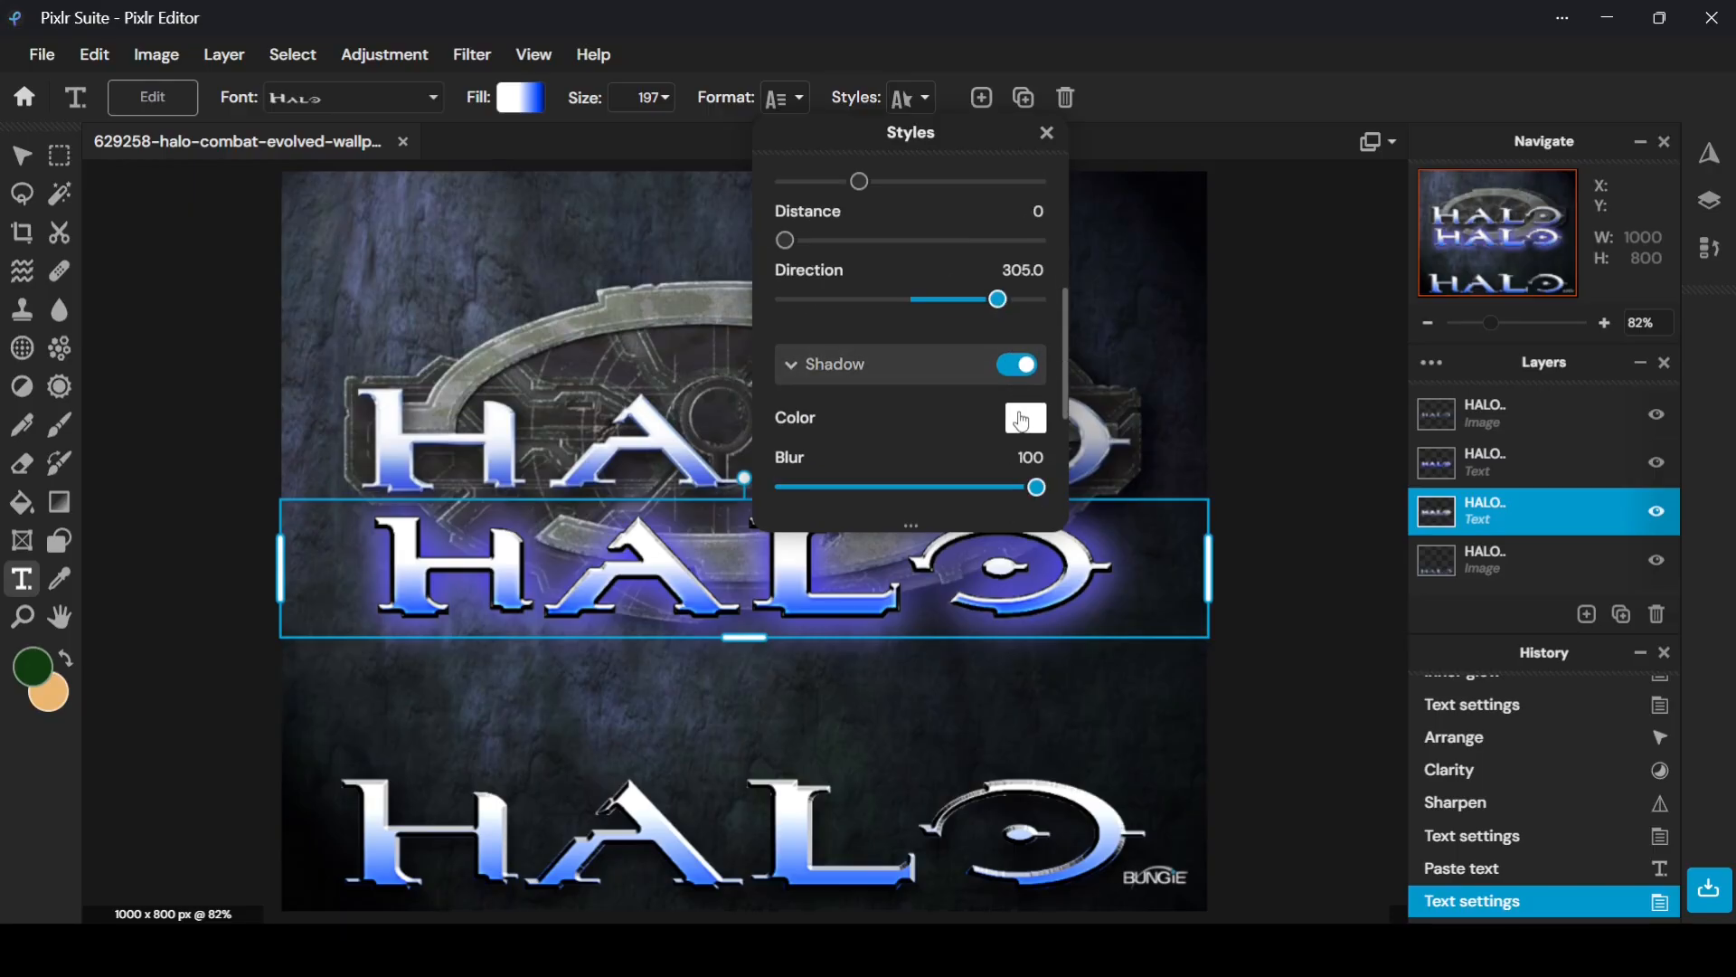
pyautogui.click(1025, 416)
pyautogui.click(1334, 422)
pyautogui.moveTo(1339, 423); pyautogui.dragTo(1414, 289)
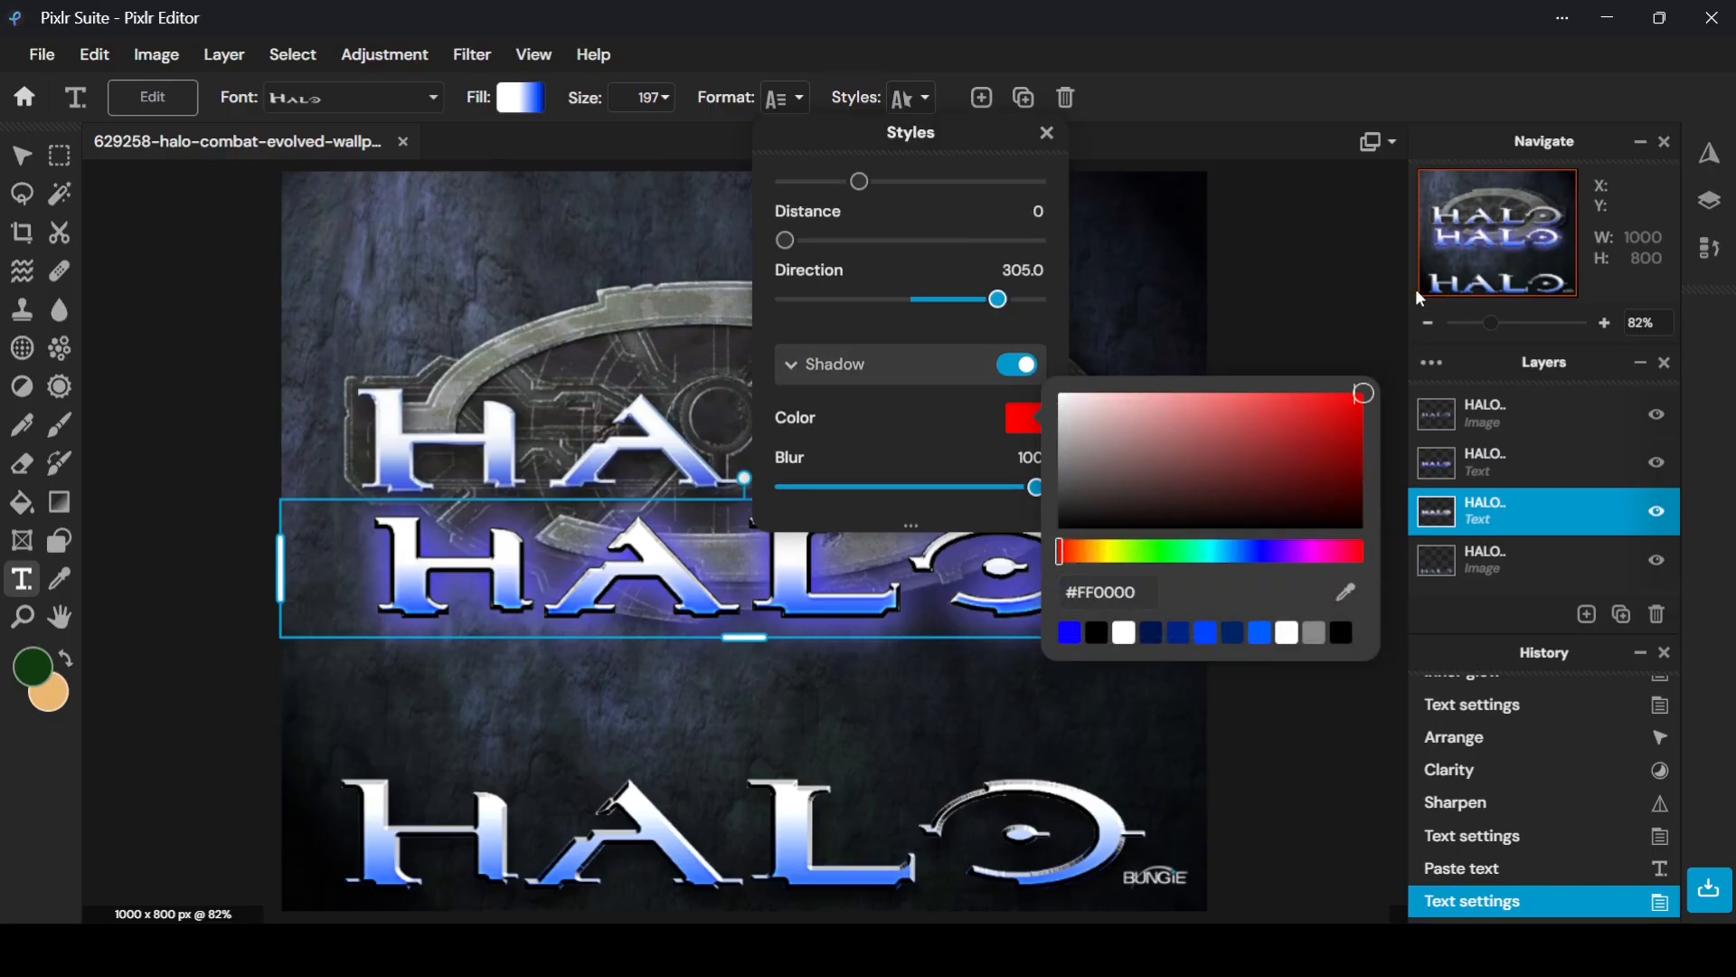
pyautogui.click(1304, 217)
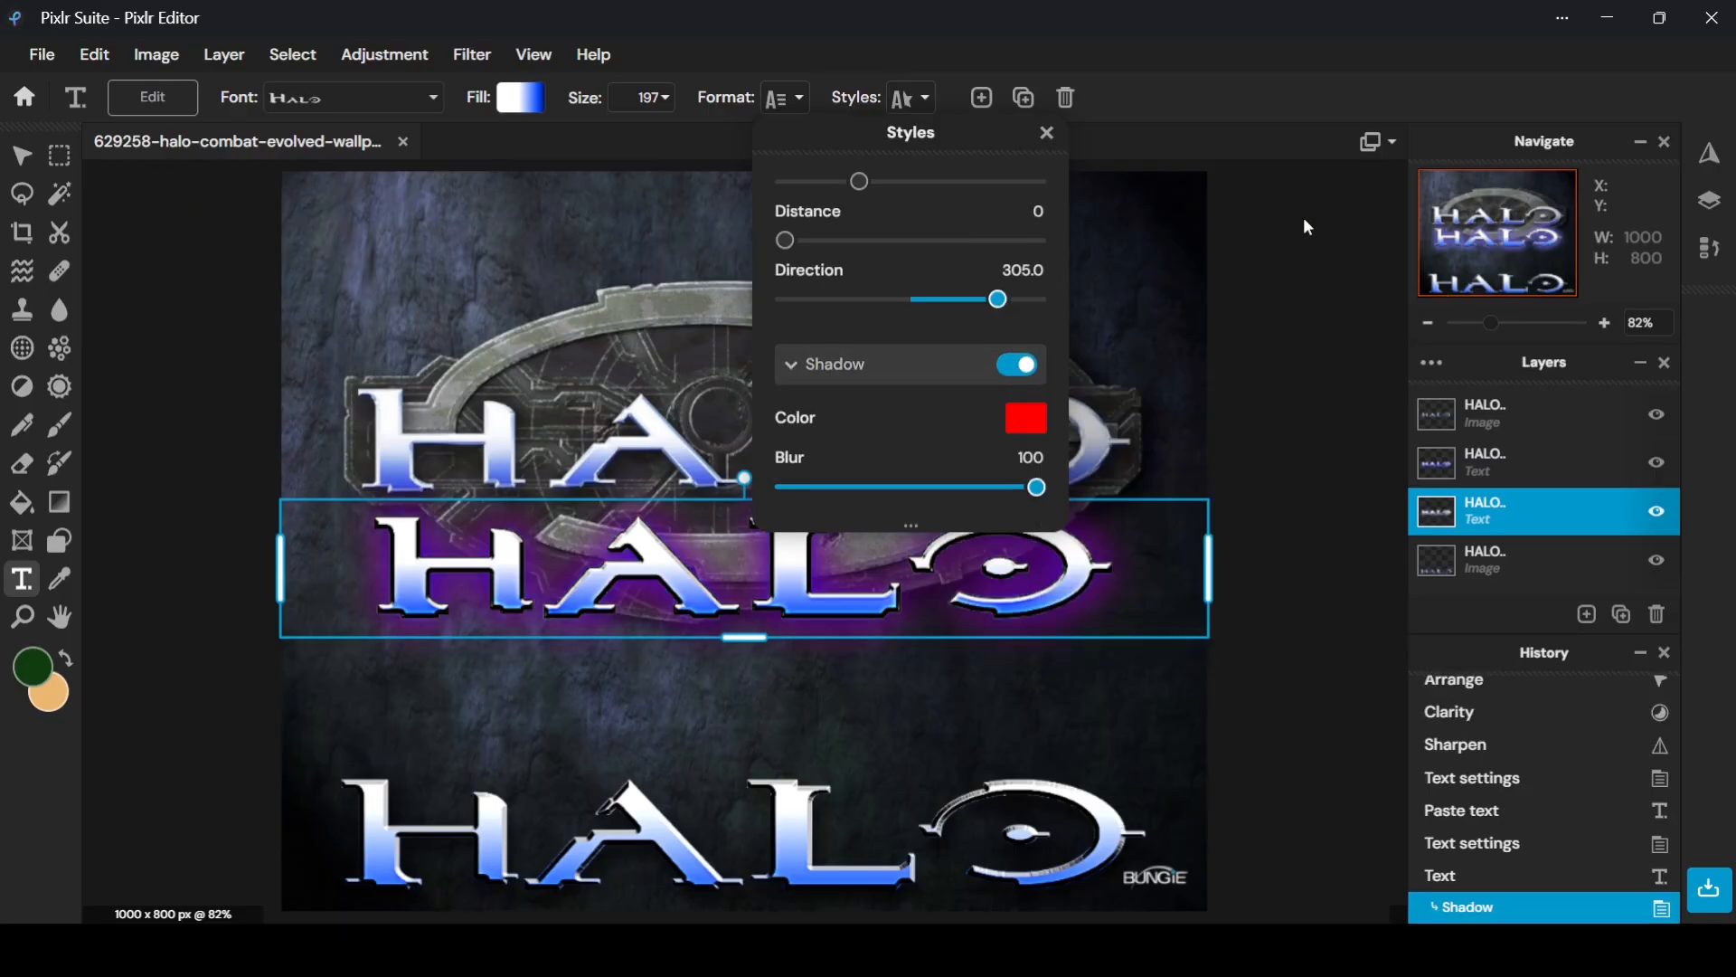
pyautogui.click(1169, 602)
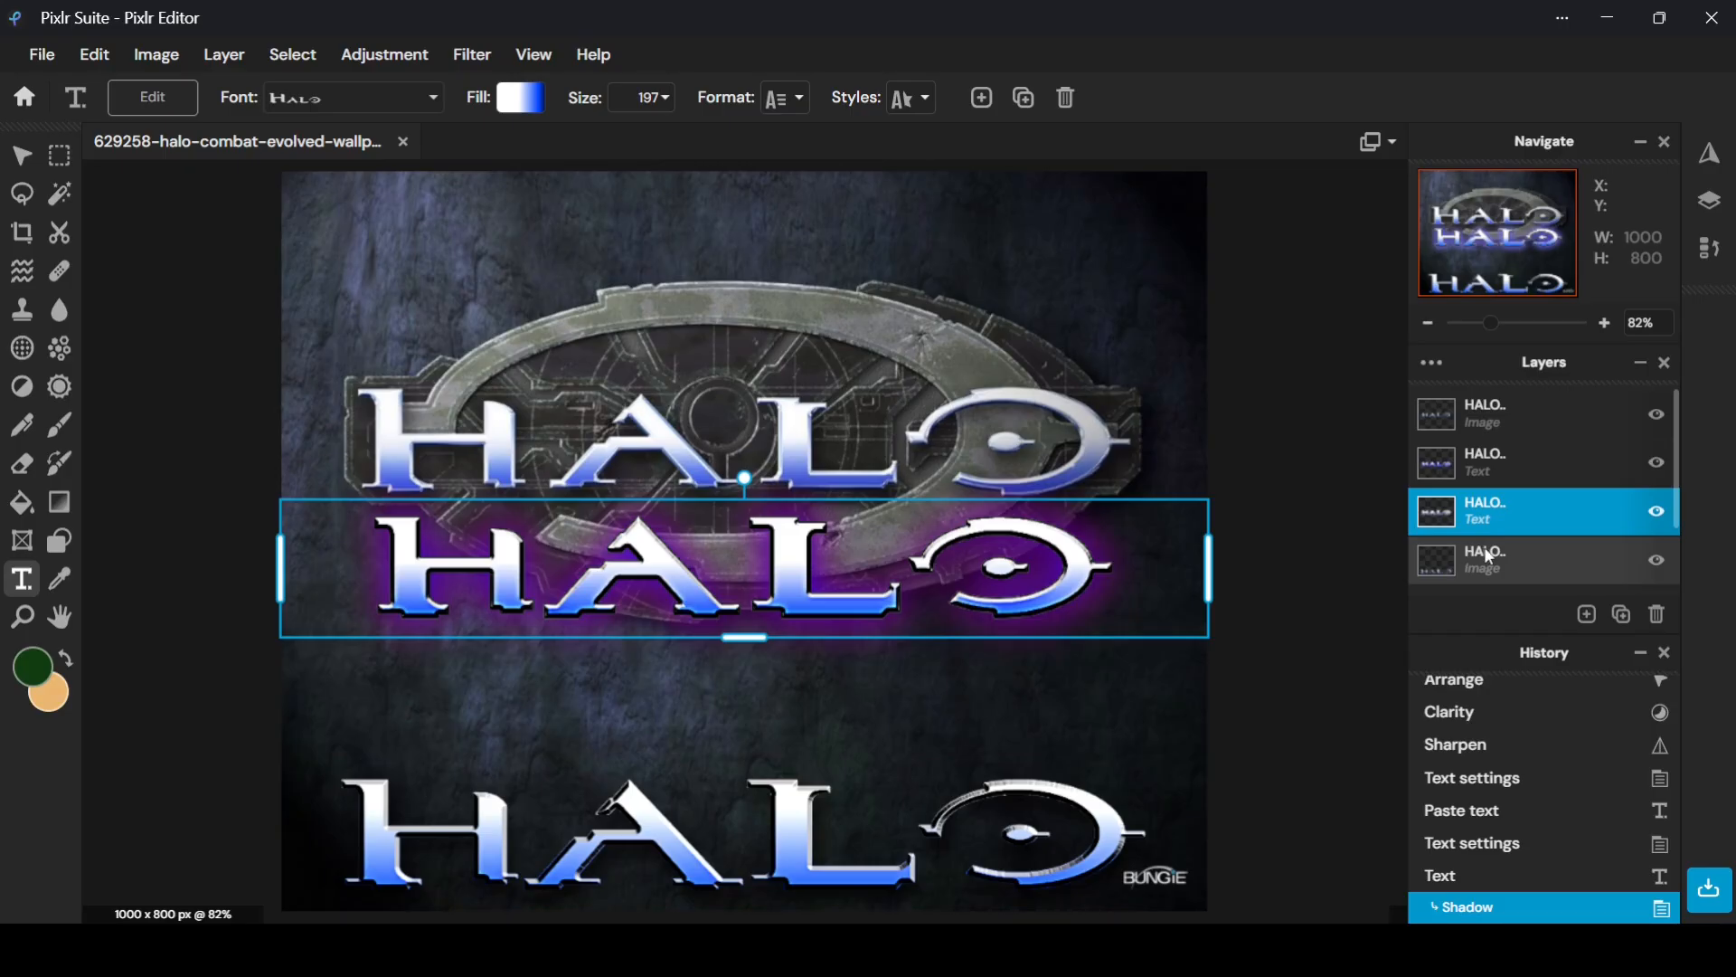
# Reduce the shadow blur of the red-glow HALO text layer to about half
pyautogui.click(1506, 450)
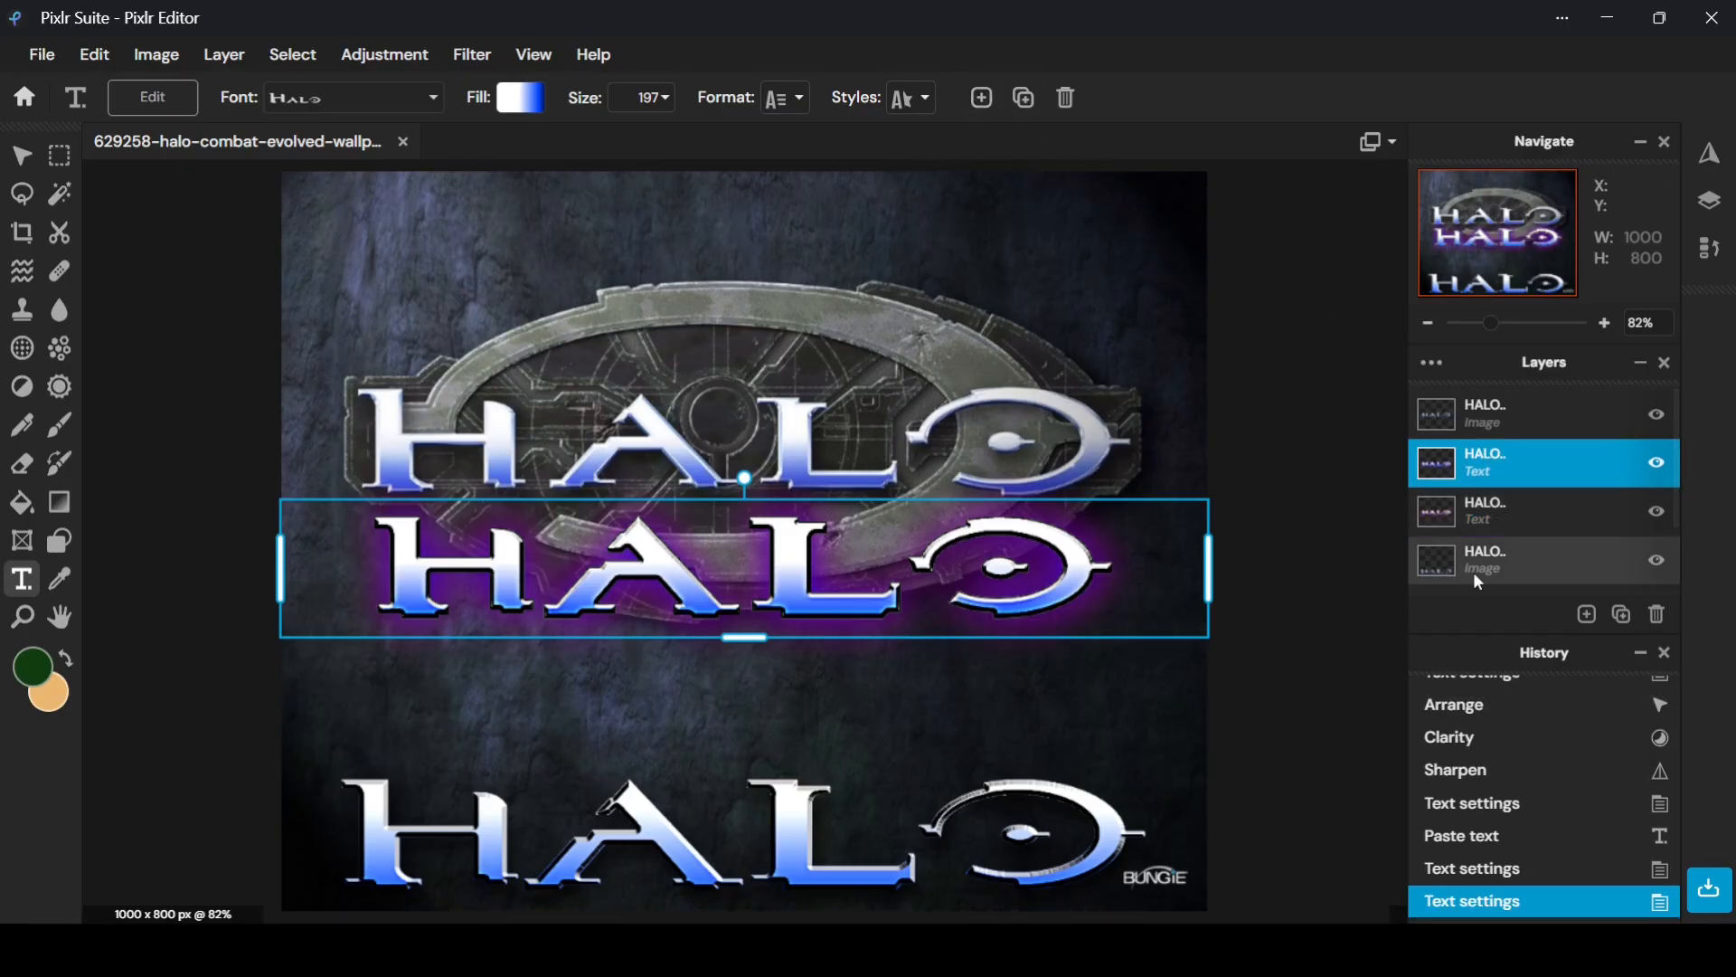
pyautogui.click(1553, 506)
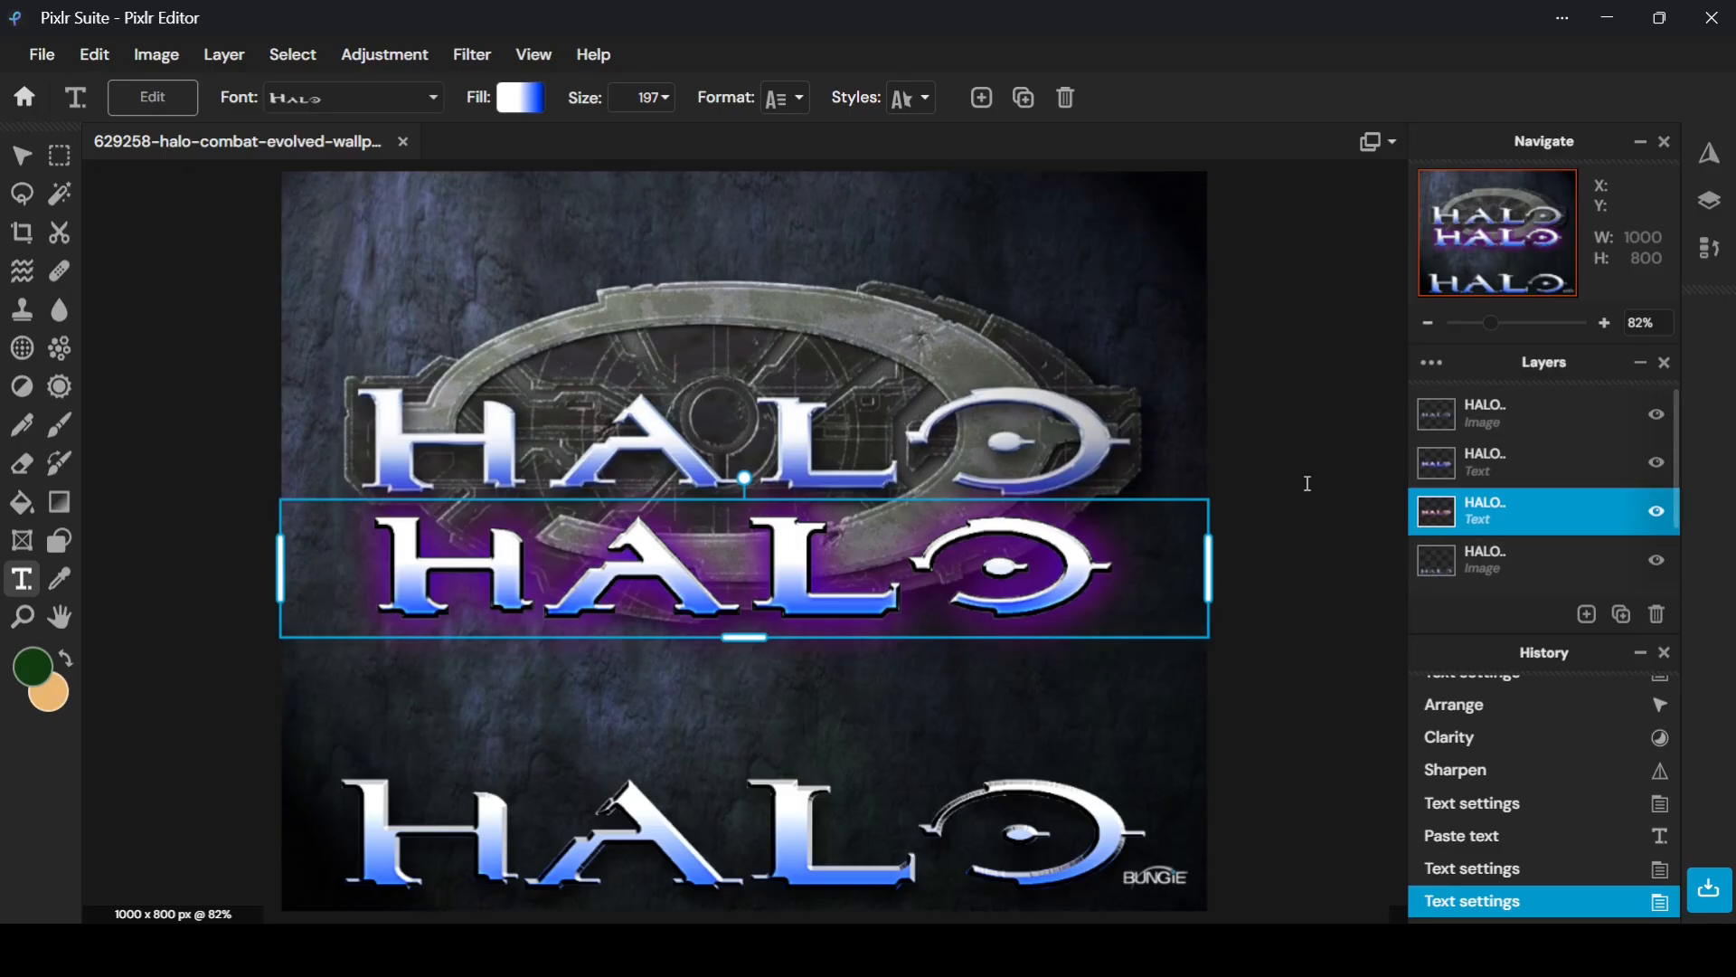
pyautogui.click(911, 98)
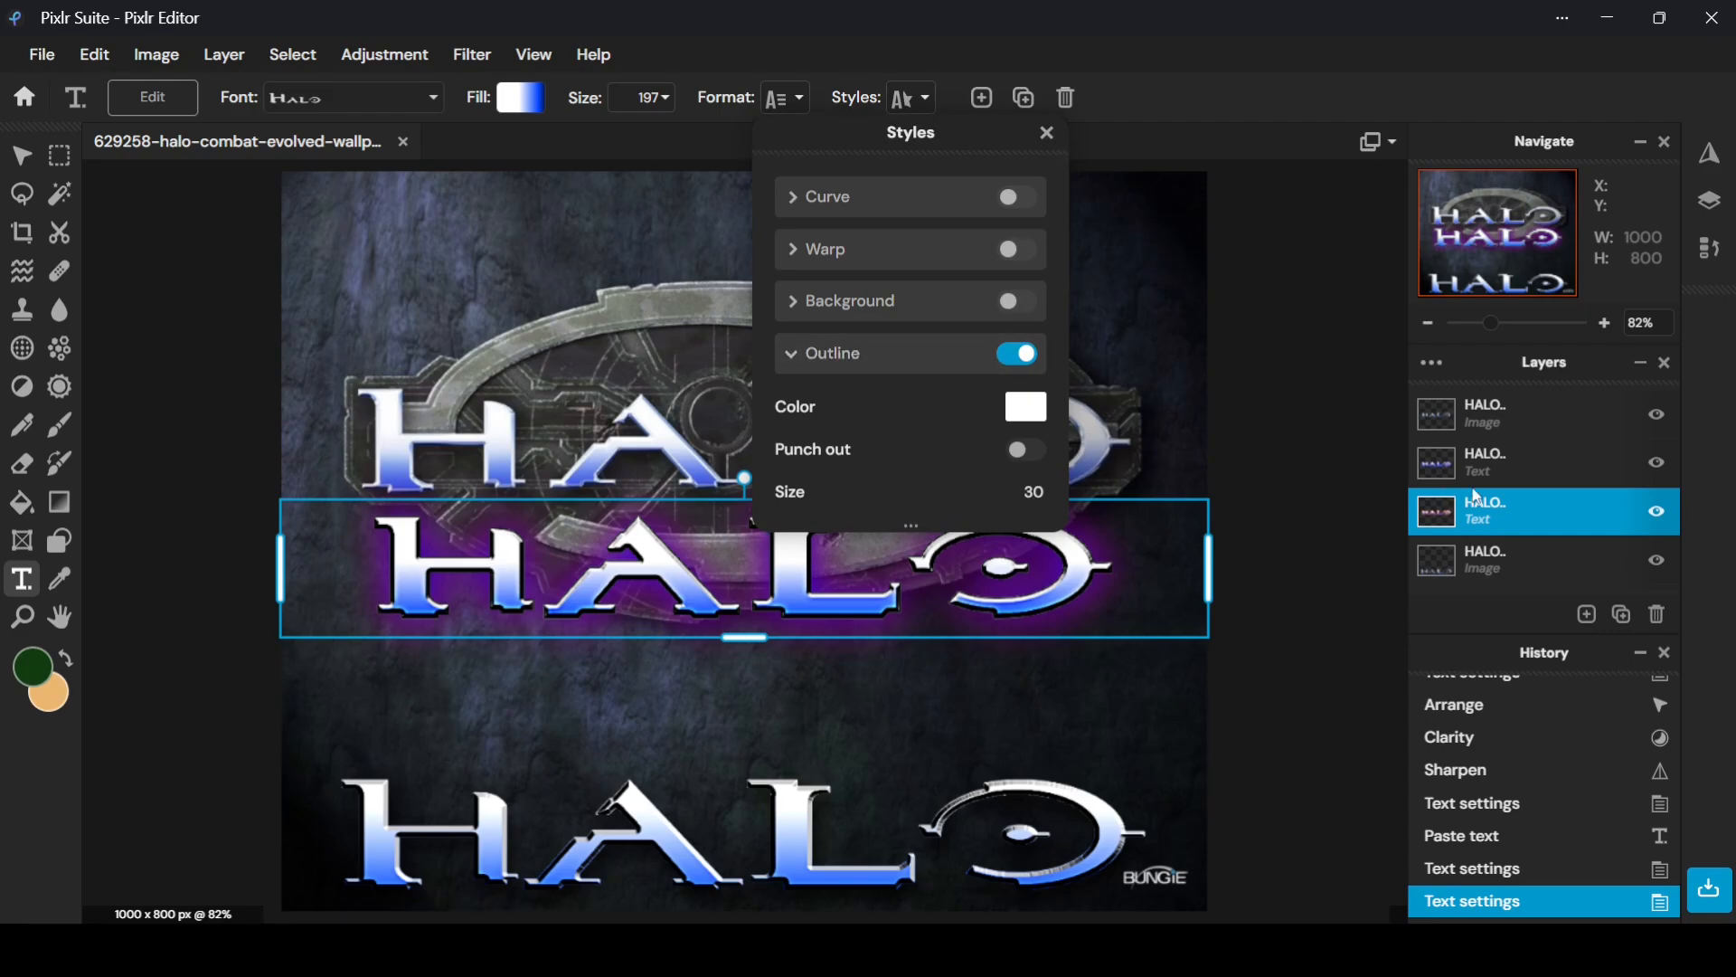
pyautogui.scroll(-3, 995, 362)
pyautogui.scroll(-4, 995, 461)
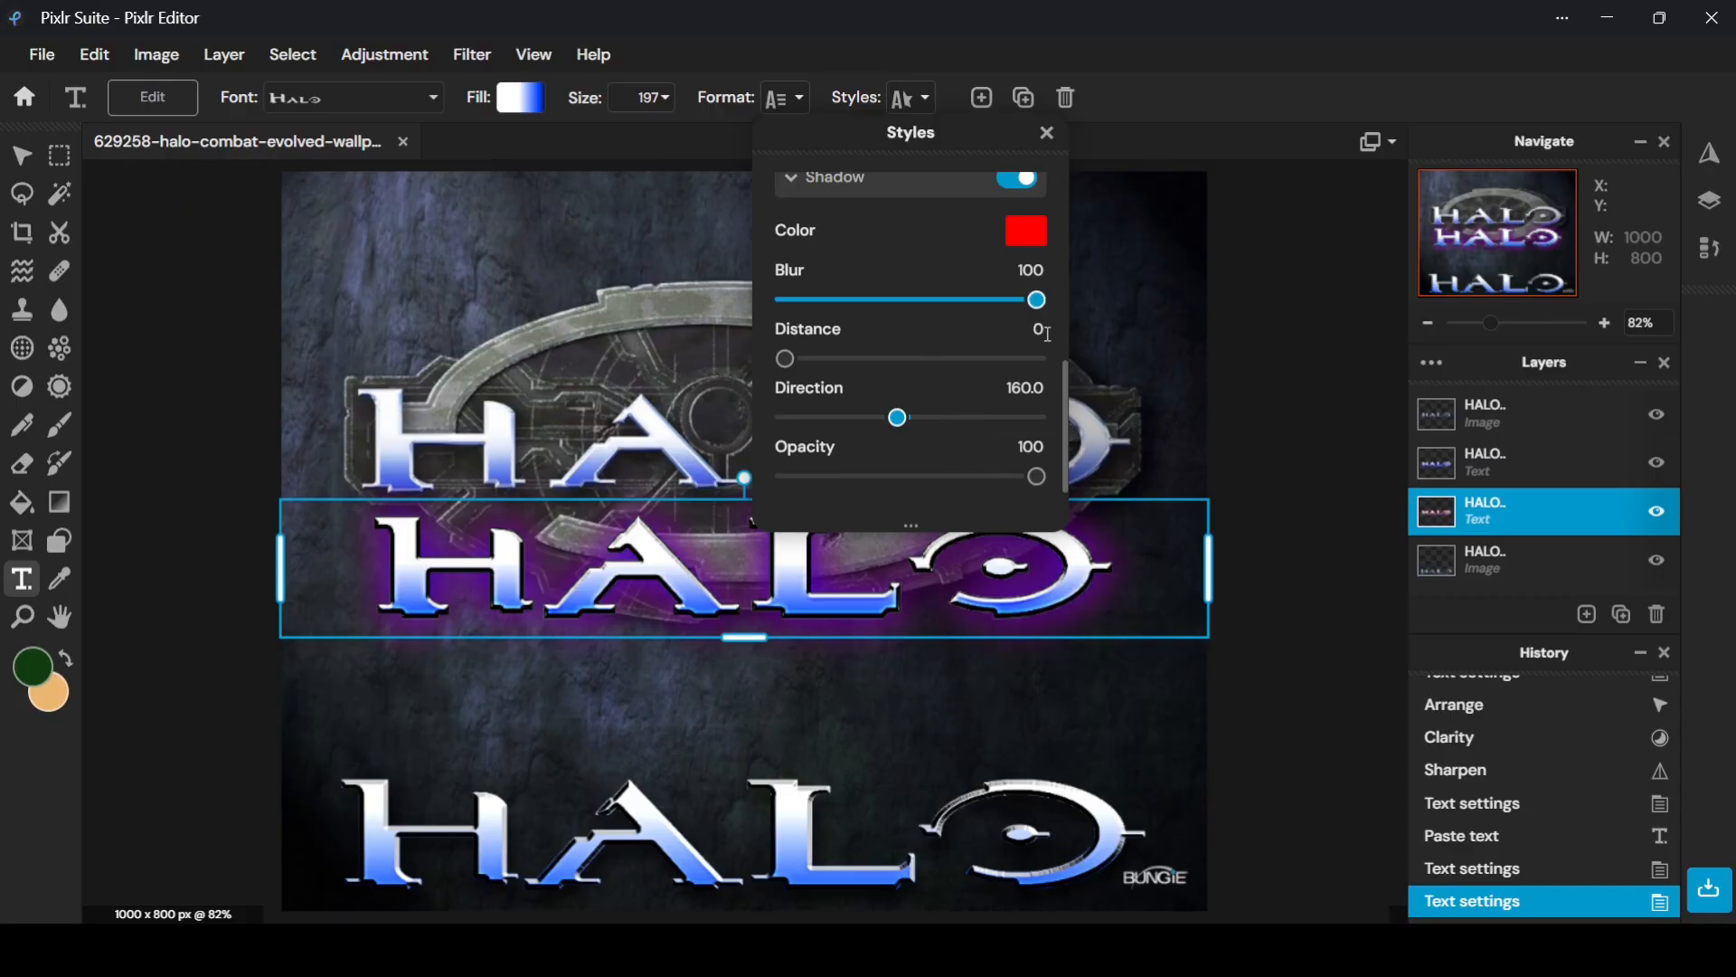
pyautogui.moveTo(1037, 300); pyautogui.dragTo(913, 353)
pyautogui.click(823, 670)
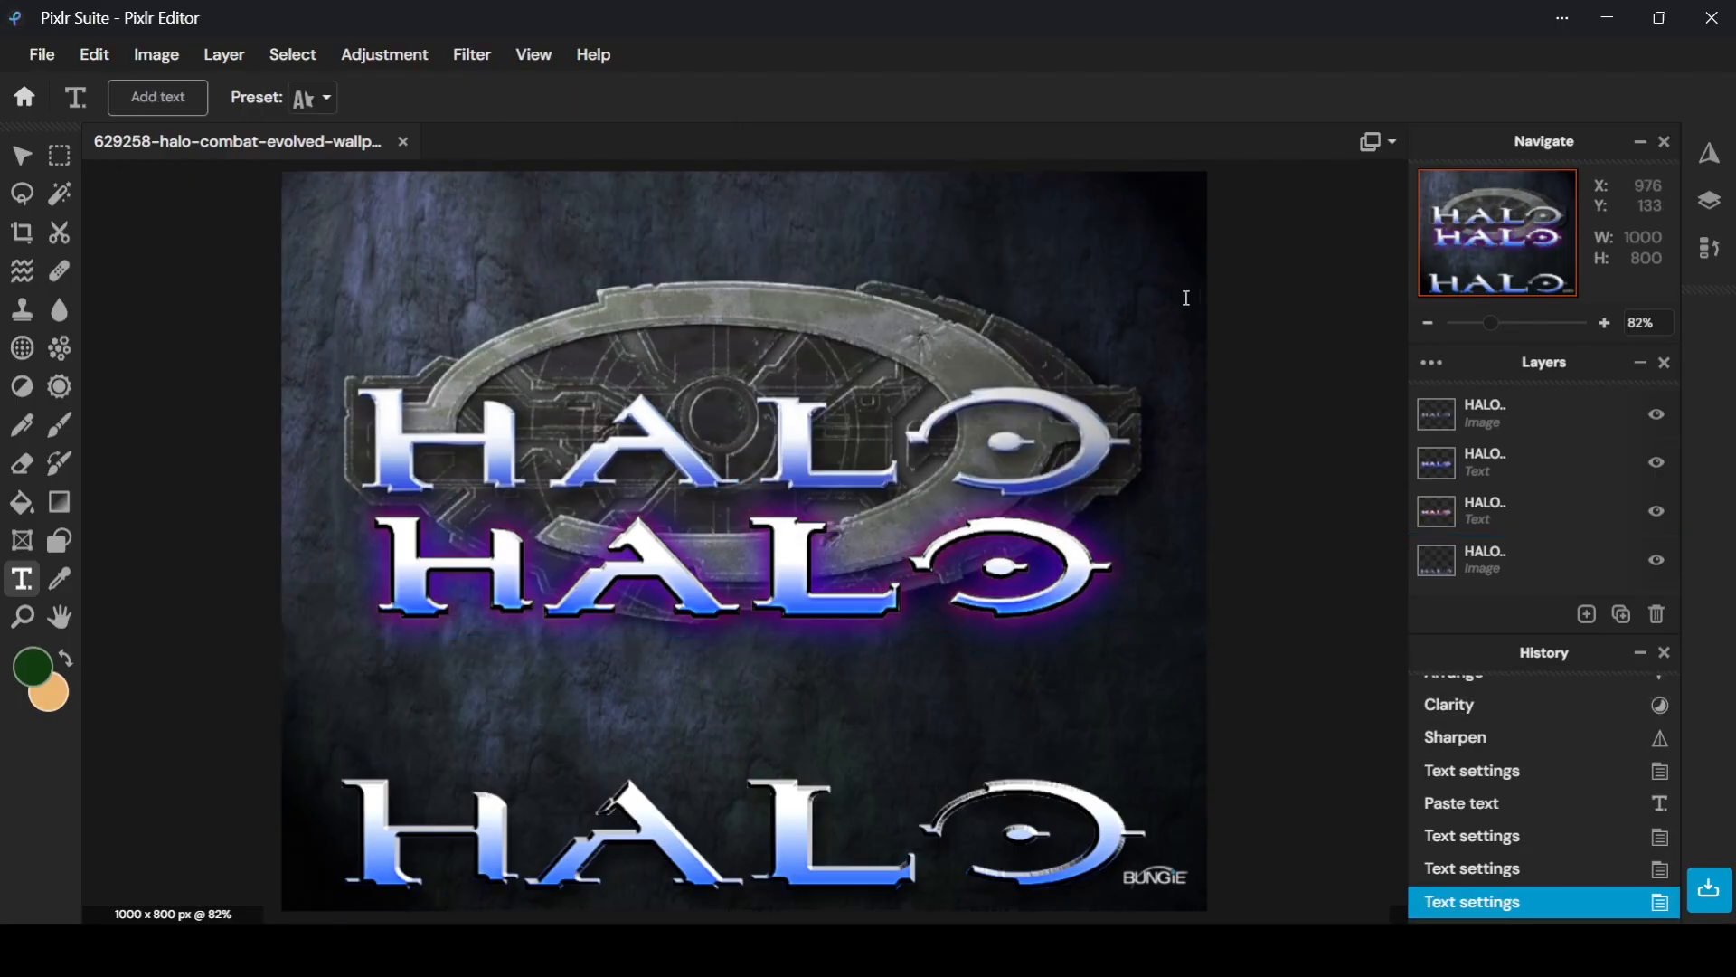